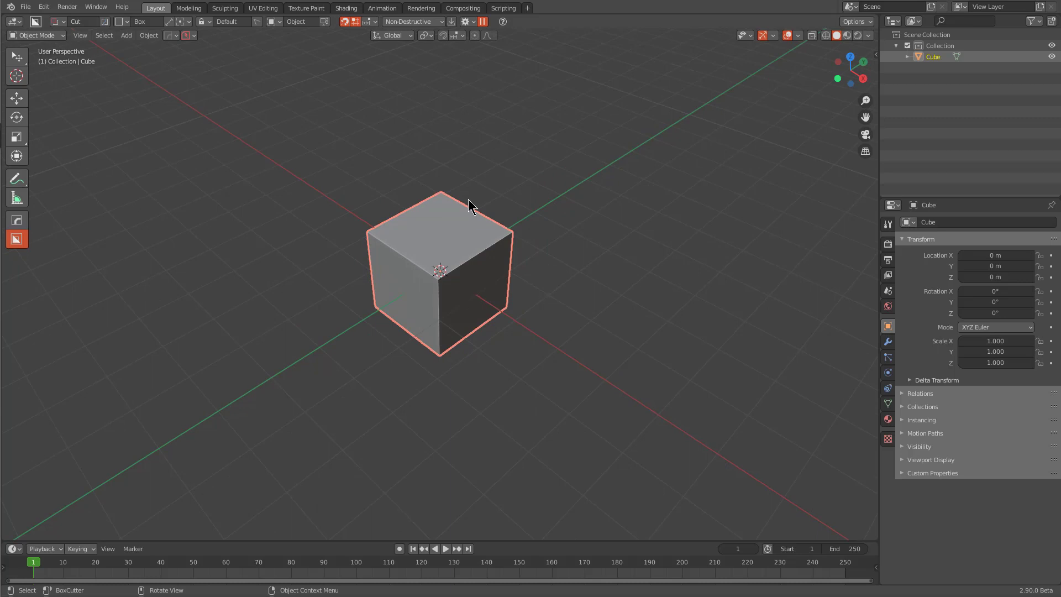
Step: Build a column of nine cubes by duplicating the cube upward and repeating the duplication to about 11.5 m in Z
key("m")
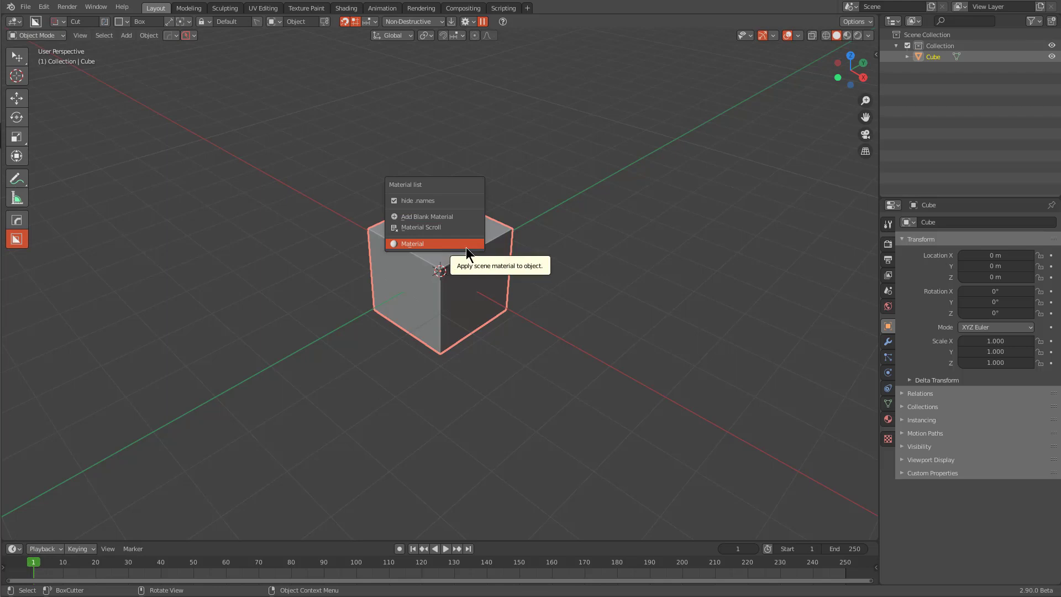
scroll(522, 265, "down", 2, "shift")
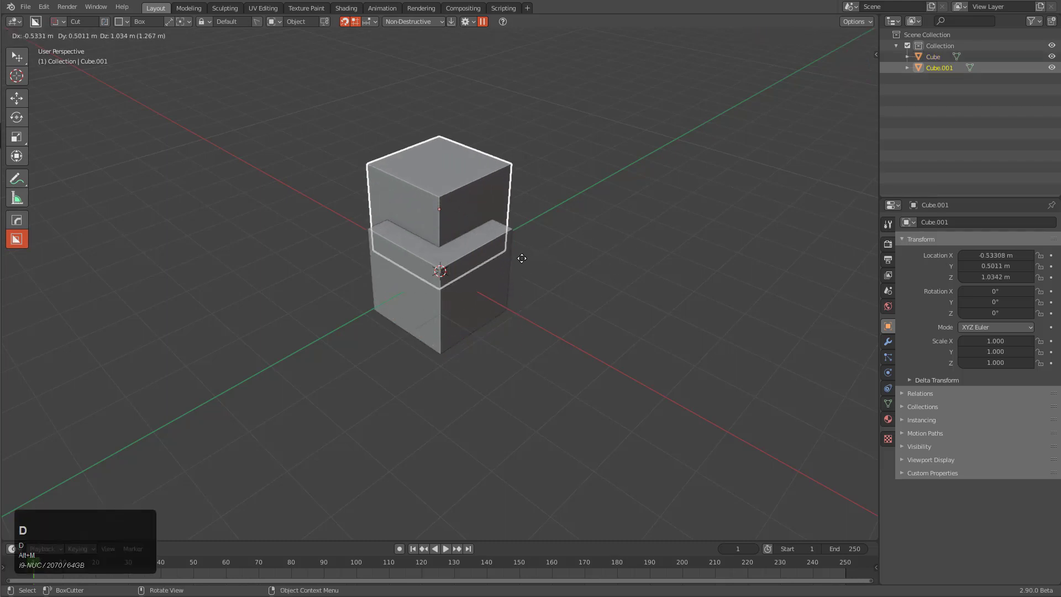
scroll(522, 272, "down", 1)
key("shift+r")
key("shift+r")
key("shift+r")
key("shift+r")
key("shift+r")
key("shift+r")
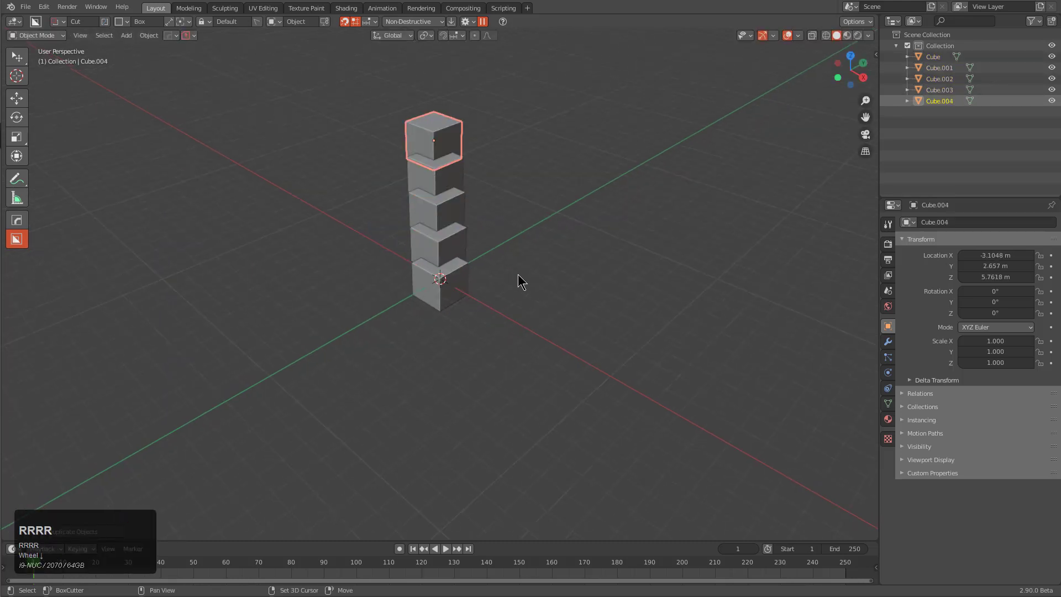
key("shift+r")
middle_click_drag(505, 234, 507, 317, "shift")
Step: Duplicate the whole column sideways and repeat the duplication to form a wall of ten adjoining columns
key("shift+a")
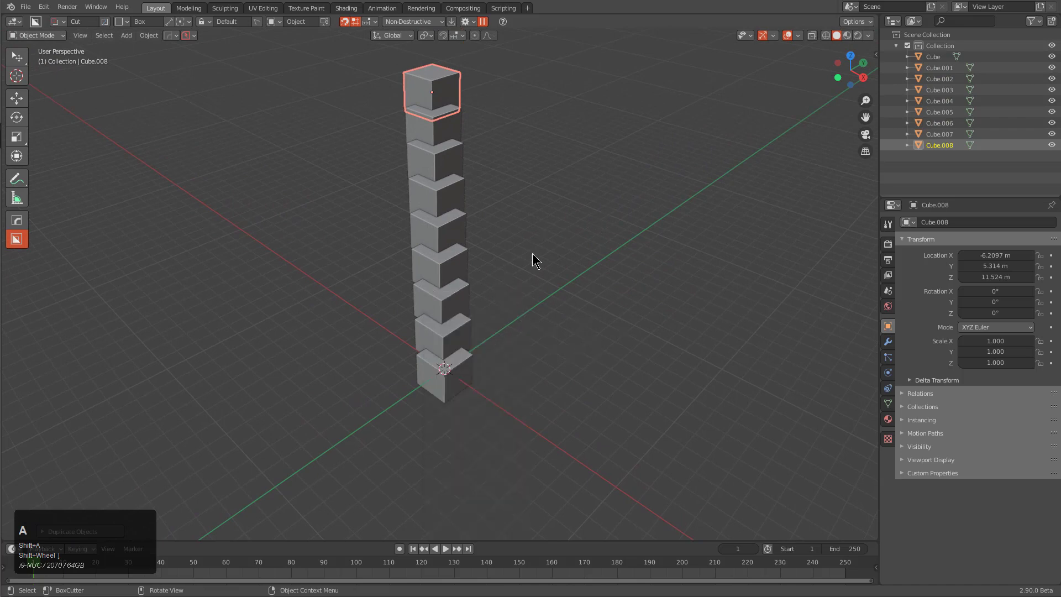
key("a")
key("shift+d")
left_click(525, 268)
key("shift+r")
key("shift+r")
key("shift+r")
key("shift+r")
key("shift+r")
key("shift+r")
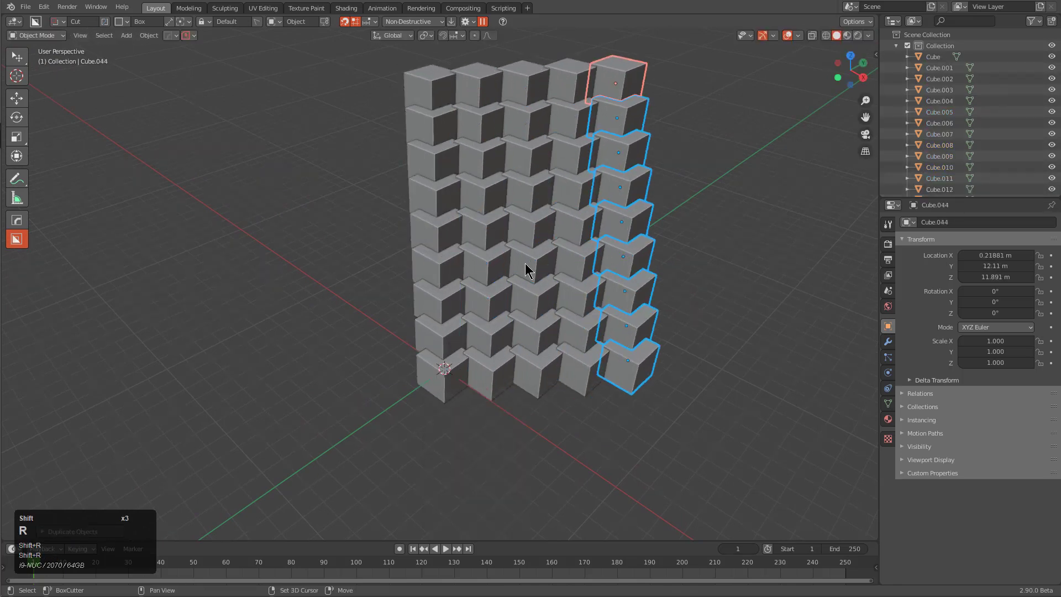
key("shift+r")
key("shift+r")
Step: Select every cube in the wall and add a unique blank material to each one with HardOps
middle_click_drag(635, 256, 481, 305)
key("a")
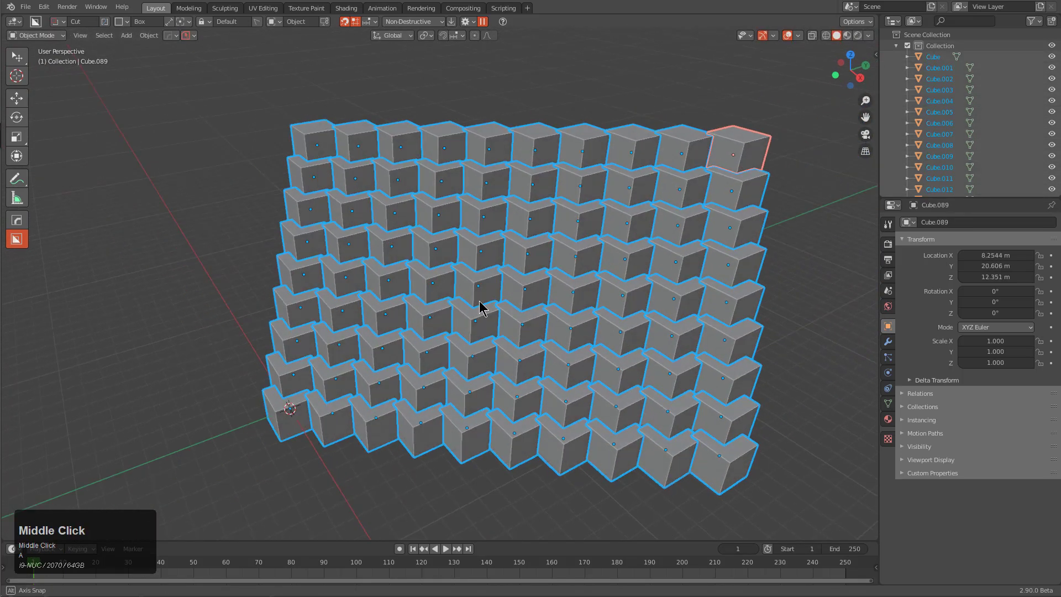
key("q")
mouse_move(519, 210)
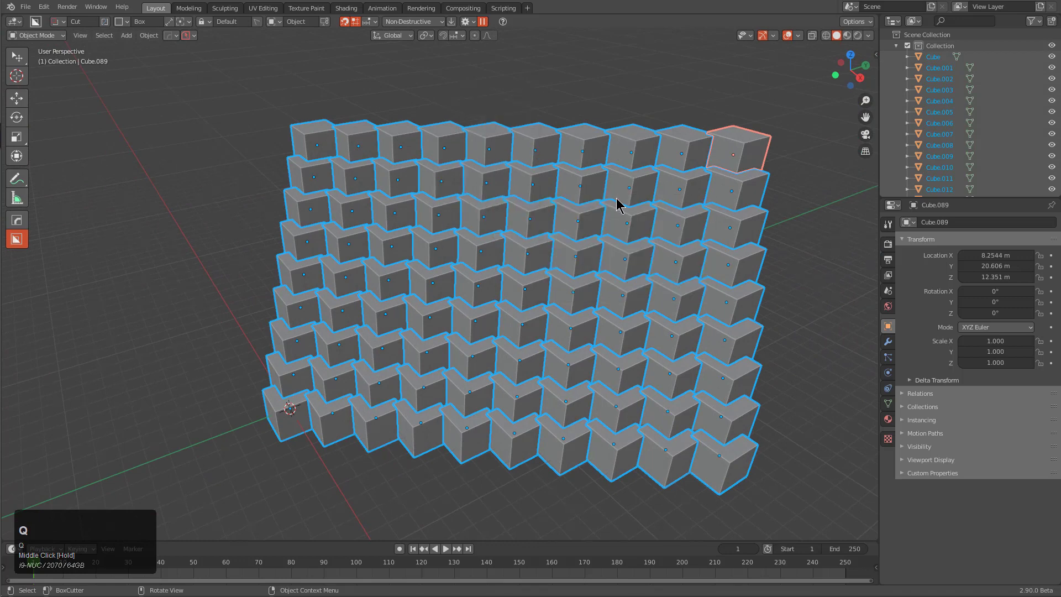
key("q")
mouse_move(608, 187)
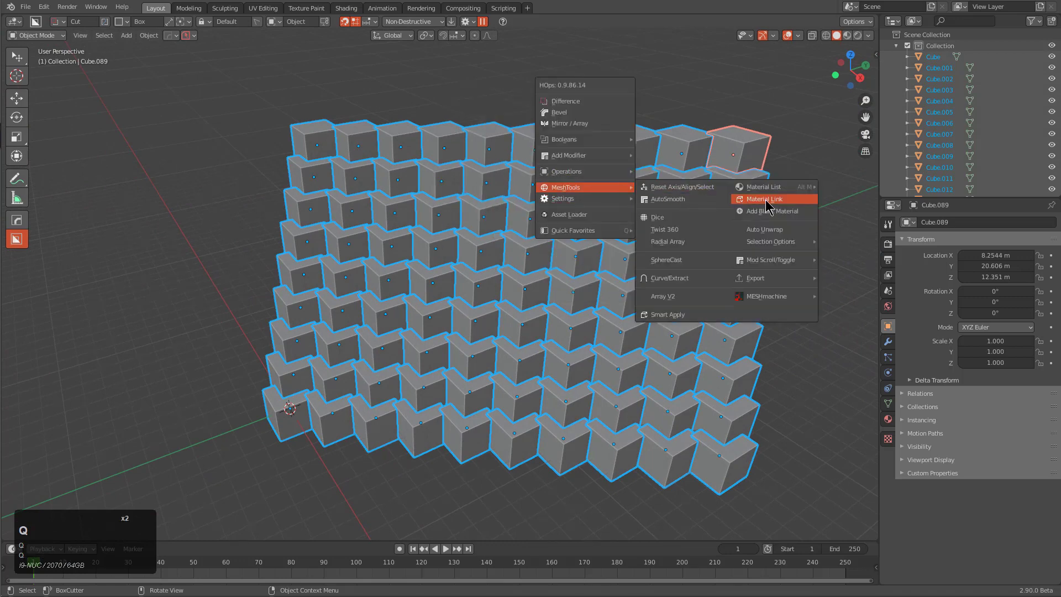
left_click(776, 213, "ctrl")
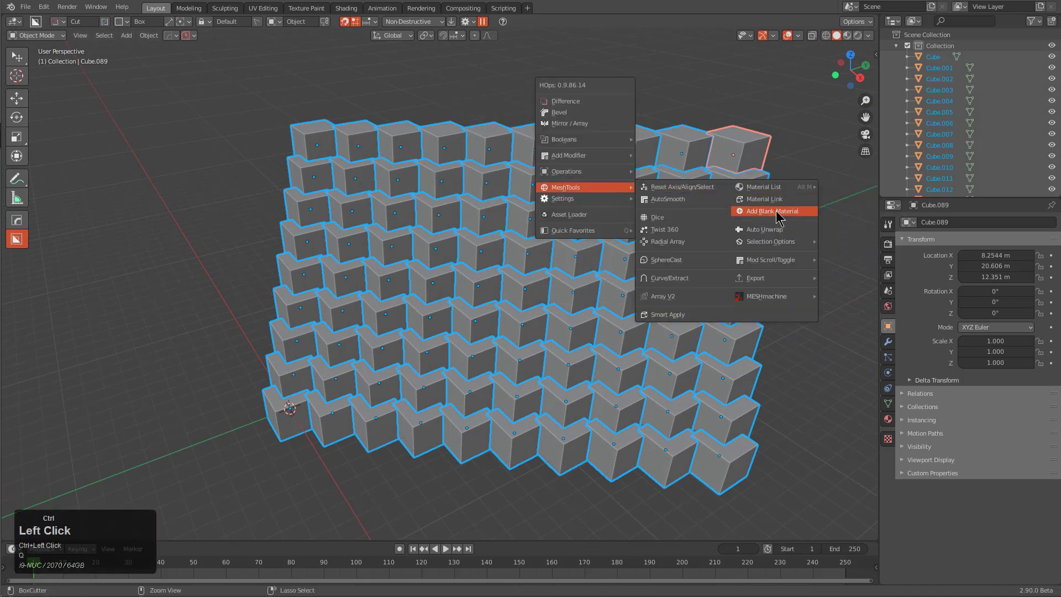
middle_click_drag(604, 251, 547, 233)
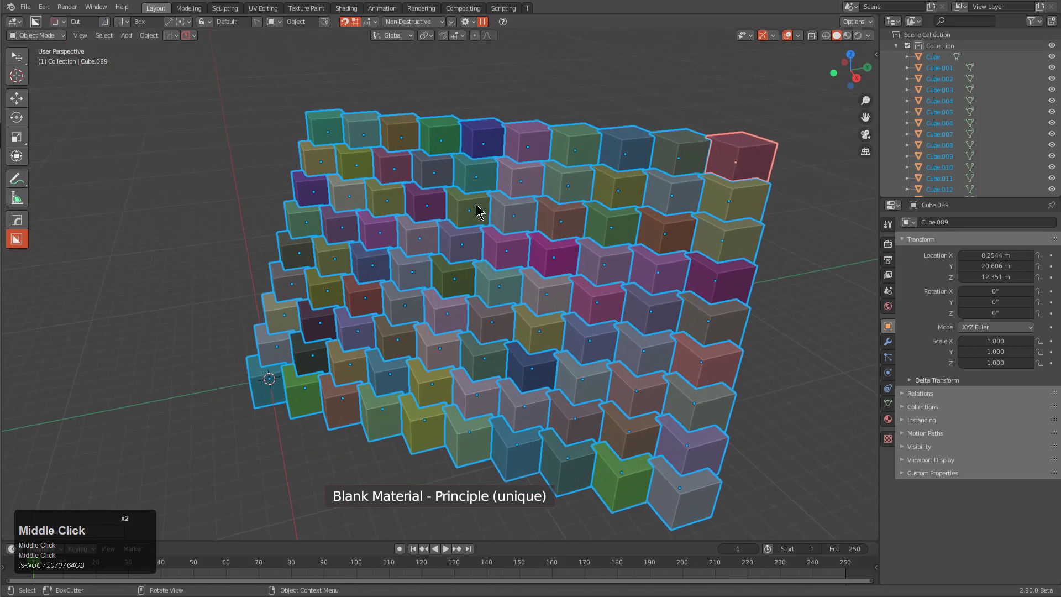
Step: Set Material List Count to 5 in the HardOps preferences and view the resulting layout of the material list
key("alt+m")
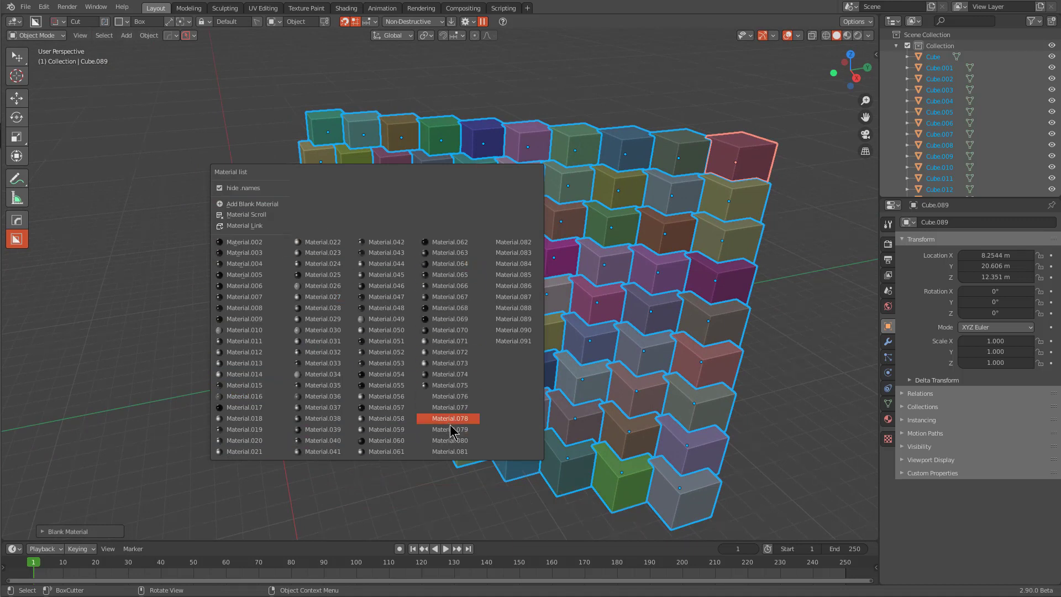
left_click(456, 453)
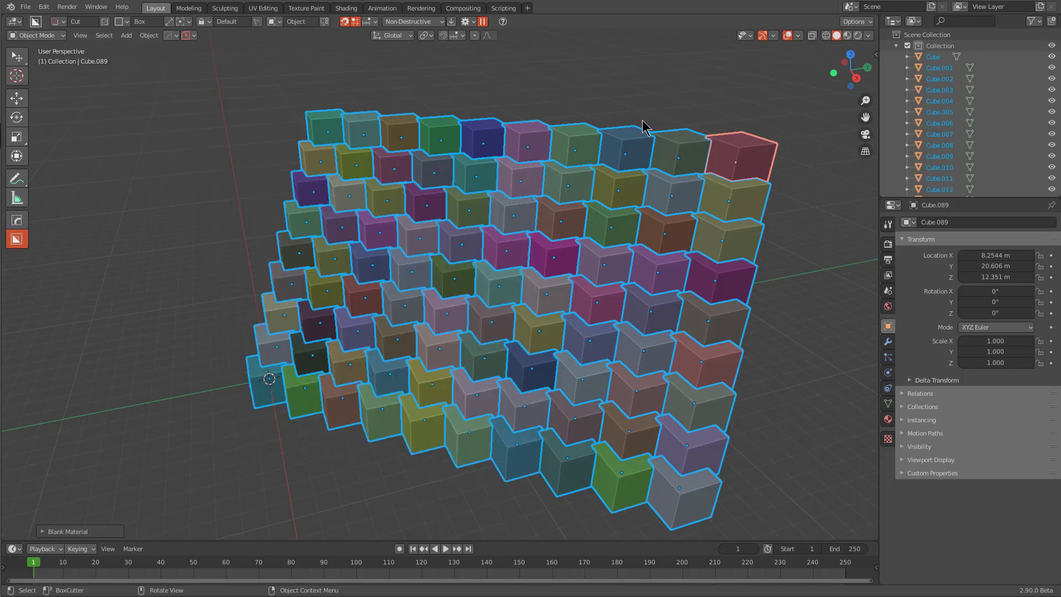
key("q")
mouse_move(458, 193)
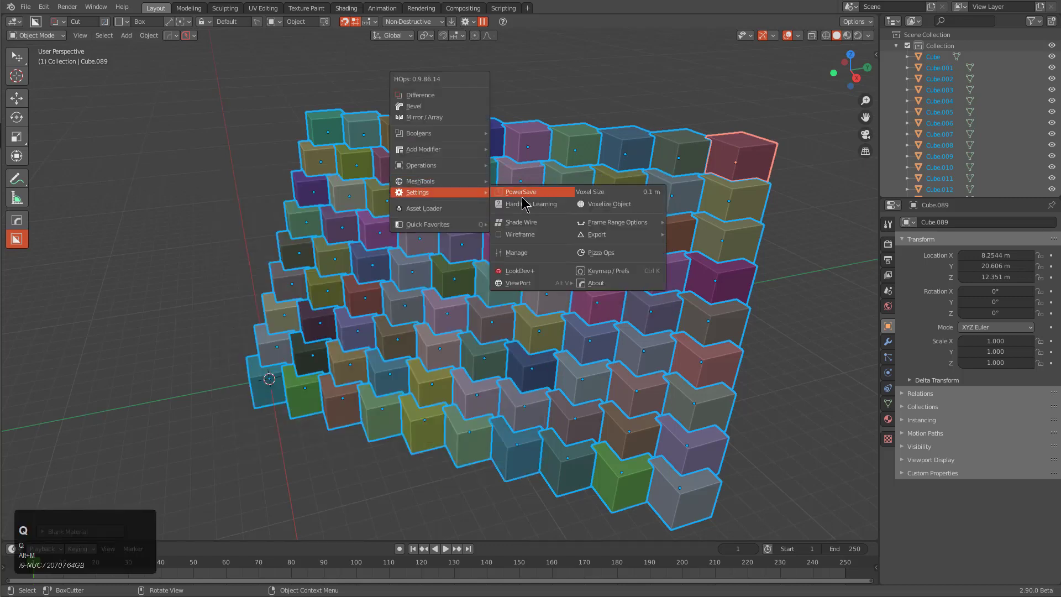
left_click(602, 271)
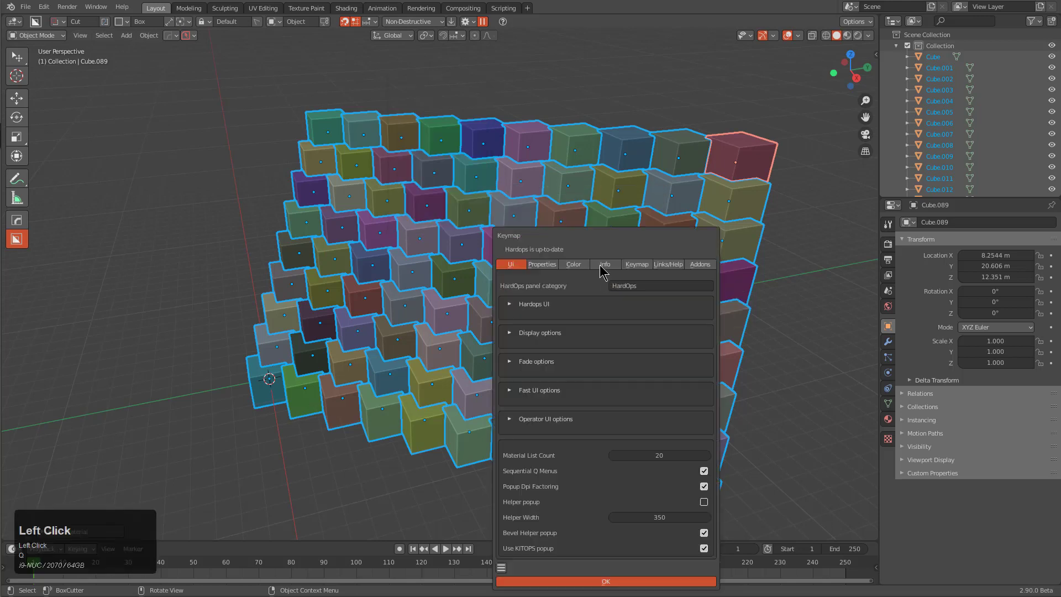
left_click(616, 350)
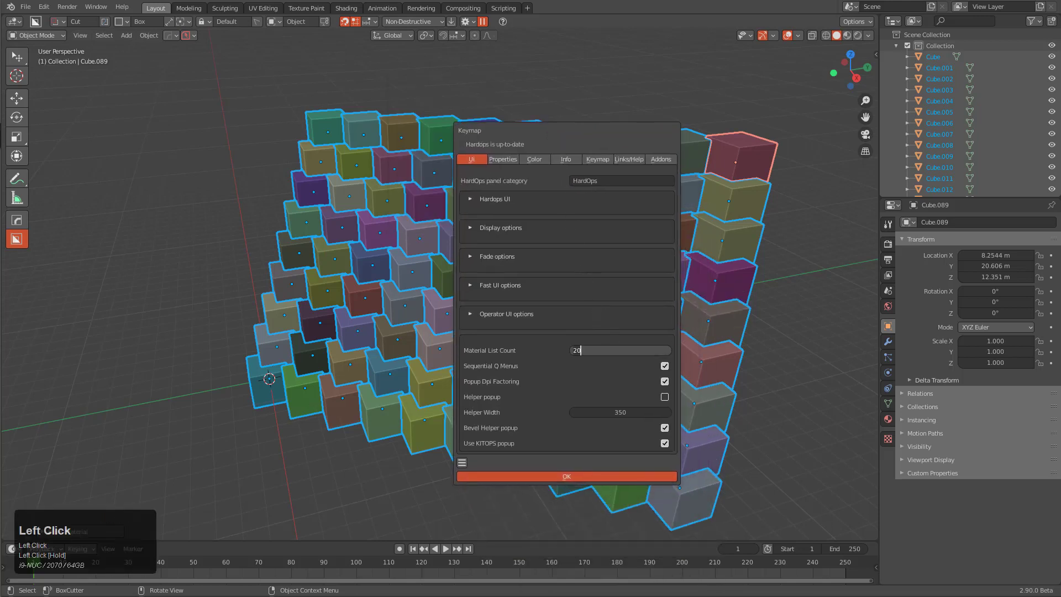
key("KP_Enter")
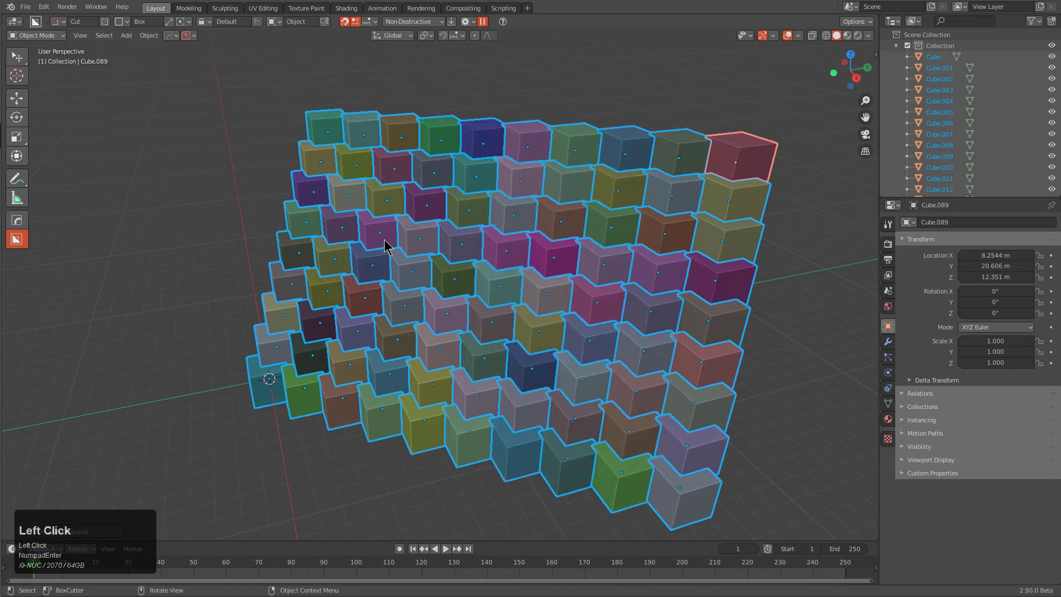
key("alt+m")
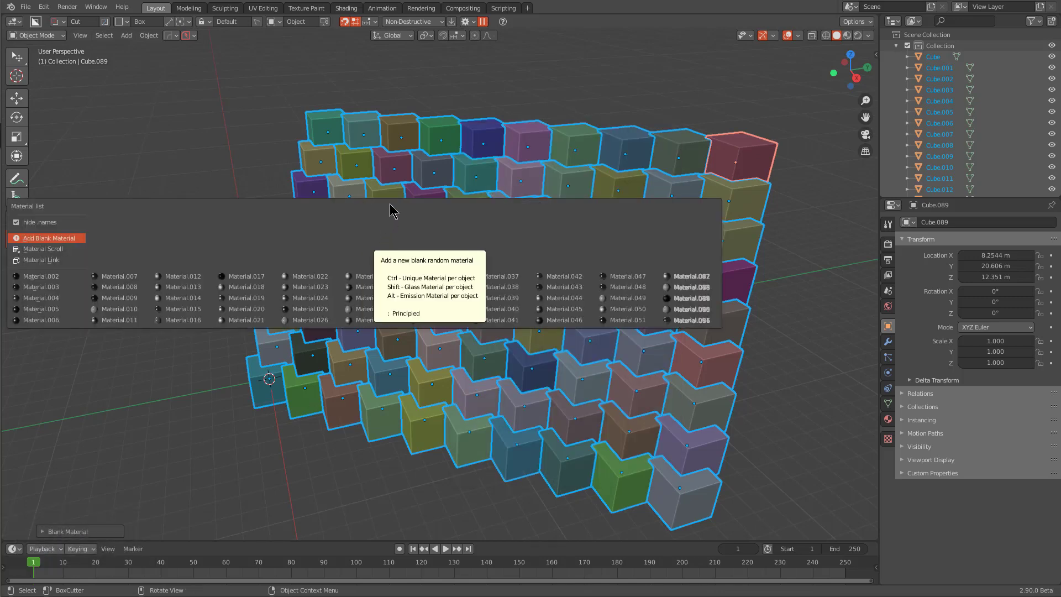
key("alt")
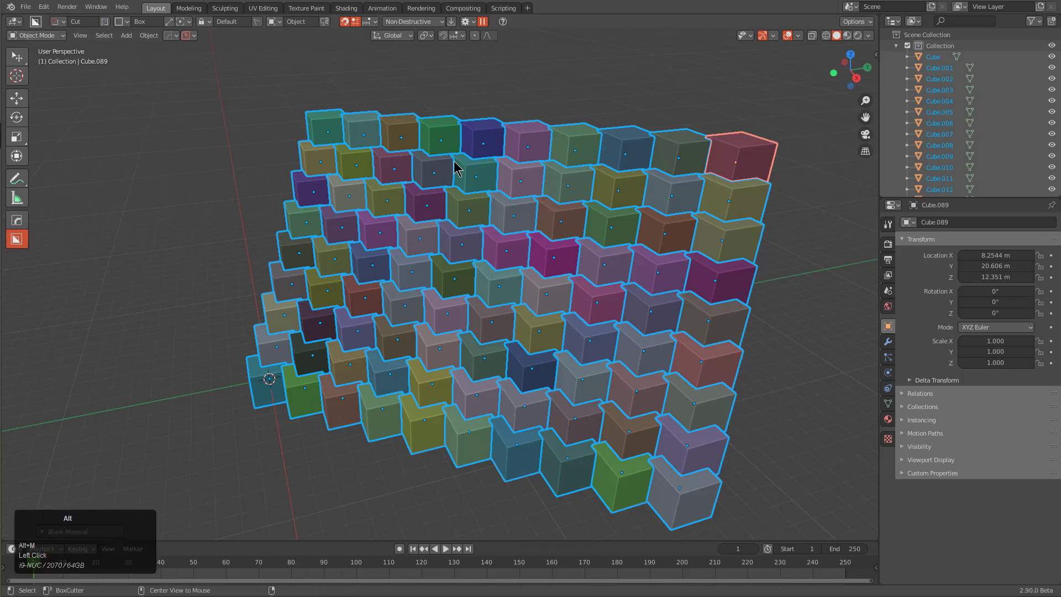
key("alt+m")
Step: Set the HardOps Material List Count to 35 and view the material list for a single cube
key("q")
mouse_move(464, 161)
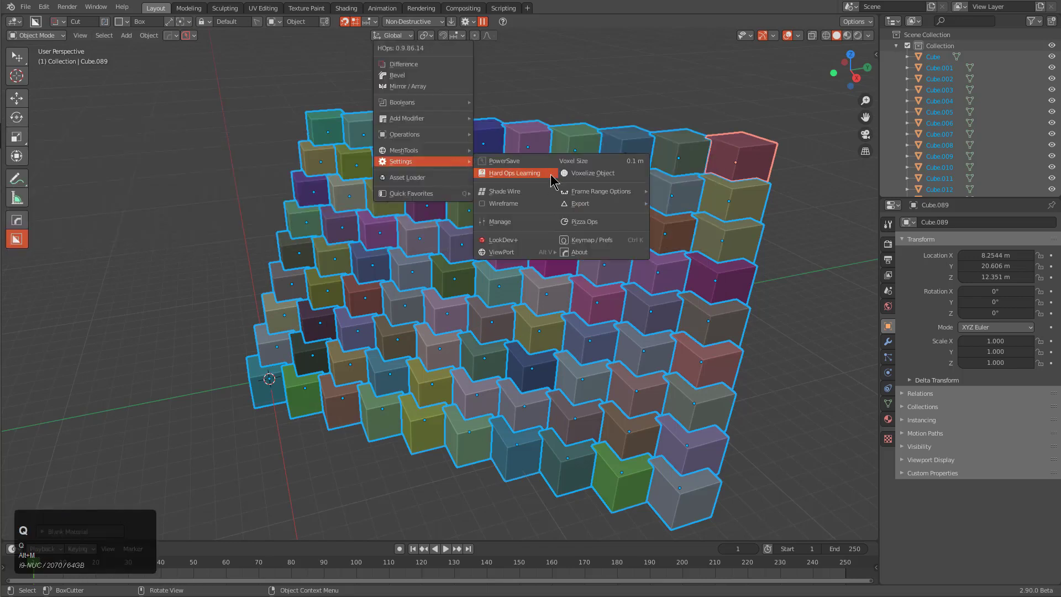
left_click(583, 241)
double_click(629, 456)
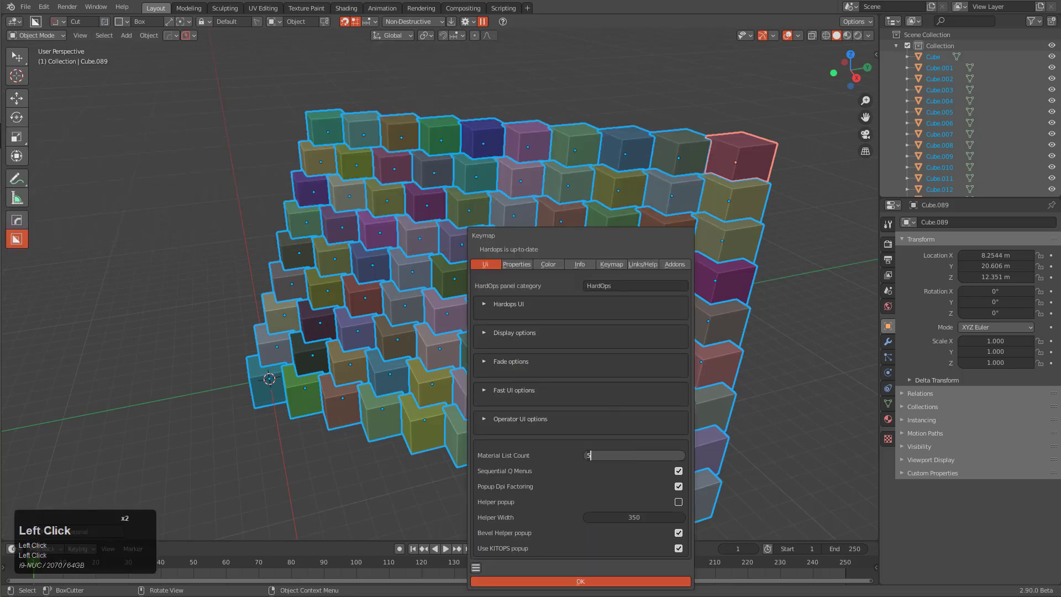
type("55")
key("Return")
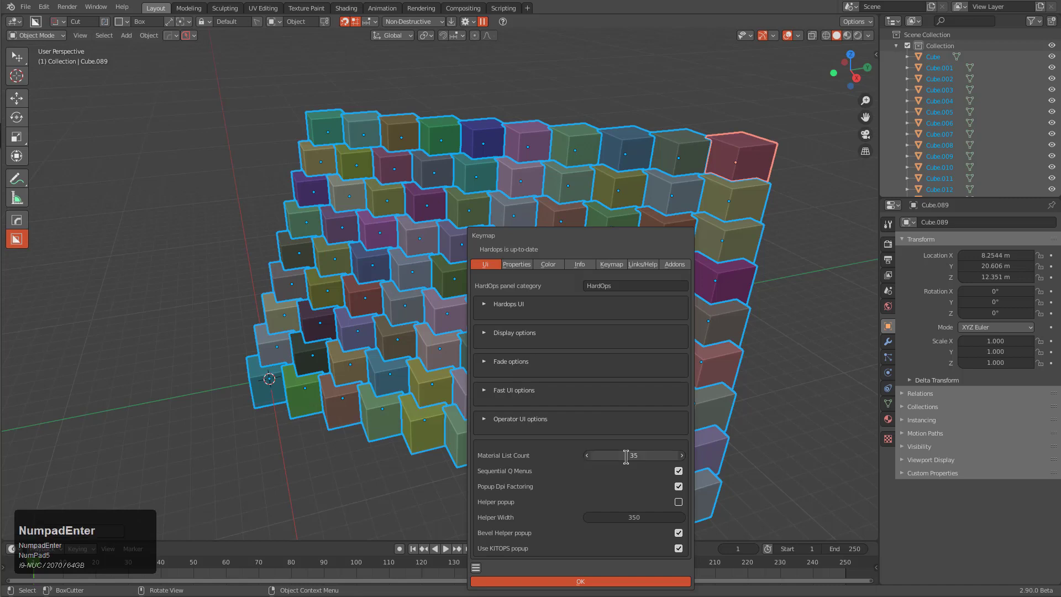
left_click(420, 187)
left_click(421, 178)
key("alt+m")
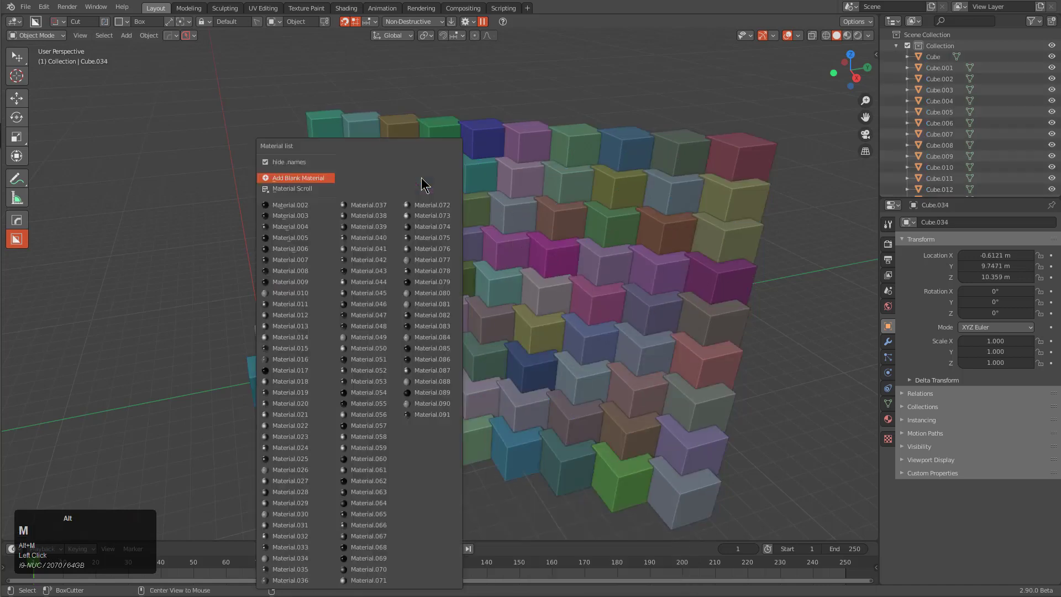
Step: Set the HardOps Material List Count to 10 and view the material list for the purple cube in the wall
left_click(506, 191)
key("q")
mouse_move(507, 191)
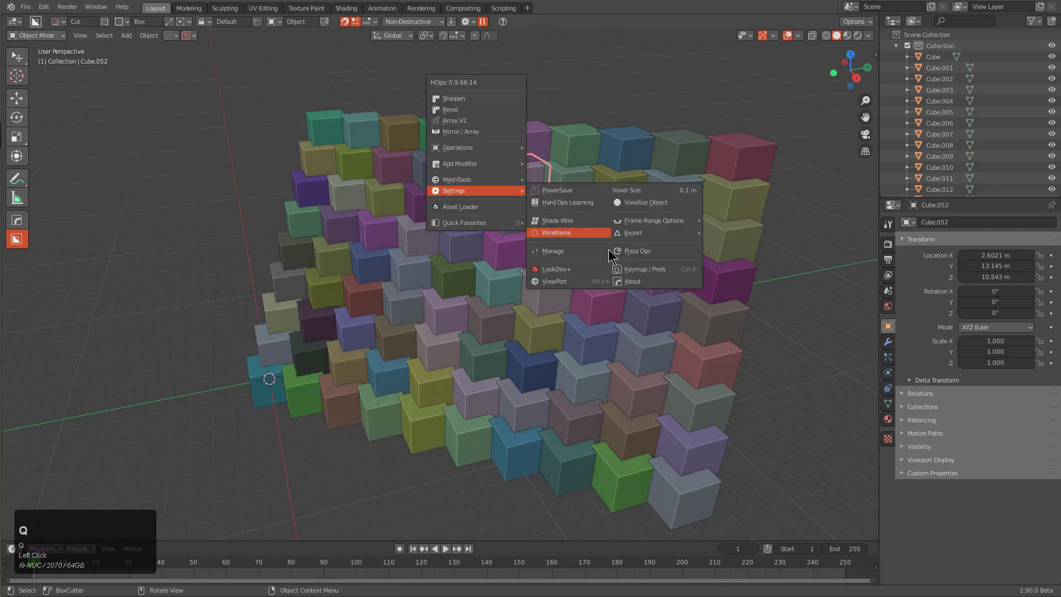
left_click(629, 270)
left_click(679, 451)
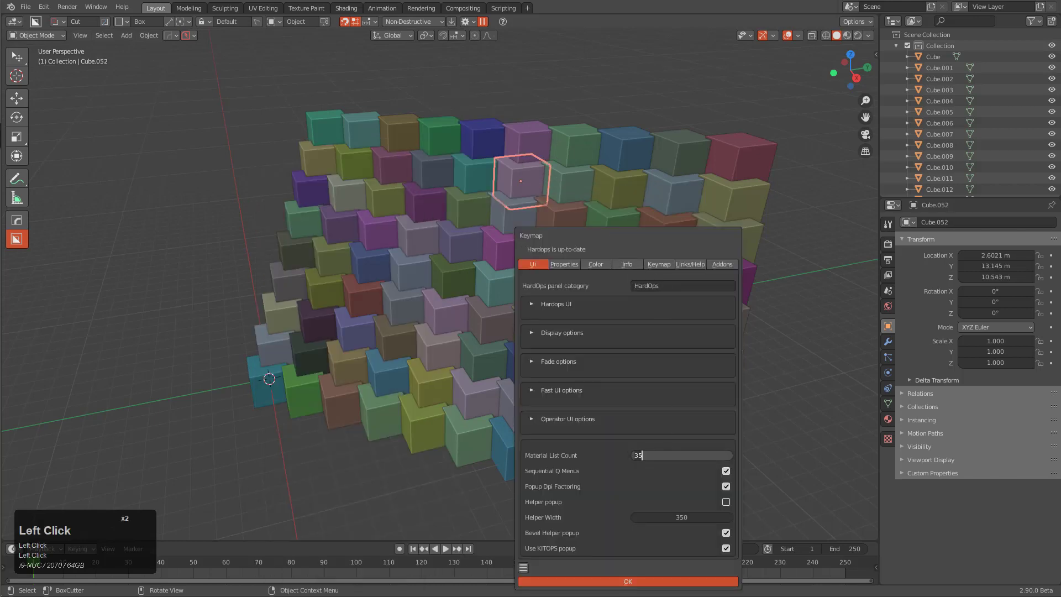
type("10")
key("Return")
left_click(354, 154)
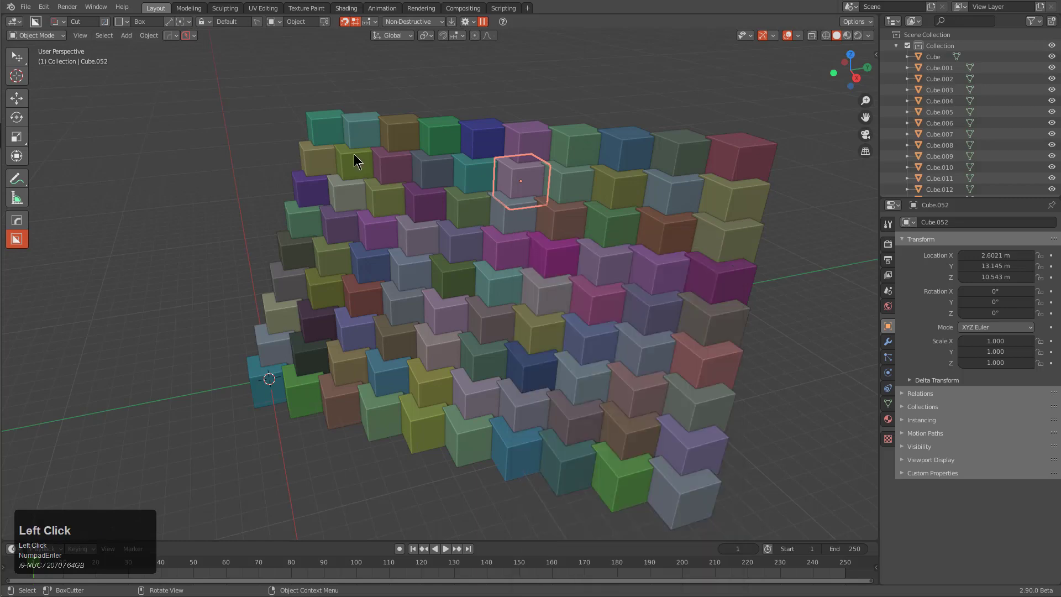
left_click(367, 219)
key("m")
key("m")
key("alt+m")
right_click(368, 219)
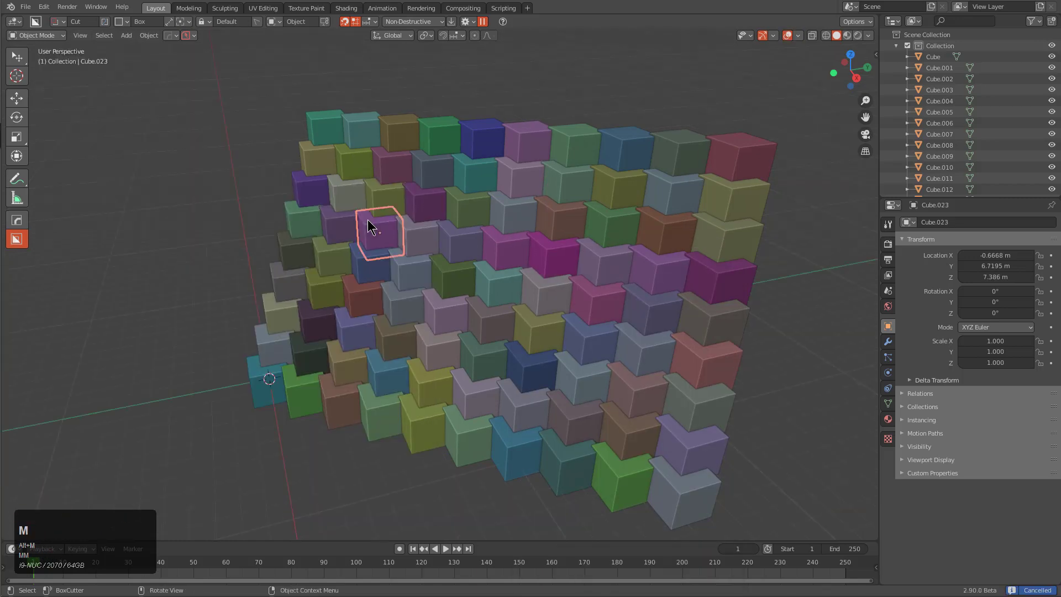
key("alt+m")
left_click_drag(363, 187, 532, 178)
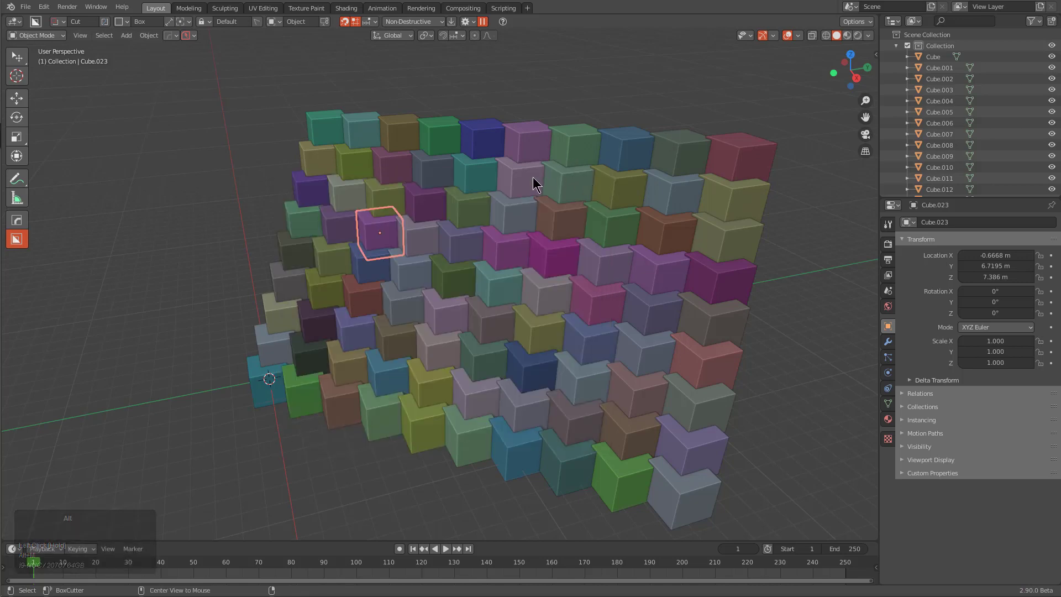
Step: Add a blank HardOps material to the selected purple cube
key("alt+m")
key("q")
key("q")
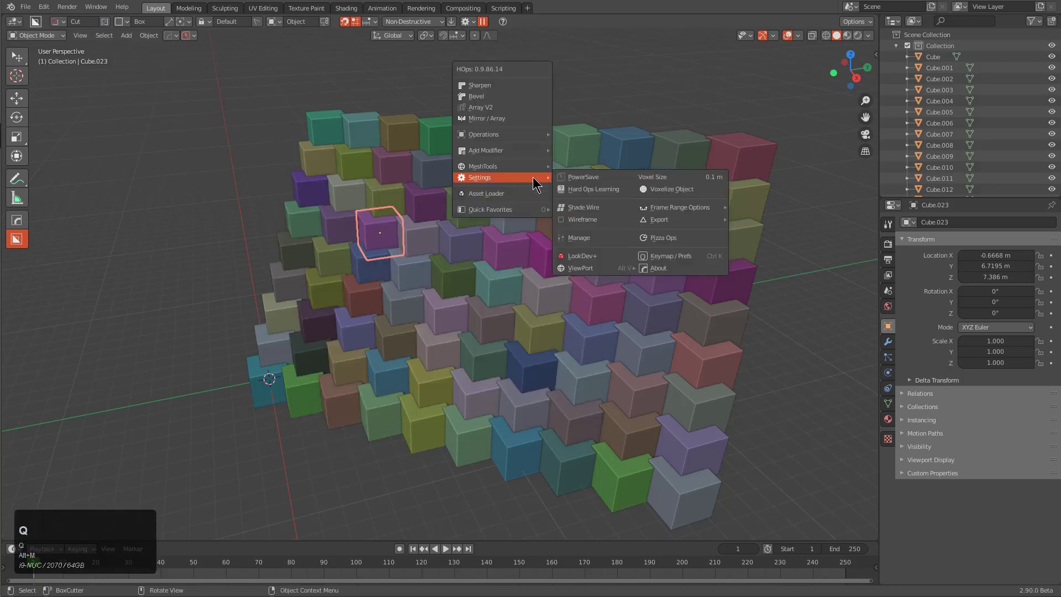
mouse_move(531, 176)
mouse_move(695, 172)
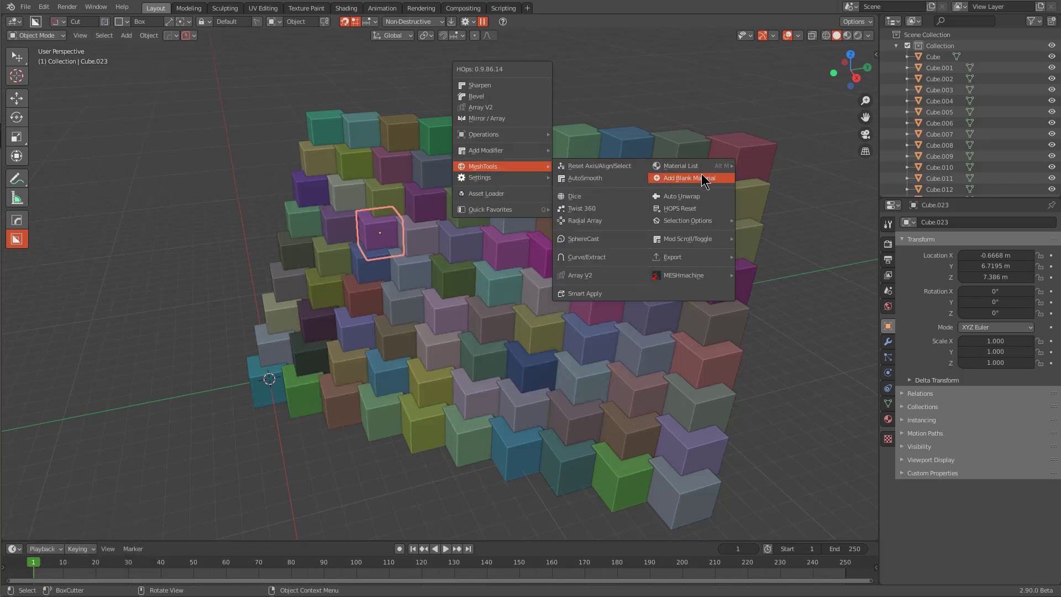
left_click(707, 182)
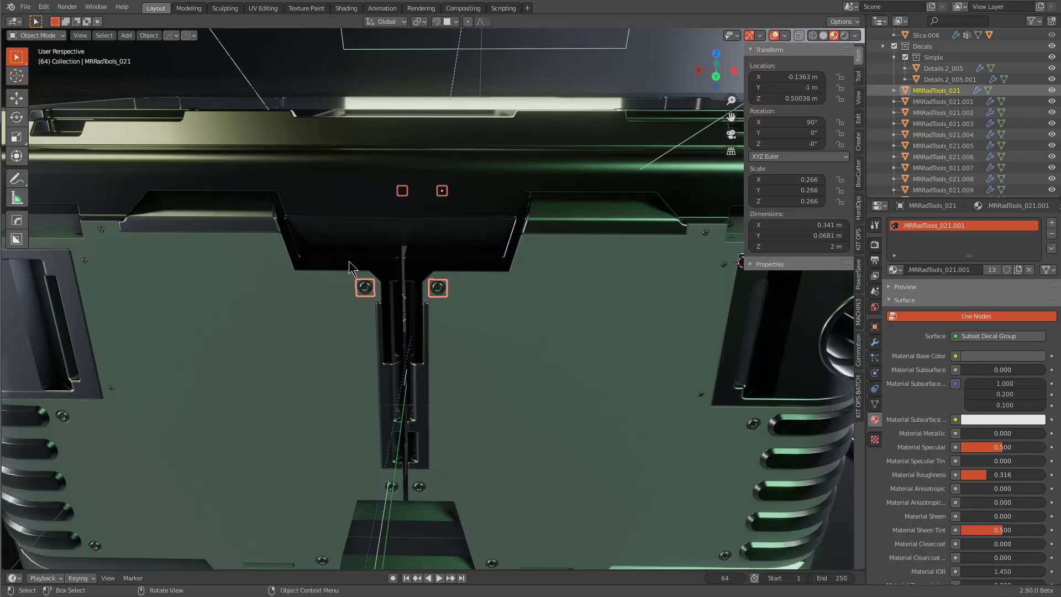
Step: Show the dot-prefixed decal materials in the crate scene's material list by disabling hide .names, and re-enable that filter
middle_click_drag(387, 260, 374, 277)
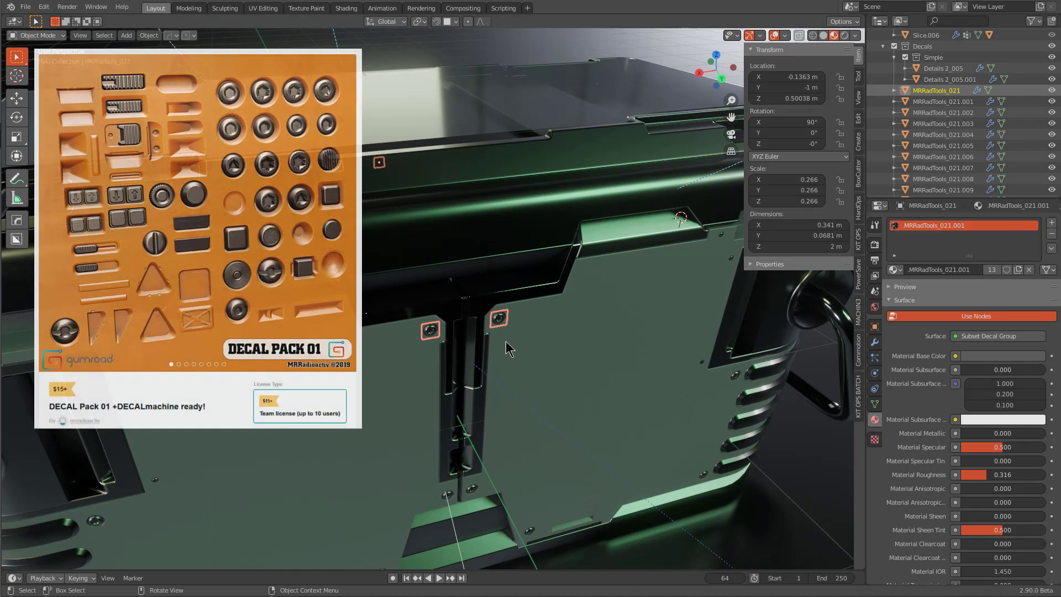
middle_click_drag(505, 345, 482, 326)
scroll(494, 327, "down", 4)
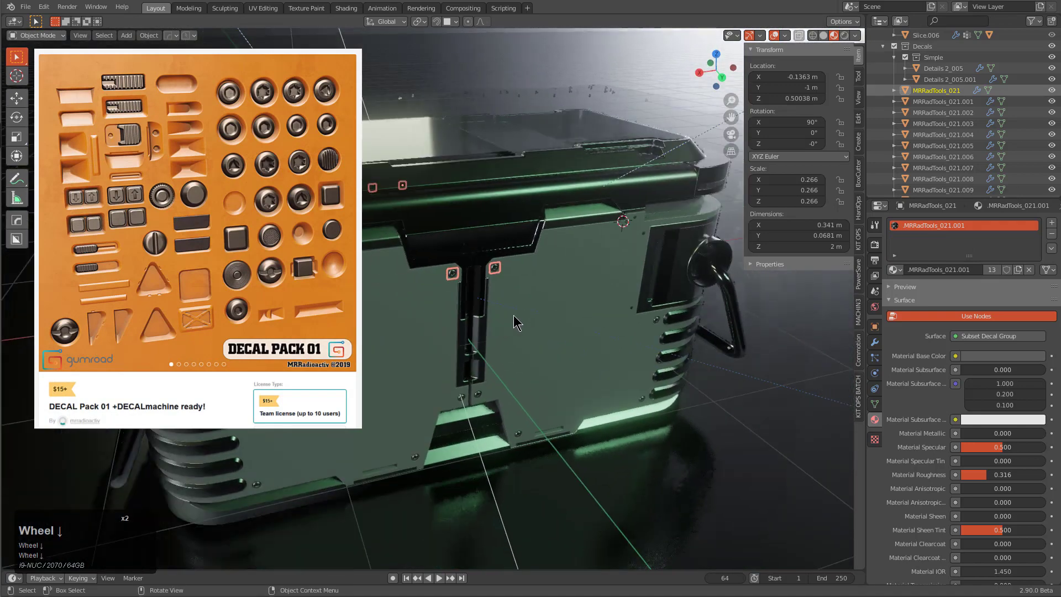
key("alt+m")
key("m")
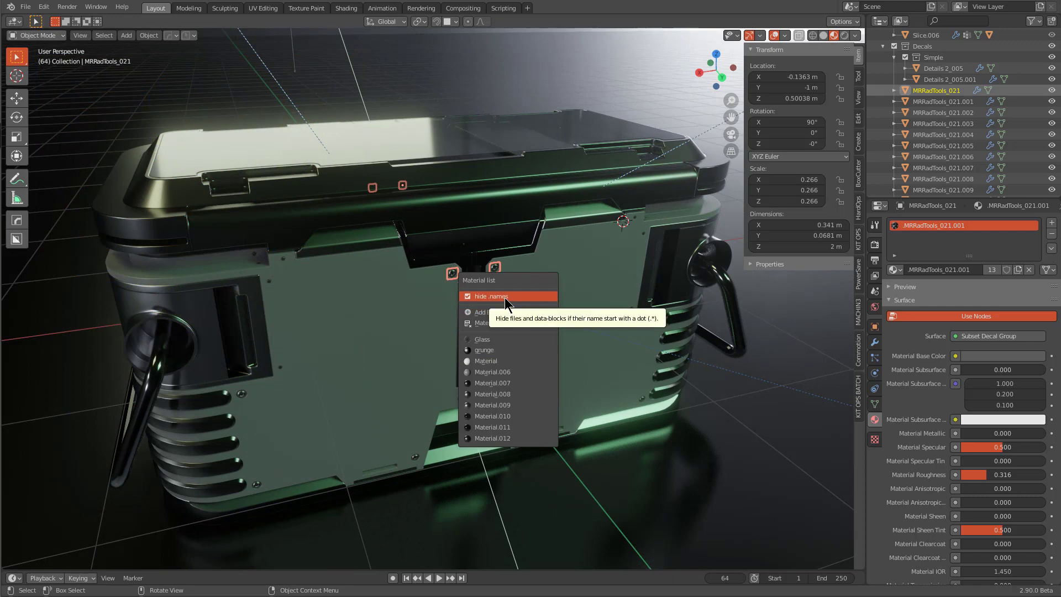
left_click(505, 297)
key("alt+m")
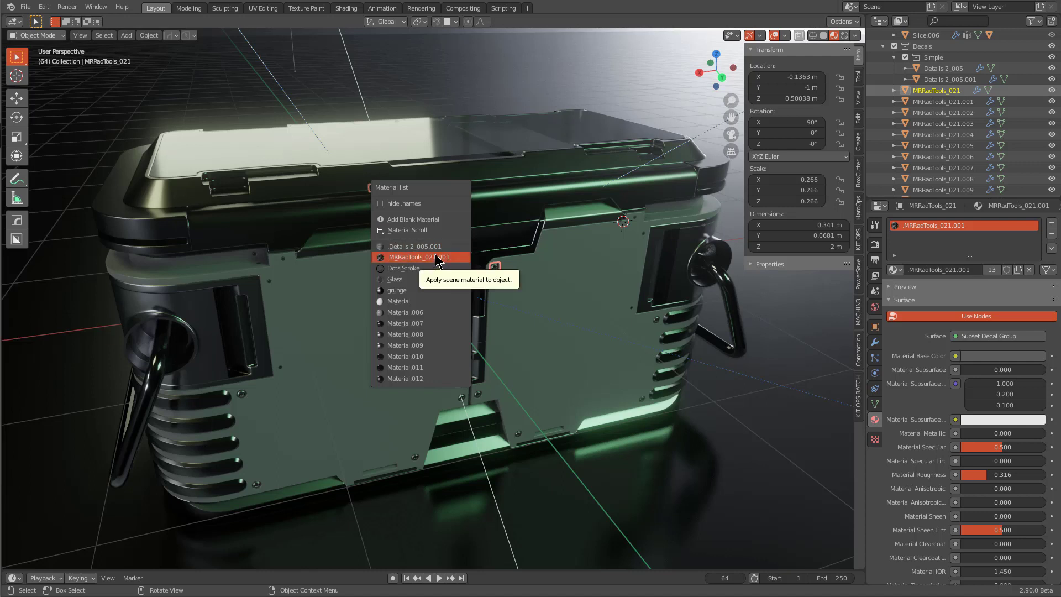
left_click(416, 205)
key("m")
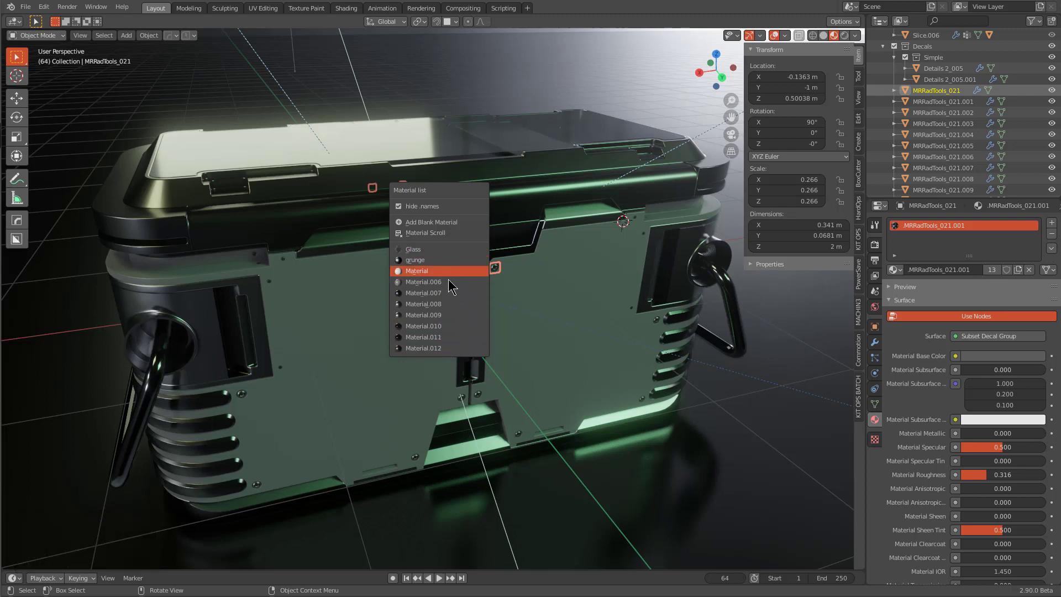
left_click(442, 233)
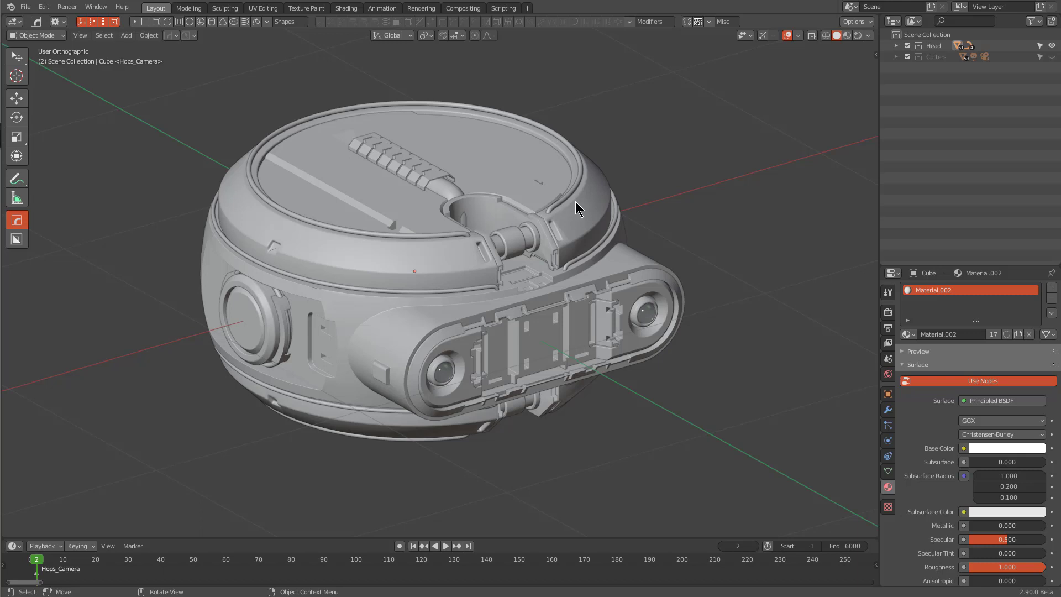
Step: Preview the head model with Random viewport colors in Solid shading, and return the color mode to Material
left_click(868, 36)
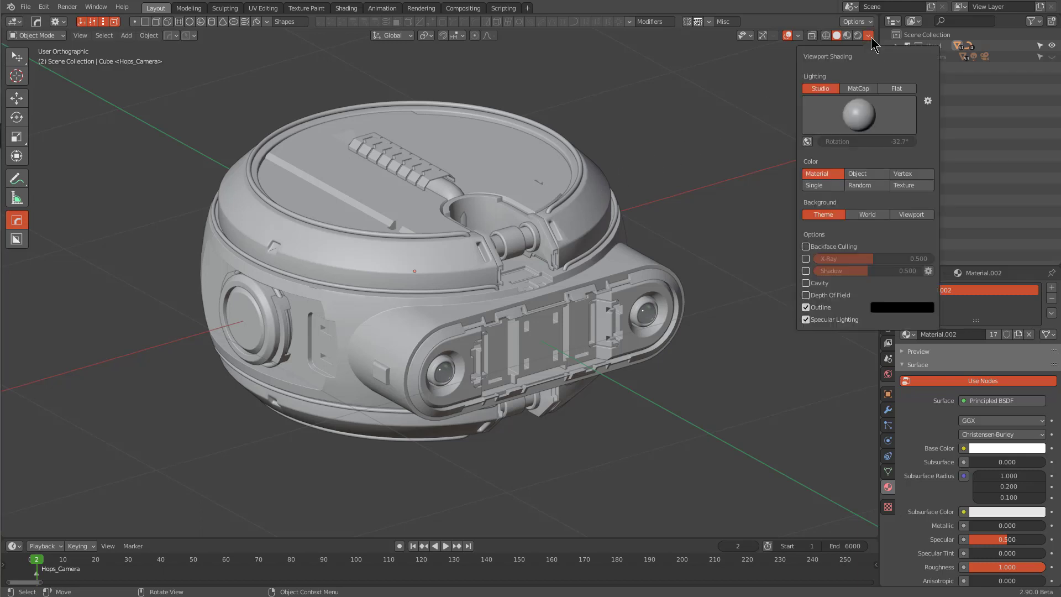
left_click(866, 186)
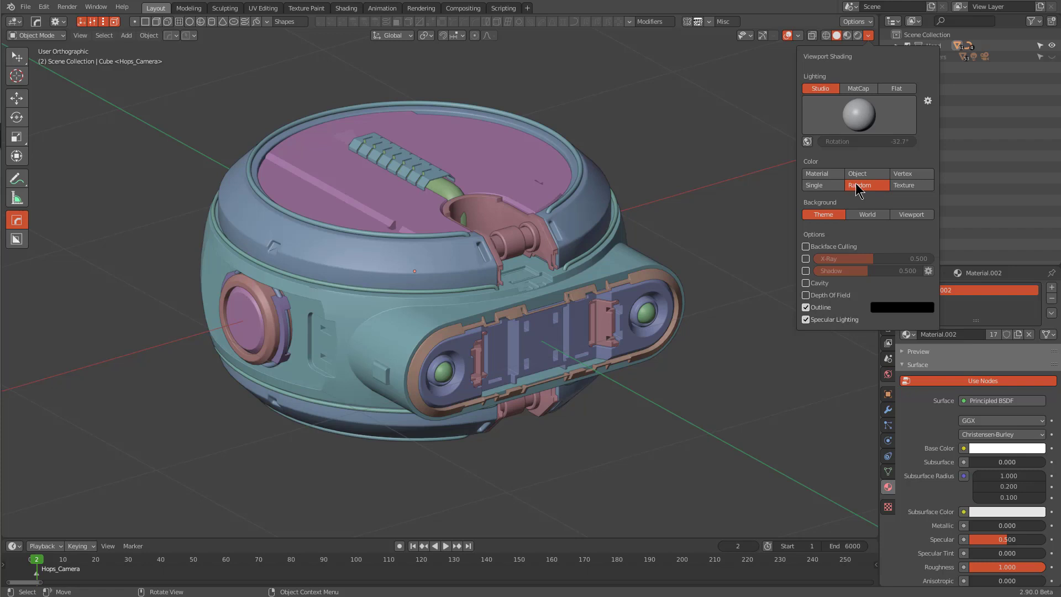
left_click(834, 176)
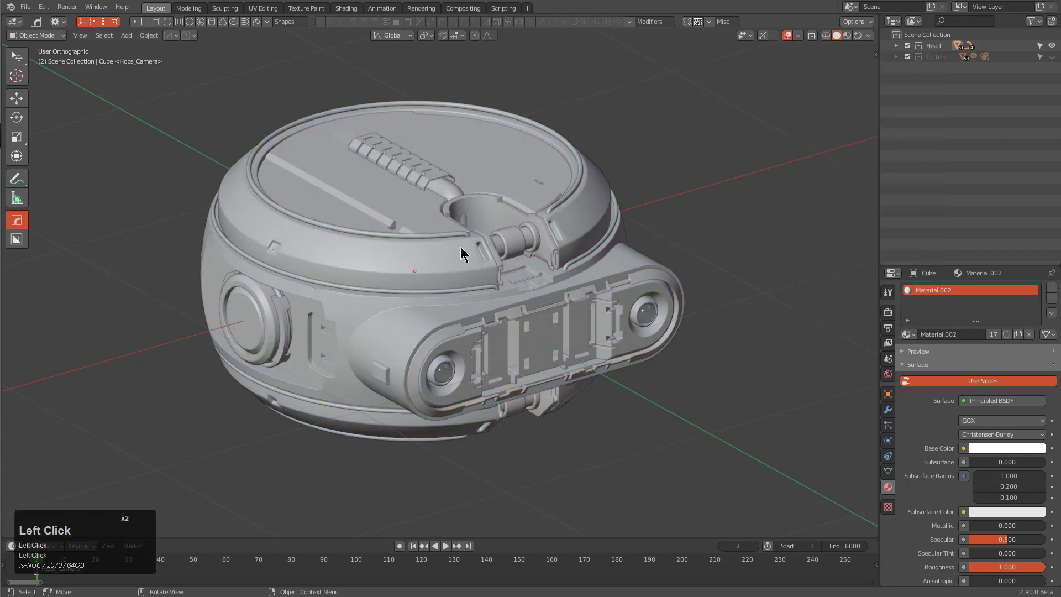
Step: Add one shared HardOps blank material to all parts of the head model
middle_click_drag(462, 249, 449, 244)
key("a")
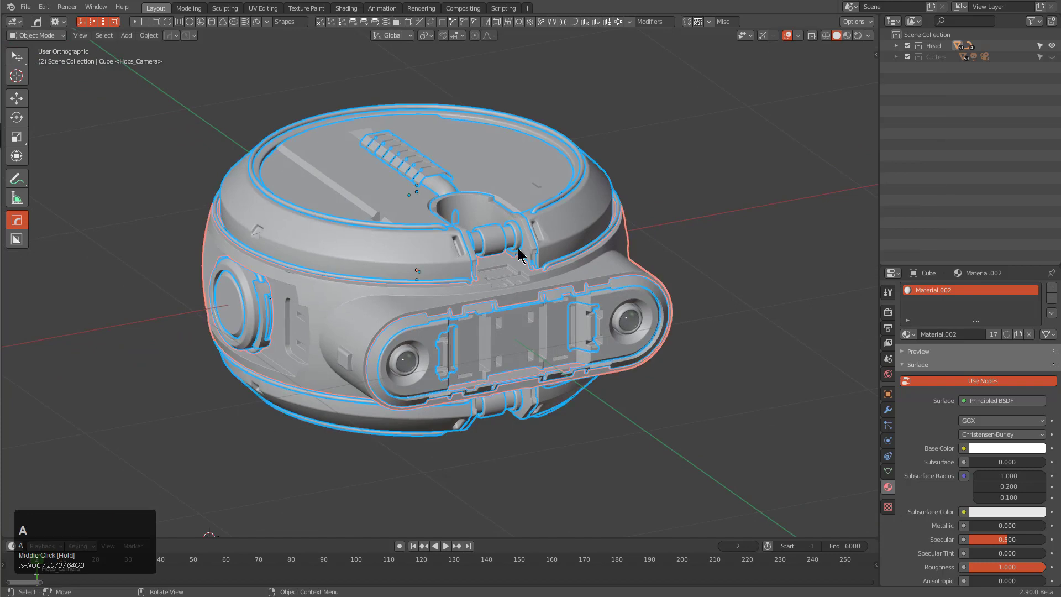
key("m")
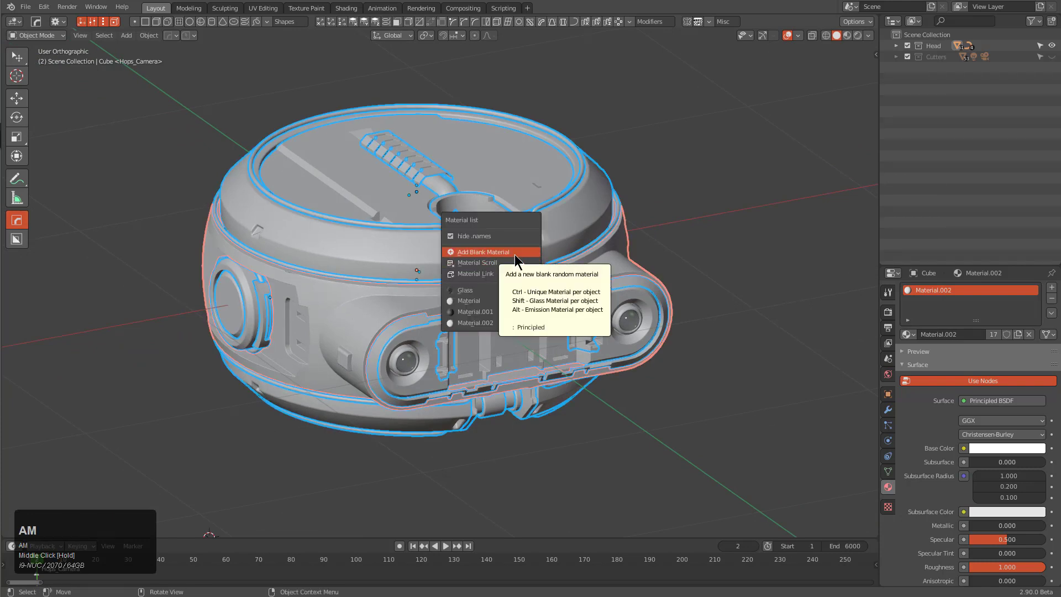
left_click(515, 257)
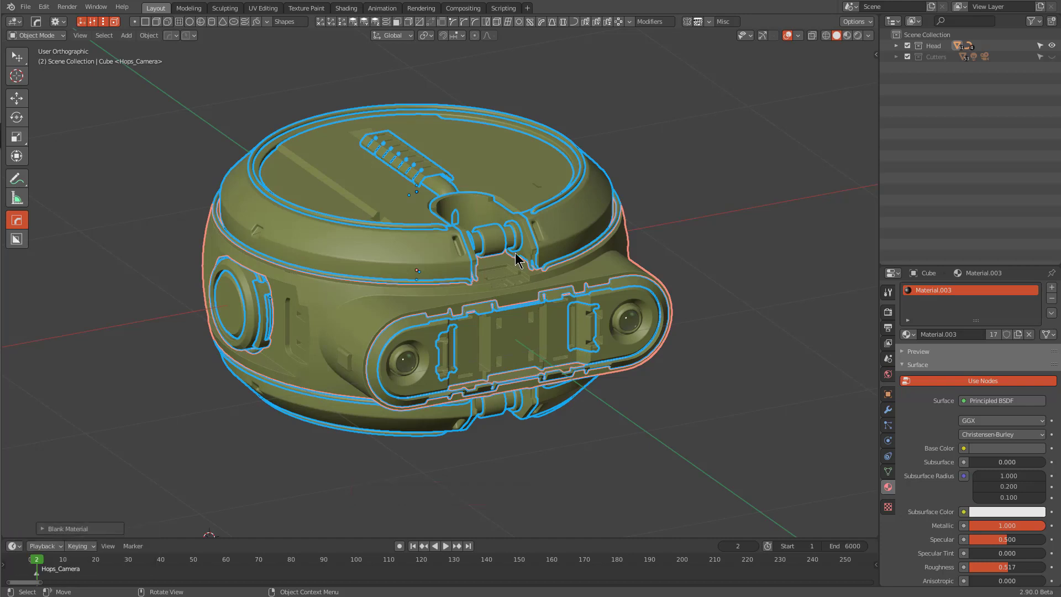
Step: Set the viewport to Material Preview and light it with the black-and-white studio HDRI
double_click(847, 36)
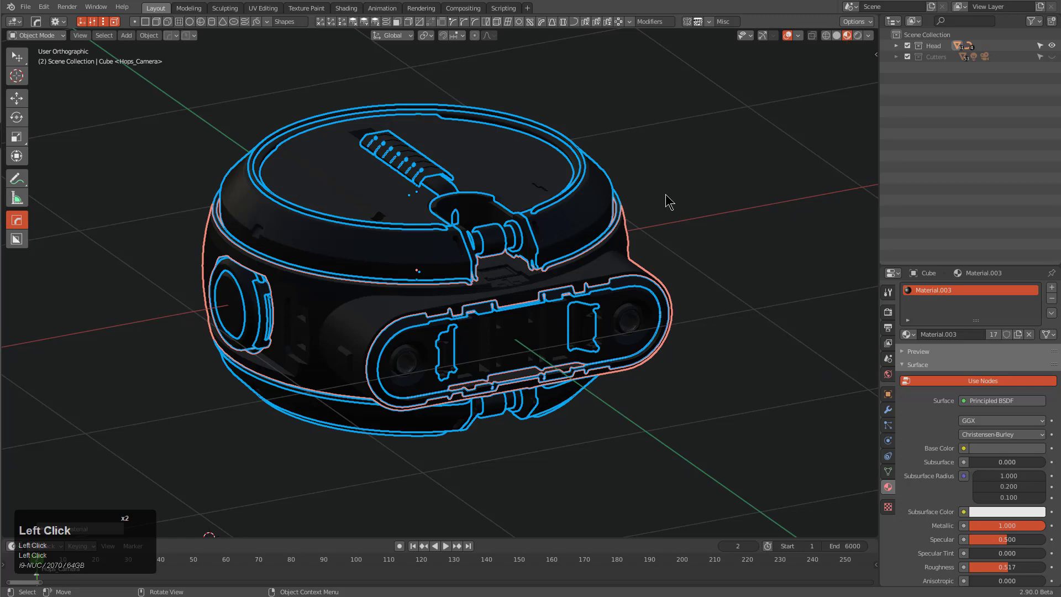
left_click(868, 36)
left_click(858, 129)
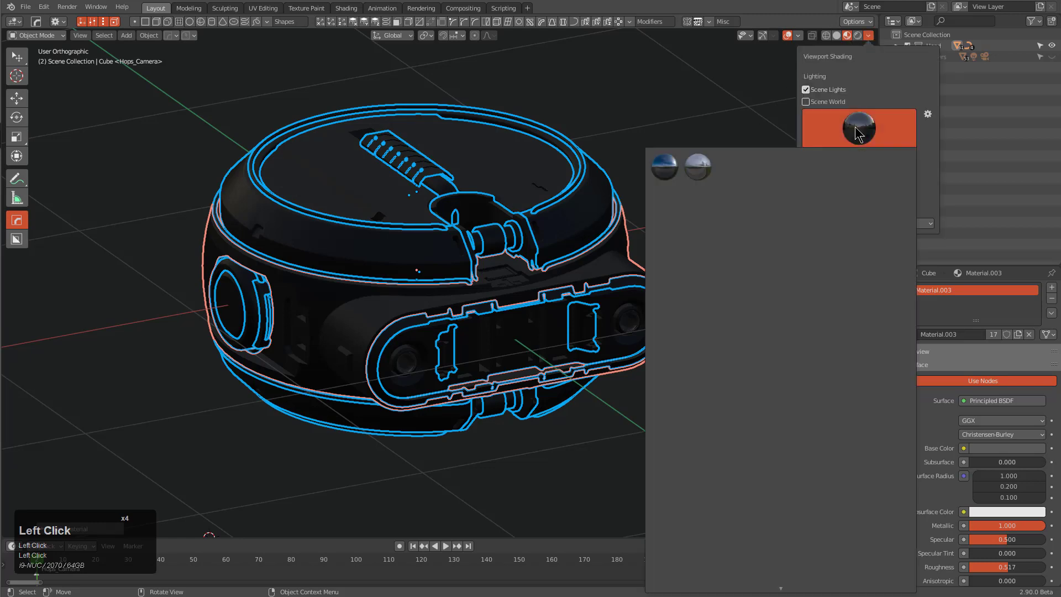
left_click(736, 166)
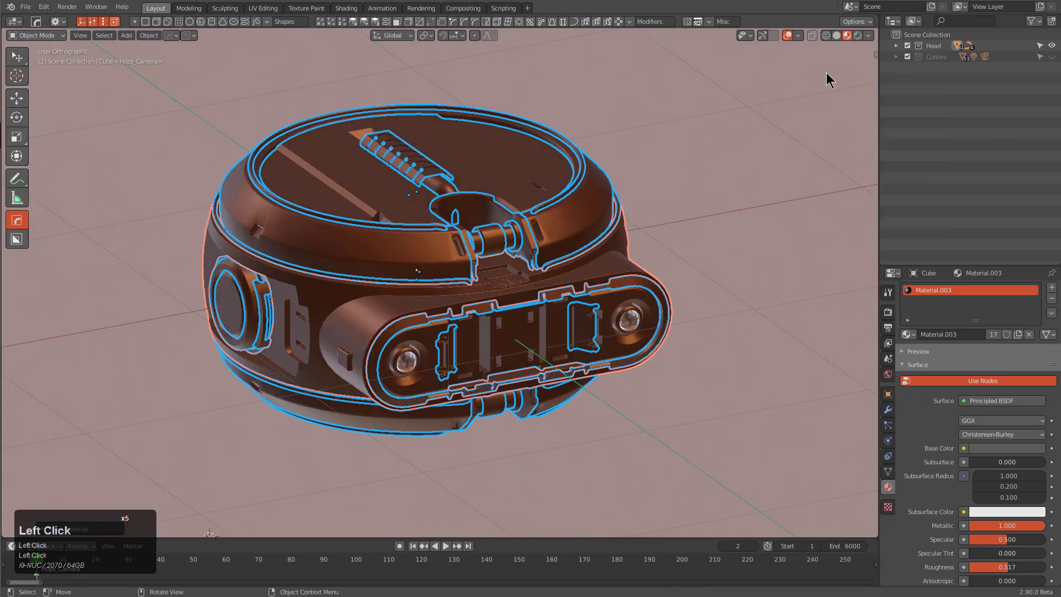
left_click(868, 36)
left_click(907, 123)
left_click(775, 168)
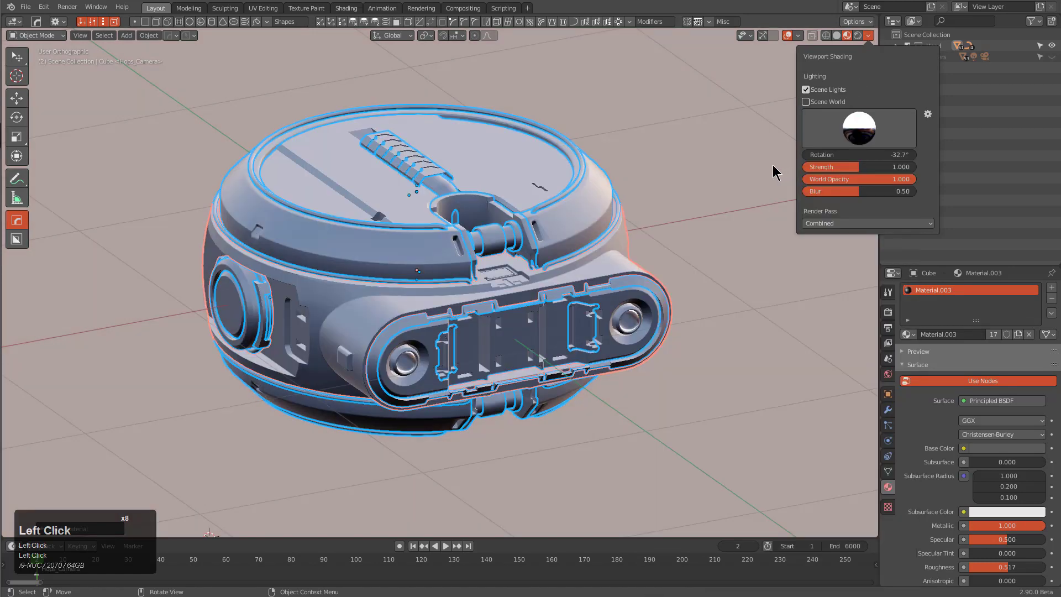
Step: Add a unique HardOps blank material to each part of the head model
key("alt+a")
middle_click_drag(586, 235, 611, 227)
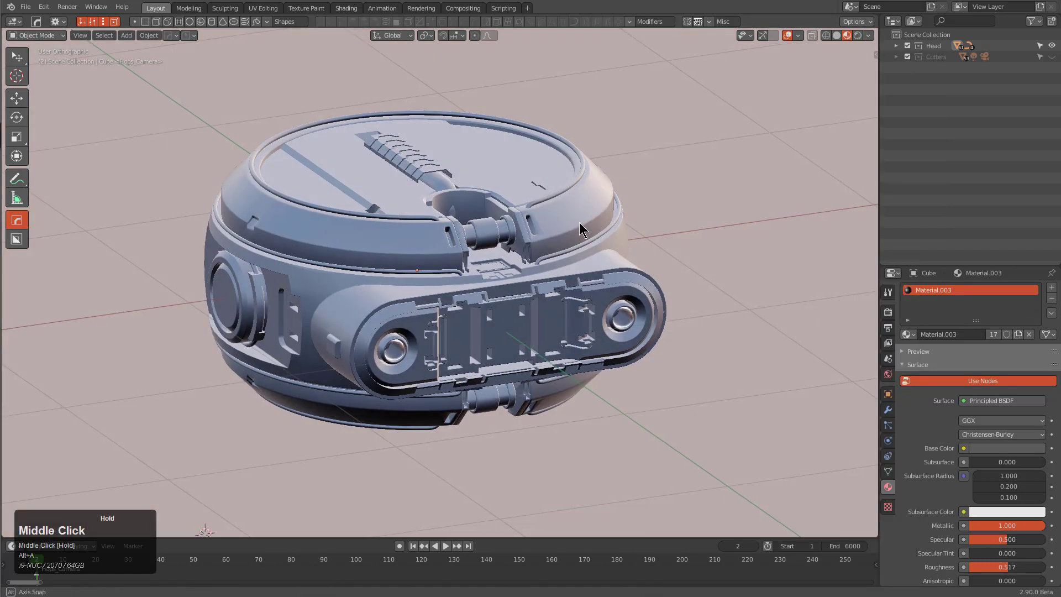
key("a")
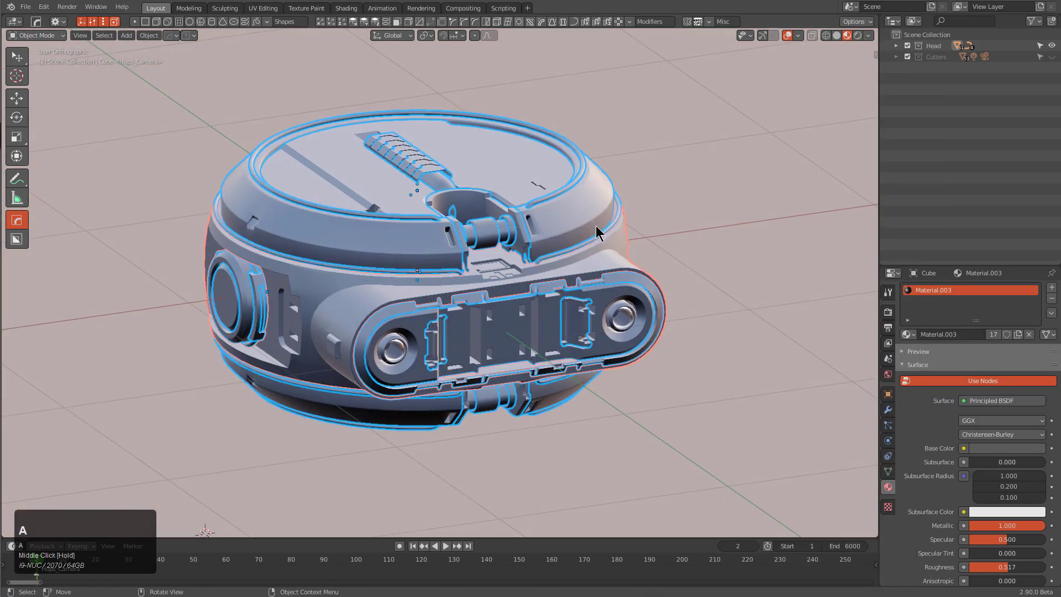
key("m")
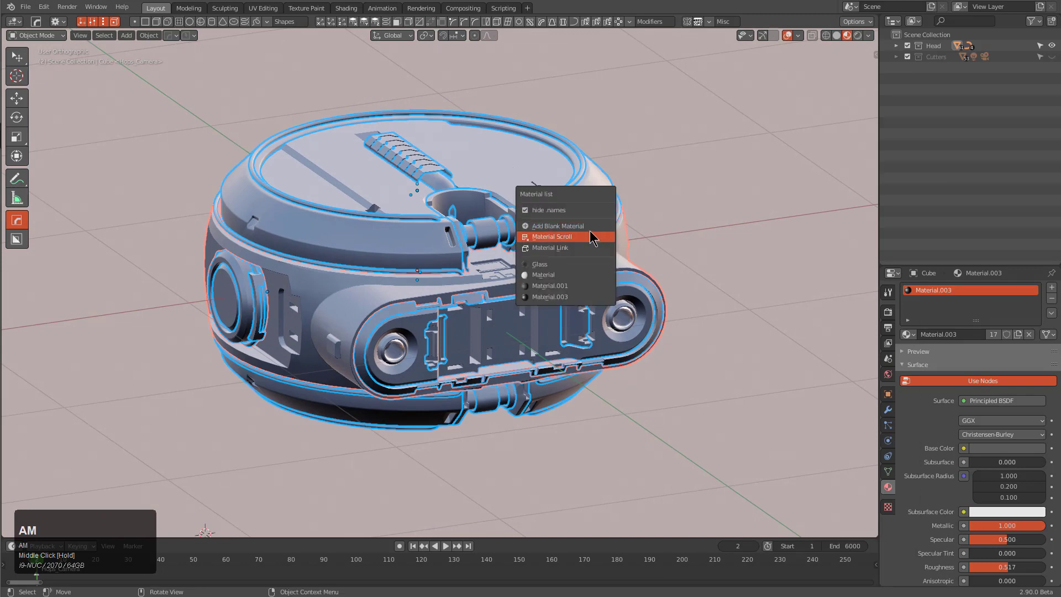
left_click(591, 232, "ctrl")
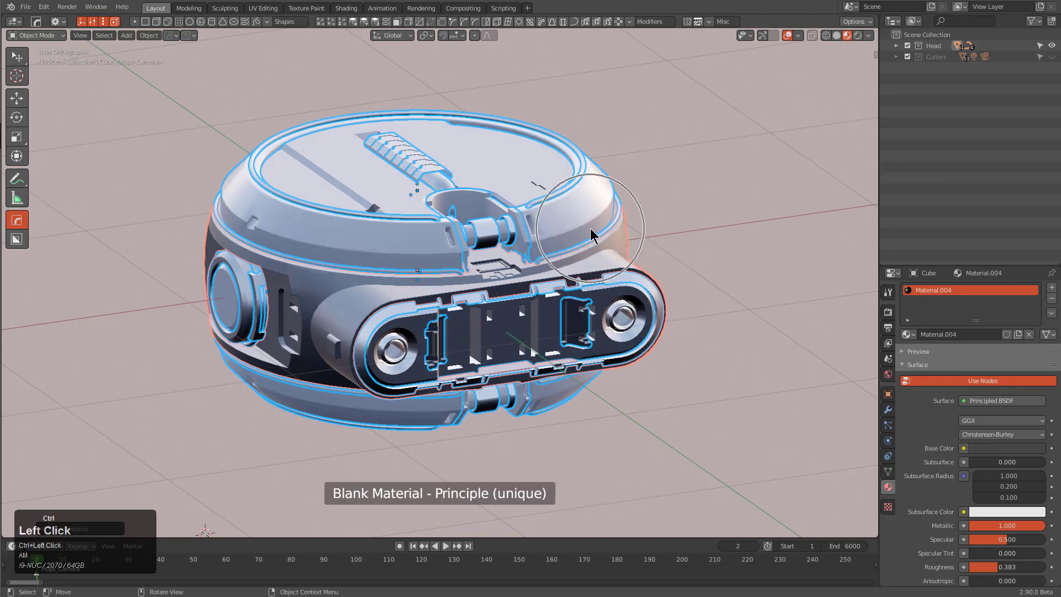
Step: Examine the separate material colors of the head's parts in Solid shading, including the side cylinder plates
key("alt+a")
middle_click_drag(635, 230, 636, 147)
left_click(836, 35)
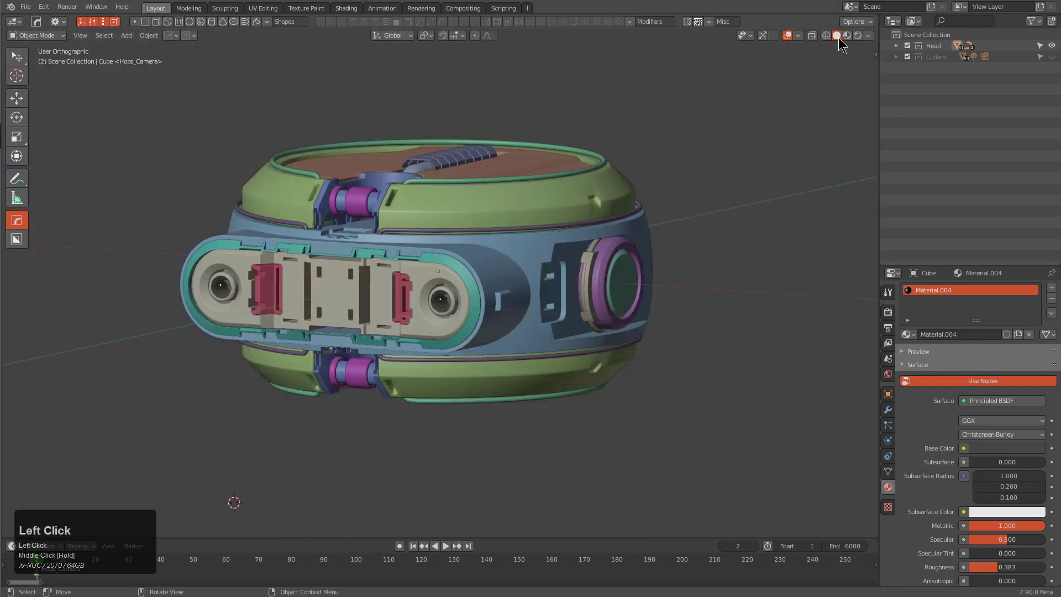
mouse_move(702, 154)
middle_mouse_down()
mouse_move(628, 223)
mouse_move(651, 221)
middle_mouse_up()
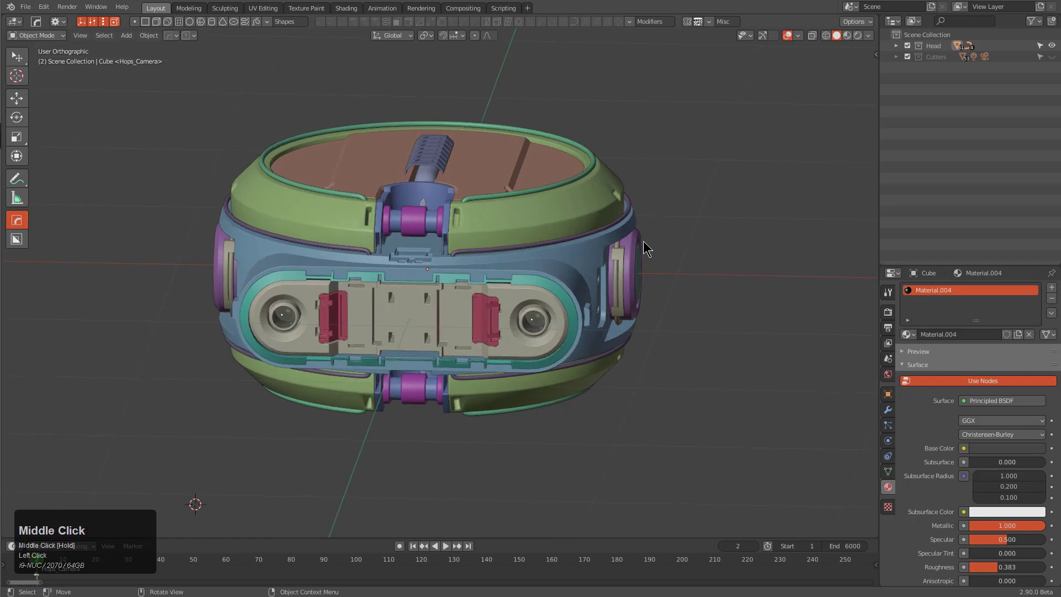
left_click(622, 267)
middle_click_drag(590, 256, 576, 280)
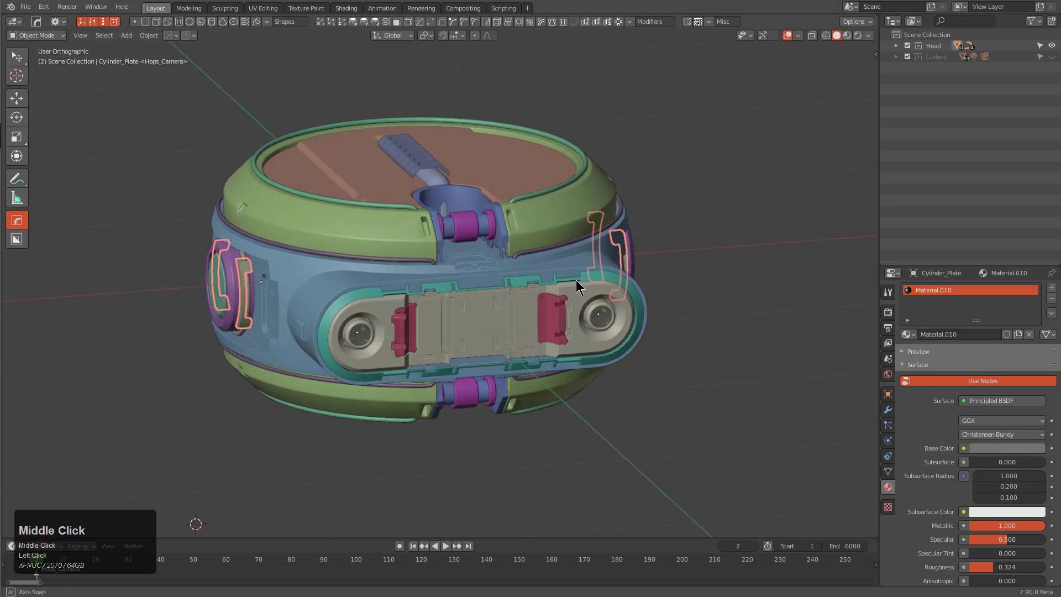
Step: Add a new blank material to the head's main body in Material Preview and expand the Blank Material options
left_click(571, 267)
left_click(847, 36)
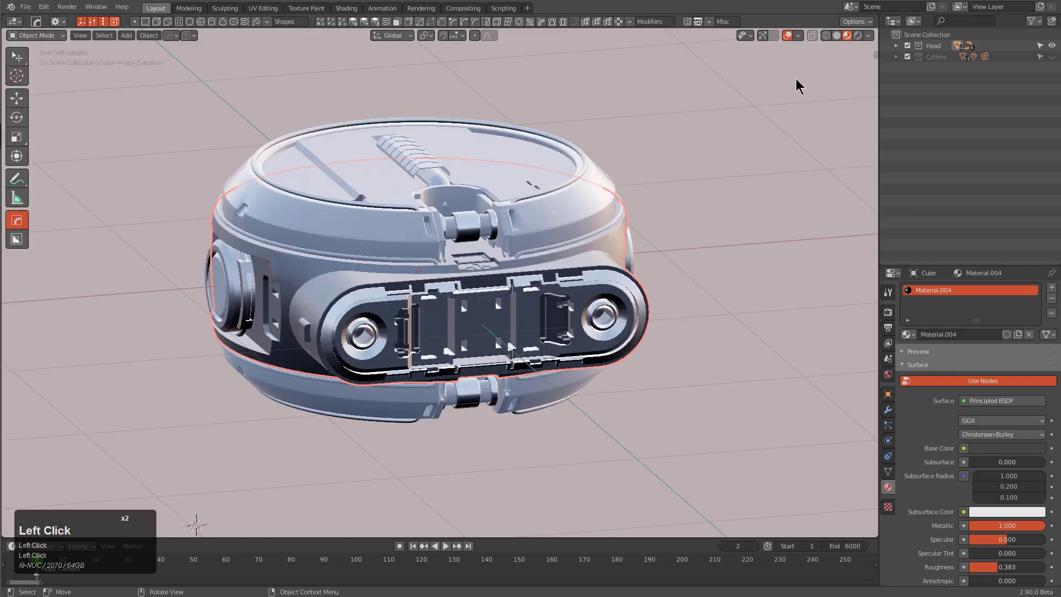
middle_click_drag(583, 216, 575, 224)
scroll(569, 232, "up", 3)
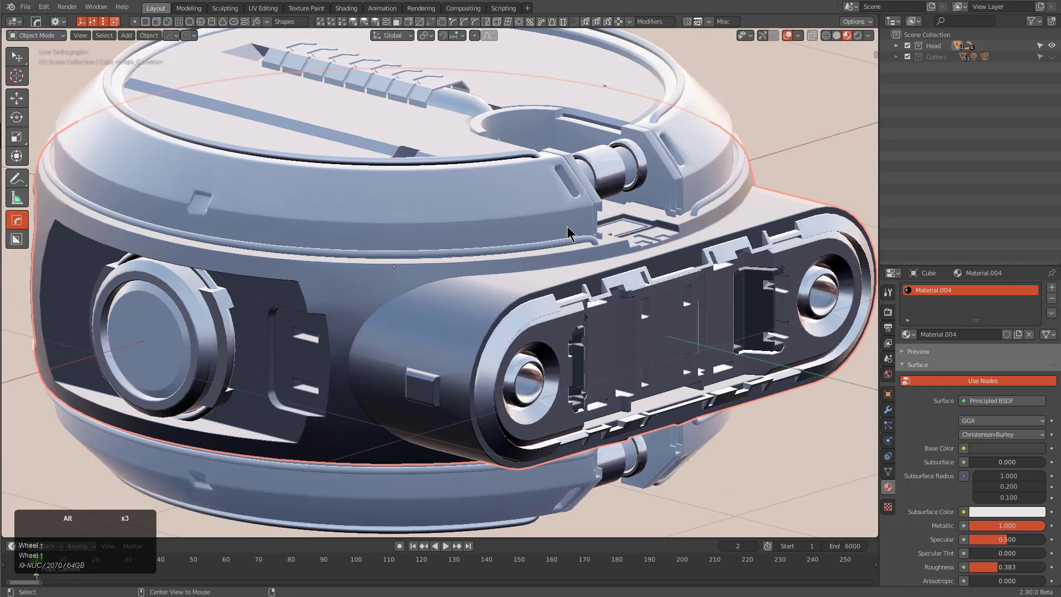
key("alt+m")
left_click(567, 227)
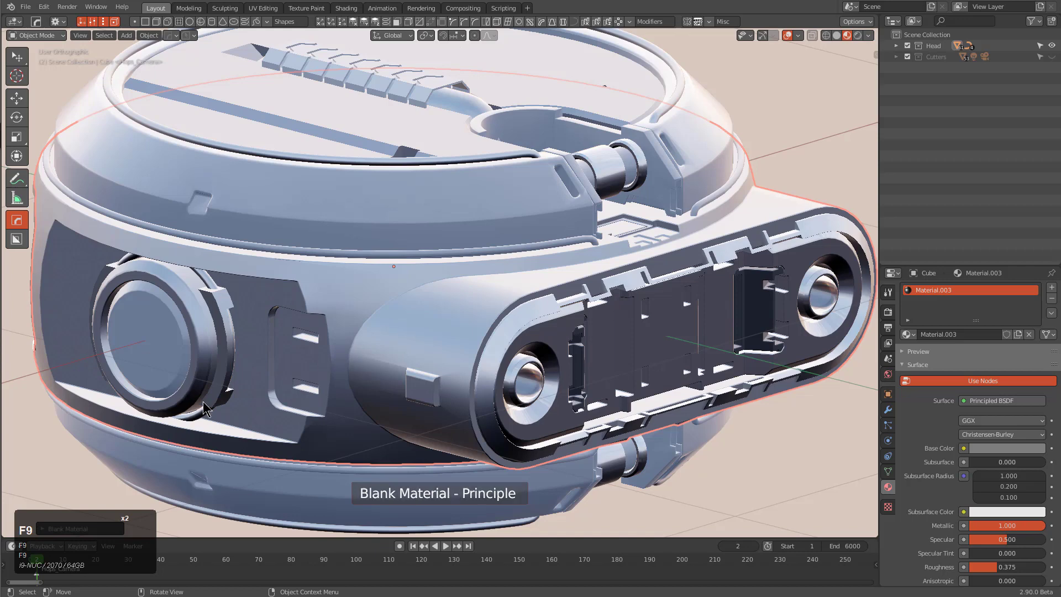
left_click(43, 530)
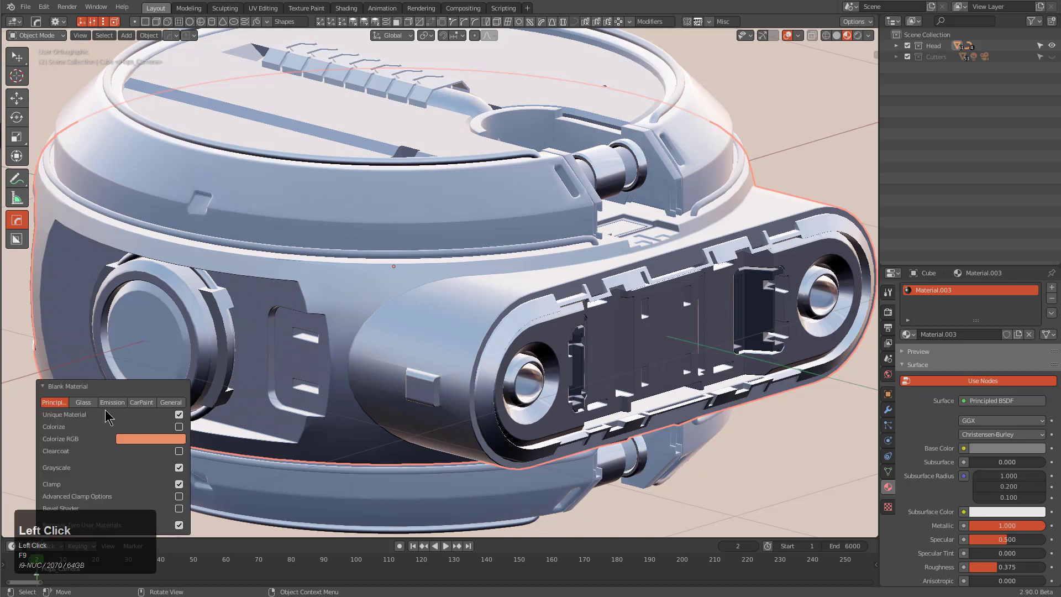
Step: Regenerate the main body's blank material as Principled several times, stopping at a dark metallic variation
left_click(57, 404)
left_click(57, 405)
left_click(57, 405)
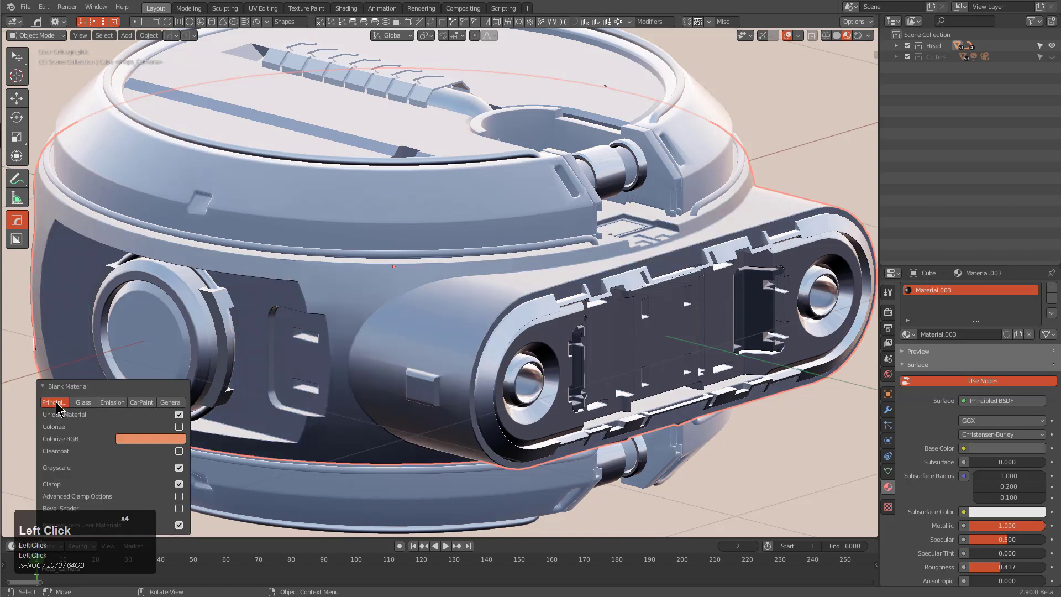
left_click(57, 404)
left_click(56, 405)
left_click(57, 405)
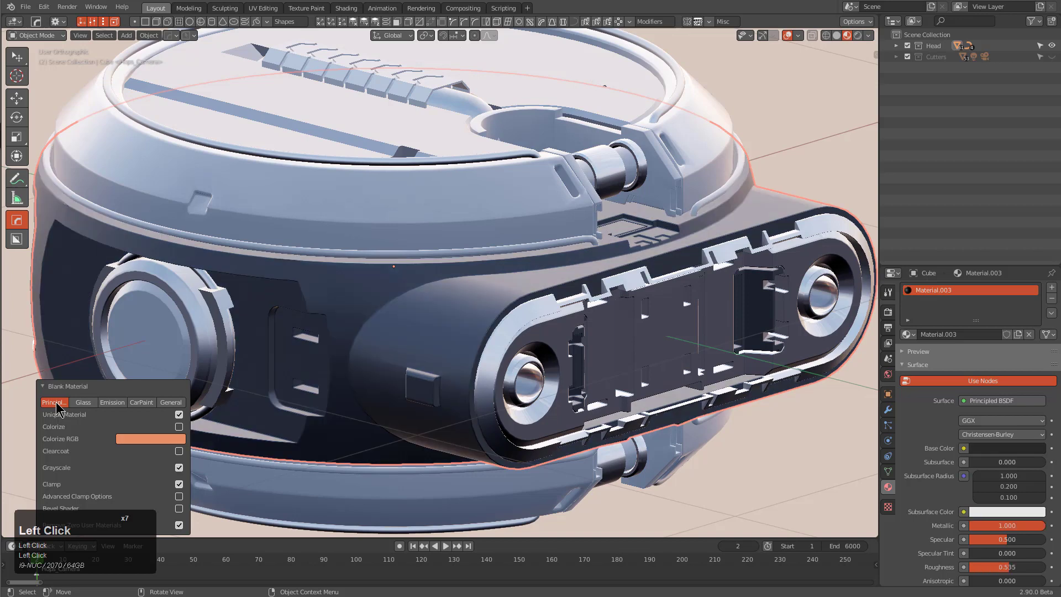
Step: Add a new blank material to the head's outer ring shells and regenerate it as Principled several times
left_click(345, 222)
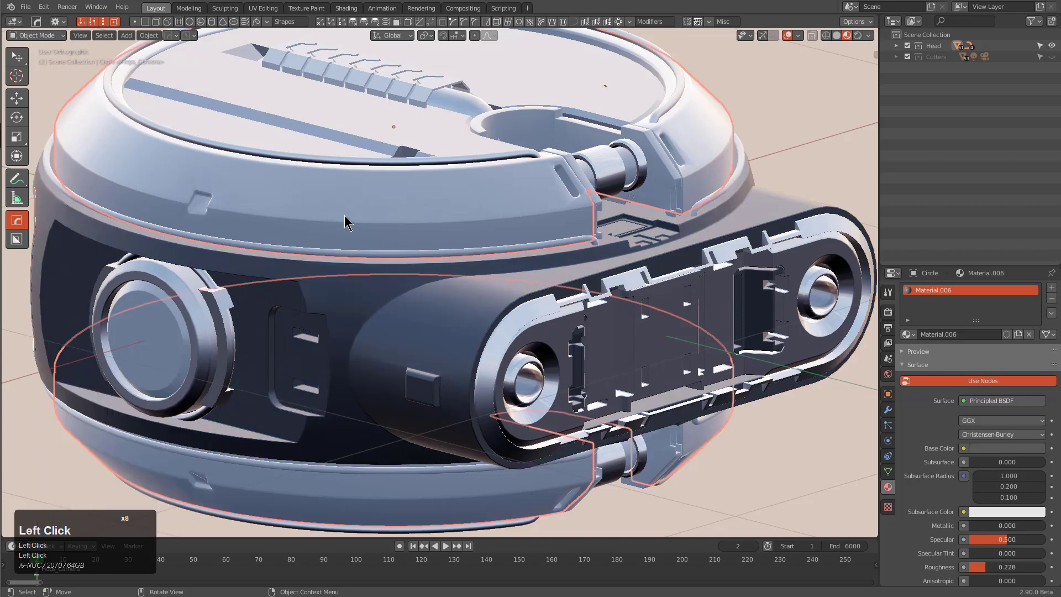
key("m")
left_click(375, 242)
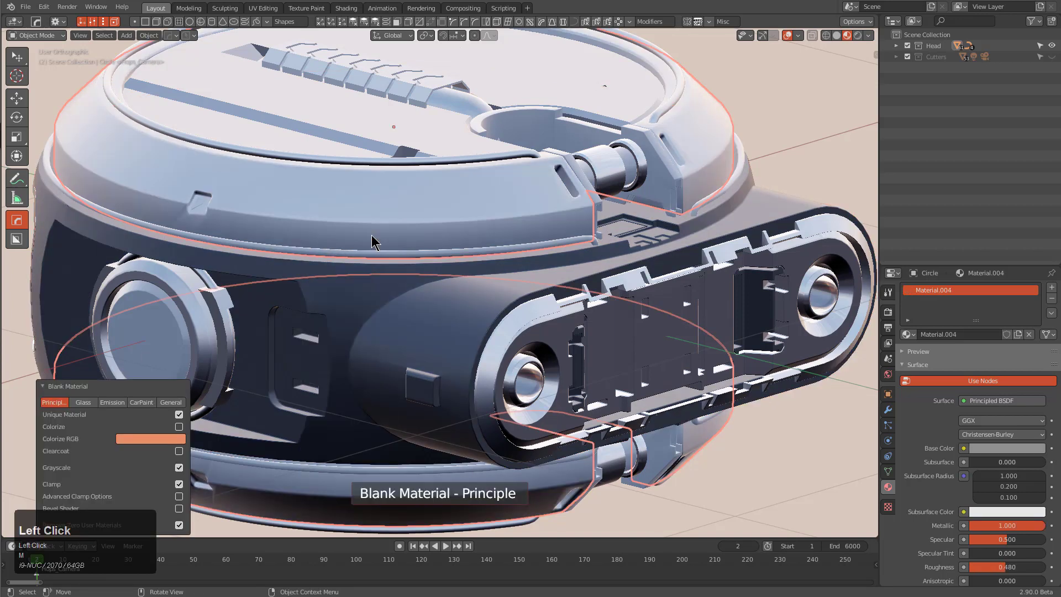
left_click(58, 405)
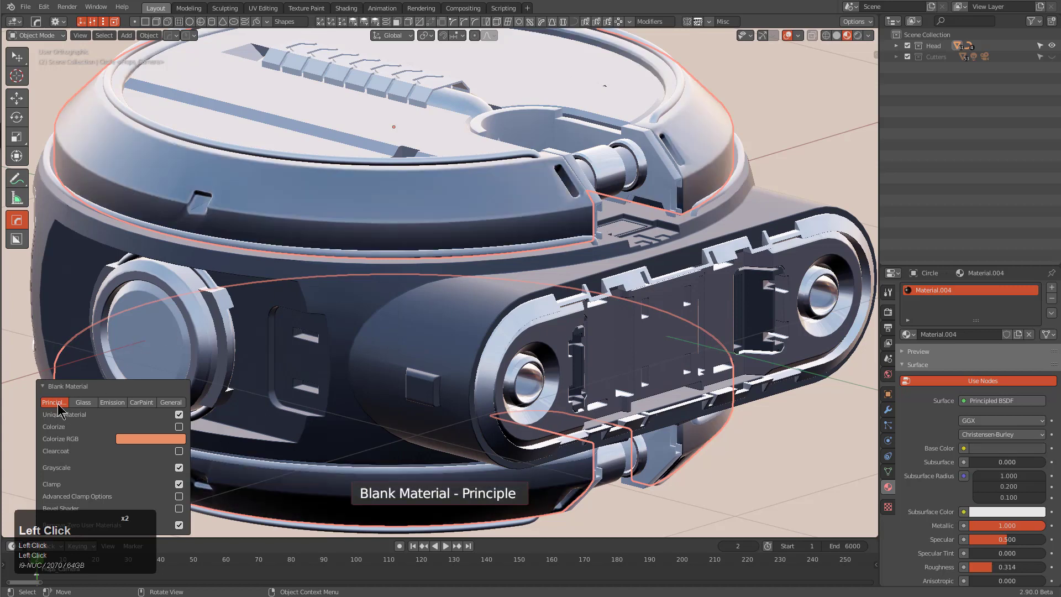
left_click(58, 405)
left_click(58, 406)
Step: Cycle the viewport's environment images with HardOps Adjust Viewport and apply the blurred daytime city HDRI
scroll(408, 237, "down", 1)
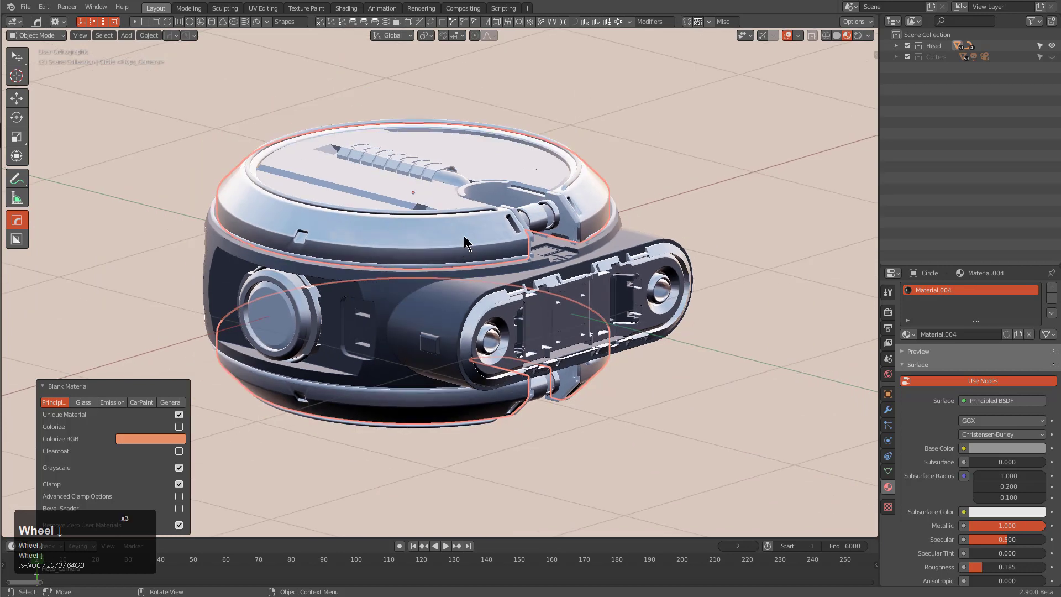
scroll(464, 236, "up", 1)
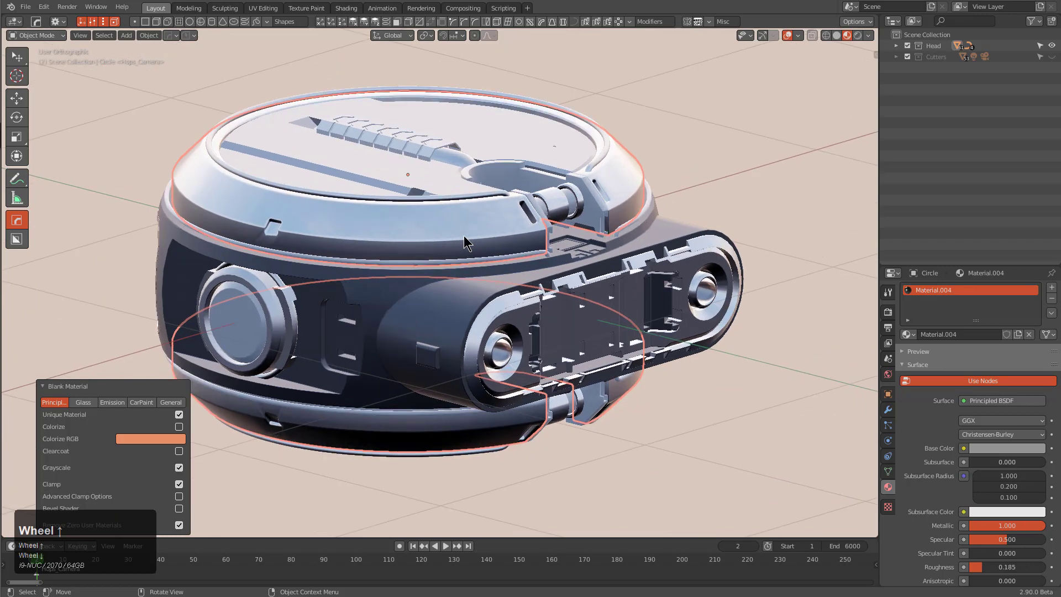
key("alt+v")
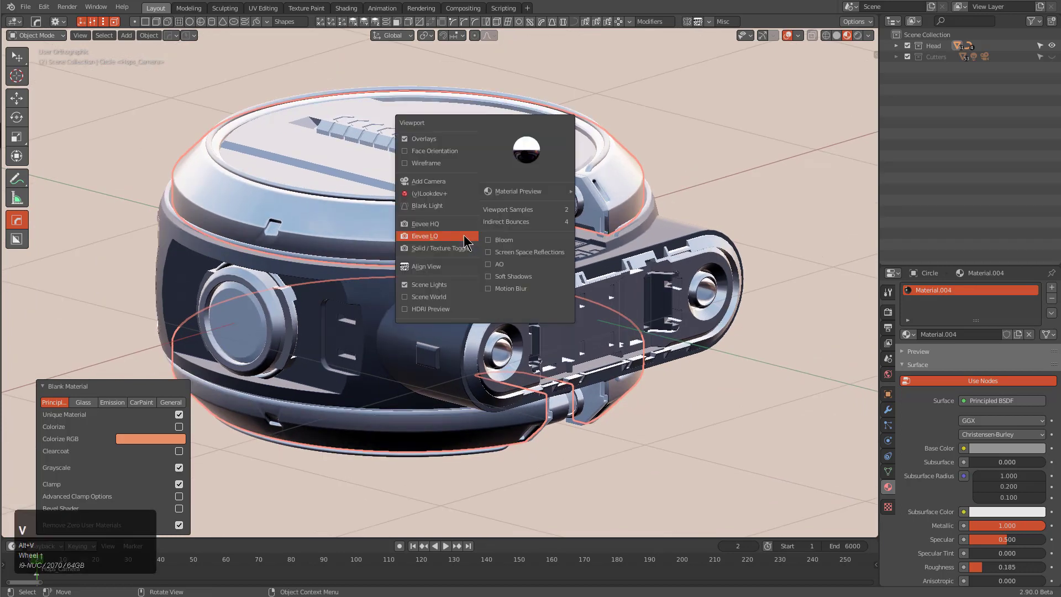
left_click(464, 237)
key("s")
key("s")
key("s")
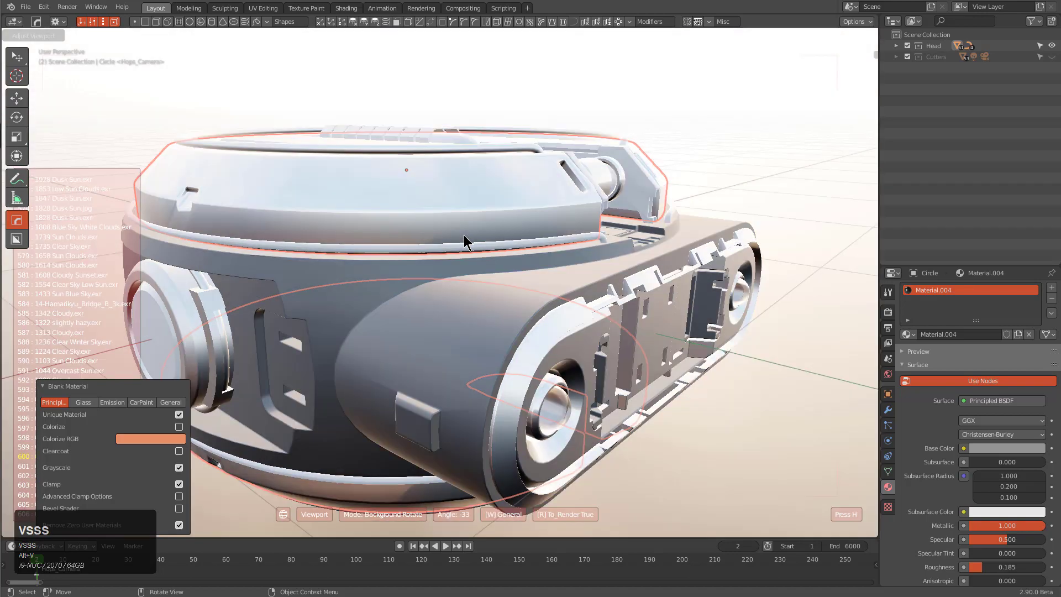
key("s")
key("s")
key("s")
key("s")
key("s")
key("s")
key("s")
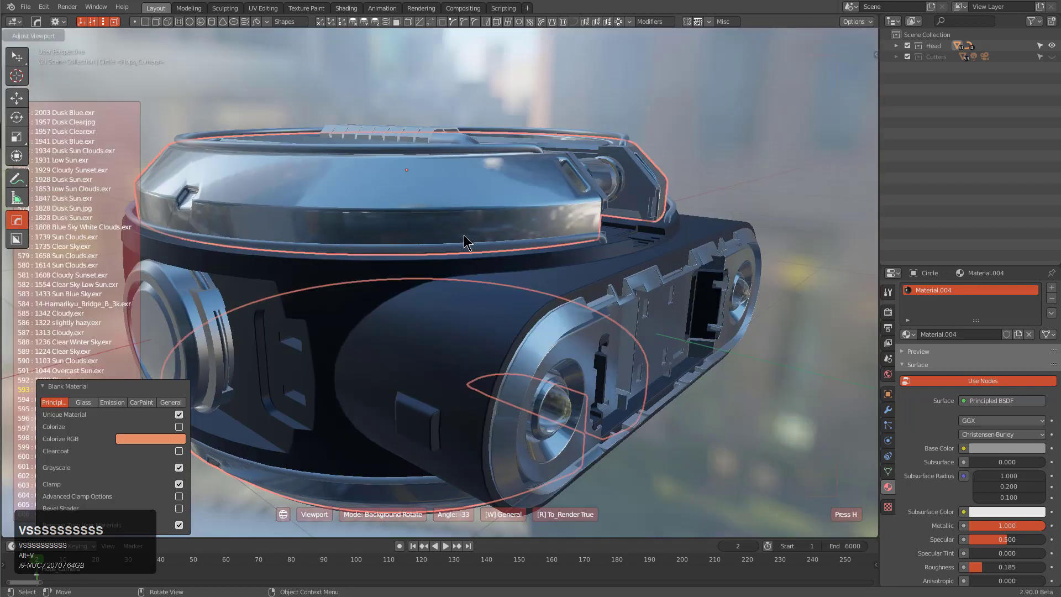
key("s")
key("s")
key("a")
key("a")
left_click(463, 235)
scroll(464, 235, "down", 4)
middle_click_drag(490, 266, 472, 246)
scroll(473, 244, "up", 3)
left_click(473, 244)
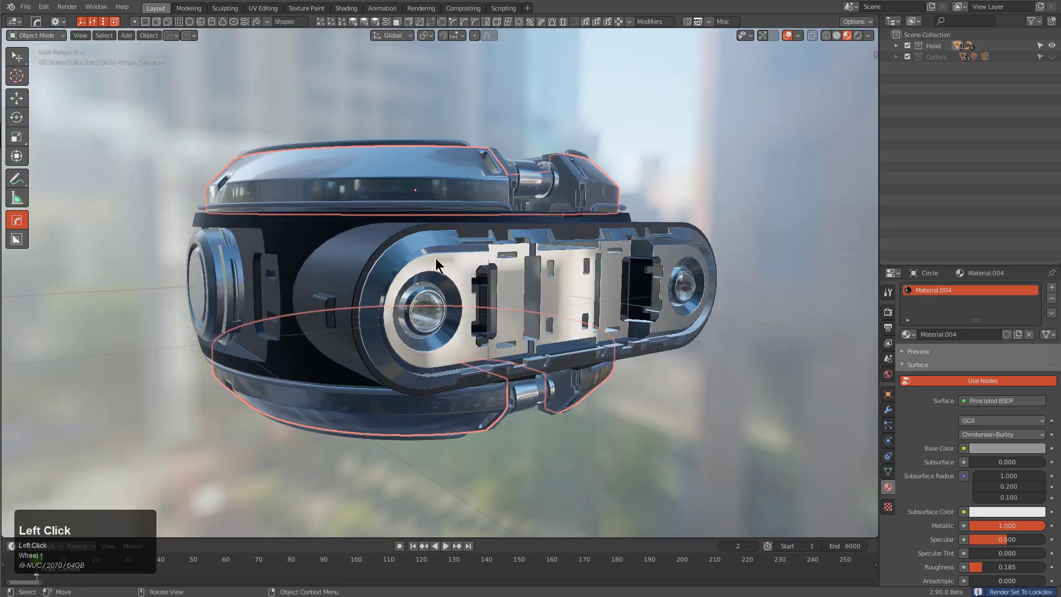
Step: Replace the outer ring shells' material with another Principled blank material under the city lighting
key("m")
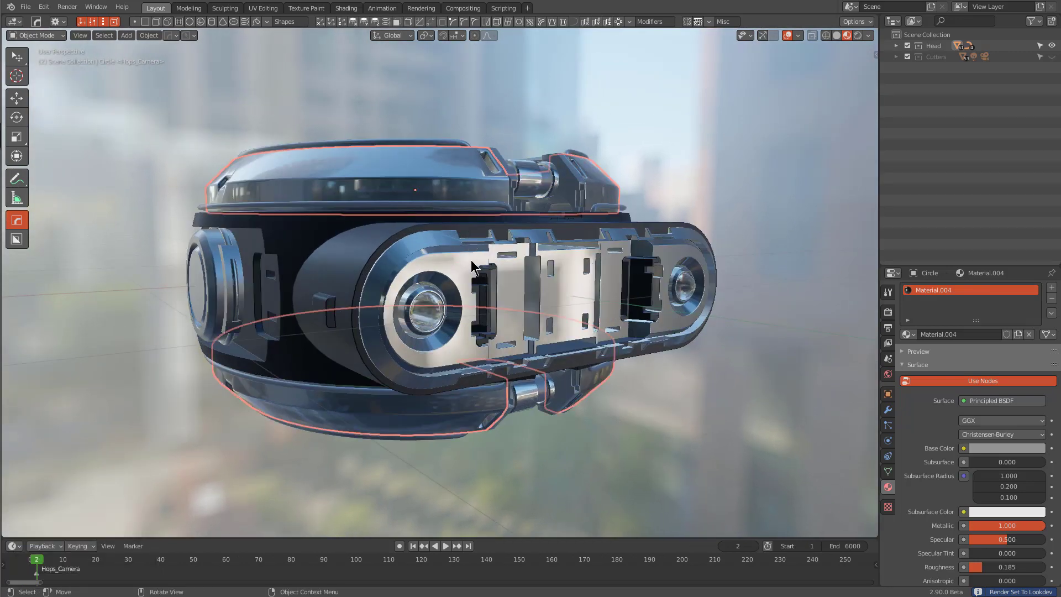
left_click(471, 266)
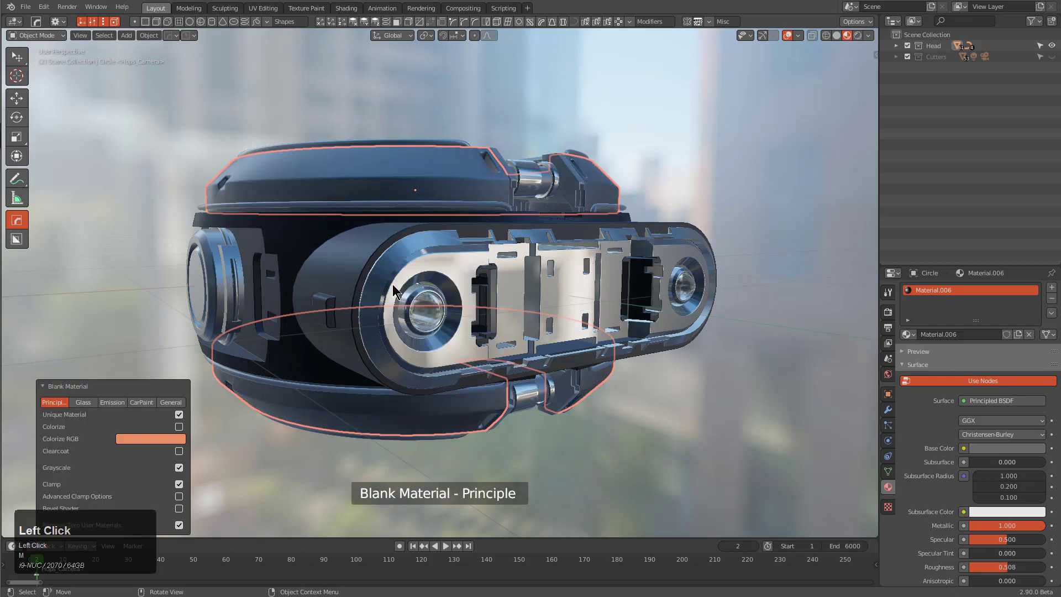
Step: Regenerate the outer ring shells' blank material as Principled several times, stopping at a glossier metallic variation
left_click(64, 404)
left_click(64, 404)
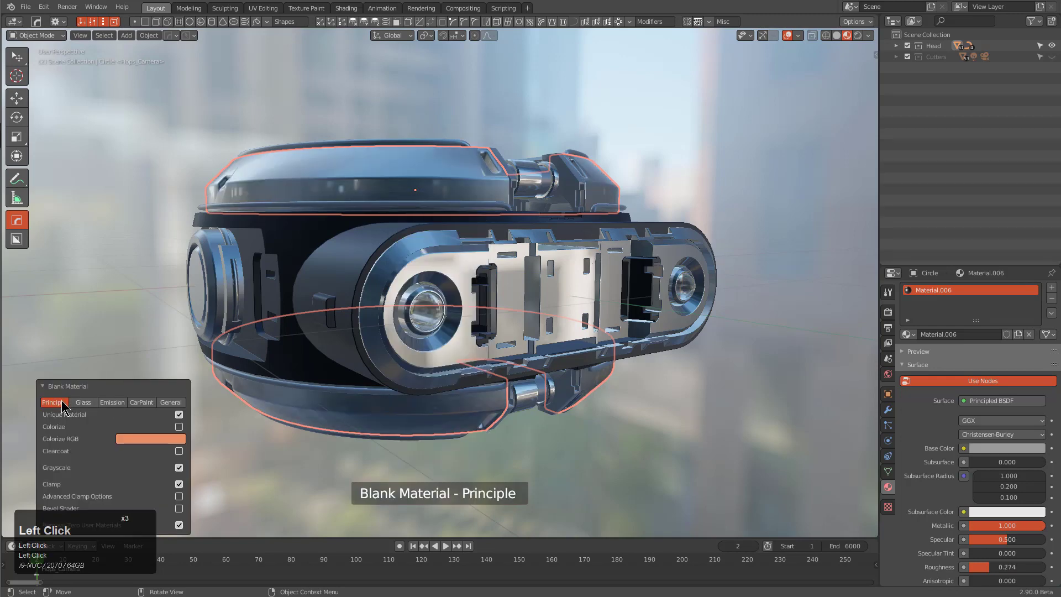
left_click(63, 404)
Step: Replace the light metal face plate's material with a new Principled blank material, then deselect everything
scroll(371, 329, "down", 2)
left_click(486, 311)
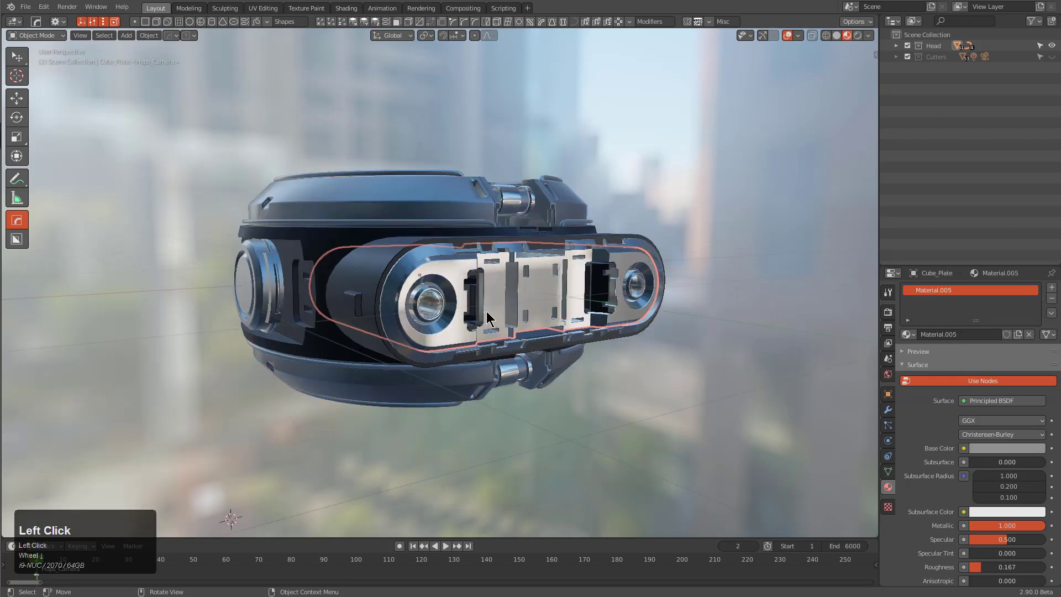
key("m")
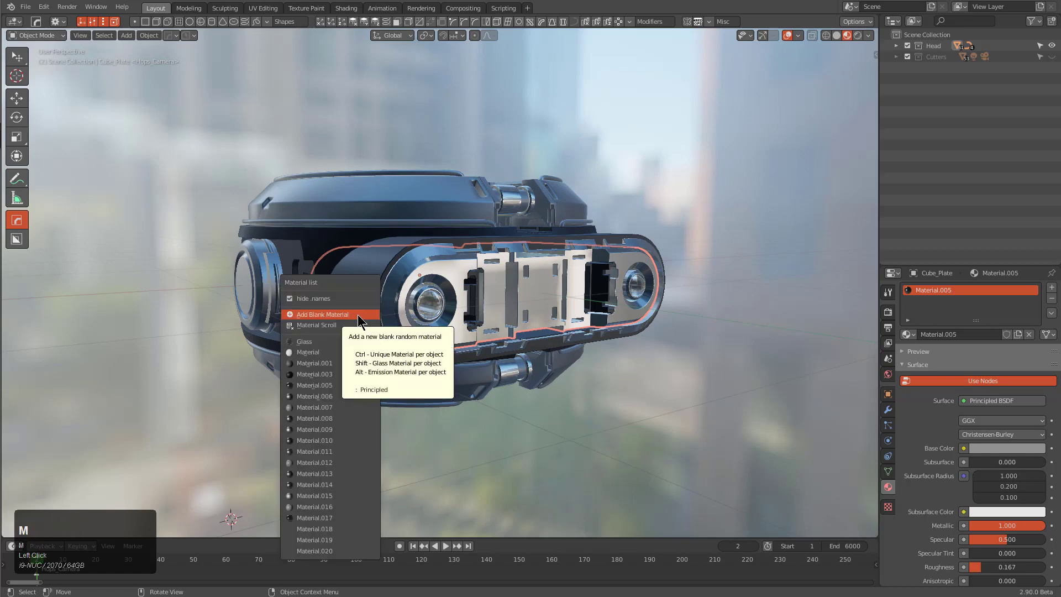
left_click(357, 314)
key("a")
middle_click_drag(402, 298, 390, 304)
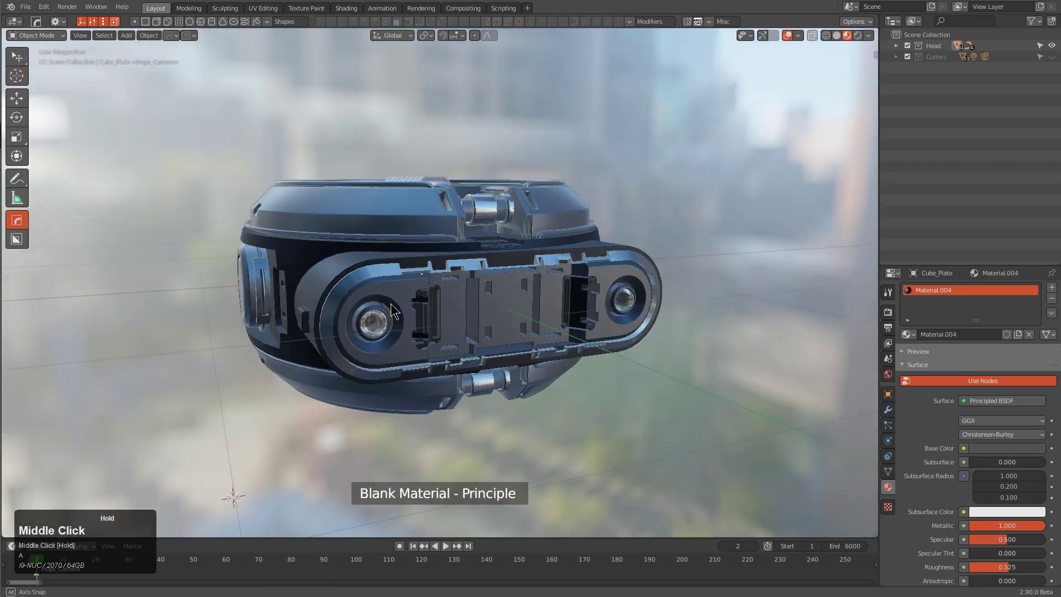
Step: Place the 3D cursor in the empty space beside the head, add a cube there, and scale it to about 0.178
right_click(162, 158, "shift")
key("shift+a")
mouse_move(162, 158)
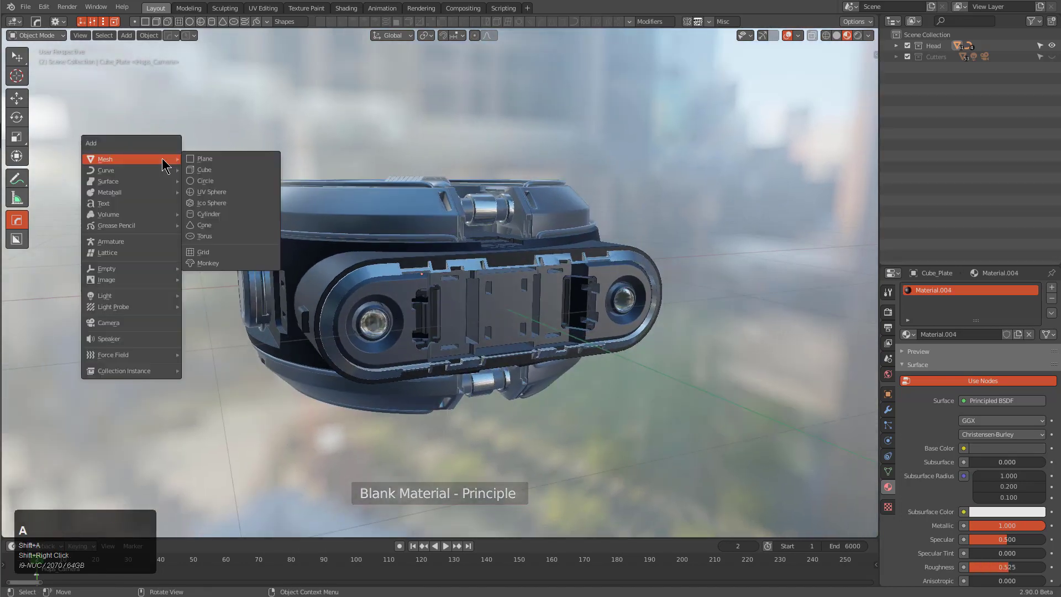
left_click(220, 177)
key("s")
left_click(199, 190)
Step: Add a new Glass blank material to the small cube beside the head
key("m")
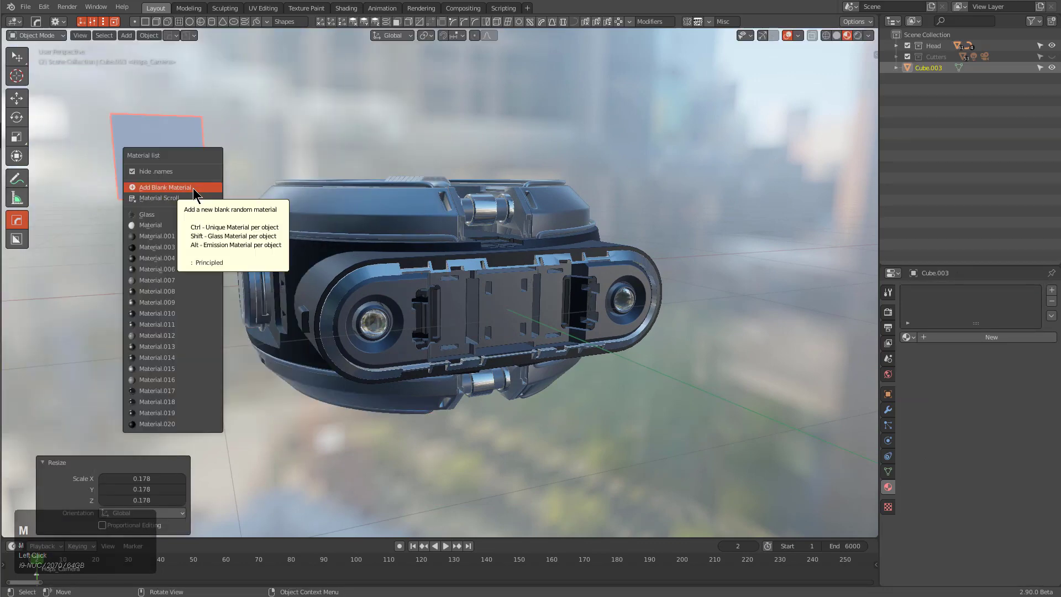
left_click(193, 188, "shift")
middle_click_drag(196, 194, 367, 274)
Step: Turn the glass cube into a sphere with the HardOps mesh tools and smooth its surface
key("q")
mouse_move(341, 305)
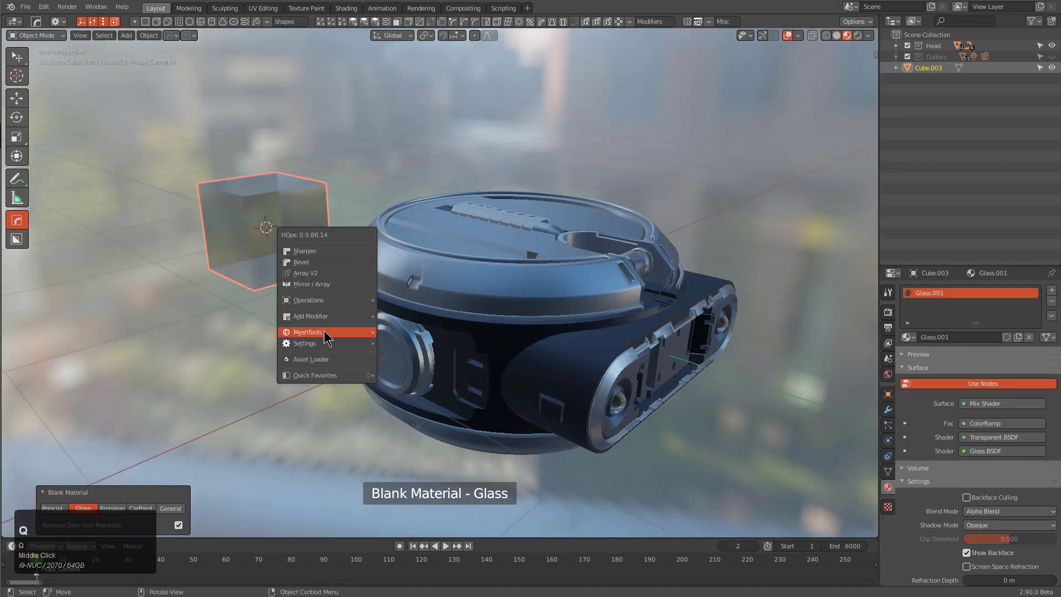
left_click(326, 332)
left_click(423, 403)
key("ctrl+grave")
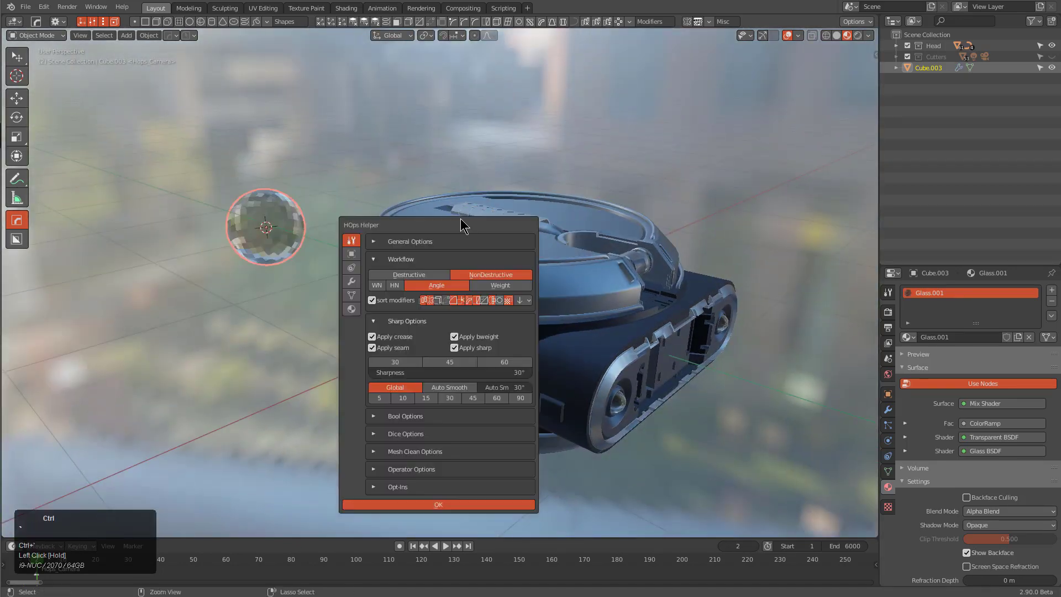
left_click(376, 246)
left_click(391, 273)
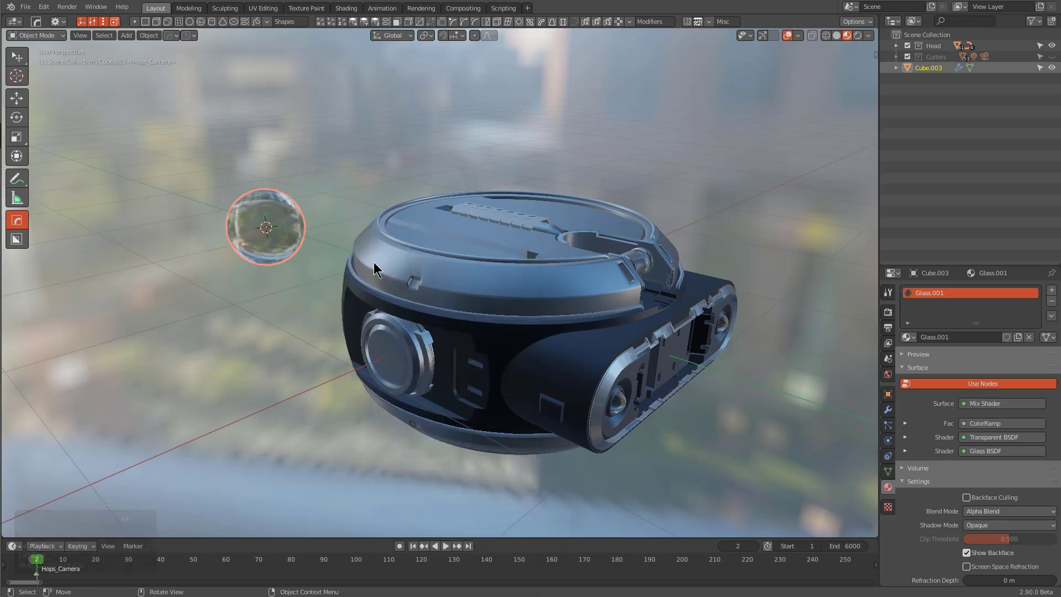
Step: Delete the glass test sphere beside the head
middle_click_drag(374, 262, 447, 299)
key("x")
left_click(446, 267)
Step: Slice a tall, narrow rectangle, about 0.050 by 0.143, from the inner plate in the face's recess using BoxCutter
scroll(489, 281, "up", 2)
key("a")
left_click(525, 278)
scroll(510, 316, "up", 3)
left_click(511, 316)
scroll(446, 299, "up", 2)
key("alt+w")
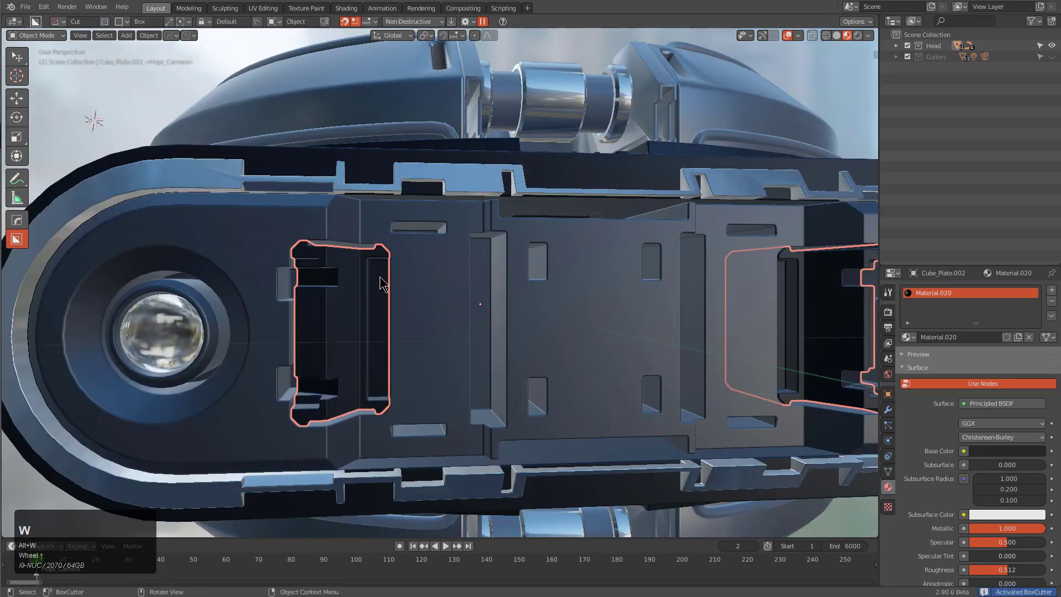
mouse_move(379, 272)
left_mouse_down()
mouse_move(420, 363)
mouse_move(419, 388)
left_mouse_up()
key("x")
Step: Select the sliced strips in the face recesses and give them a new Emission blank material
key("alt+a")
left_click(390, 325)
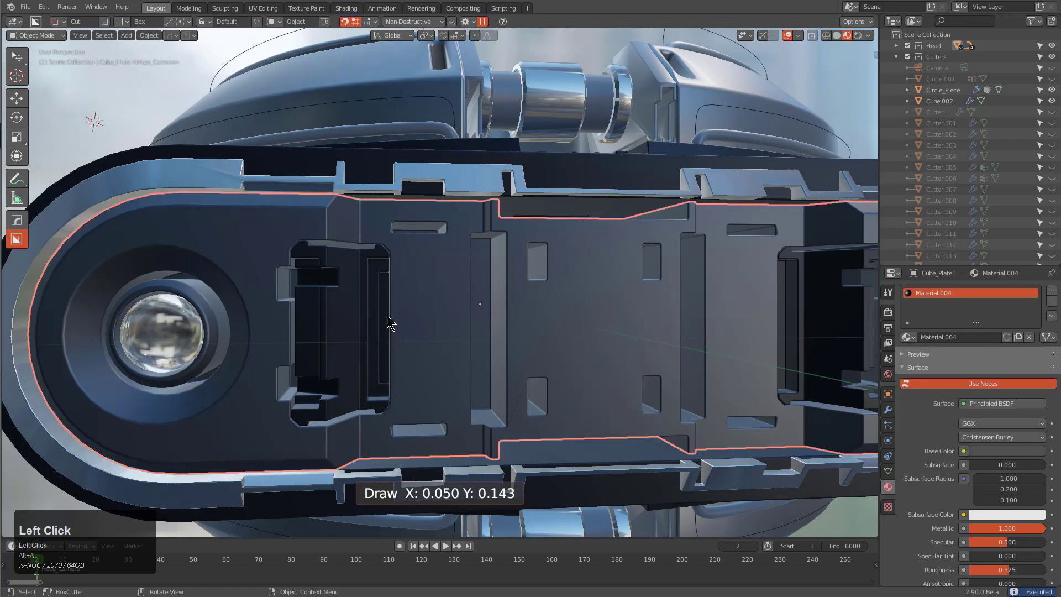
left_click(381, 311)
left_click(381, 309)
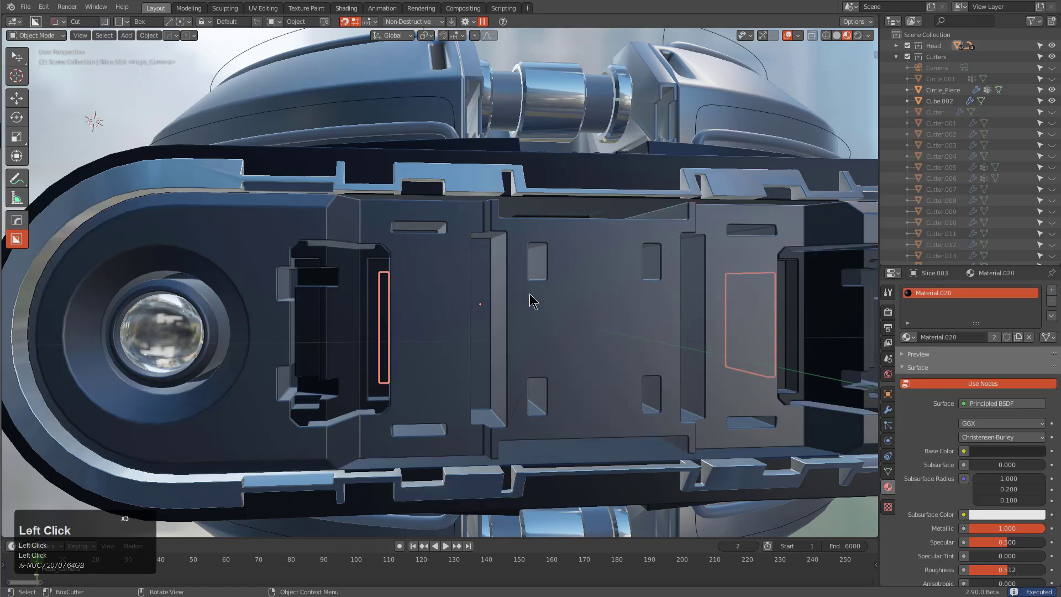
key("m")
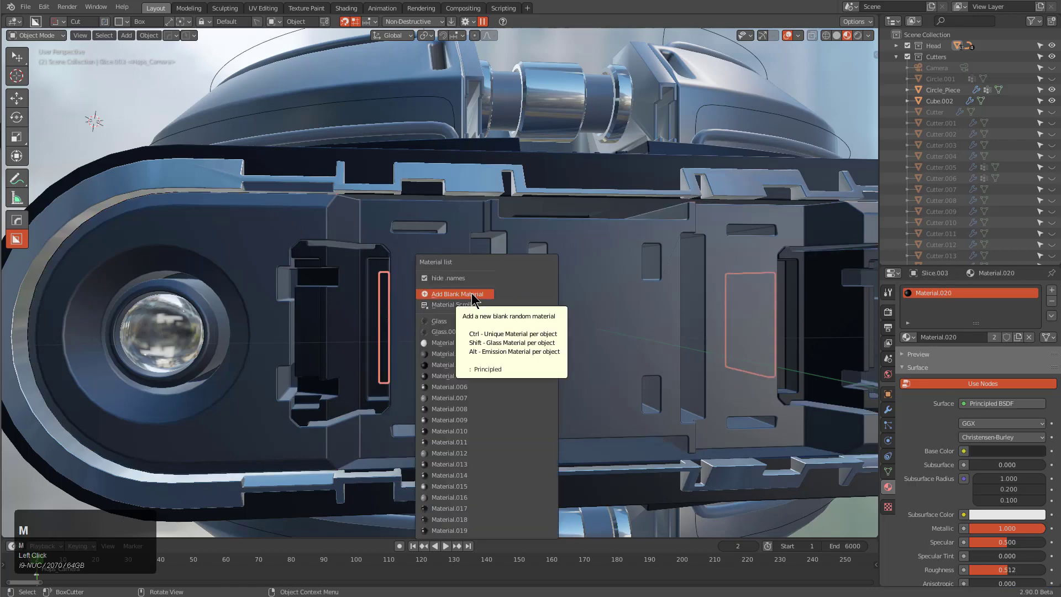
key("alt")
left_click(473, 295, "alt")
scroll(459, 301, "down", 3)
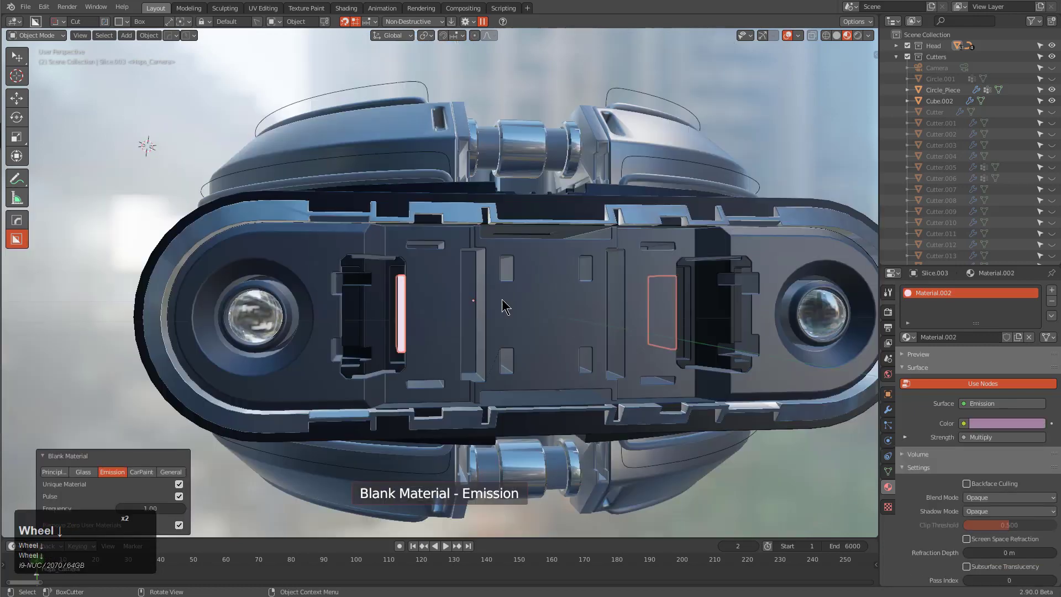
Step: Regenerate the strips' Emission material several times, stopping at a pale yellow color
middle_click_drag(459, 301, 445, 302)
scroll(445, 302, "up", 3)
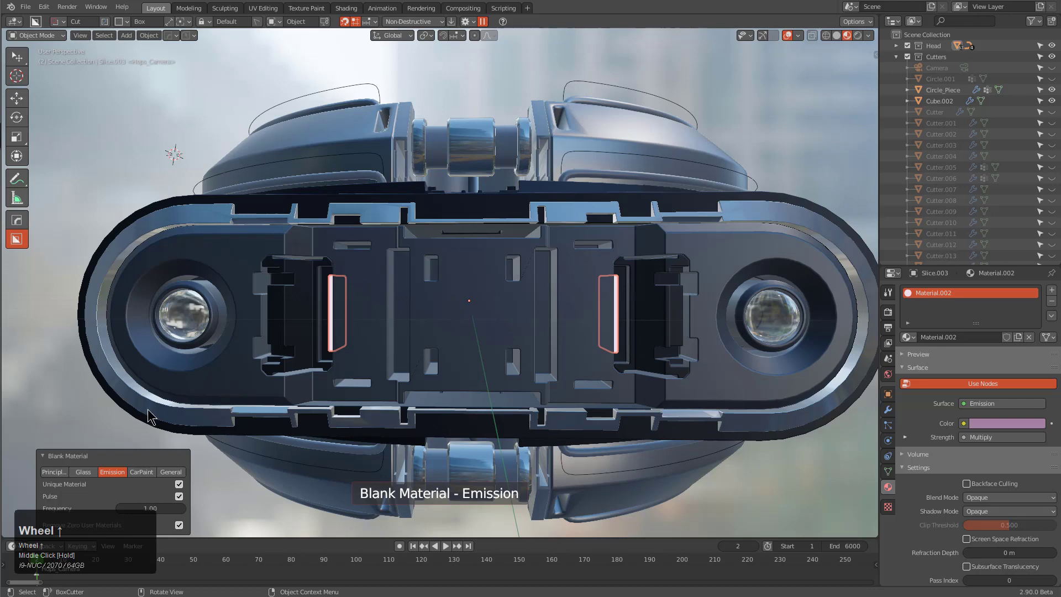
left_click(111, 474)
left_click(113, 473)
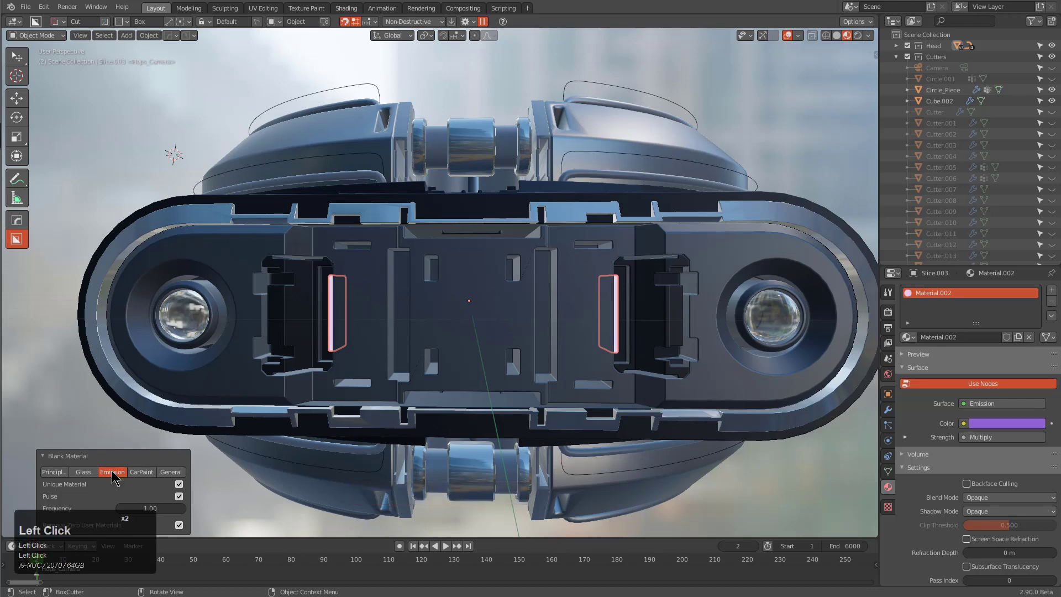
left_click(112, 474)
left_click(112, 473)
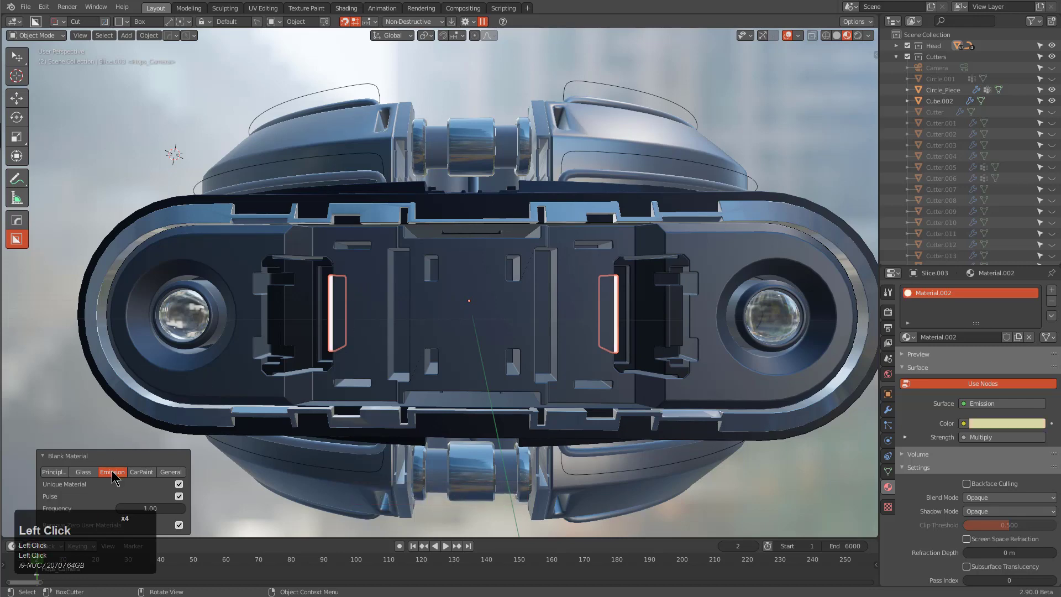
Step: Select the face plate and start the timeline playback to preview the pulsing emission
left_click(420, 359)
key("shift+space")
key("space")
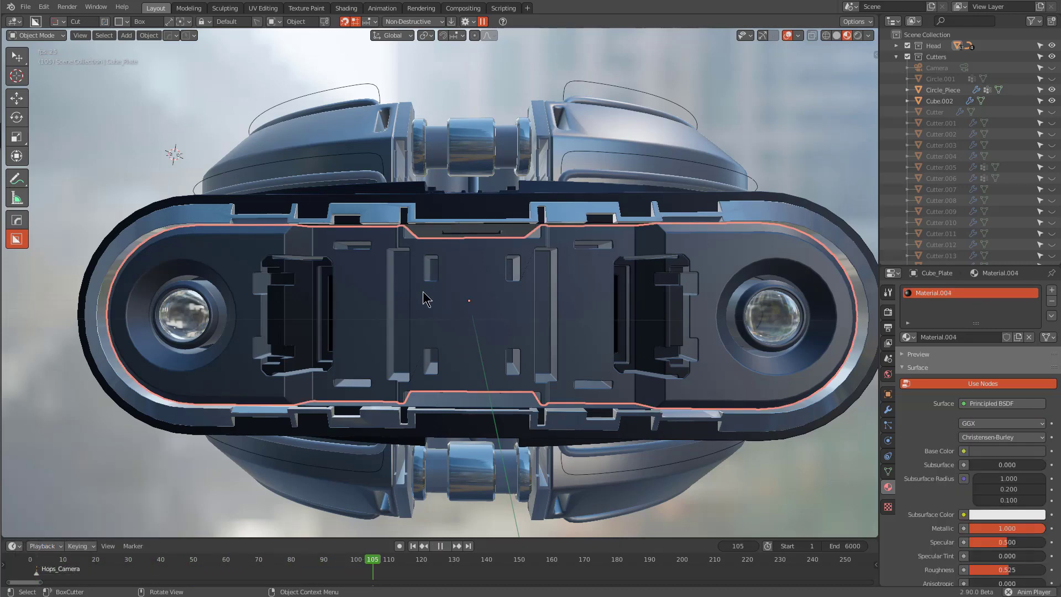
Step: Set the viewport render to Lookdev with HardOps while the animation plays
key("alt")
key("alt+v")
key("v")
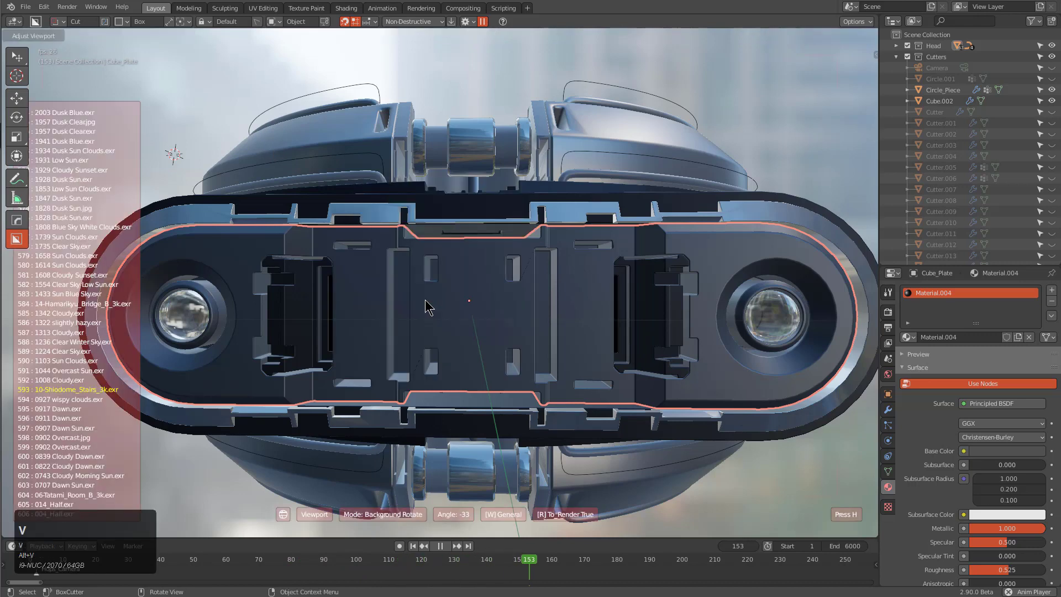
key("q")
left_click(428, 307)
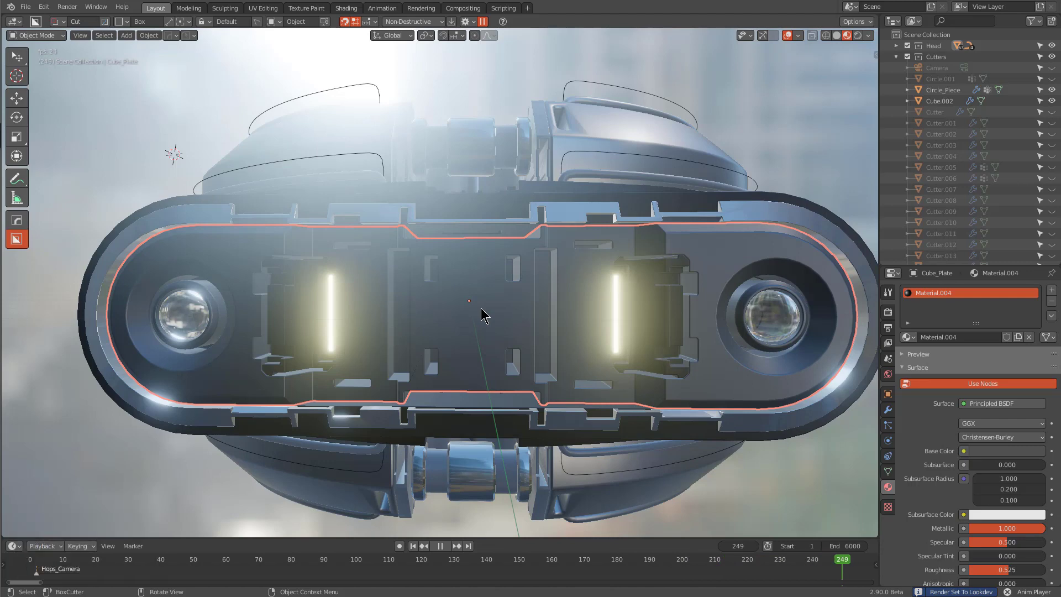
Step: Add another blank material to the outer ring shells and regenerate it as Principled several times with the emission strips pulsing
scroll(504, 320, "down", 2)
middle_click_drag(528, 341, 528, 310, "shift")
scroll(555, 199, "down", 2)
left_click(556, 199)
key("m")
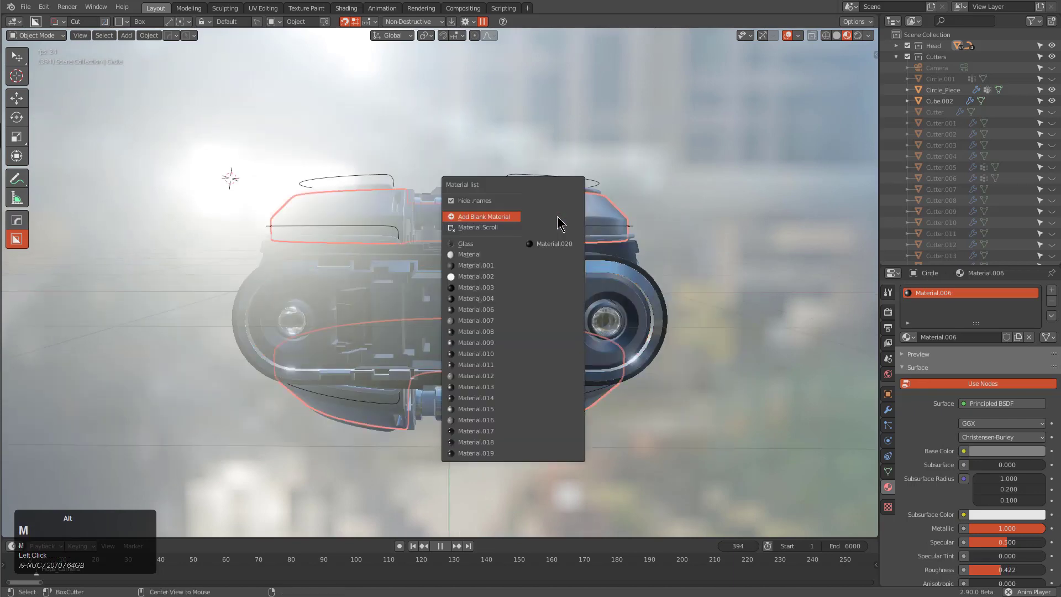
left_click(527, 240)
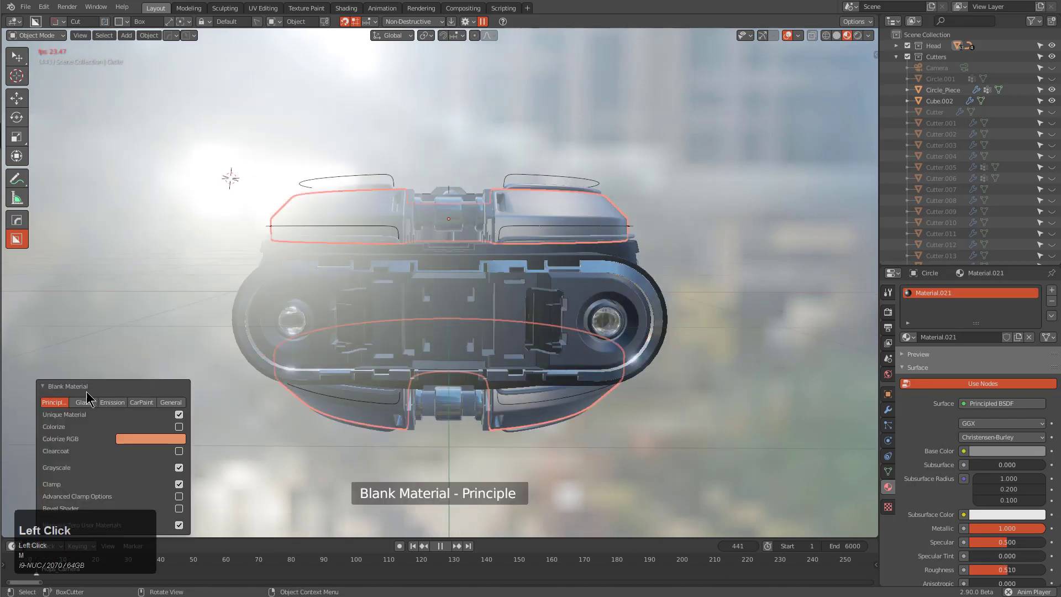
left_click(50, 402)
left_click(50, 402)
left_click(50, 402)
left_click(50, 402)
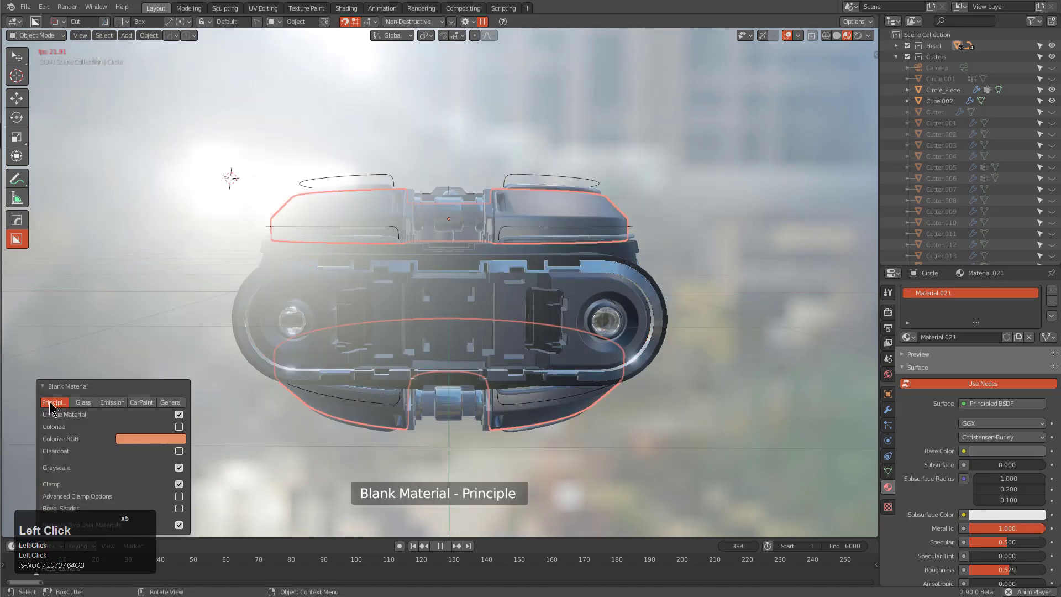
Step: Sharpen the outer ring shells with HardOps using a Weighted Normal modifier with Keep Sharp
middle_click_drag(465, 339, 551, 263)
key("q")
left_click(514, 194)
Step: Add a new Principled blank material to the part on top of the head and deselect it
middle_click_drag(517, 224, 513, 292)
key("alt+a")
left_click(447, 202)
key("m")
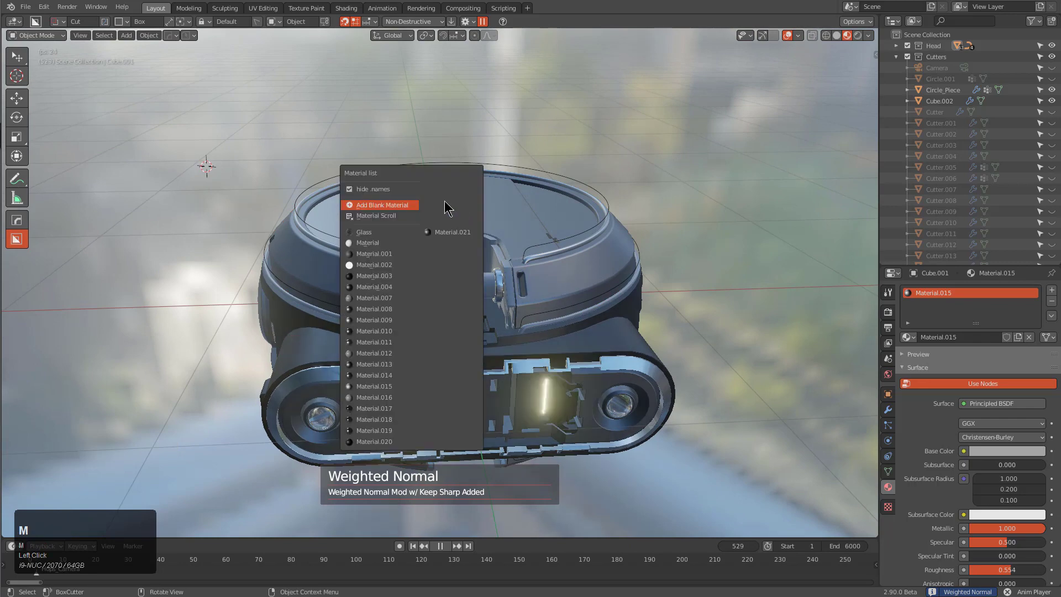
left_click(401, 208)
middle_click_drag(401, 208, 464, 237)
key("alt+a")
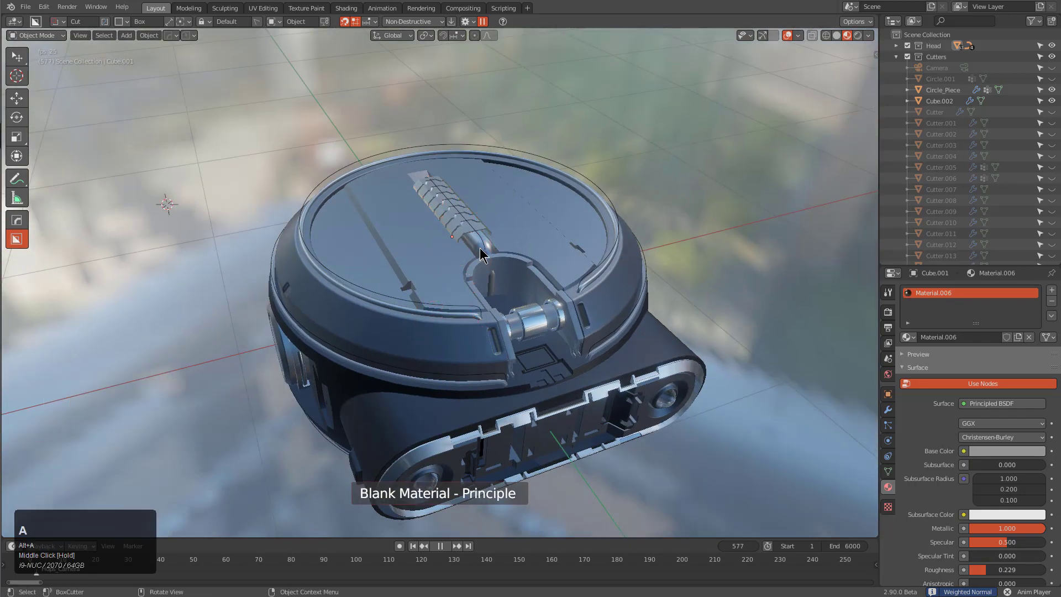
Step: Add a 30° HardOps bevel with 3 segments and 0.005 width to the notched plate around the side knob
left_click(479, 258)
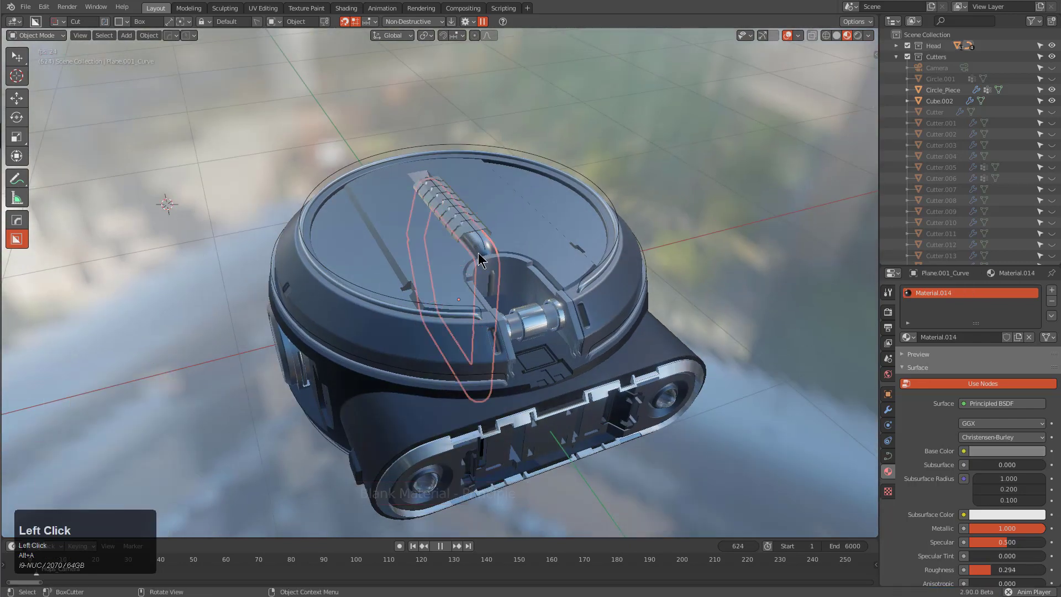
middle_click_drag(423, 273, 292, 286)
left_click(293, 309)
scroll(407, 275, "up", 4)
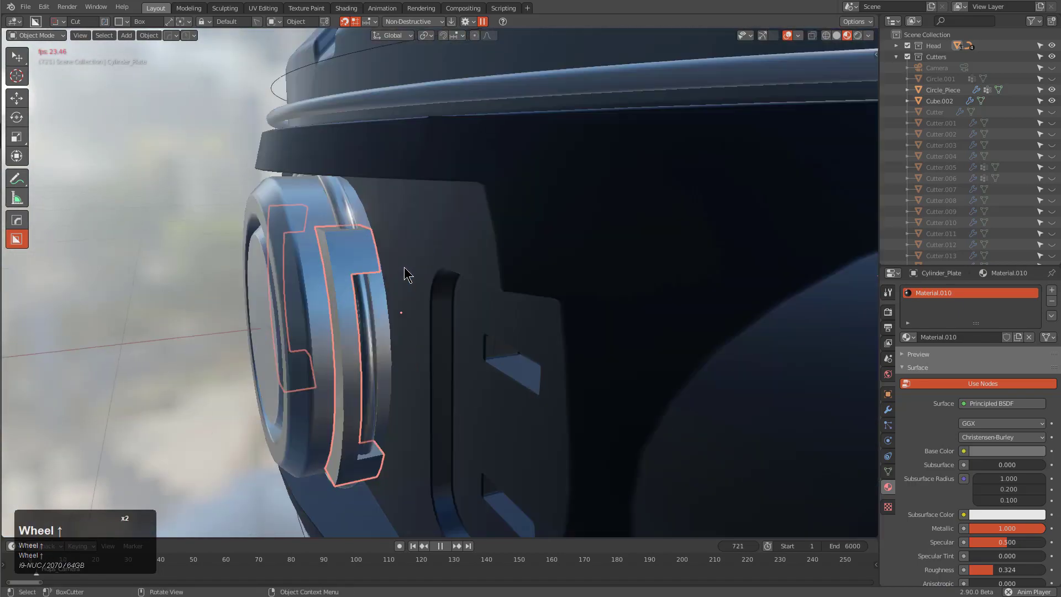
middle_click_drag(408, 275, 502, 319)
key("q")
left_click(479, 325, "ctrl")
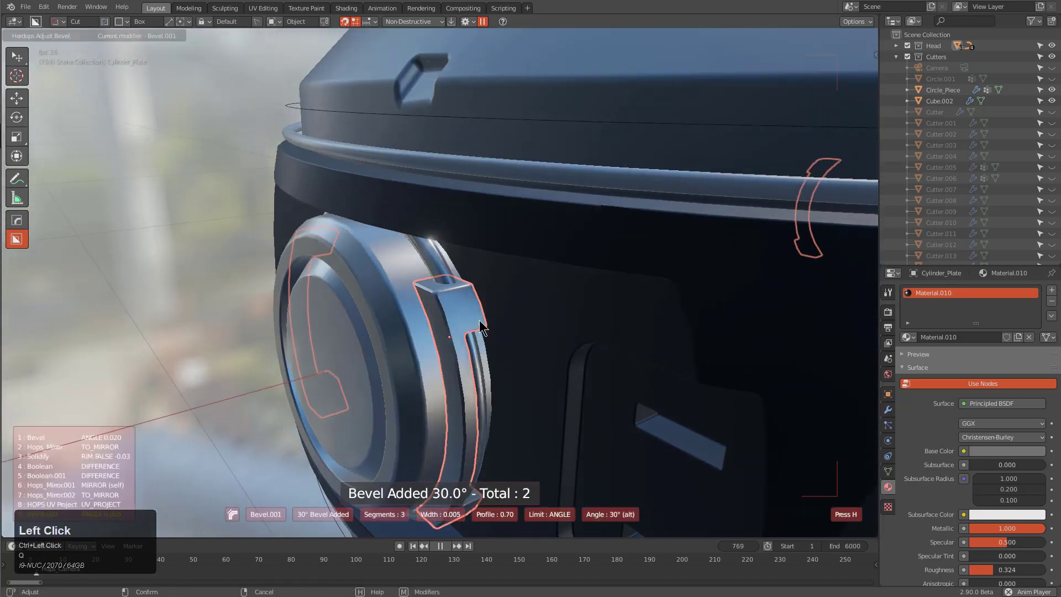
Step: Give the side knob's notched plate a new Principled blank material and deselect it
middle_click_drag(478, 326, 494, 326)
scroll(487, 327, "down", 3)
key("alt+a")
left_click(450, 306)
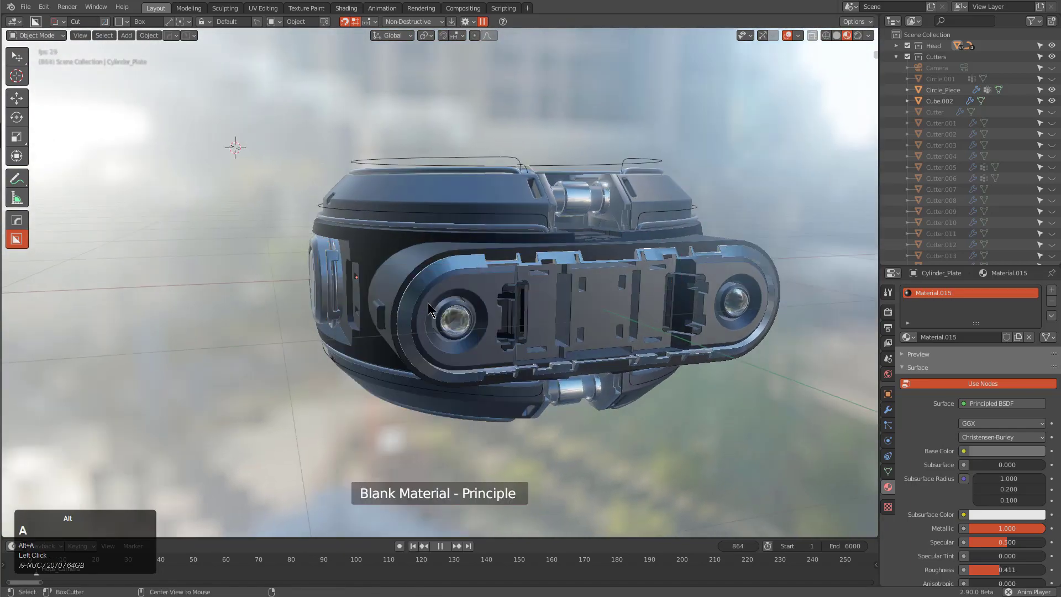
middle_click_drag(428, 303, 531, 330)
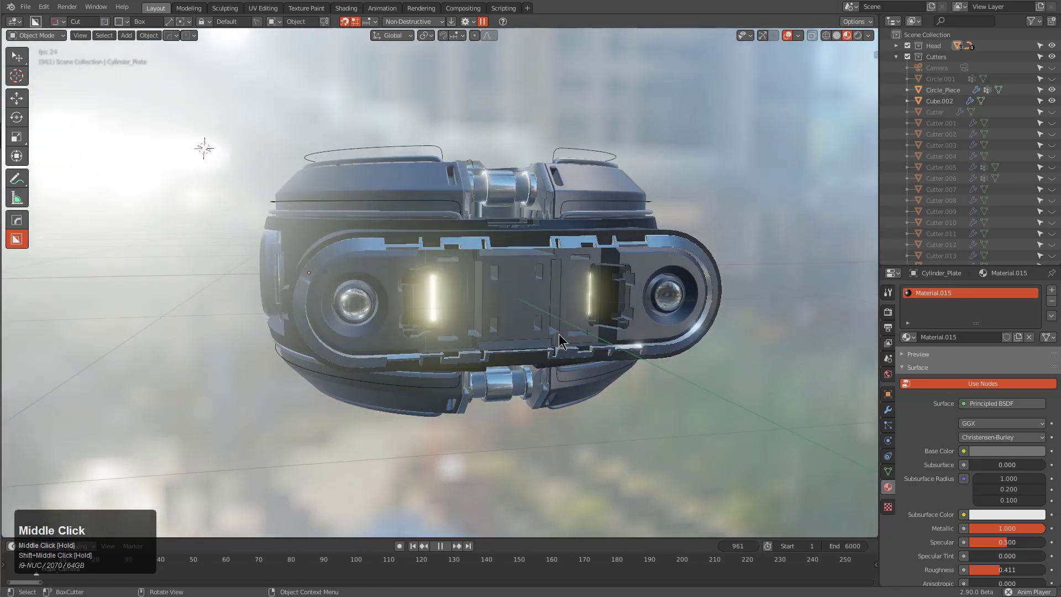
Step: Add a new Principled blank material to the hinge plates between the ring shells and deselect them
left_click(487, 390)
key("m")
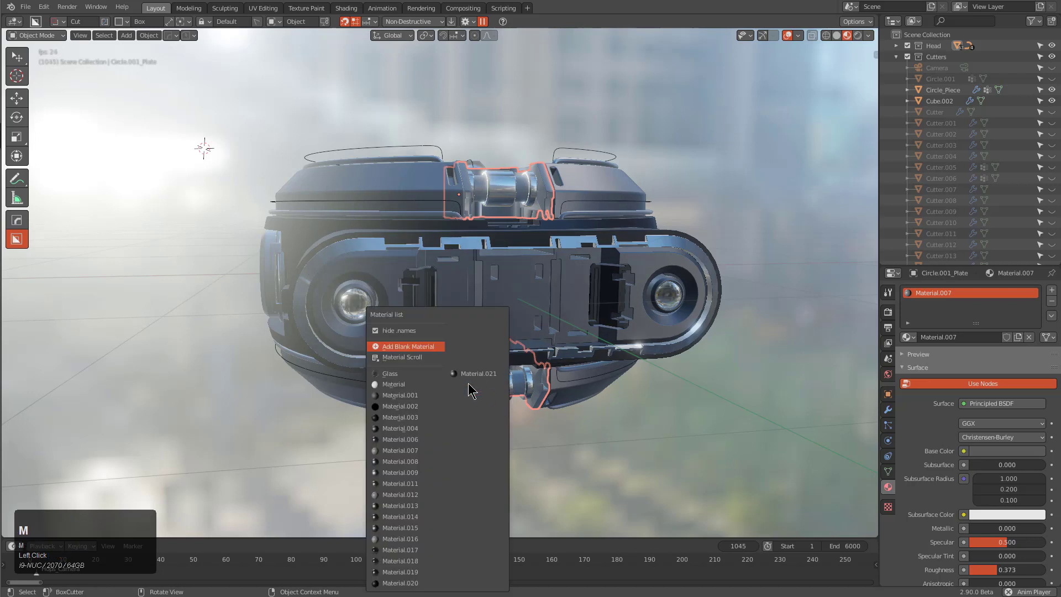
left_click(412, 347)
key("m")
left_click(479, 301)
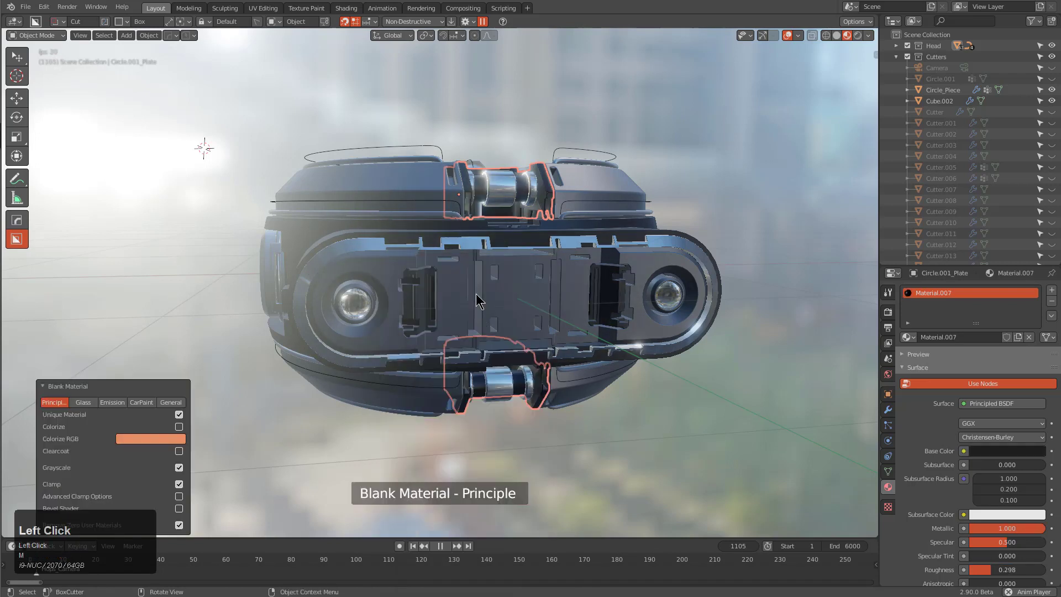
key("alt+a")
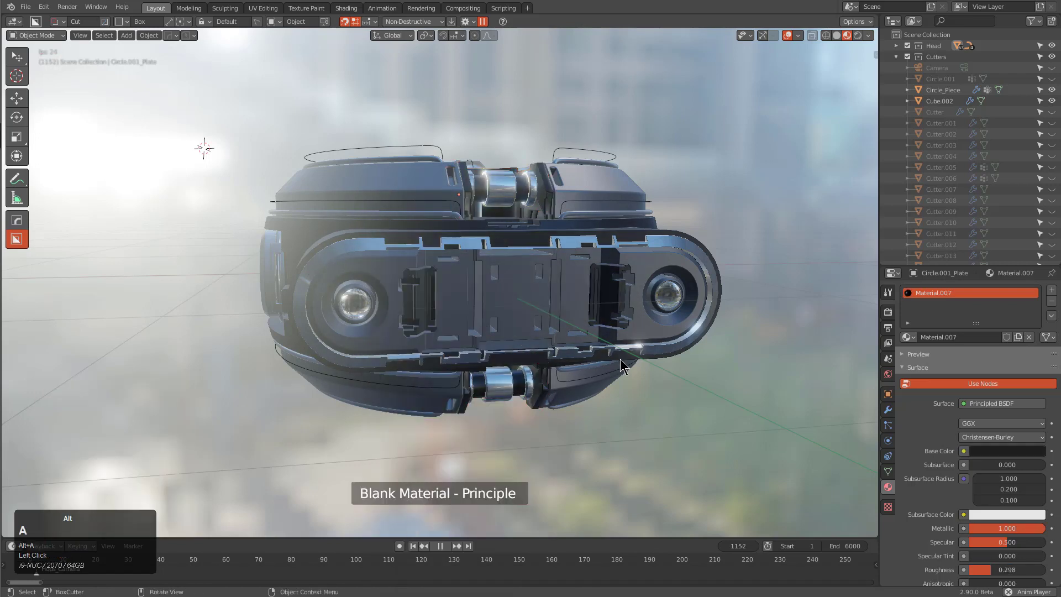
Step: Sharpen the hinge plates with HardOps Ssharp using a Weighted Normal modifier with Keep Sharp
left_click(560, 393)
key("q")
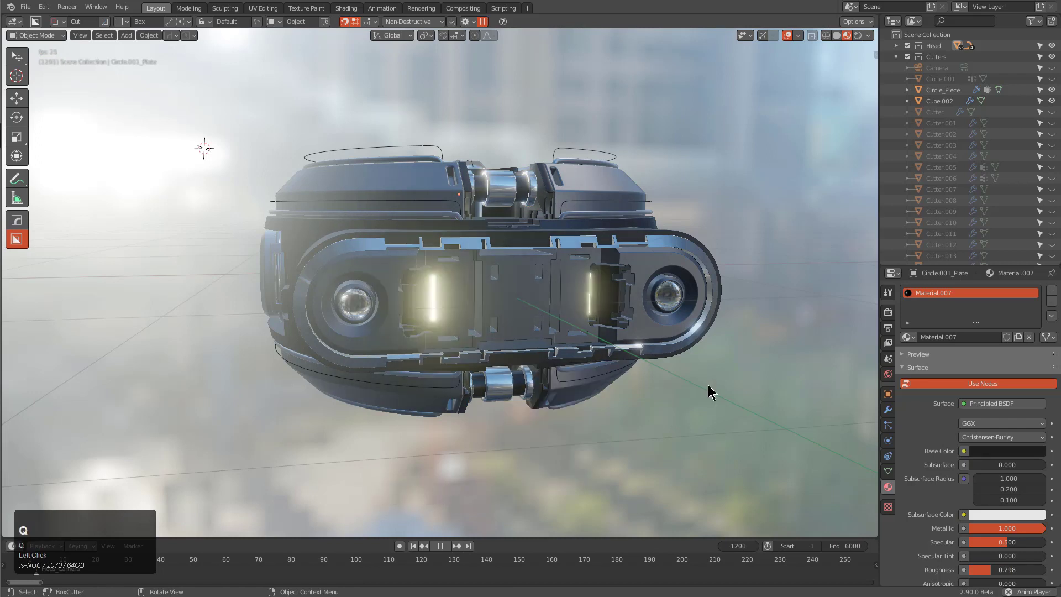
left_click(558, 213)
key("q")
left_click(619, 201)
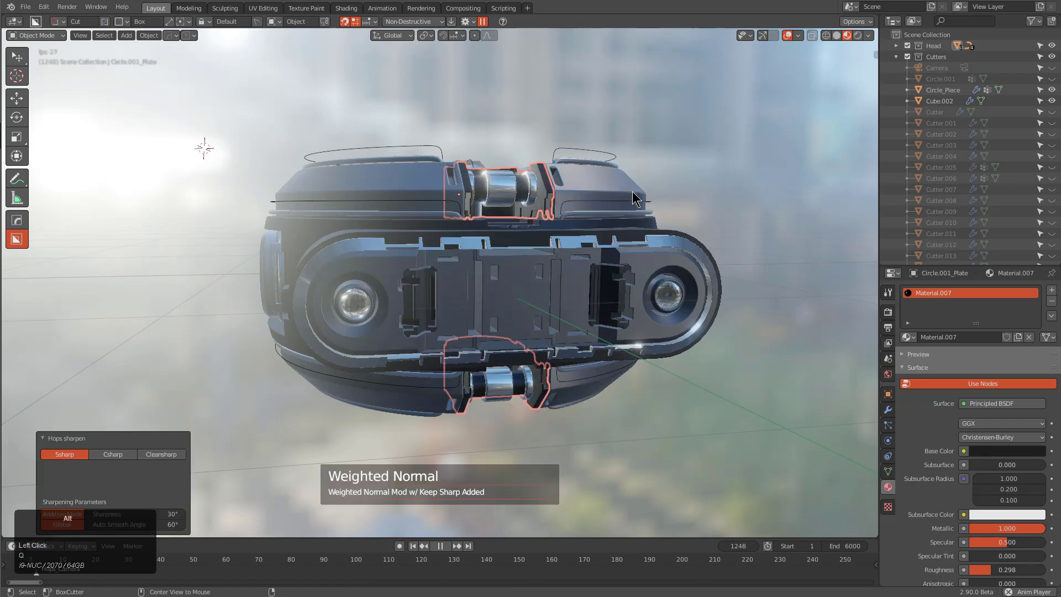
Step: Deselect the hinge plates, then sharpen the cylindrical hinge pins with a HardOps Weighted Normal modifier with Keep Sharp and deselect them
key("alt+a")
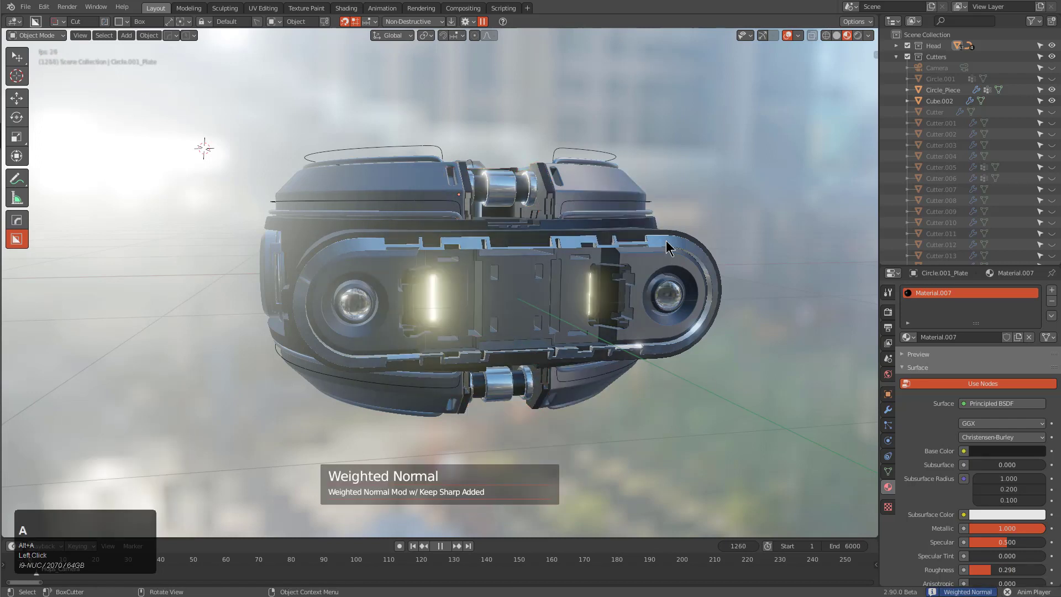
left_click(495, 182)
key("q")
left_click(595, 196)
key("alt+a")
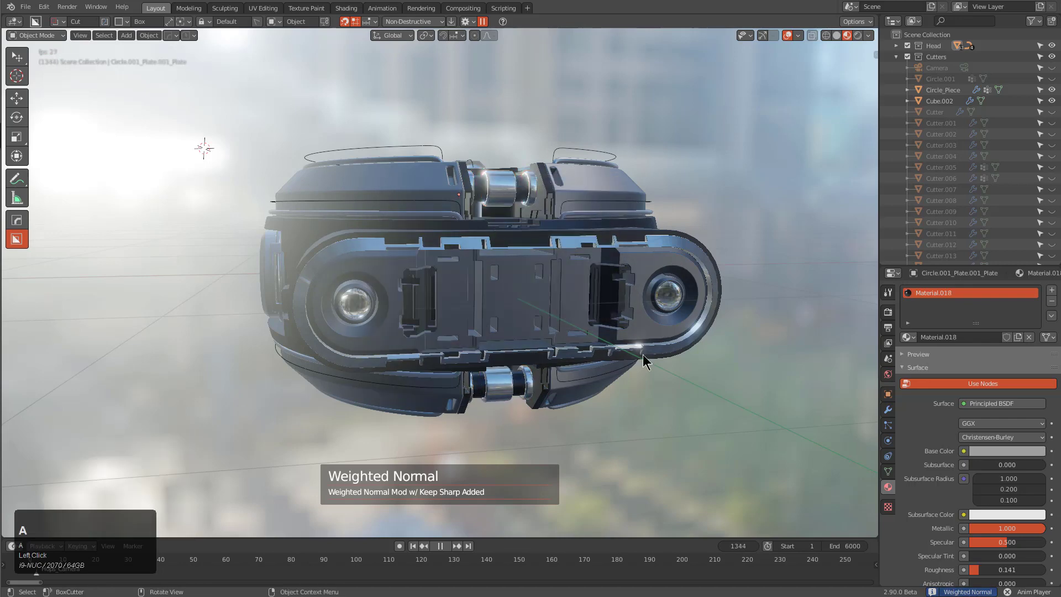
Step: Add a new Principled blank material to the cylindrical hinge pins between the ring shells
middle_click(509, 376)
left_click(508, 376)
key("m")
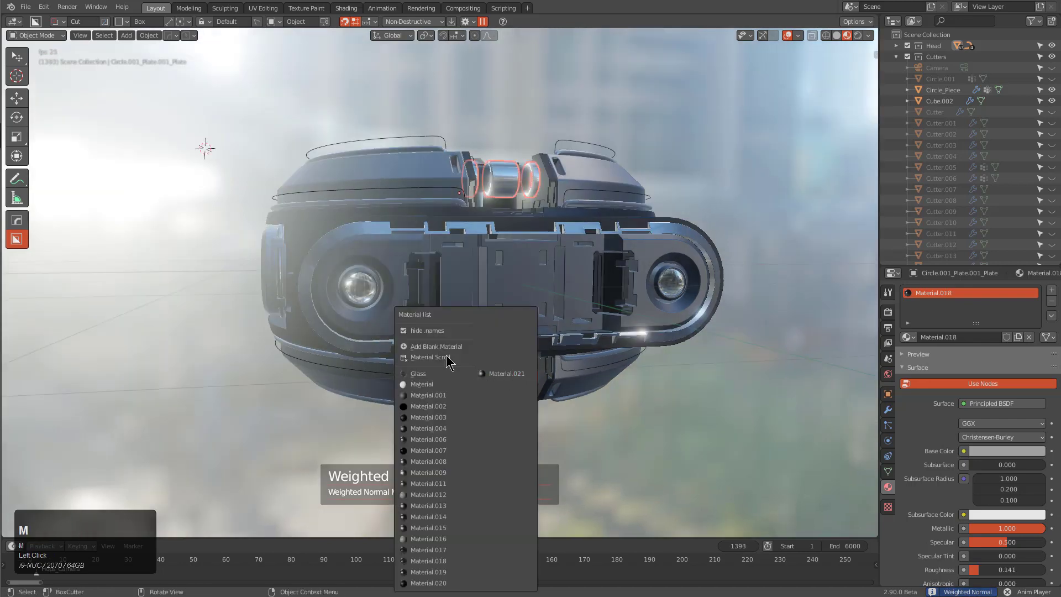
left_click(486, 350)
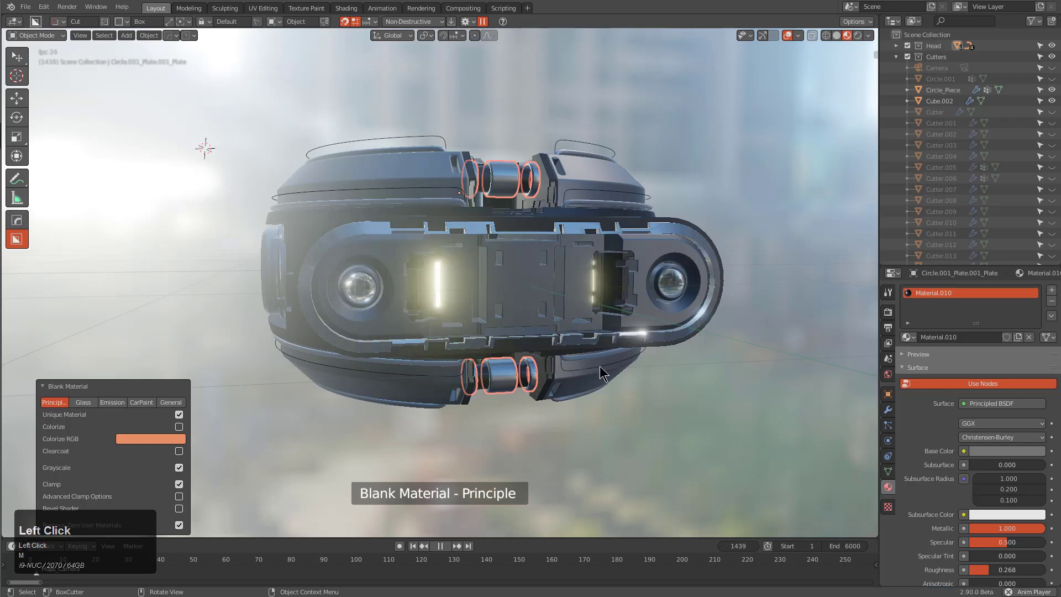
Step: Repeat the blank material operation to re-randomize the hinge pins' Principled material until a satin metallic look appears, and deselect the pins
key("shift+r")
key("shift+r")
key("shift+r")
key("shift+r")
key("shift+r")
key("shift+r")
key("shift+r")
key("shift+r")
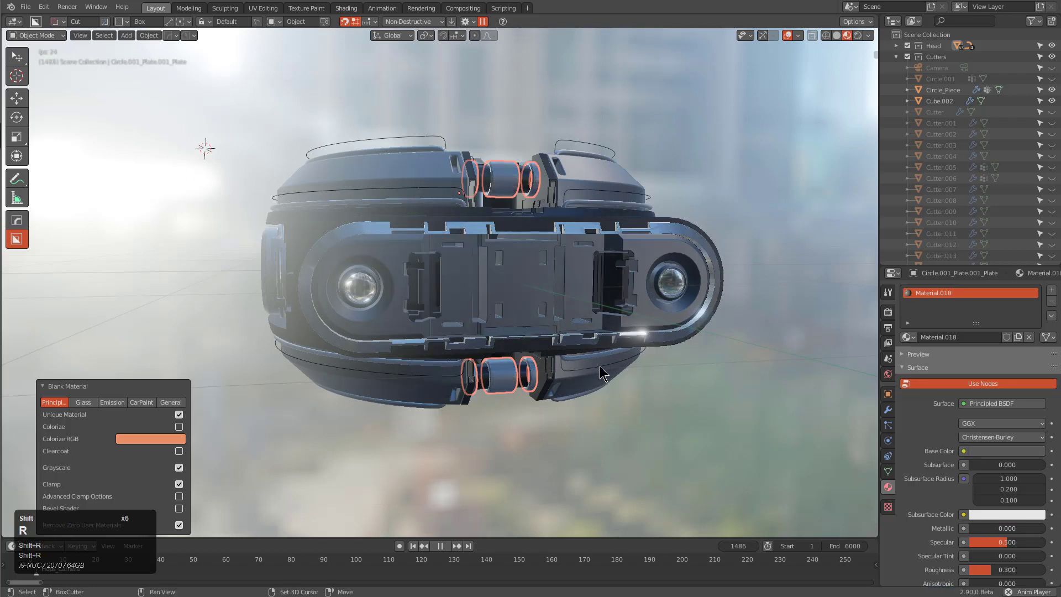
key("shift+r")
key("shift+r")
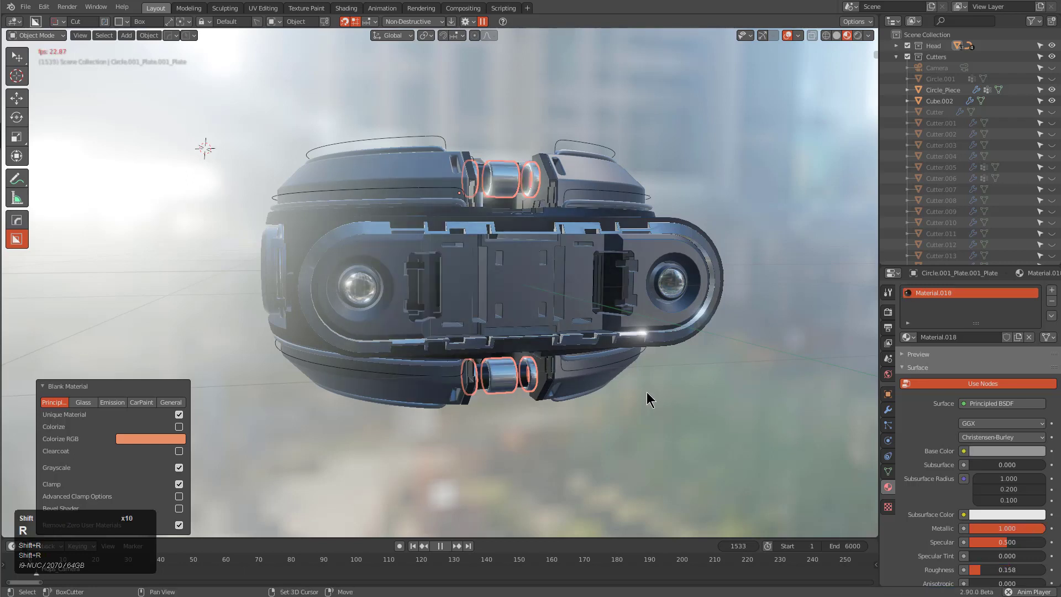
key("a")
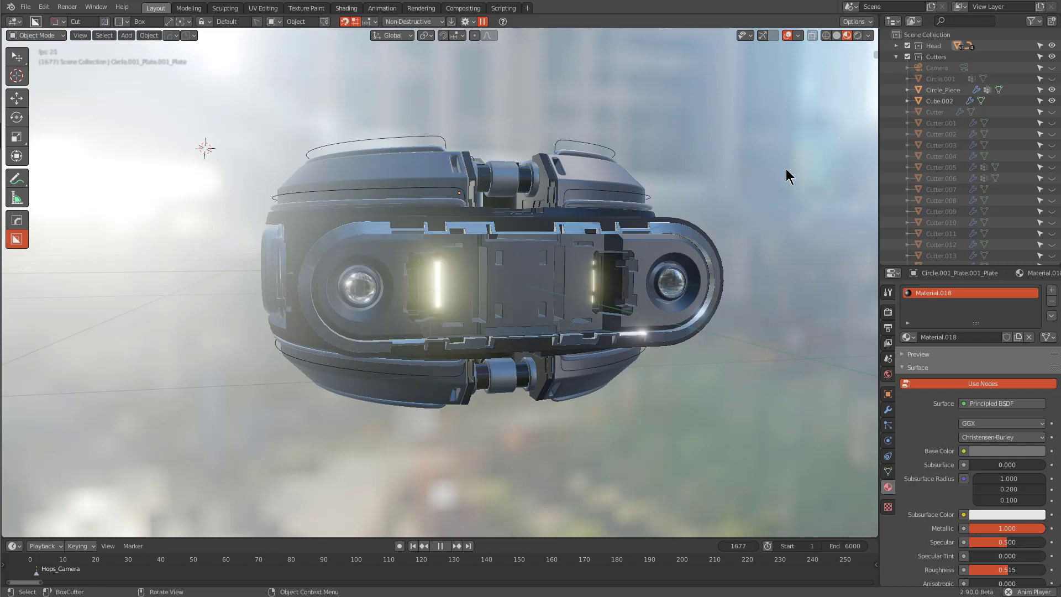
Step: Rename the material of the segmented cable on top of the head as crom
middle_click_drag(529, 213, 498, 227)
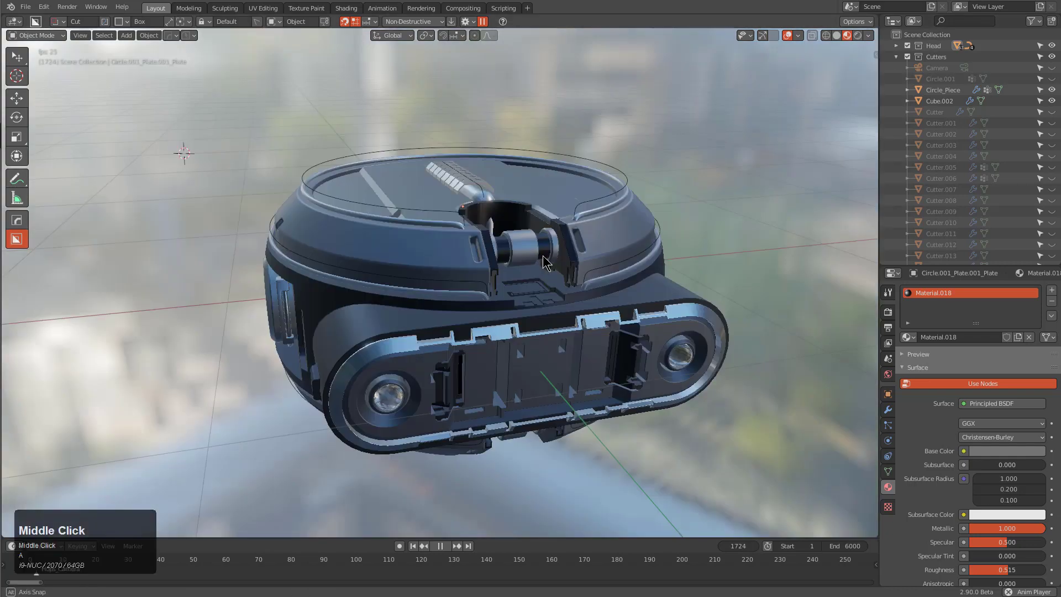
scroll(490, 213, "up", 3)
left_click(489, 210)
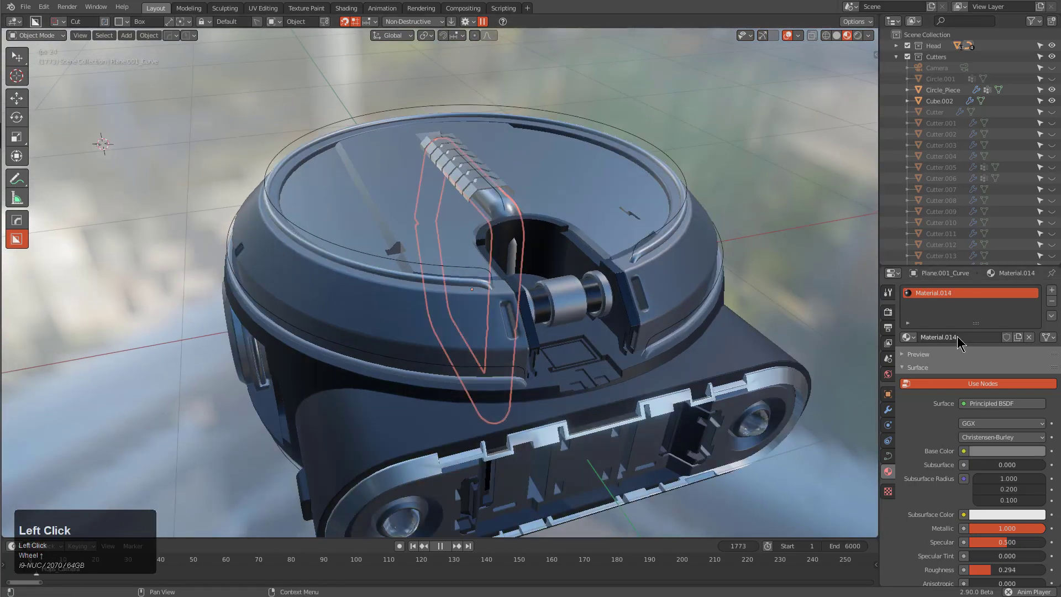
type("crom")
key("Return")
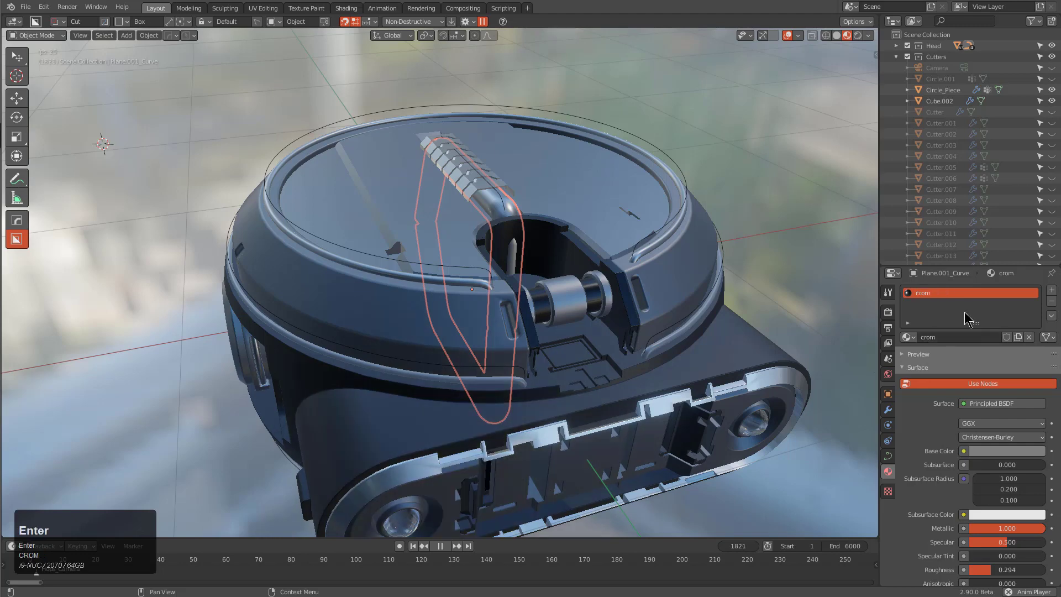
Step: Rename the round outer ring shell's material as metl, check the names in the material list and deselect the shell
middle_click(592, 279)
scroll(589, 280, "down", 3)
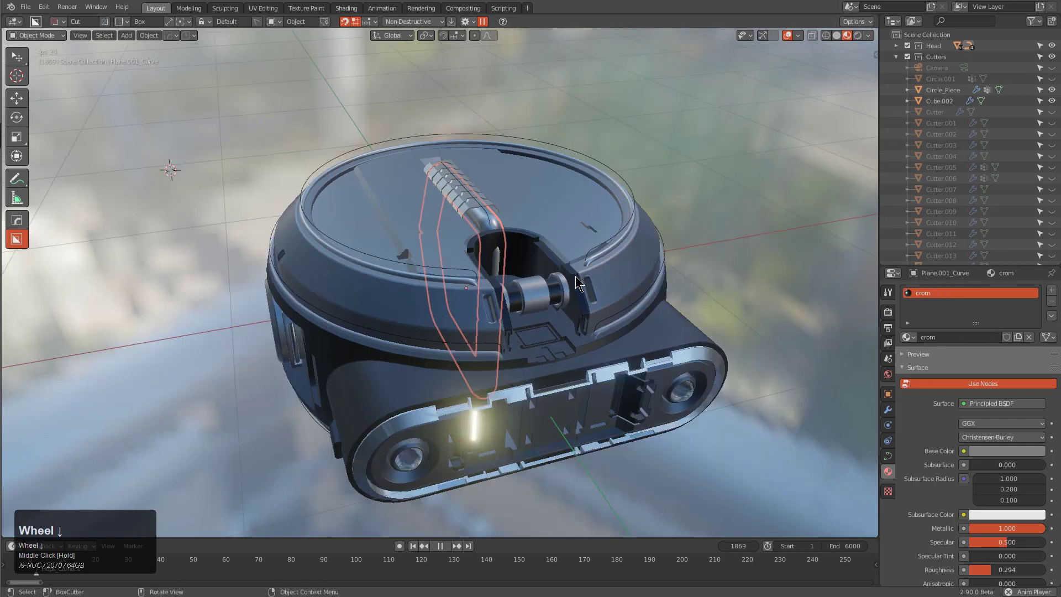
middle_click_drag(583, 282, 564, 276)
left_click(574, 277)
left_click(941, 337)
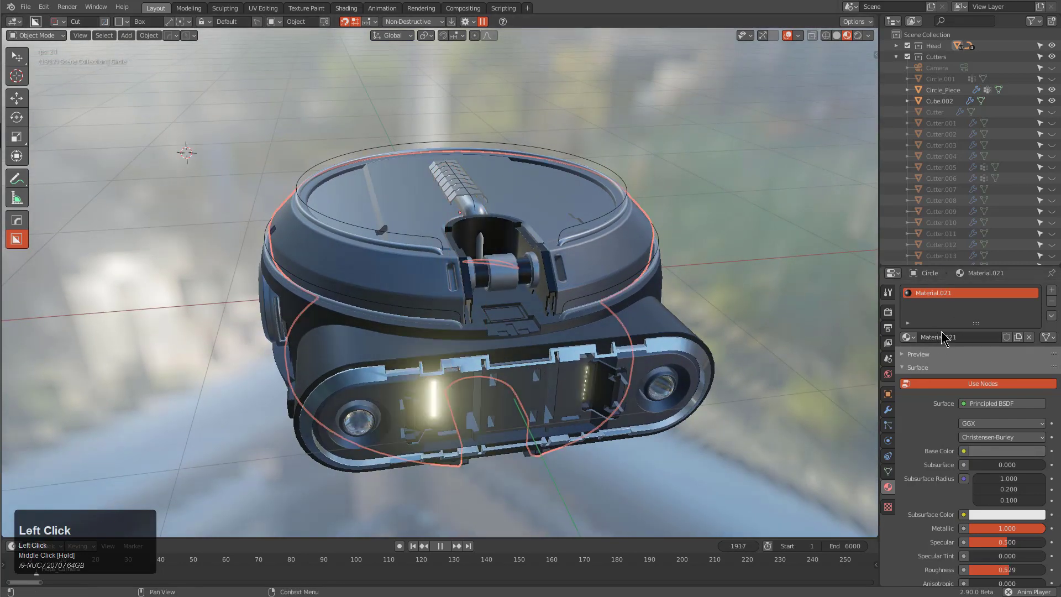
type("metl")
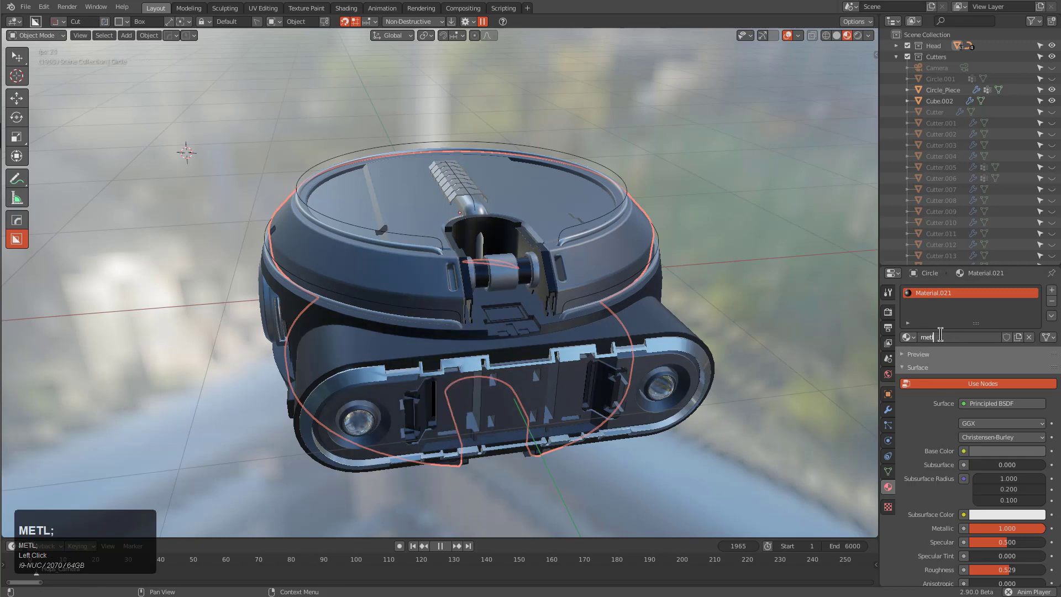
key("Return")
key("m")
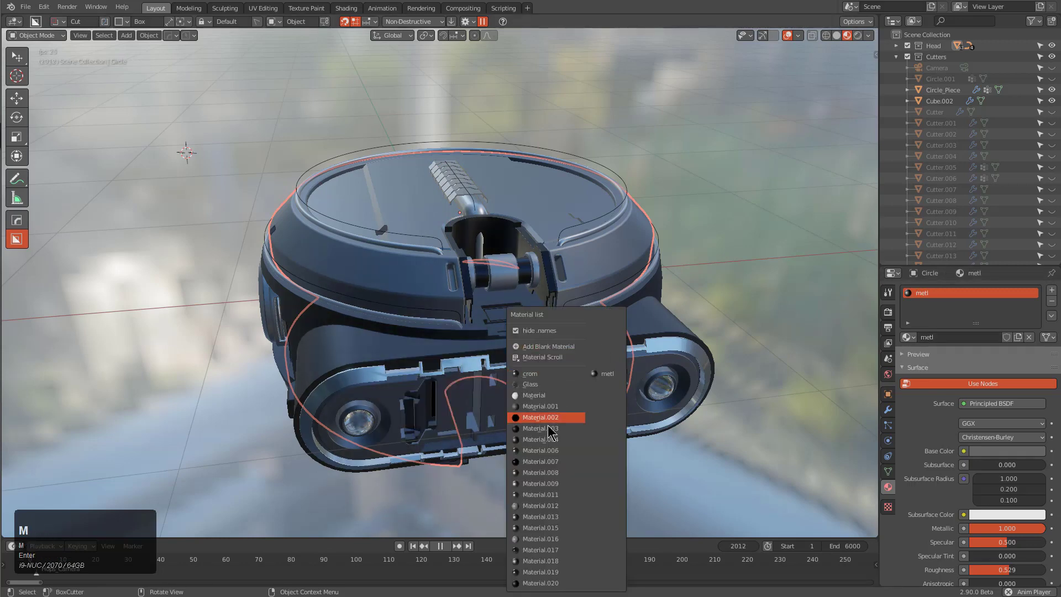
middle_click_drag(592, 359, 594, 328)
key("alt+a")
Step: Sharpen the Cube_Plate.001 part with a HardOps Weighted Normal modifier with Keep Sharp and deselect it
middle_click_drag(496, 298, 496, 300)
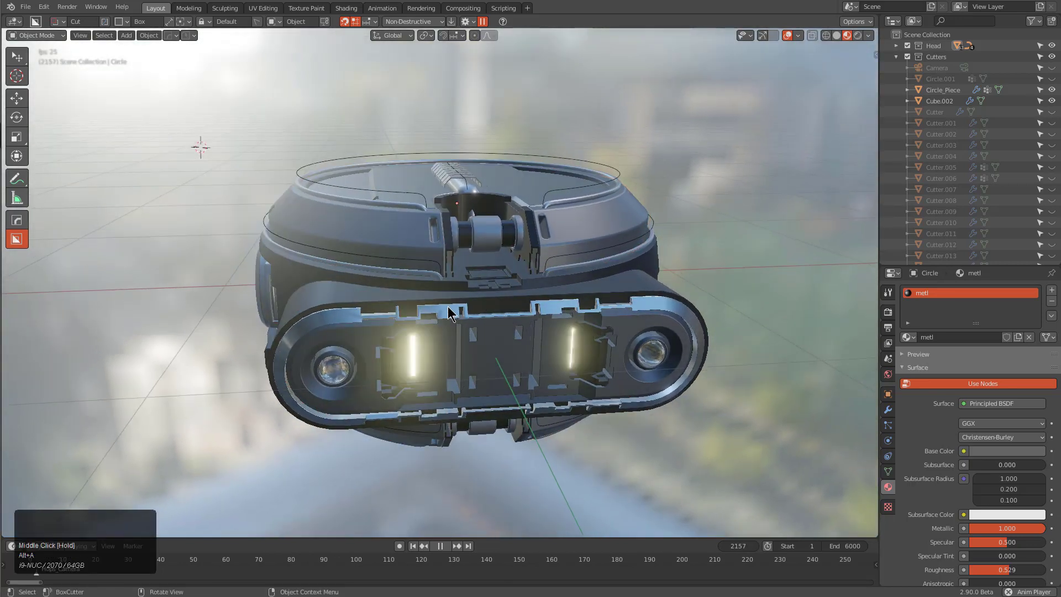
left_click(507, 313)
key("q")
key("a")
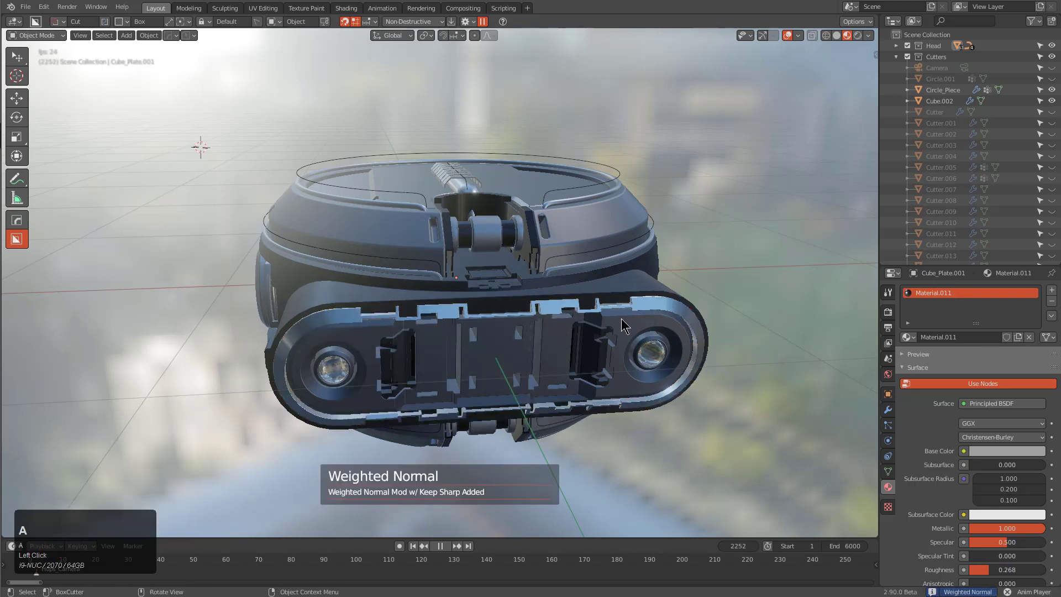
middle_click_drag(665, 307, 759, 240)
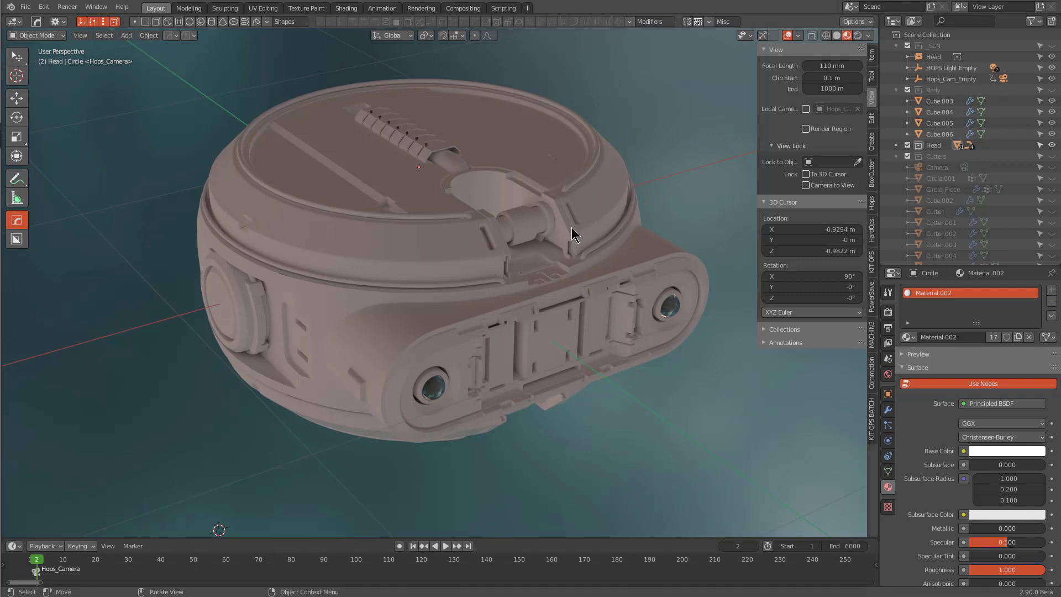
Step: Select all head parts with the Cube body as the active object and start Material Scroll in Blank mode
middle_click_drag(576, 240, 528, 244)
key("a")
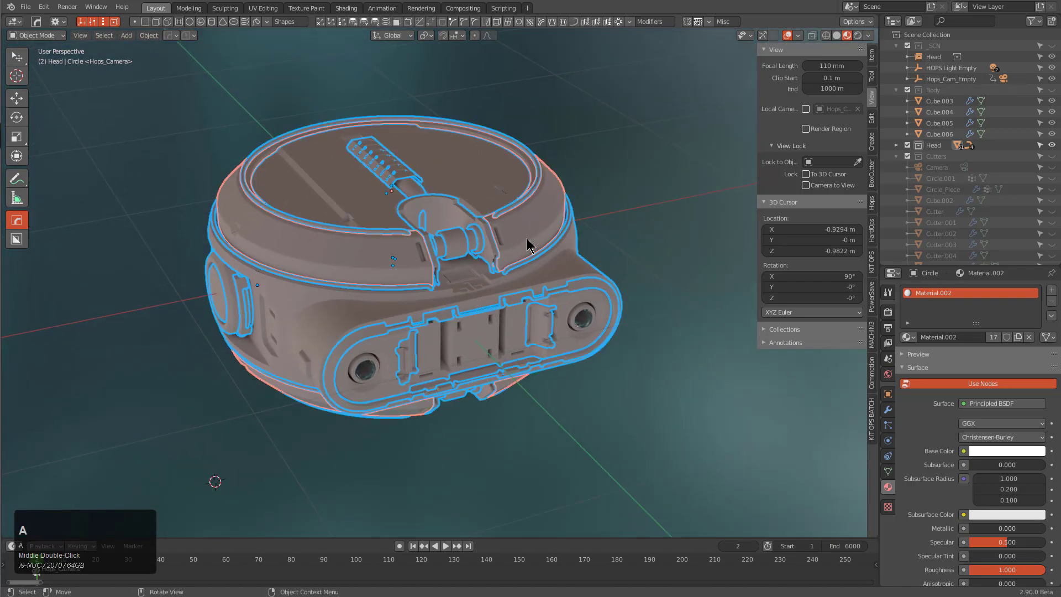
left_click(572, 214, "shift")
key("m")
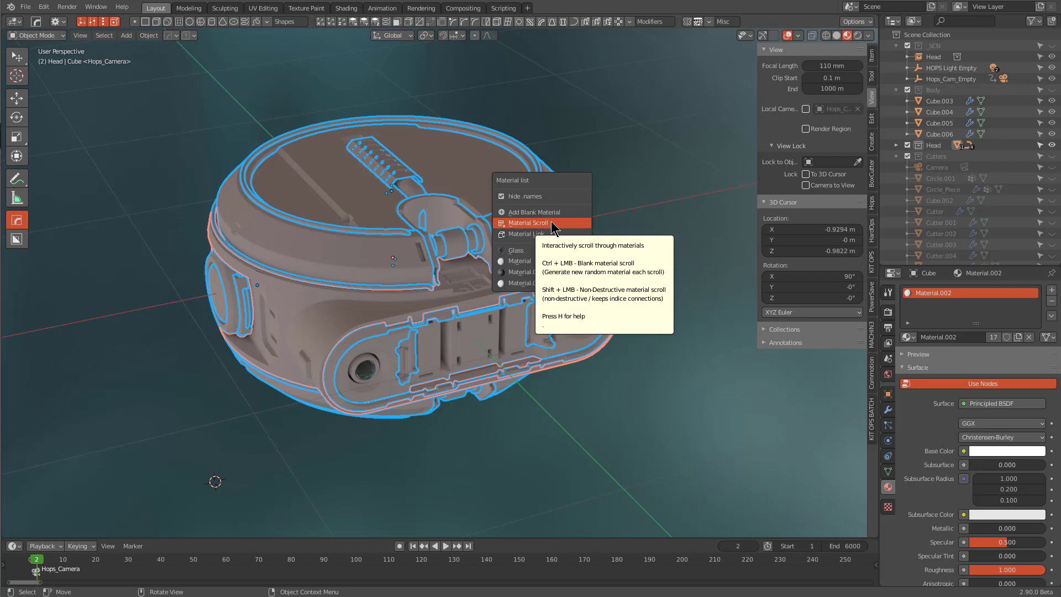
left_click(553, 224)
Step: Cycle all selected head parts through newly generated random Principled blank materials with Color off, up to Material.026
scroll(552, 227, "up", 2)
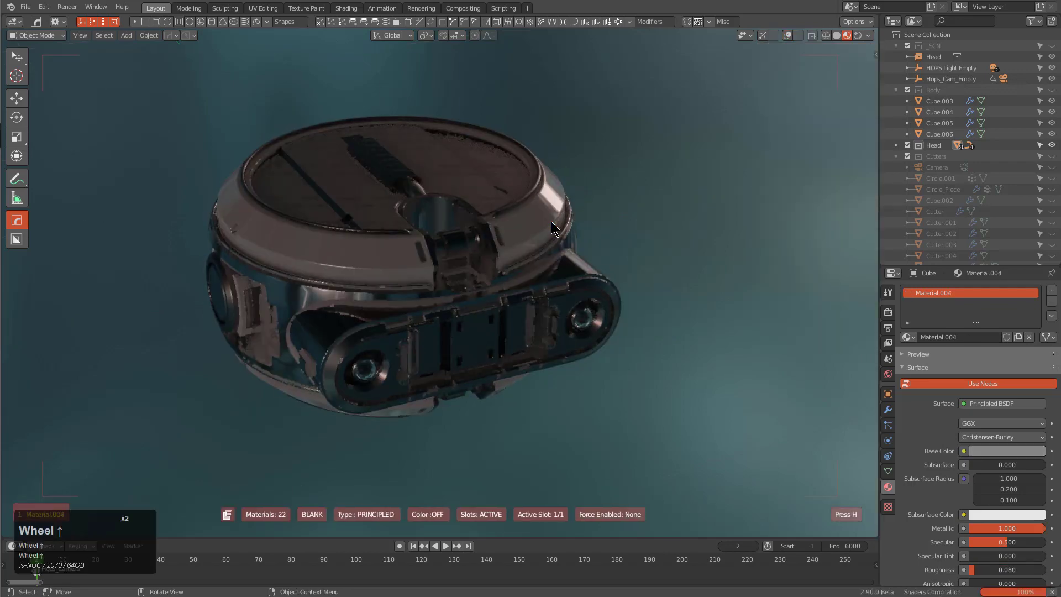
scroll(553, 227, "up", 2)
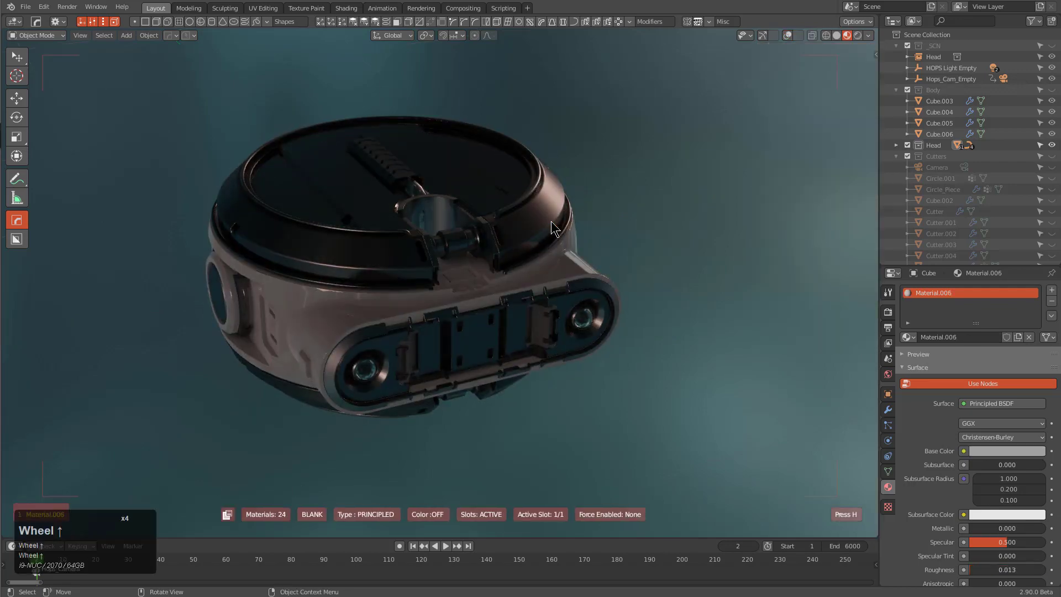
scroll(553, 227, "up", 2)
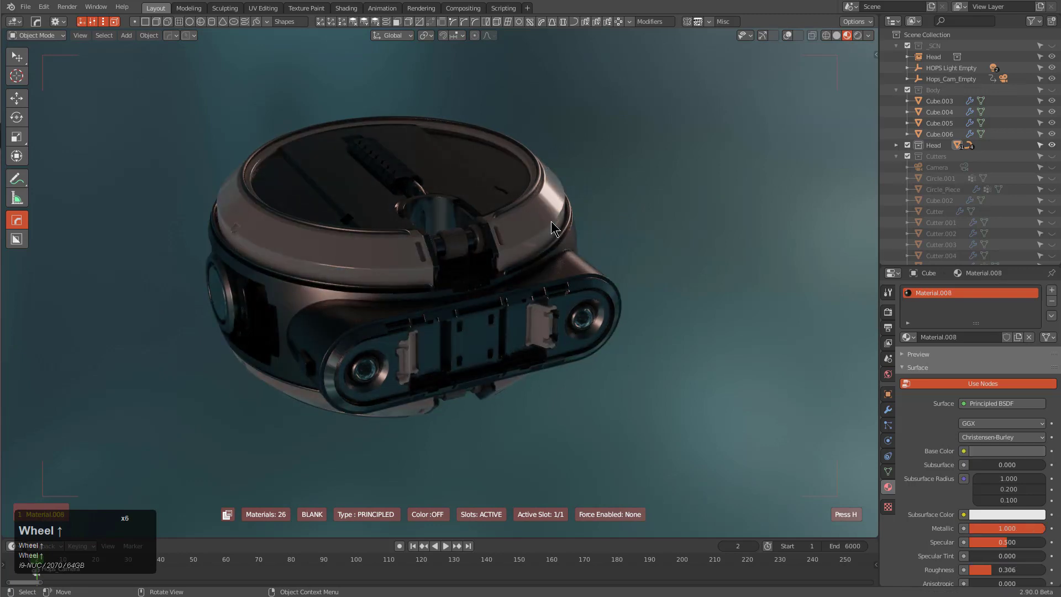
scroll(552, 227, "up", 4)
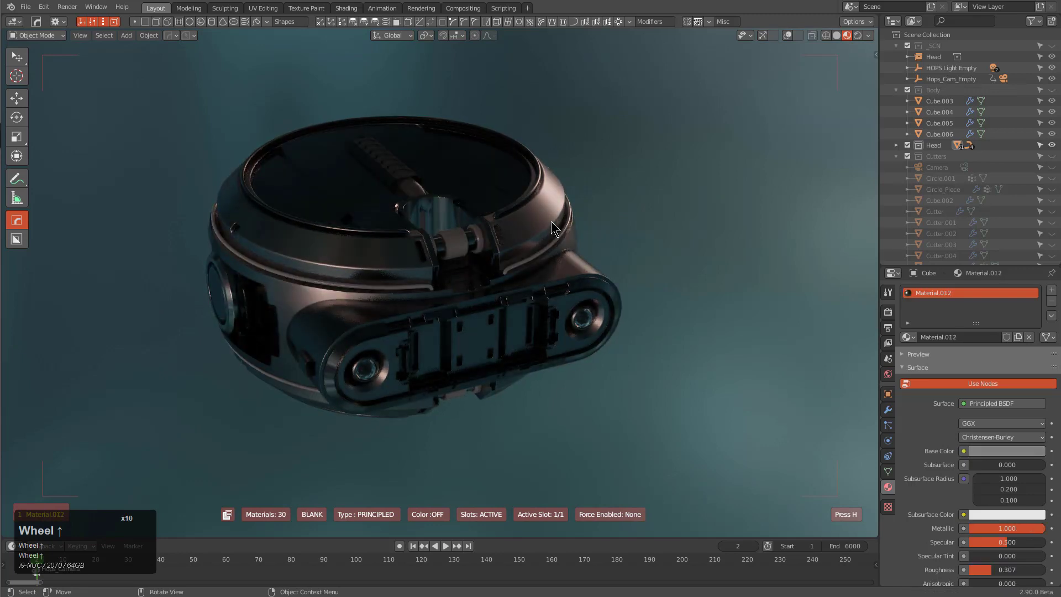
scroll(644, 218, "up", 3)
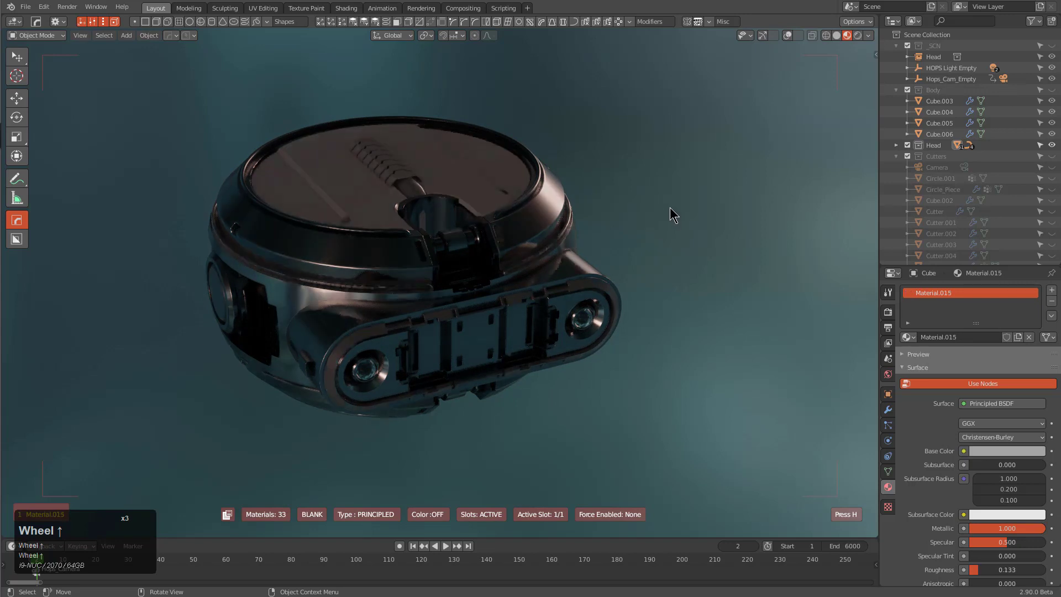
scroll(670, 208, "up", 2)
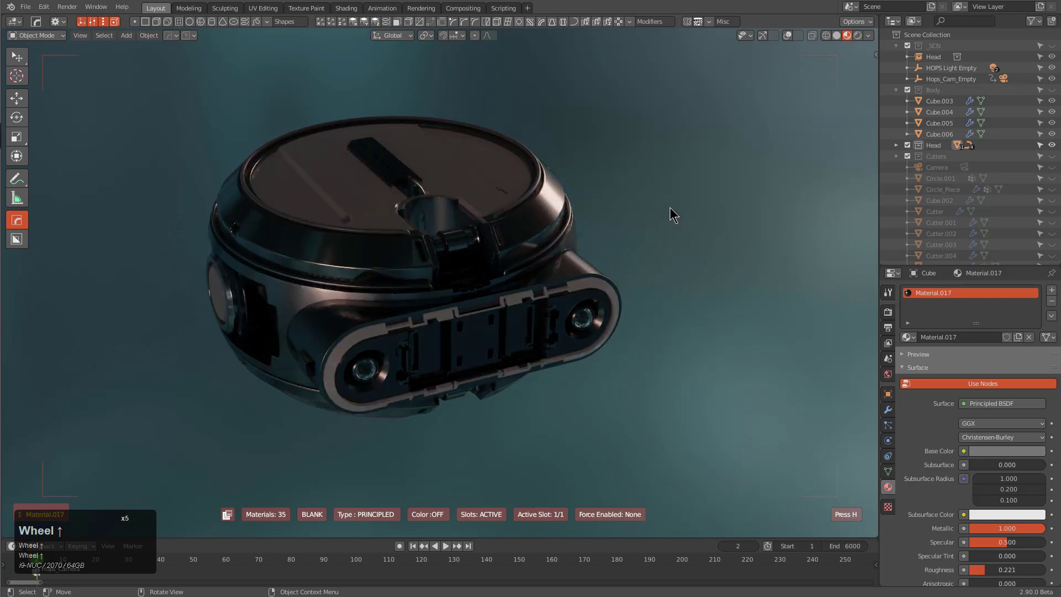
scroll(670, 208, "up", 2)
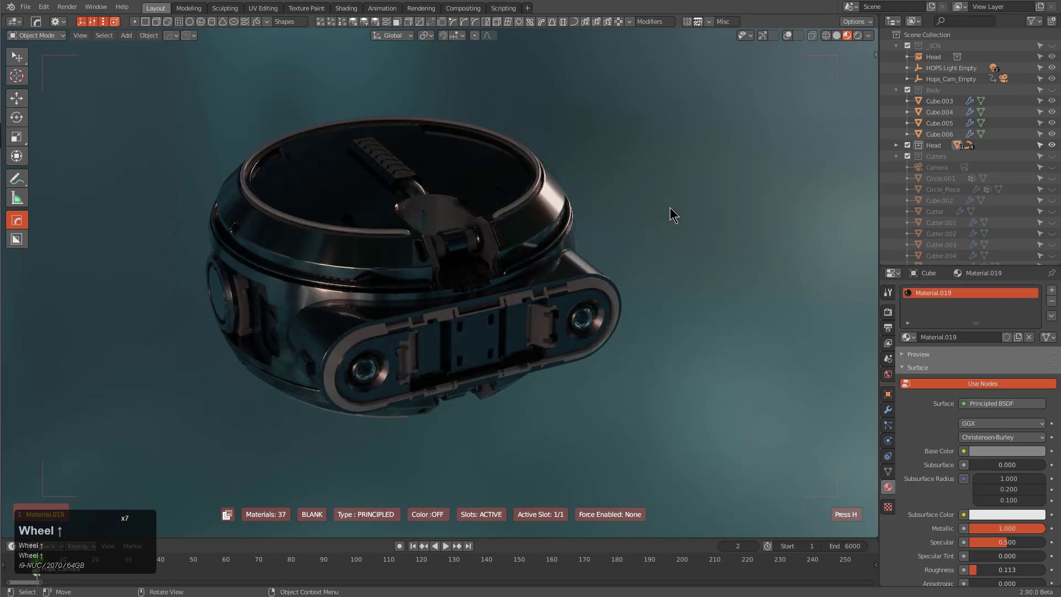
scroll(670, 208, "up", 2)
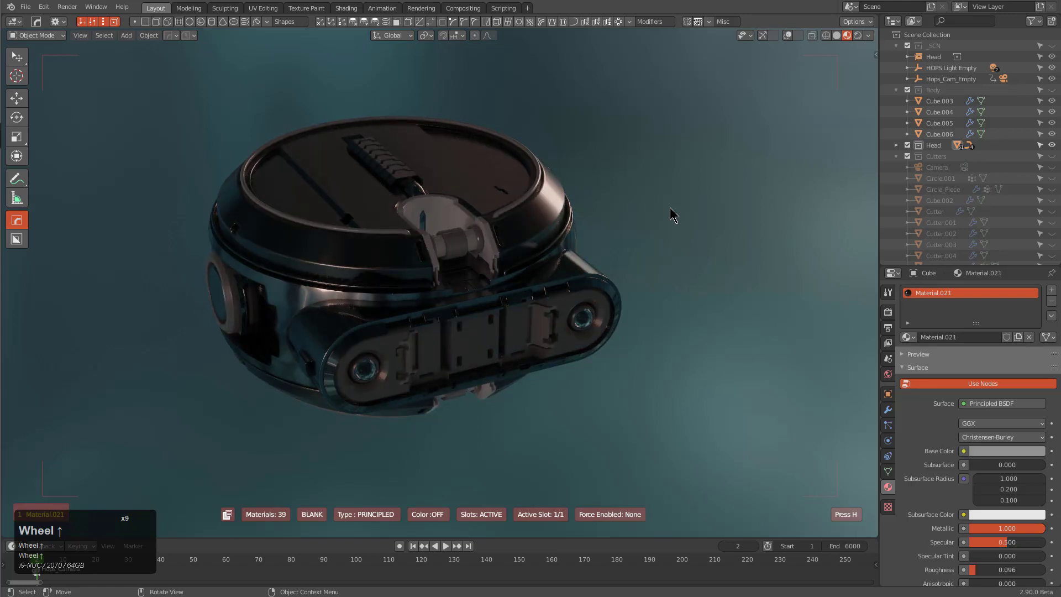
scroll(670, 209, "up", 3)
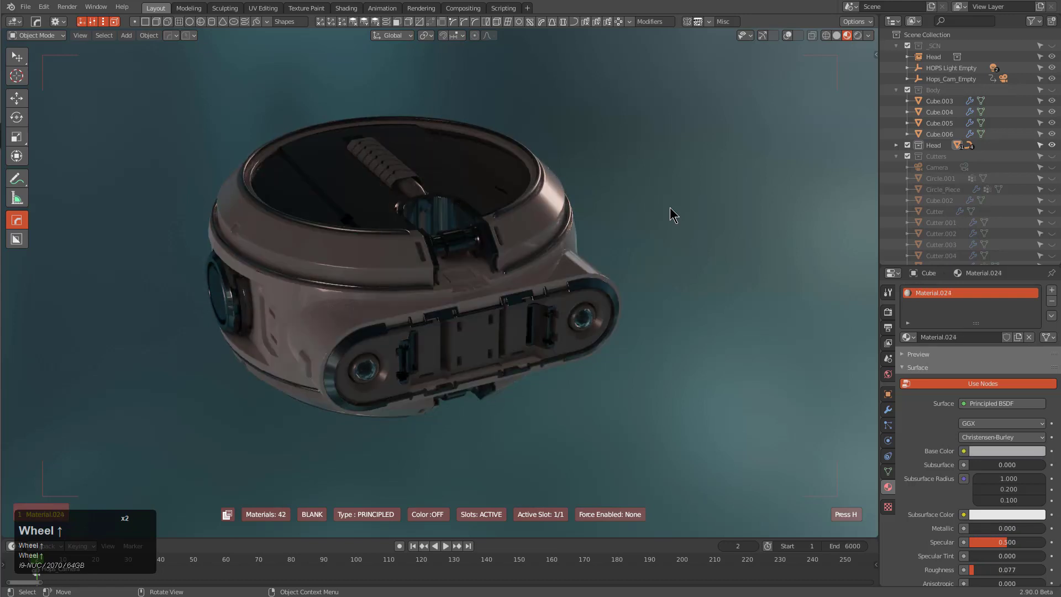
scroll(670, 208, "up", 2)
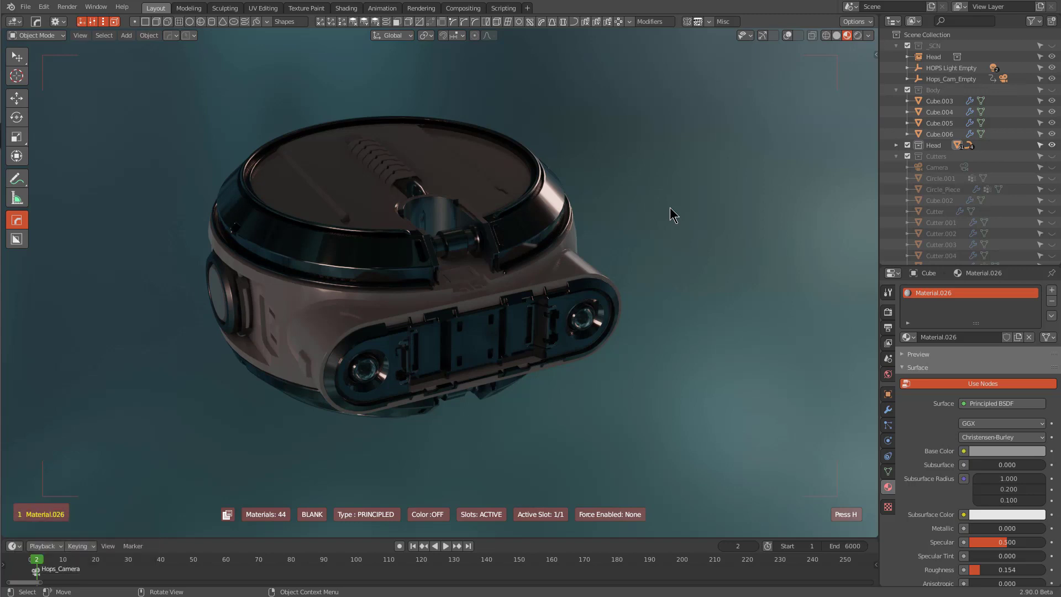
Step: Display the Material Scroll help, turn Color on and cycle all selected head parts through new random Principled blank materials
key("h")
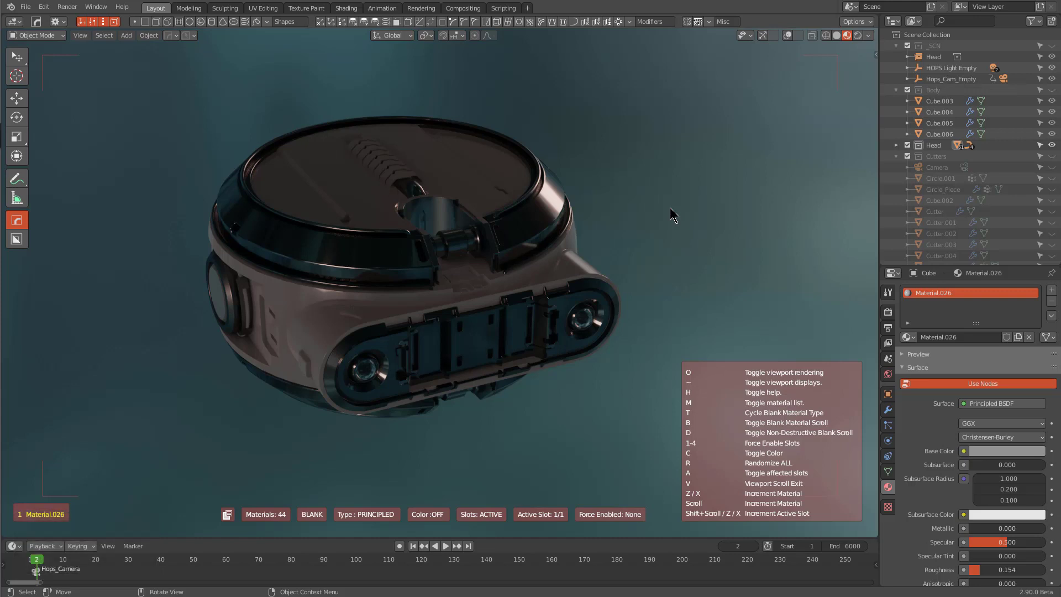
scroll(670, 207, "up", 1)
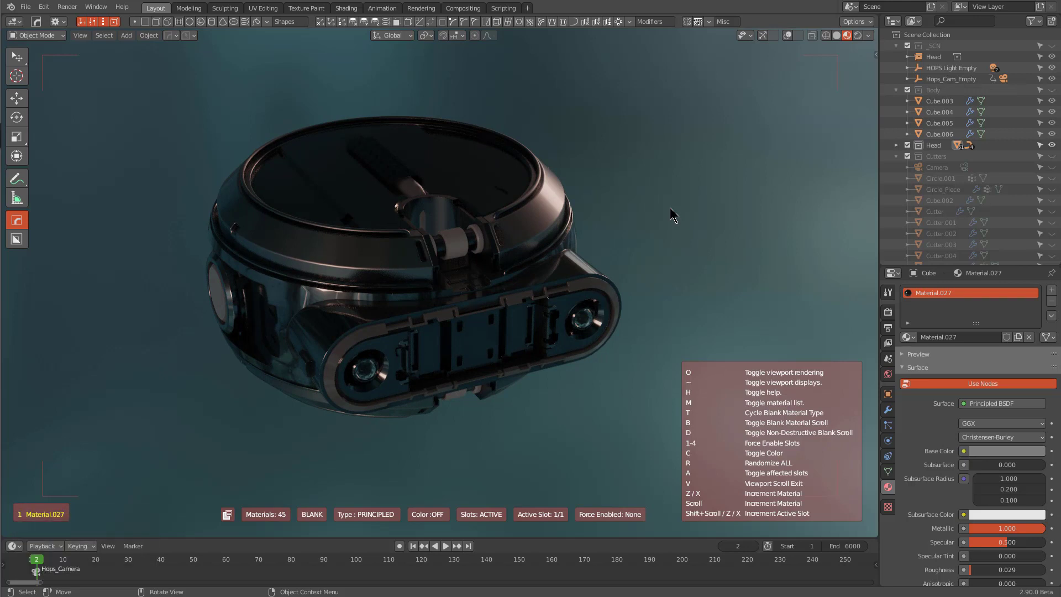
scroll(670, 207, "up", 3)
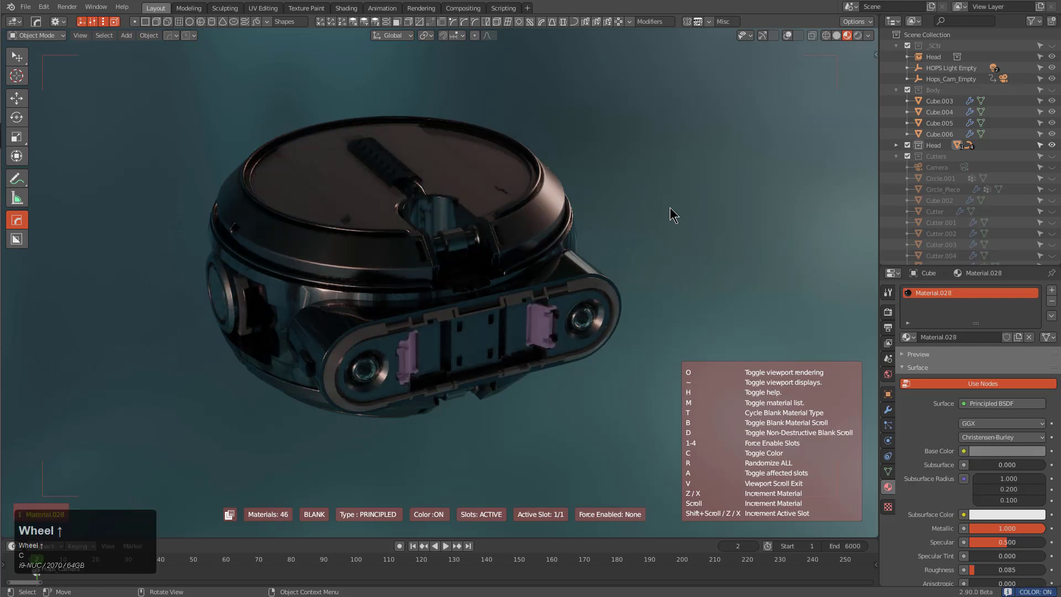
scroll(670, 208, "up", 4)
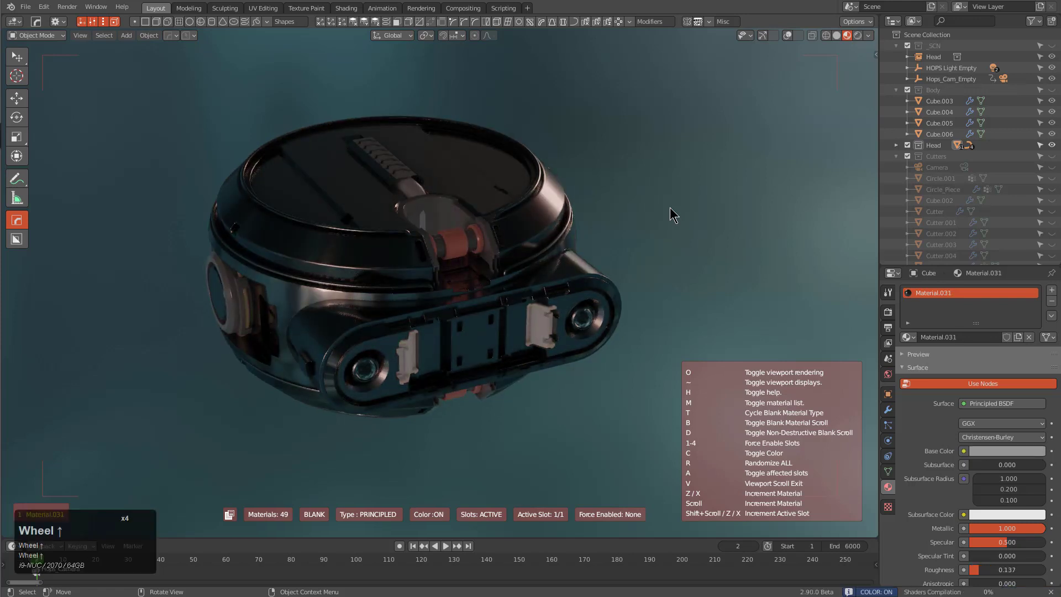
scroll(670, 208, "up", 3)
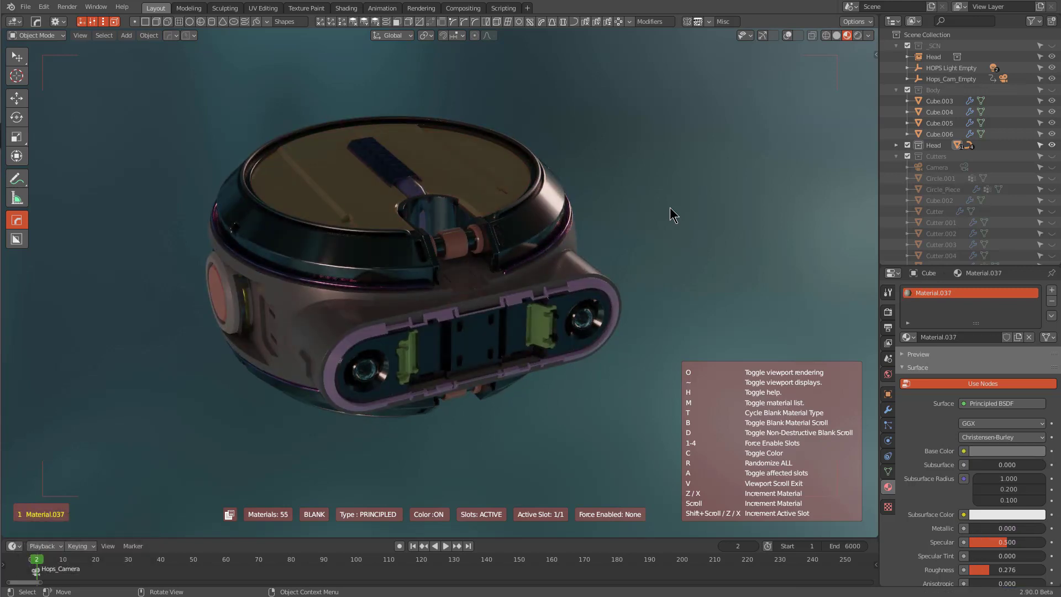
Step: Keep generating colored random materials until the body is pink and the ring shell green, apply that set and deselect all parts
scroll(669, 208, "up", 3)
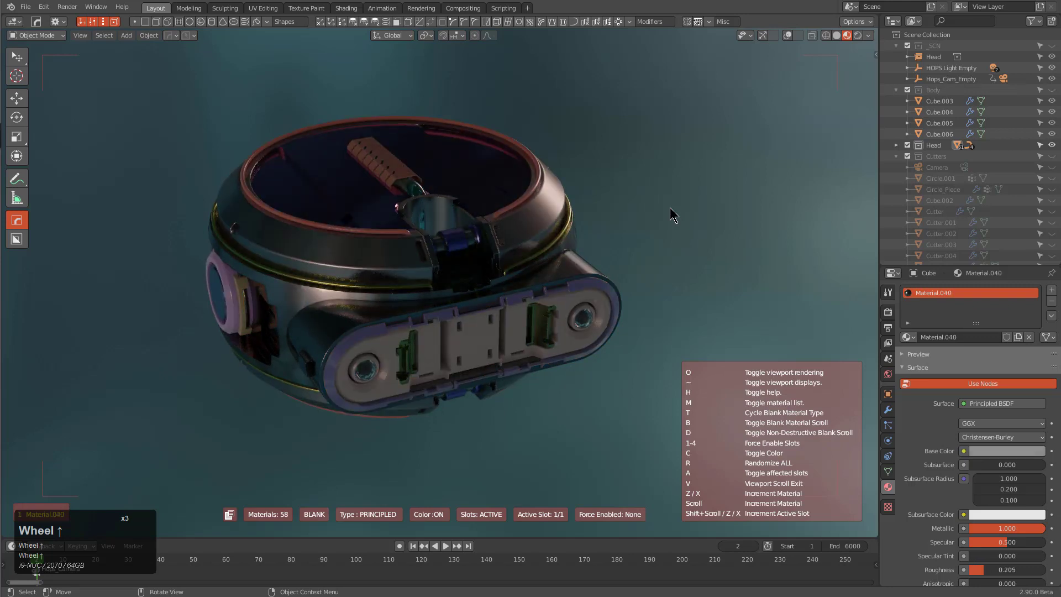
scroll(670, 208, "up", 1)
scroll(670, 208, "up", 1)
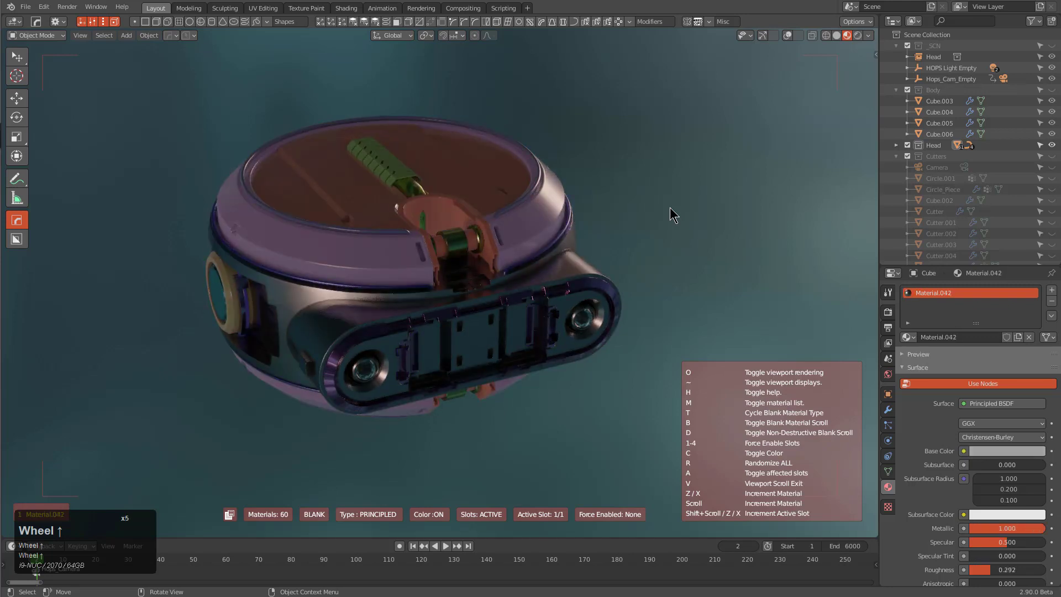
scroll(670, 207, "up", 1)
scroll(670, 208, "up", 2)
scroll(670, 207, "up", 1)
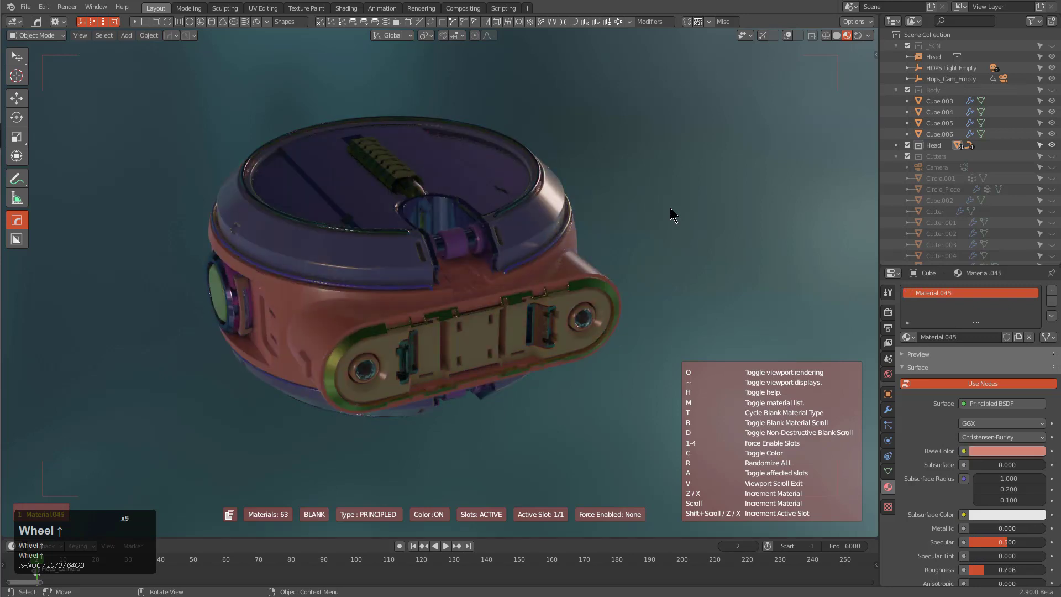
scroll(670, 207, "up", 1)
scroll(669, 207, "up", 1)
scroll(670, 208, "up", 1)
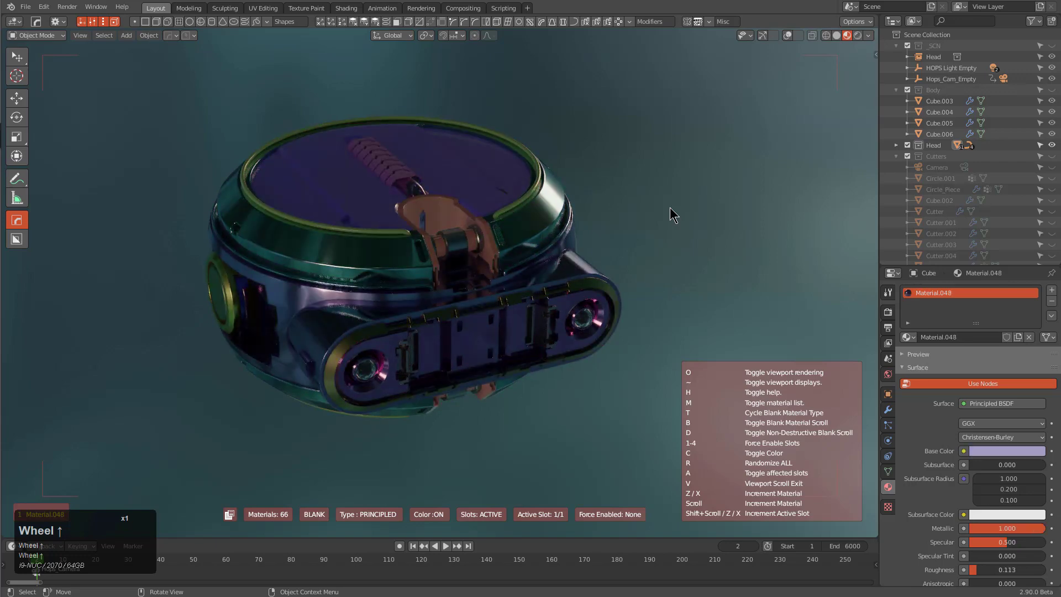
scroll(669, 207, "up", 1)
scroll(670, 207, "up", 1)
scroll(670, 207, "up", 1)
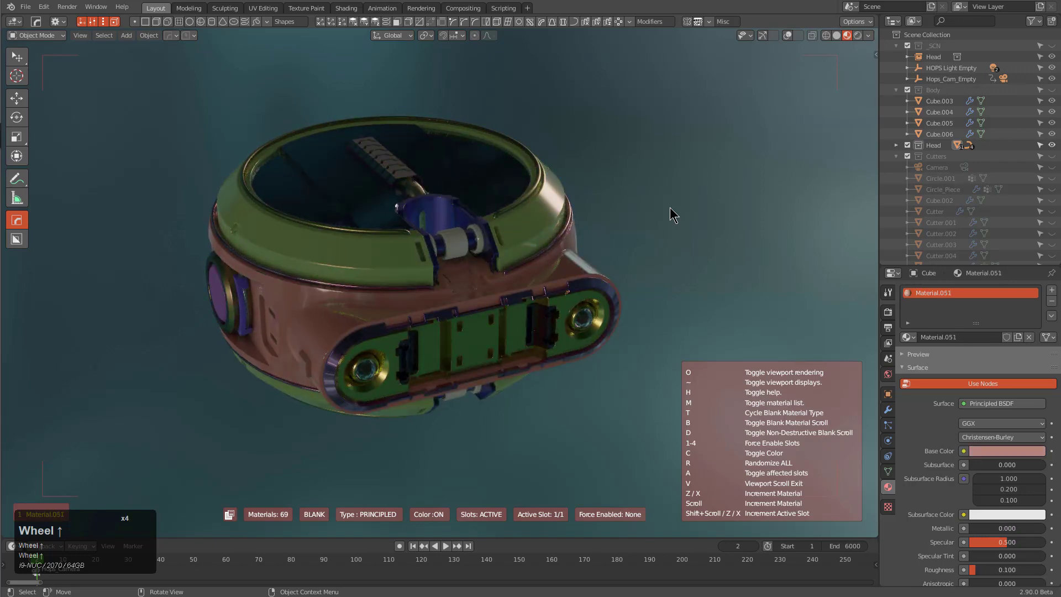
left_click(670, 208)
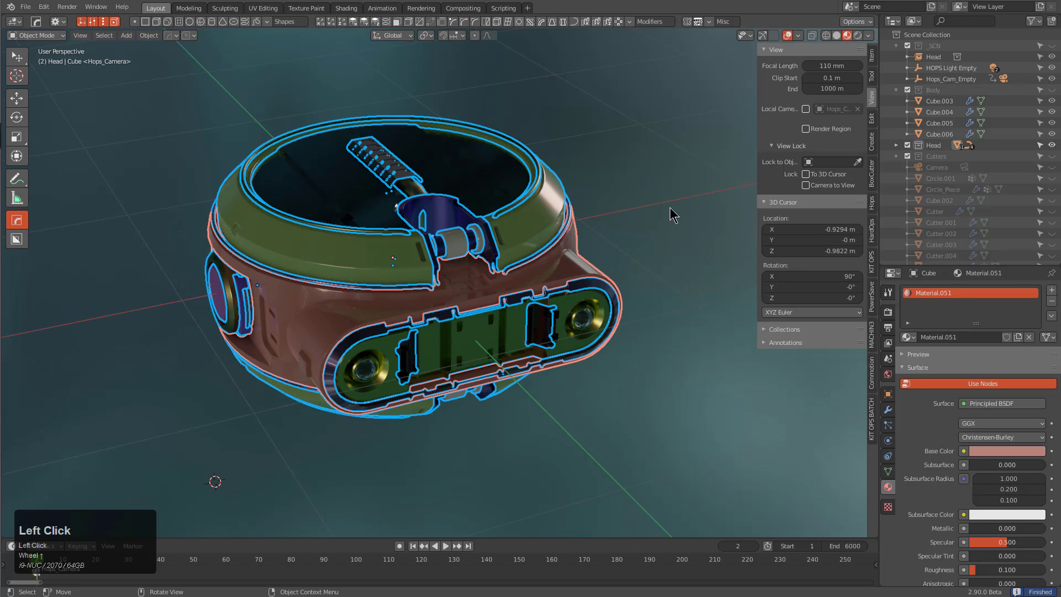
key("x")
key("a")
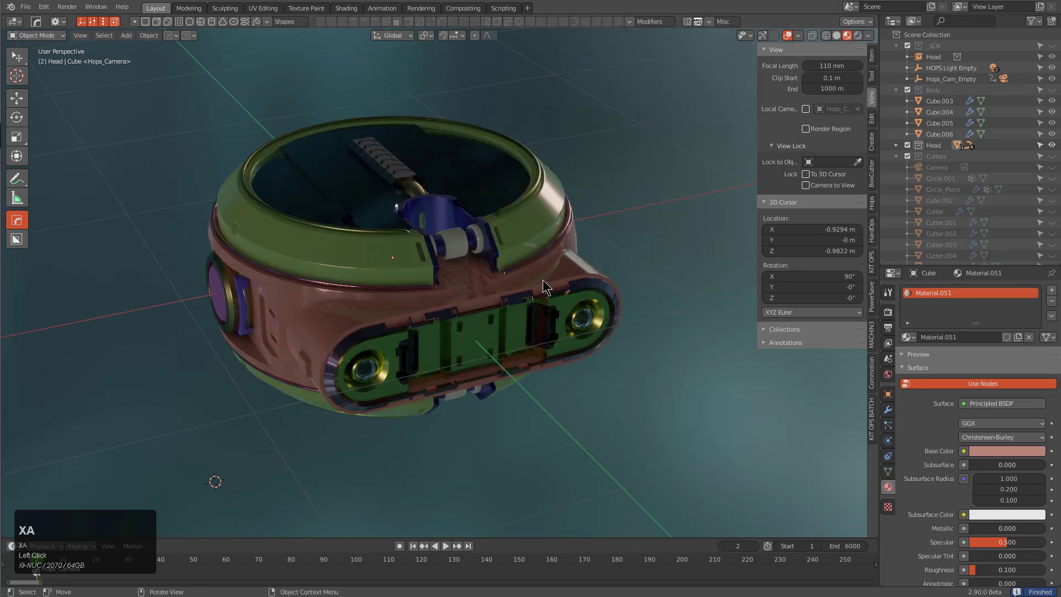
Step: Give the Cube_Plate.001 trim a light existing material using Material Scroll in Normal mode and confirm it
left_click(360, 344)
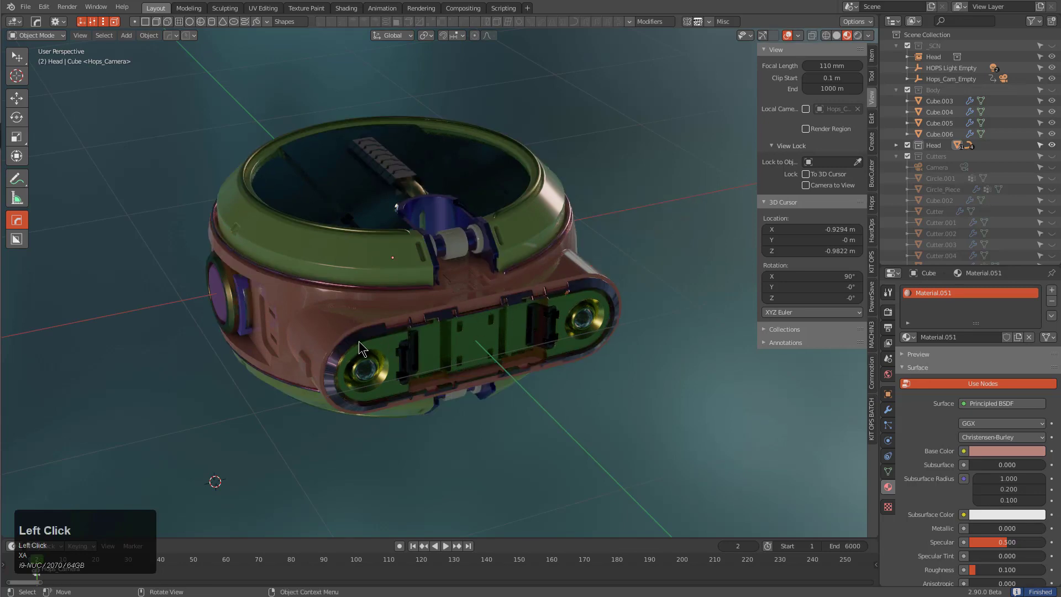
key("m")
left_click(455, 312)
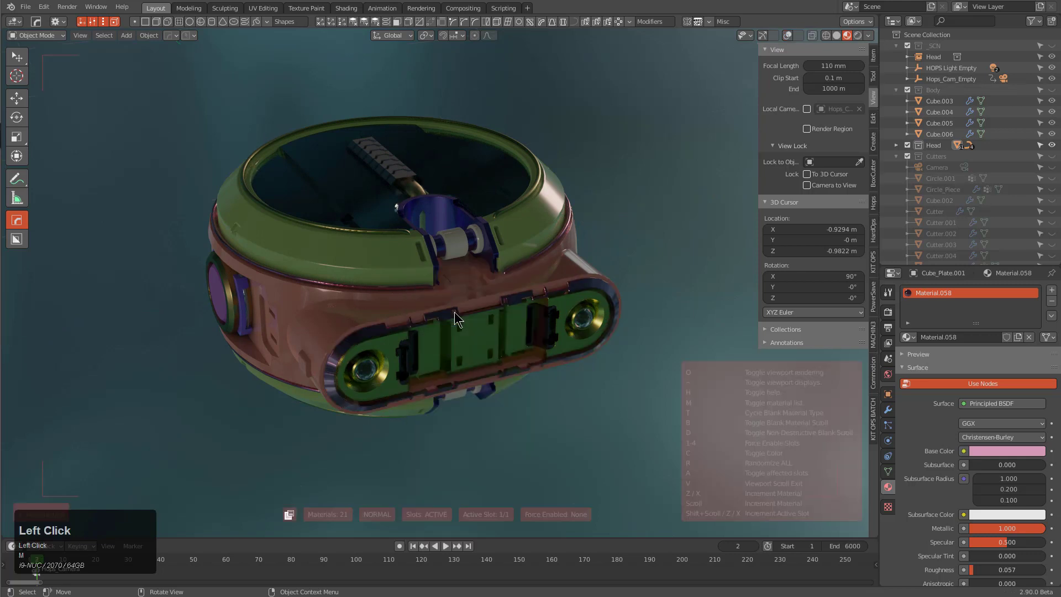
scroll(562, 327, "up", 3)
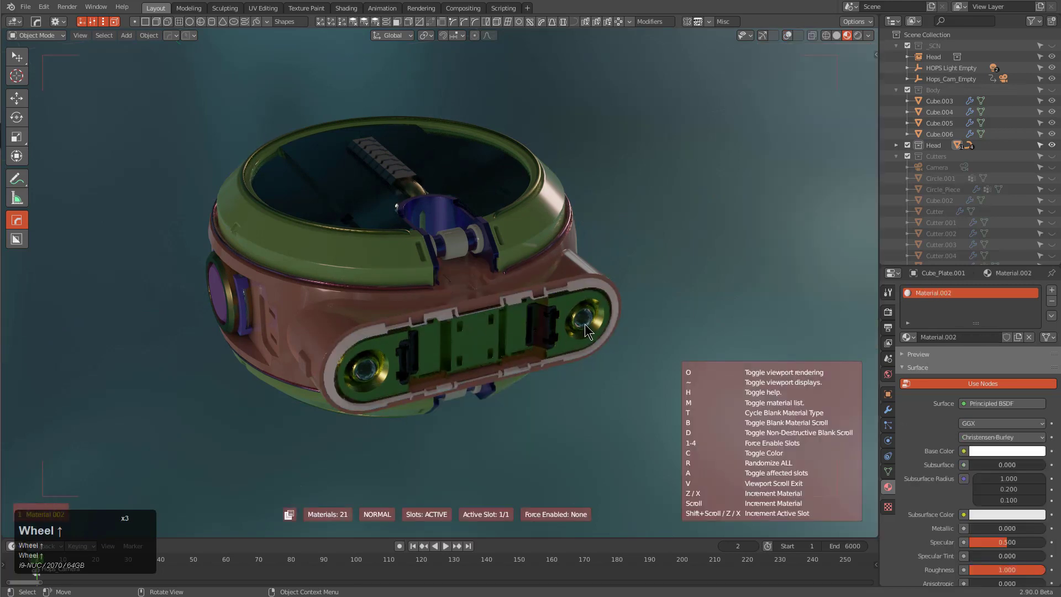
scroll(584, 325, "up", 4)
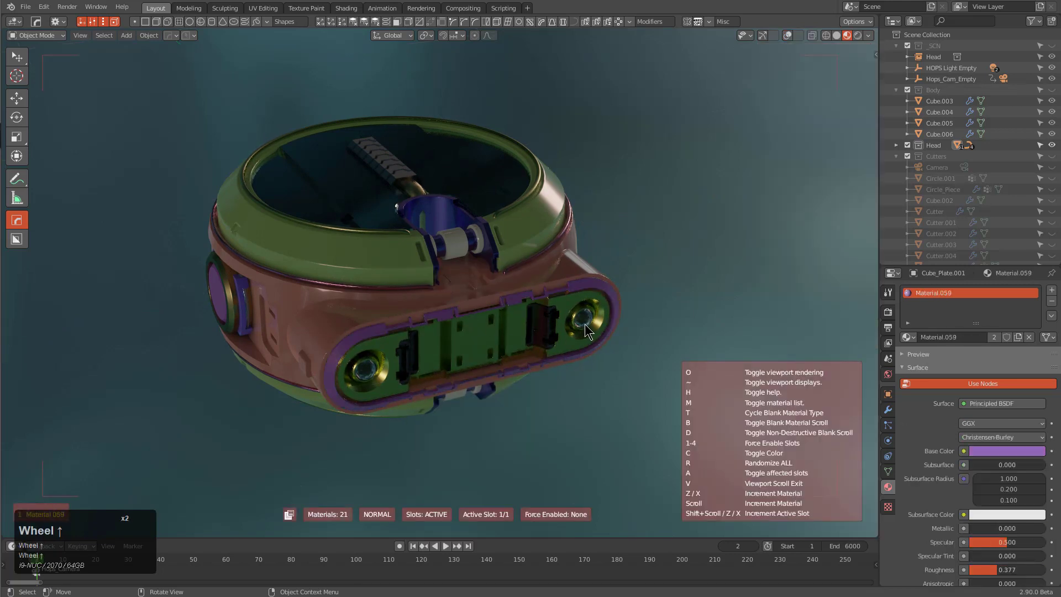
scroll(585, 324, "up", 3)
scroll(585, 324, "up", 3)
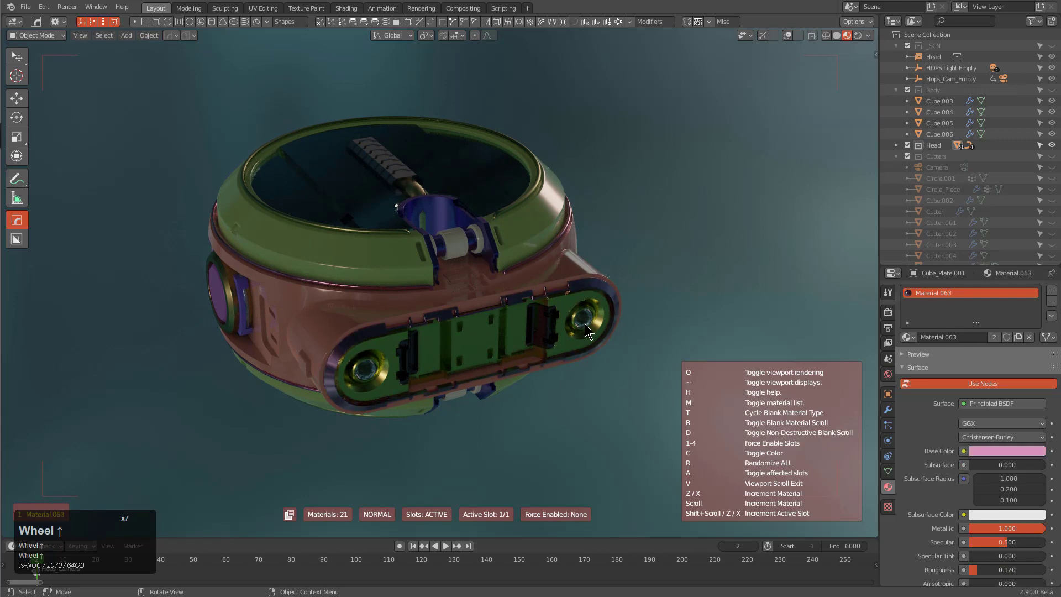
left_click(585, 324)
Step: Assign the existing Material.064 to the Slice disc on top of the head using Material Scroll
left_click(391, 210)
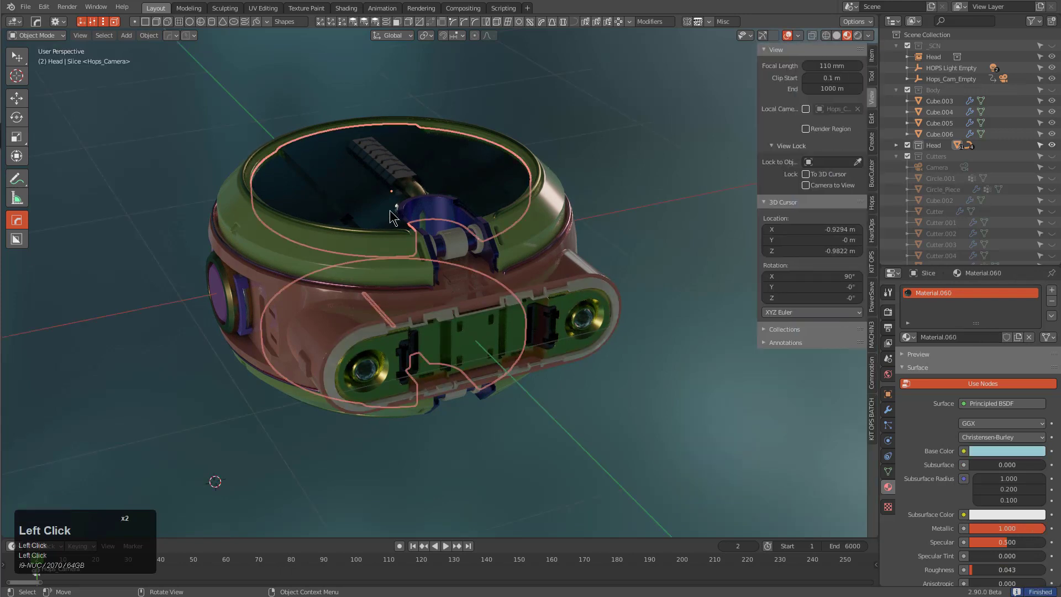
key("m")
left_click(317, 211)
scroll(317, 211, "up", 2)
scroll(317, 211, "down", 3)
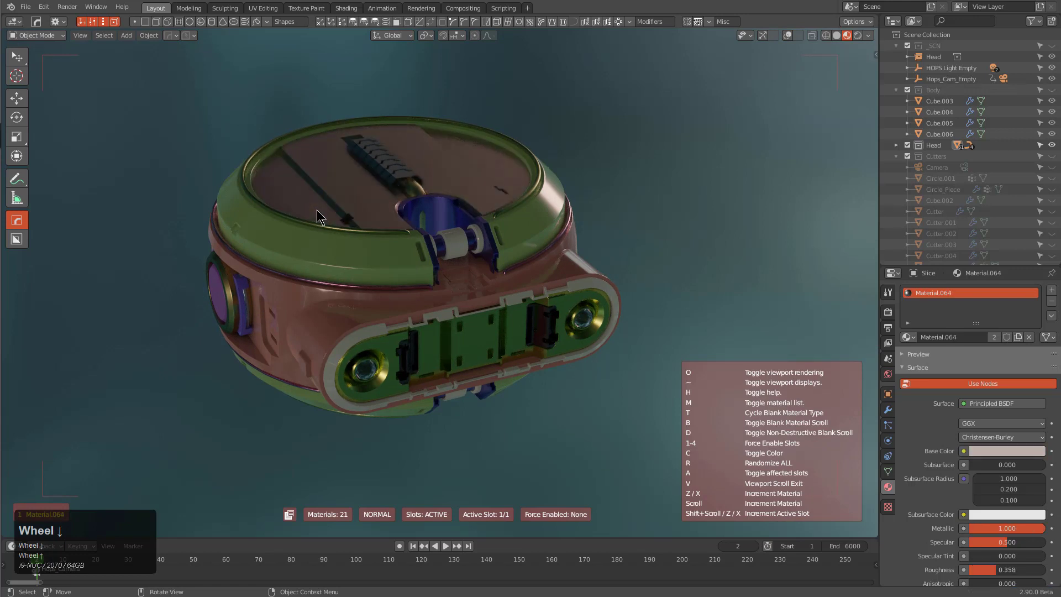
left_click(317, 215)
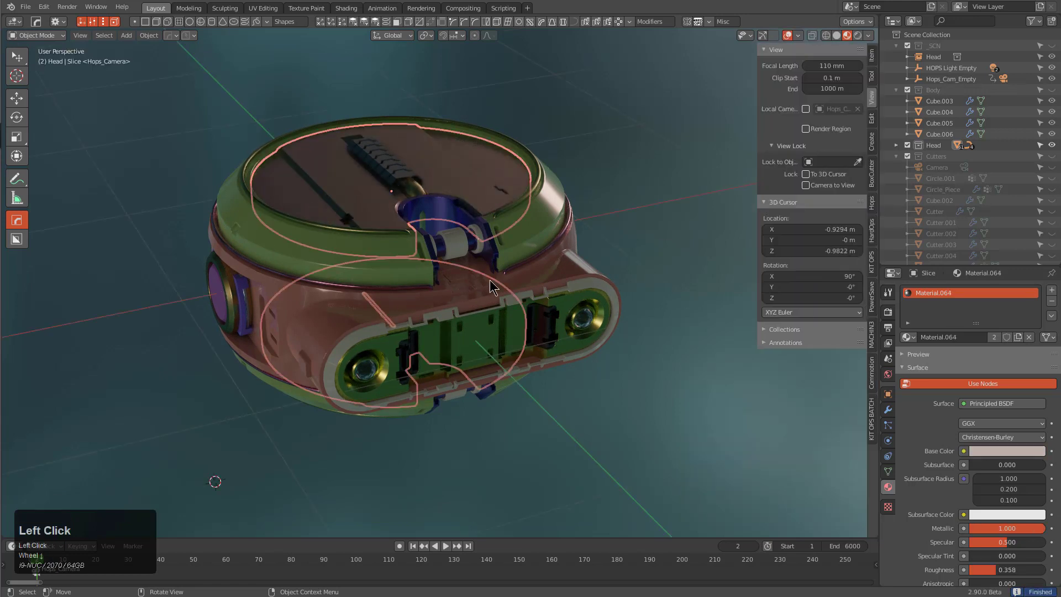
Step: Assign the existing Material.061 to the Cylinder part on the head's side using Material Scroll
left_click(227, 308)
key("m")
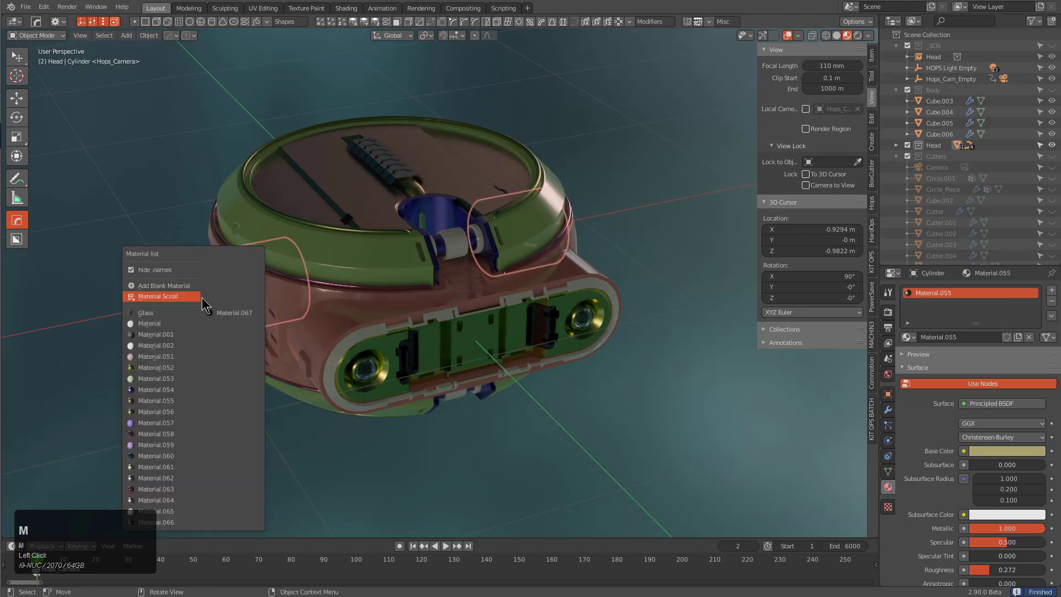
left_click(184, 305)
scroll(184, 305, "up", 4)
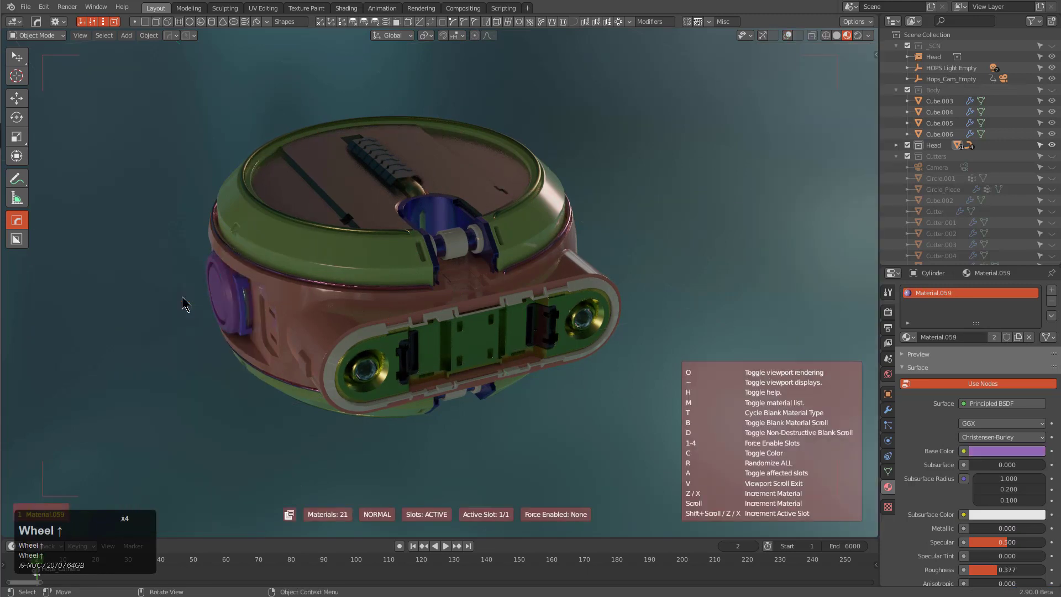
scroll(184, 305, "up", 1)
scroll(184, 305, "up", 1)
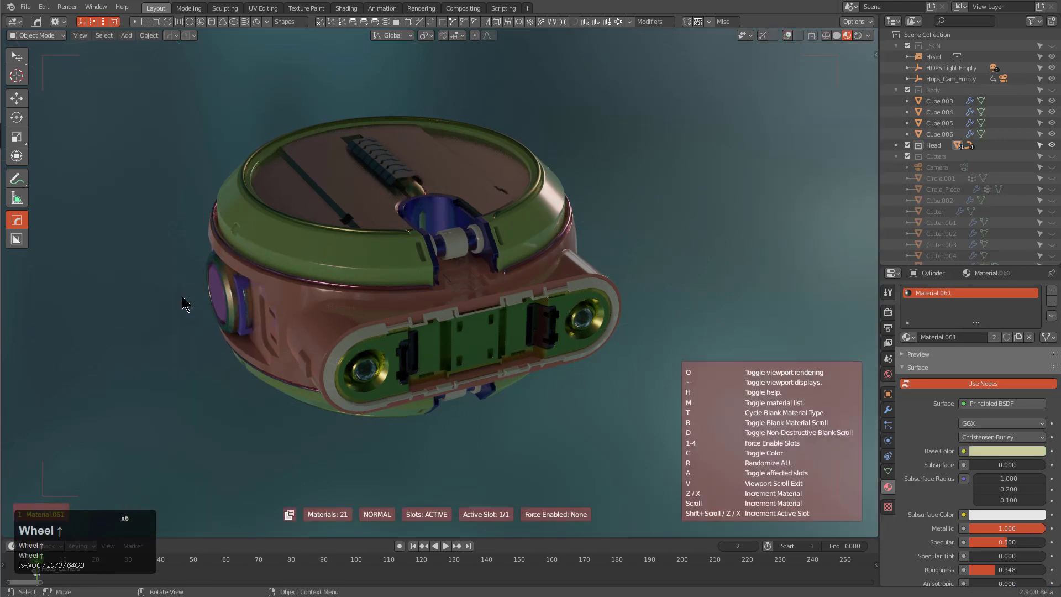
left_click(184, 304)
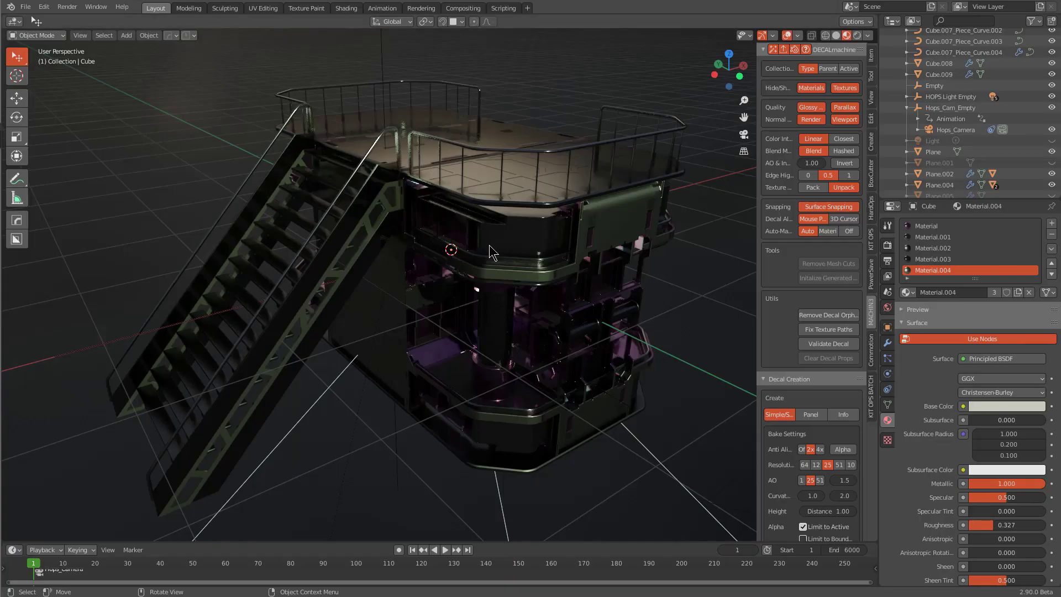
Step: Select the platform's main Cube body in the staircase scene and make its first material slot, Material, active
middle_click_drag(484, 244, 485, 241)
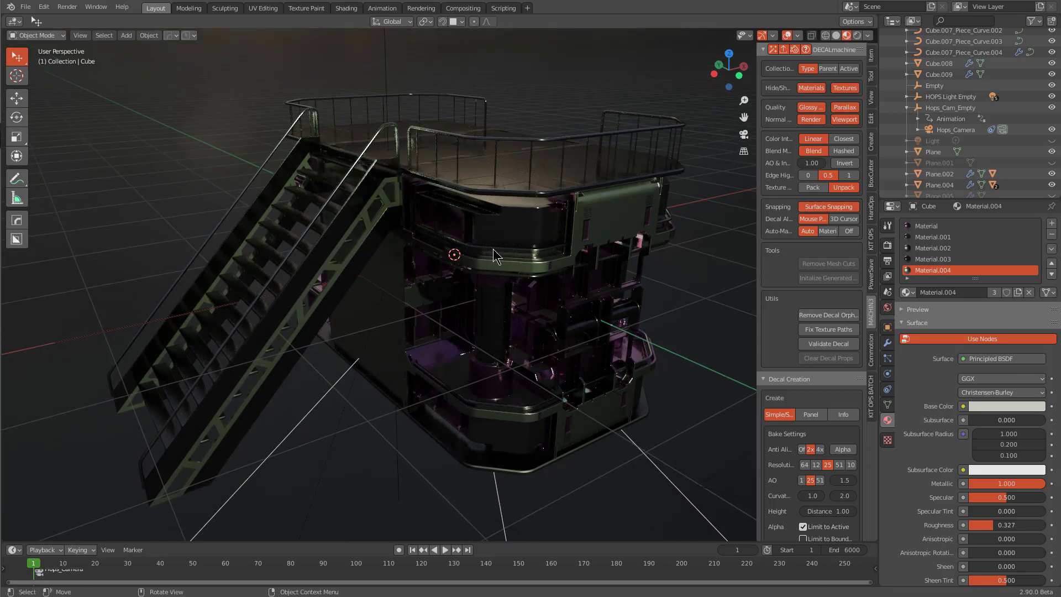
left_click(552, 315)
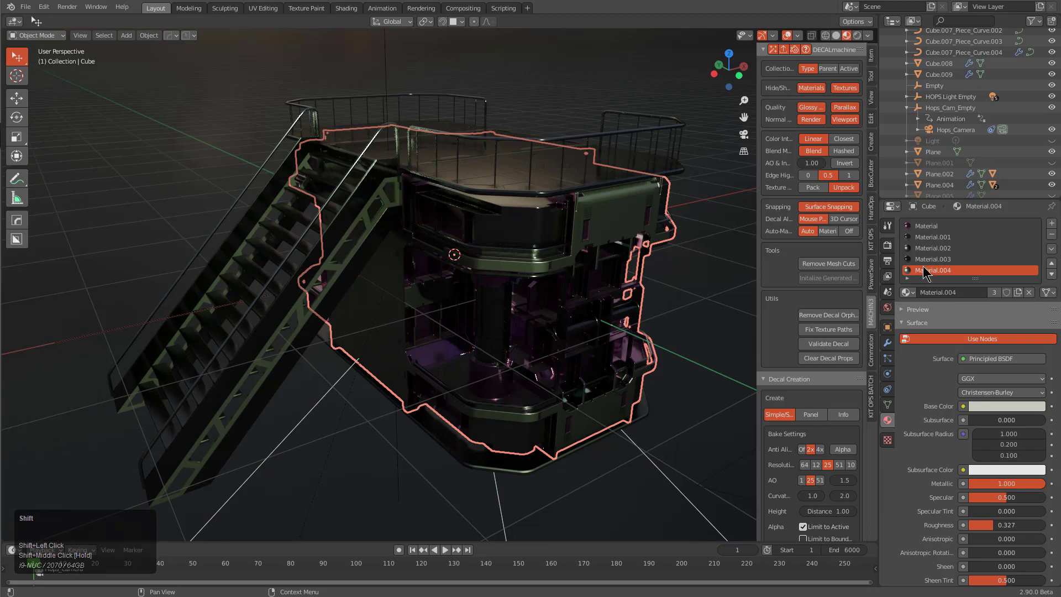
left_click(925, 227, "shift")
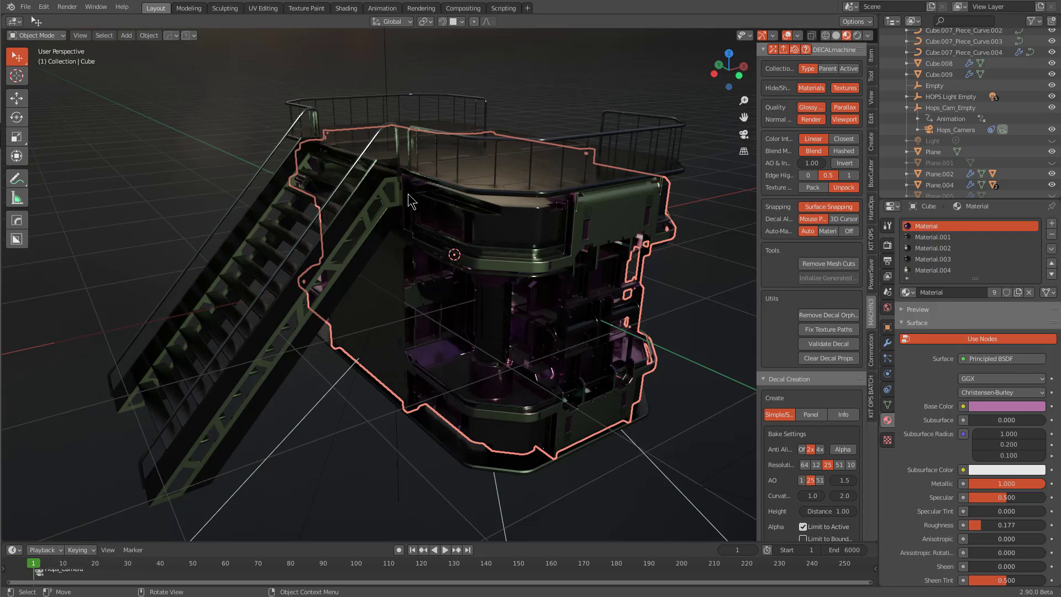
Step: Try Material Scroll in Blank mode on the Cube body's first slot, cycling it to Material.004, and cancel the scroll
key("alt+m")
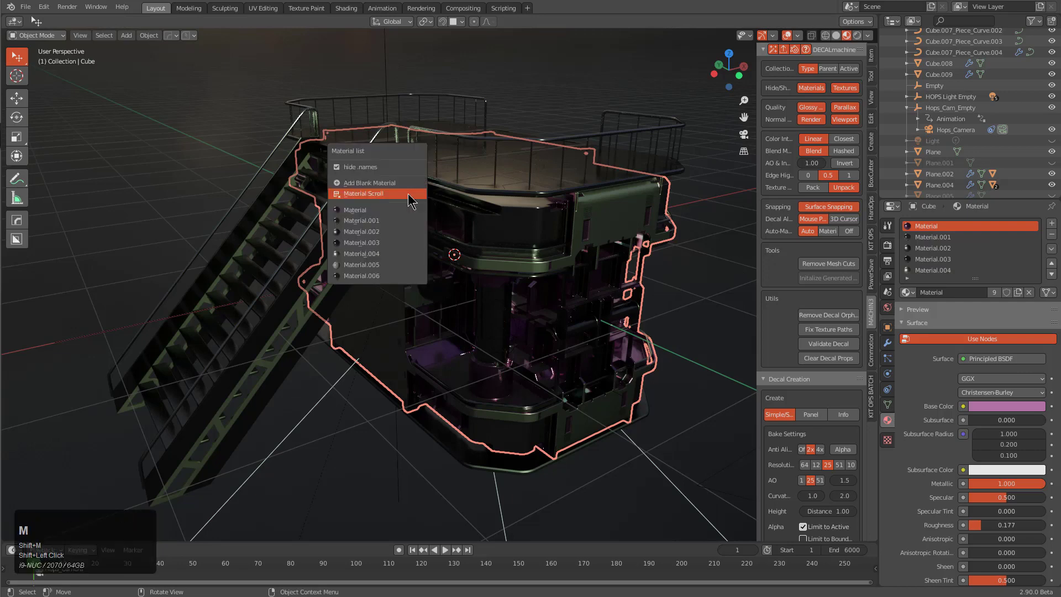
left_click(408, 194)
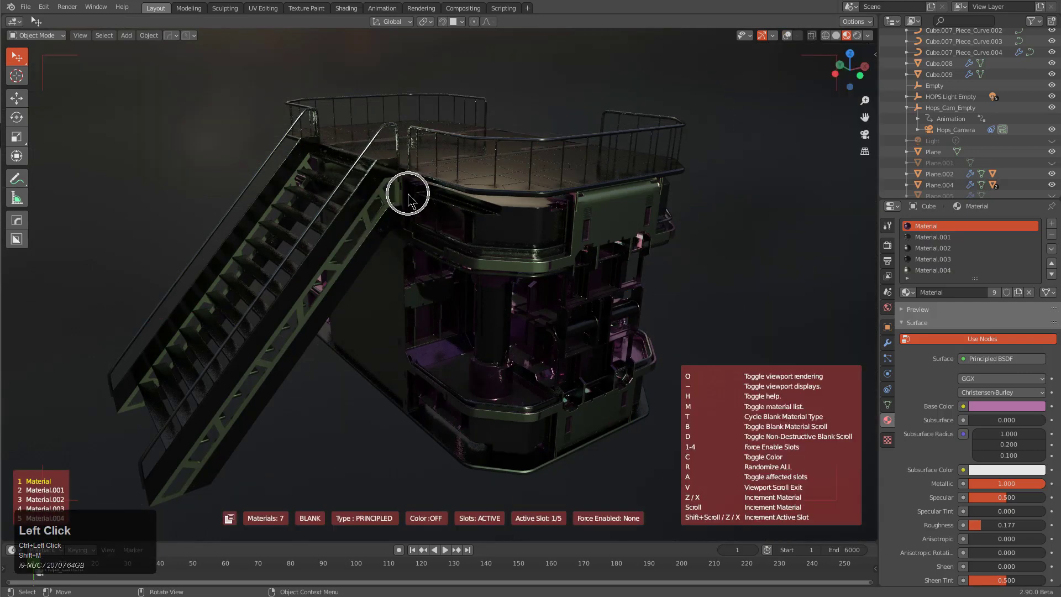
scroll(410, 200, "up", 3)
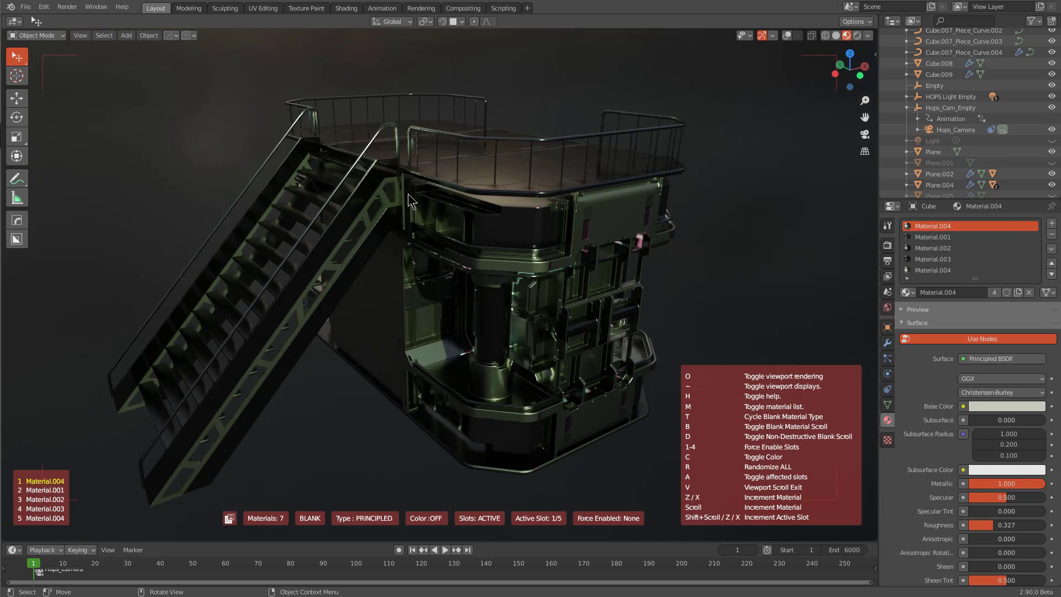
right_click(409, 195)
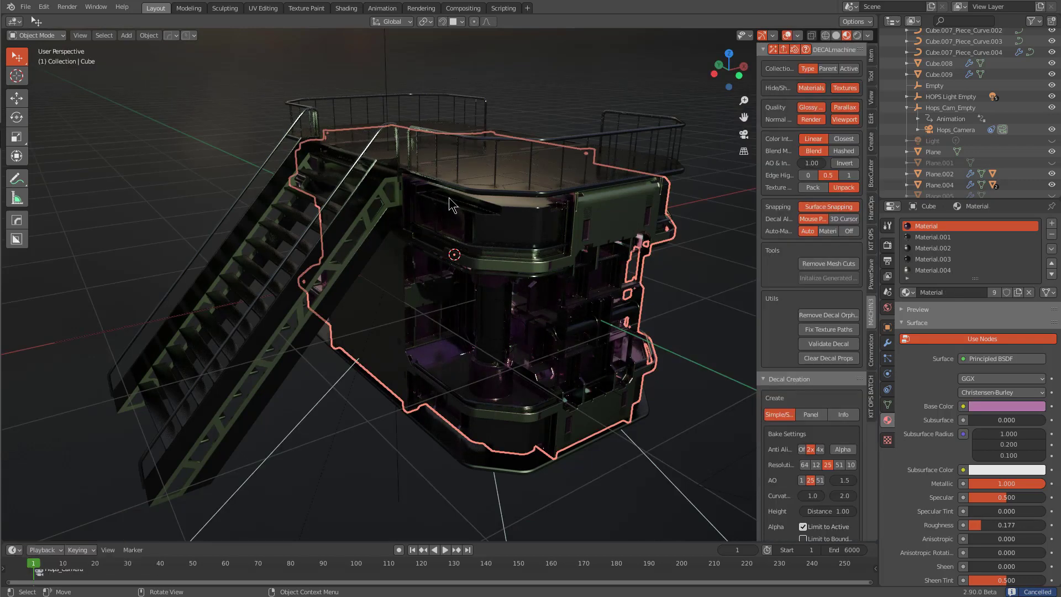
Step: Randomize the Cube body's first-slot material, Material, with Material Scroll in non-destructive mode and accept a light grey metallic variant
key("q")
key("m")
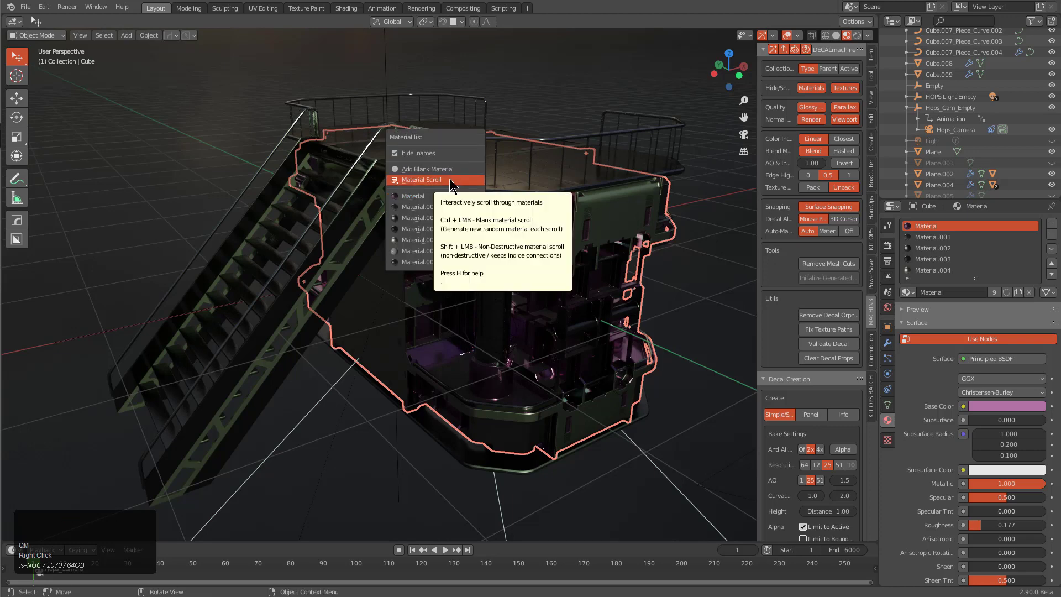
key("shift")
left_click(450, 180, "shift")
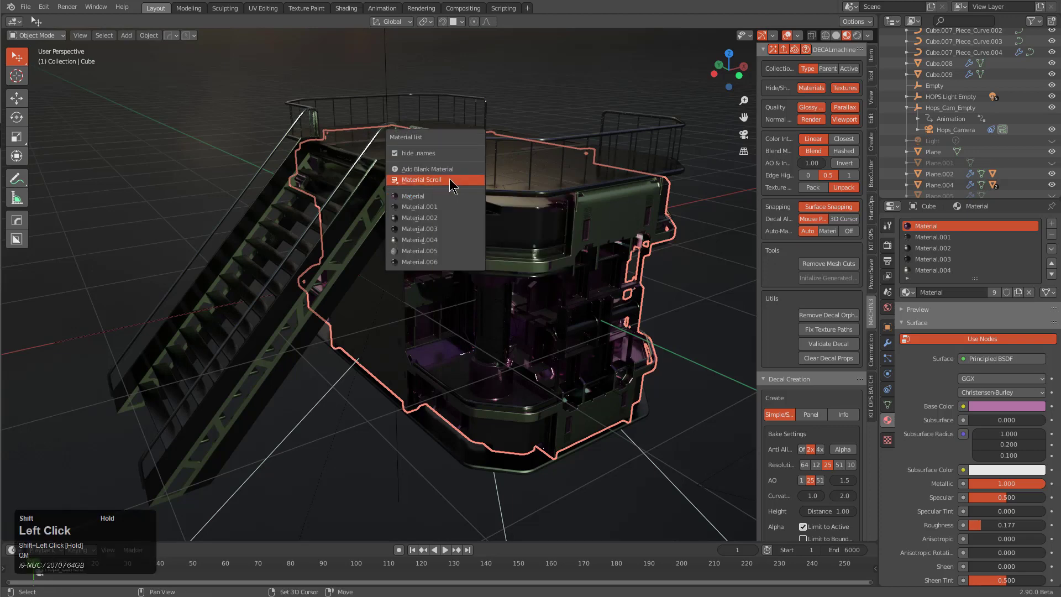
scroll(451, 187, "up", 1)
scroll(450, 186, "up", 2)
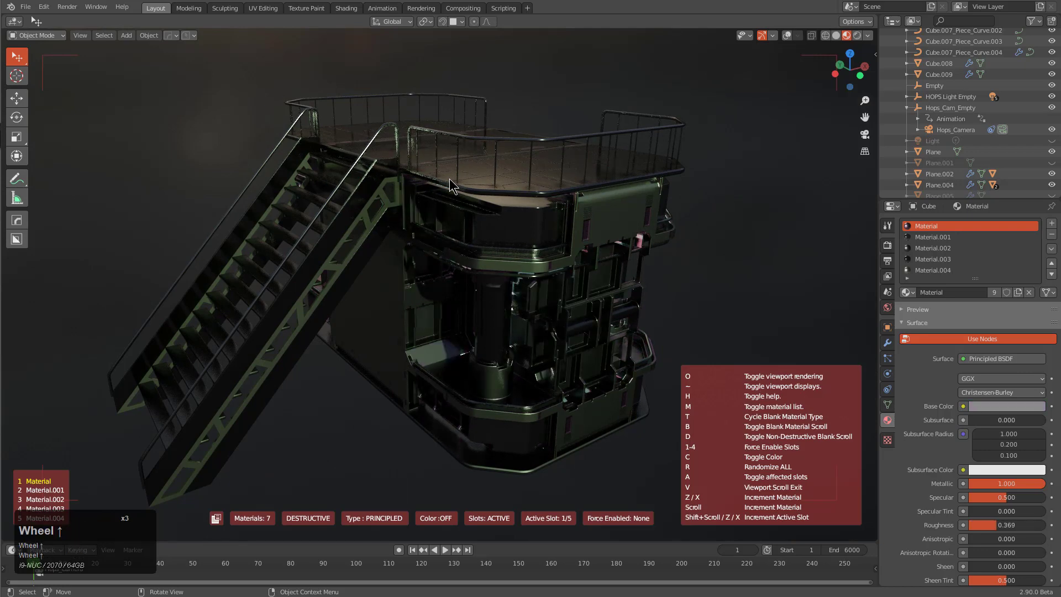
scroll(451, 187, "up", 1)
scroll(451, 186, "up", 2)
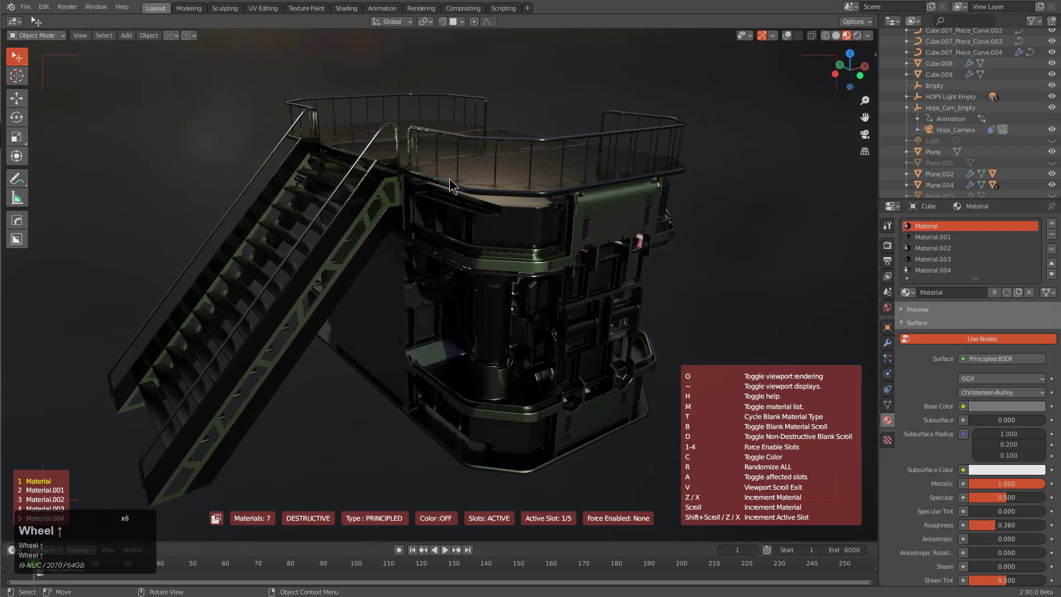
scroll(450, 186, "up", 3)
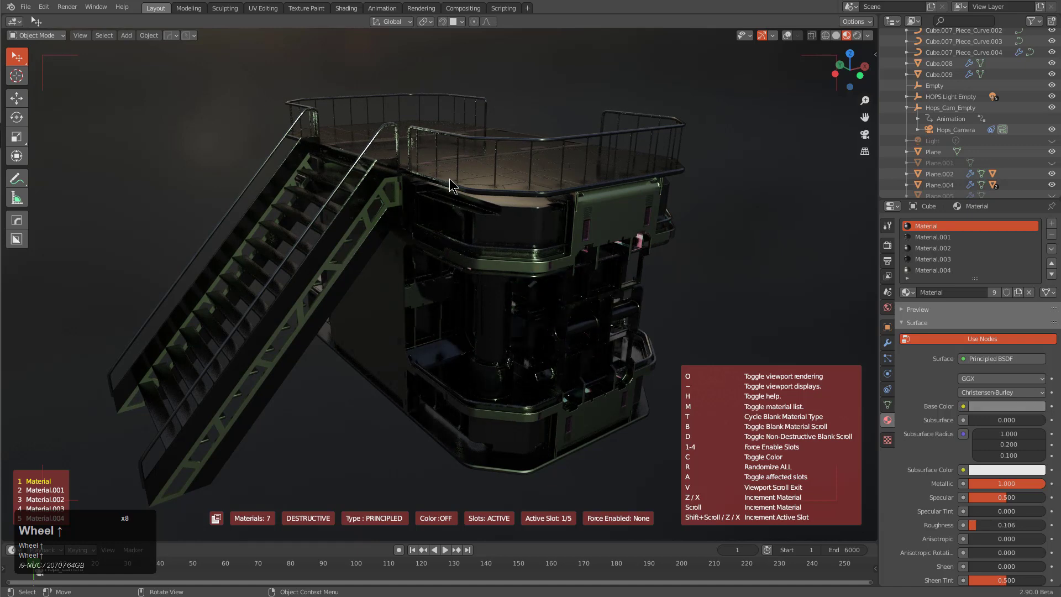
scroll(450, 186, "up", 2)
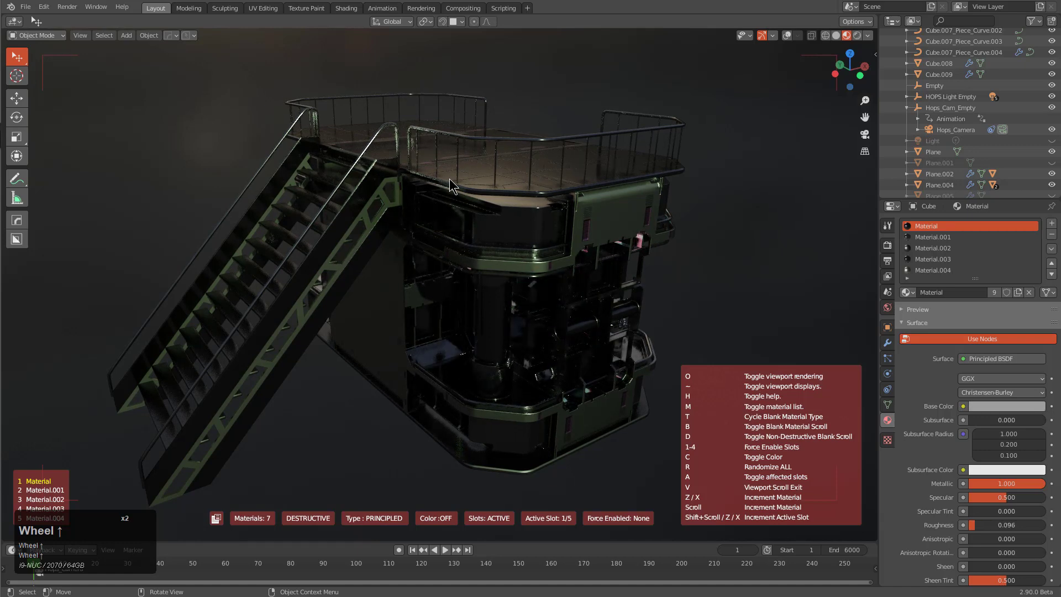
scroll(450, 186, "up", 1)
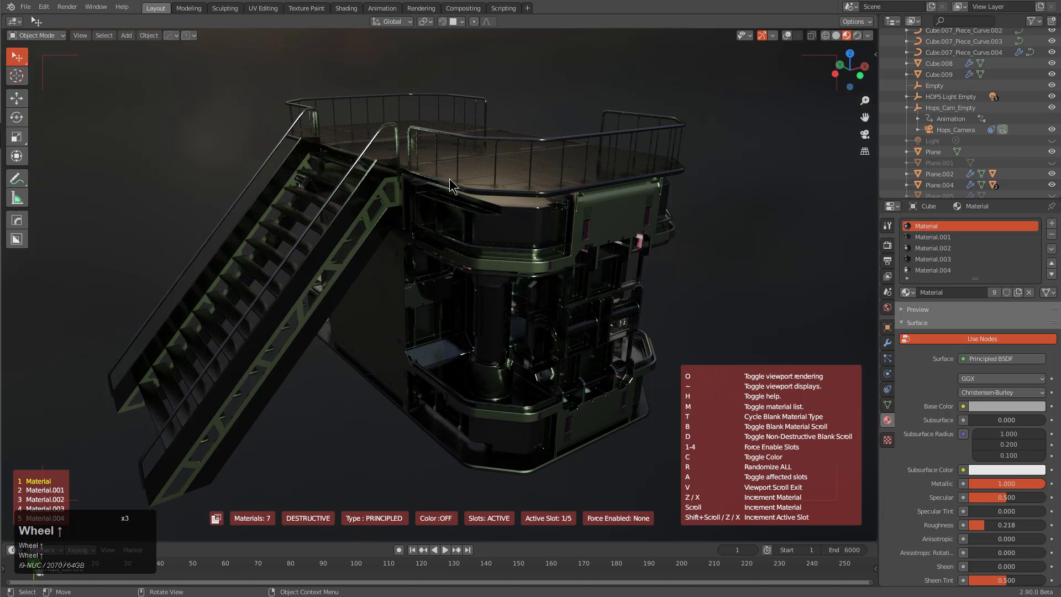
left_click(450, 186)
Step: Deselect everything and select the Plane.002 trim along the sides of the staircase
key("alt+a")
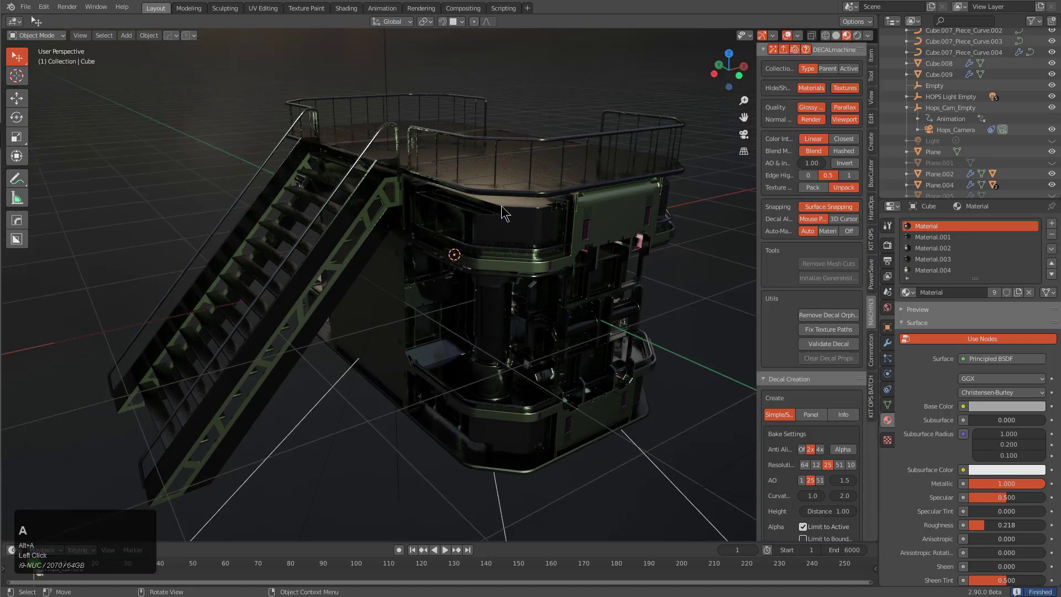
left_click(372, 228)
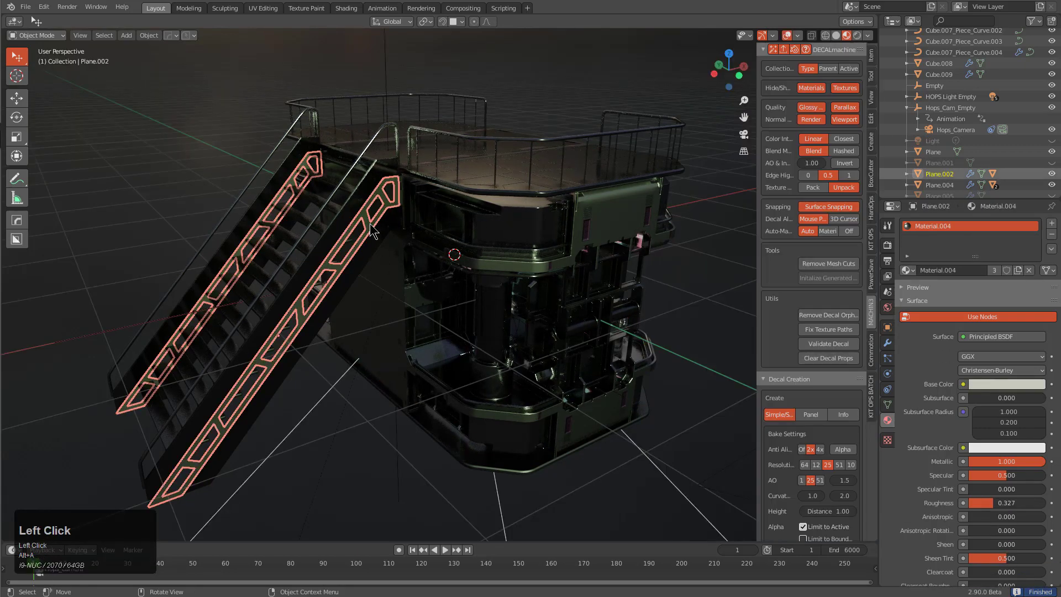
Step: Try Material Scroll in Blank mode on the Plane.002 stair trim, cycling it to Material.034, and cancel the scroll
key("m")
left_click(356, 225, "ctrl")
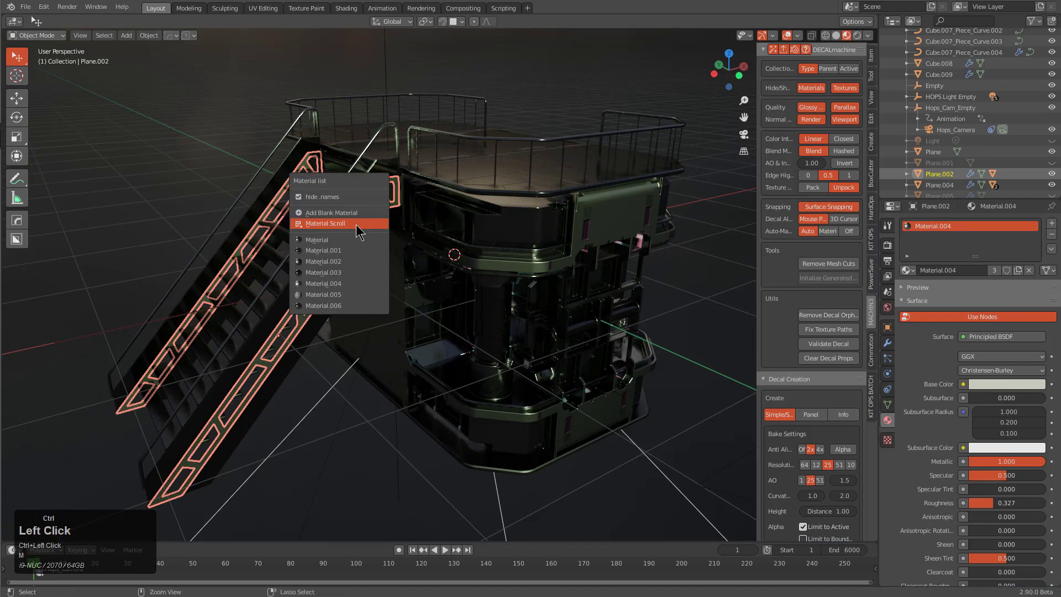
scroll(356, 226, "up", 2)
scroll(360, 232, "up", 5)
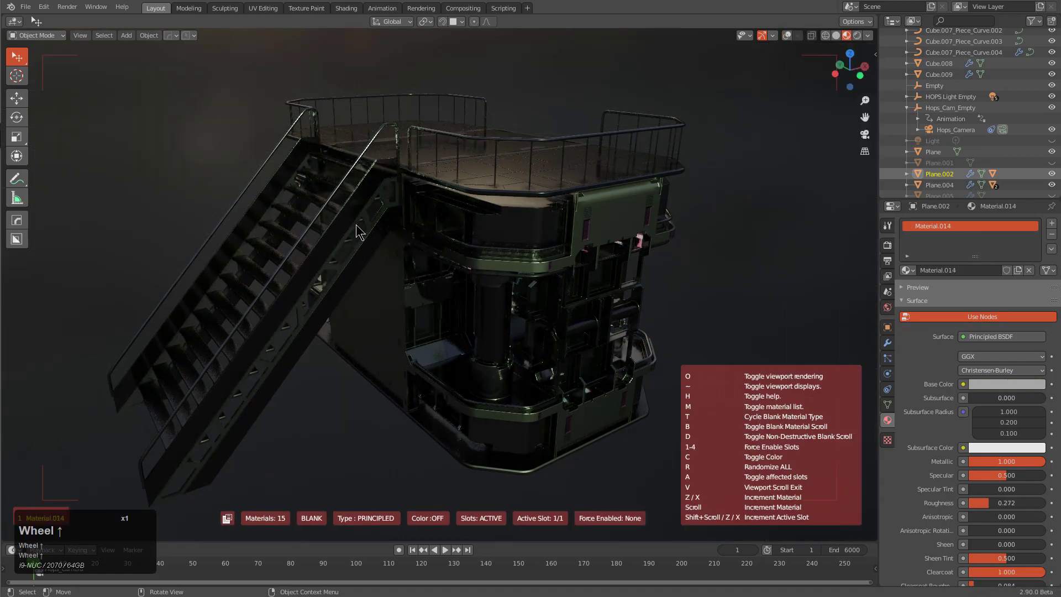
scroll(360, 233, "up", 7)
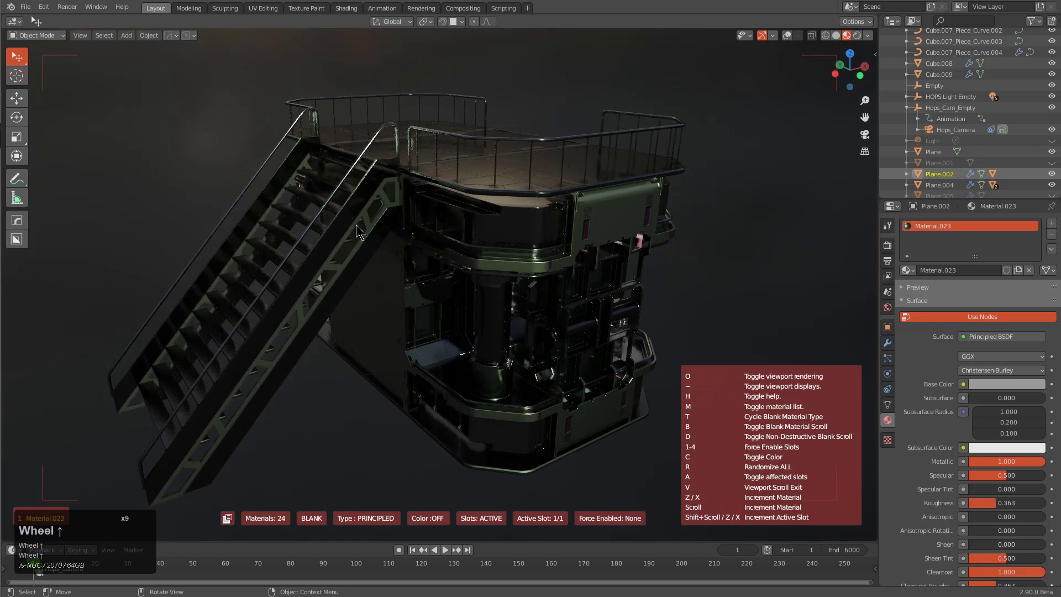
scroll(359, 232, "up", 6)
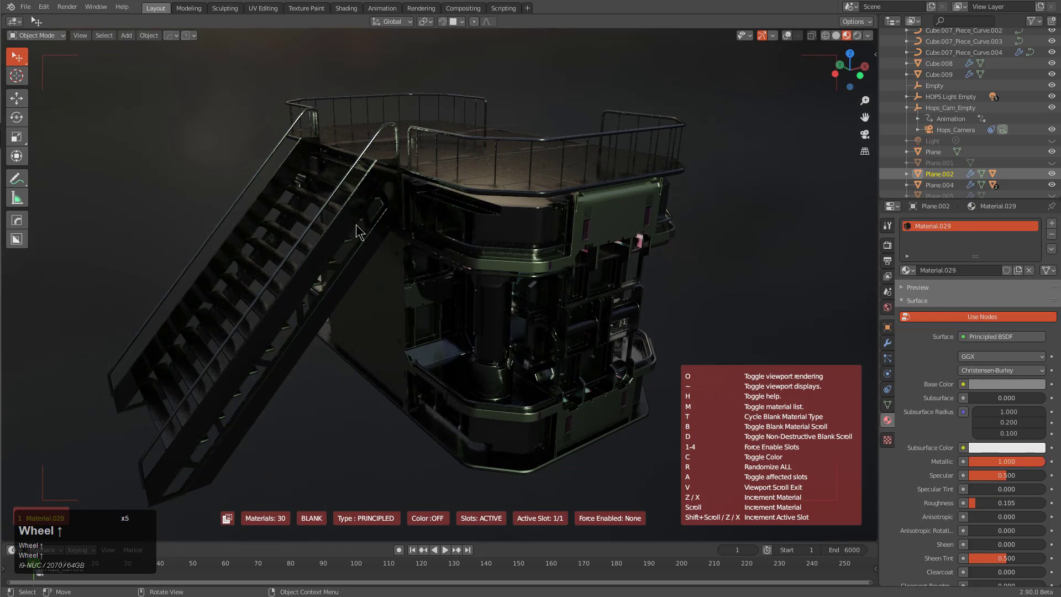
scroll(356, 226, "up", 5)
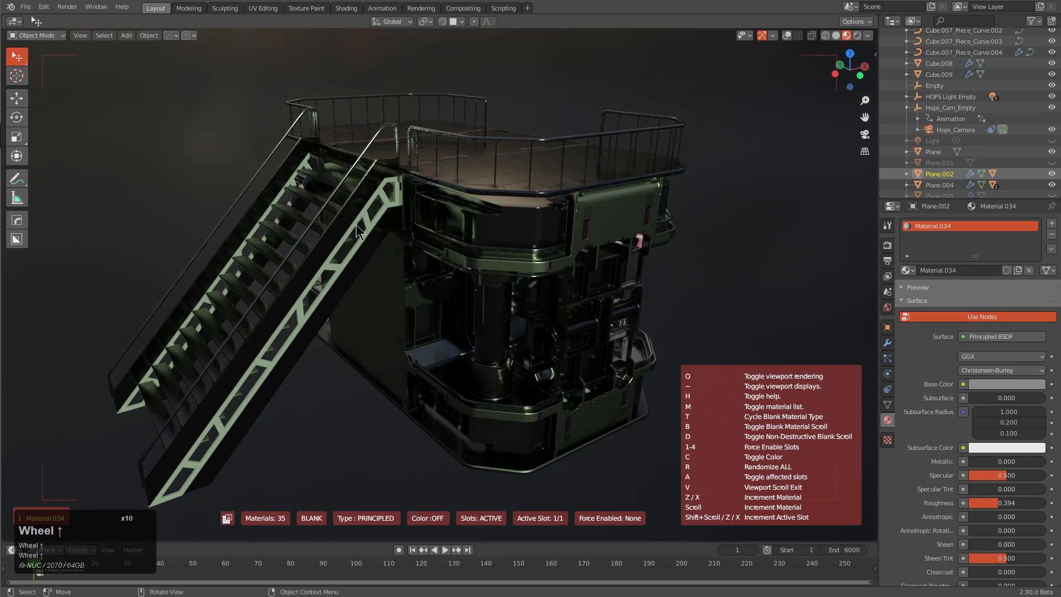
right_click(356, 224)
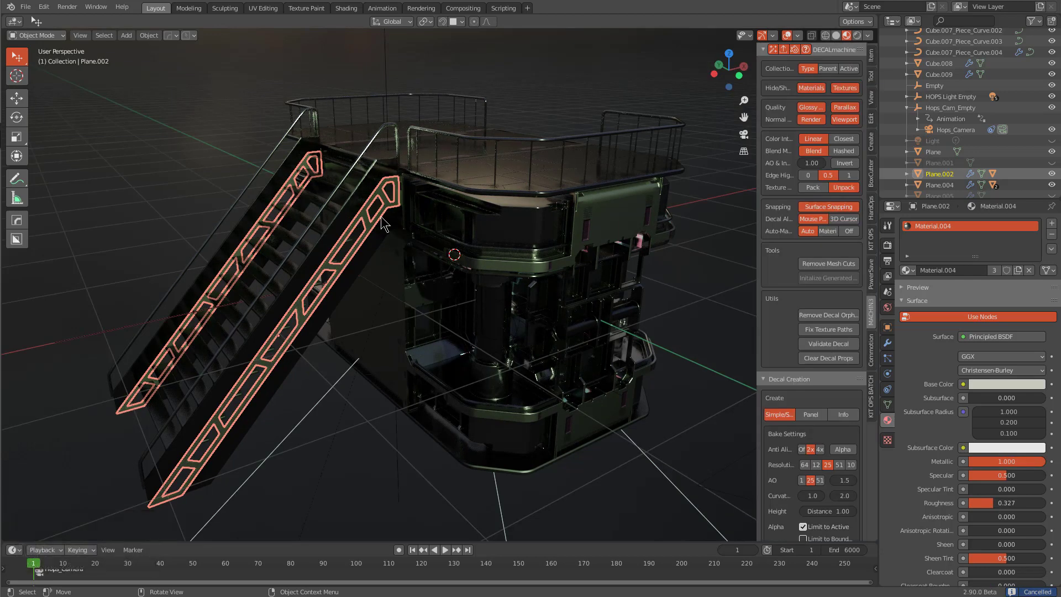
Step: Randomize Material.004 on the stair trim with non-destructive Material Scroll, enable Color, and accept a dusty pink metallic variant
key("m")
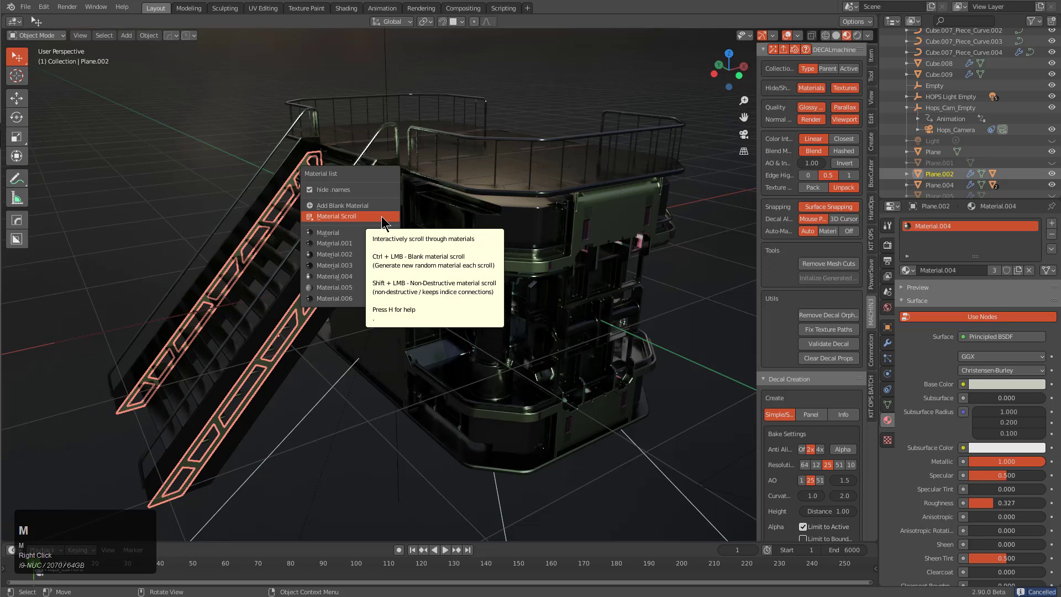
left_click(383, 220)
scroll(385, 224, "up", 4)
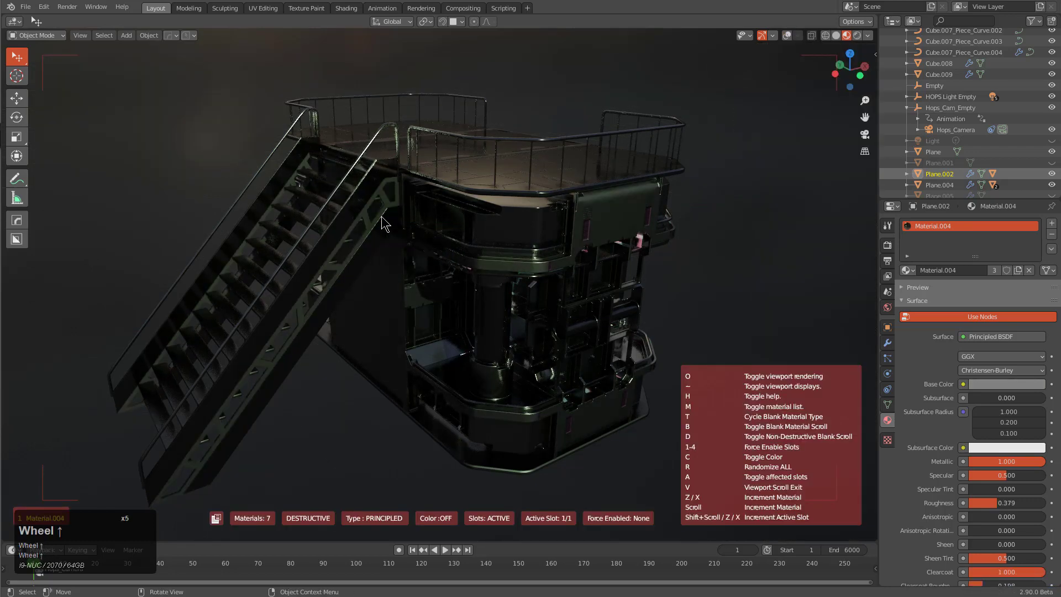
scroll(385, 224, "up", 2)
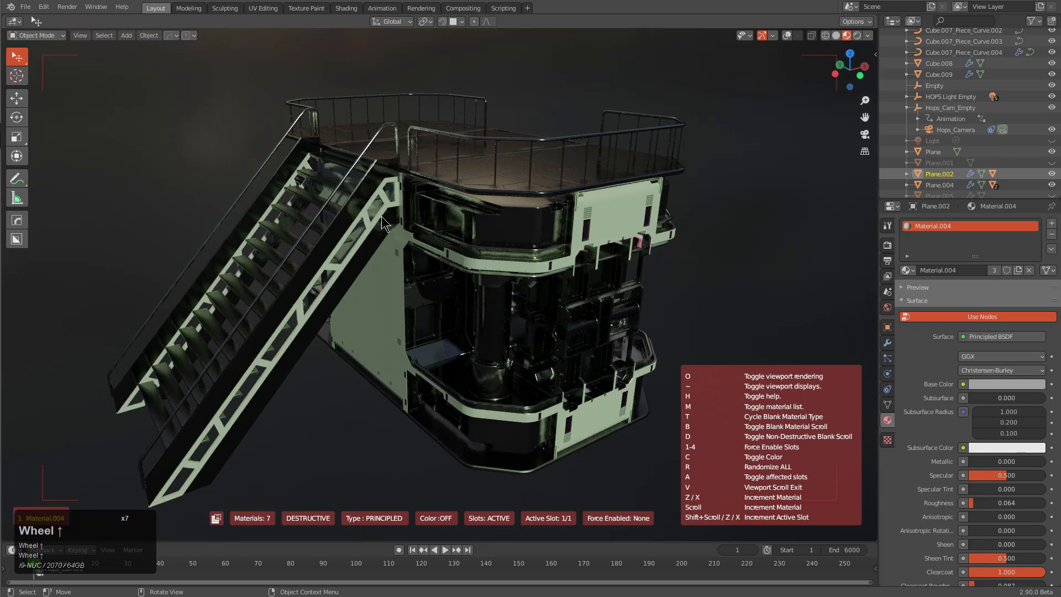
scroll(386, 224, "up", 3)
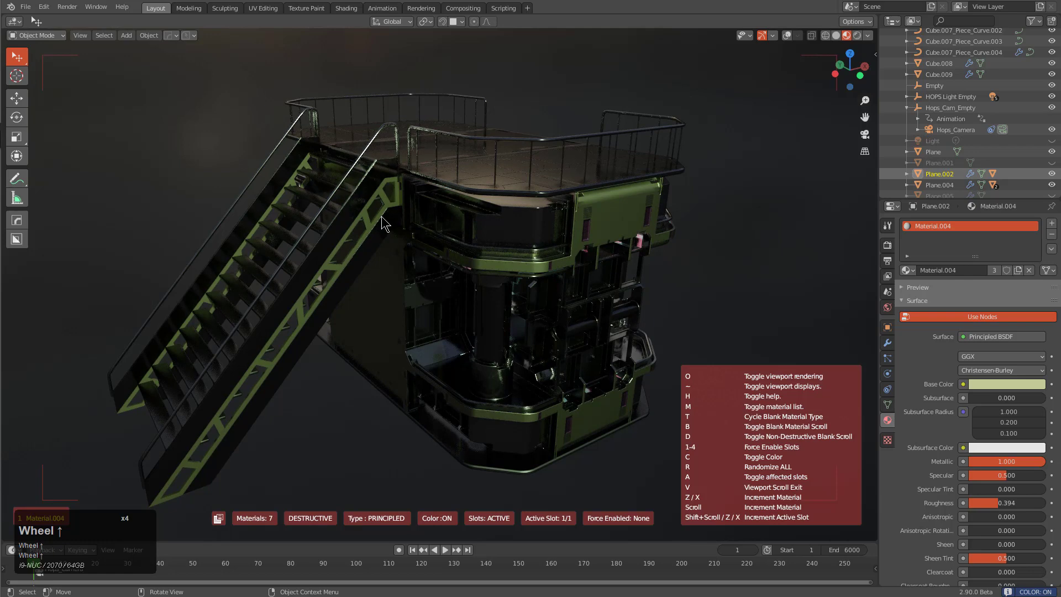
scroll(385, 224, "up", 3)
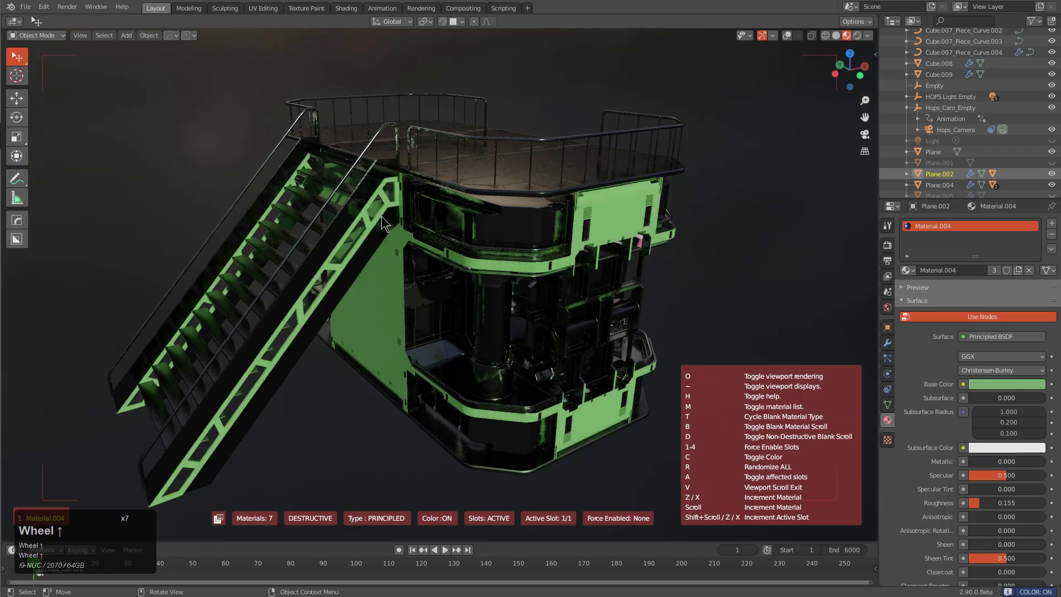
scroll(385, 224, "up", 2)
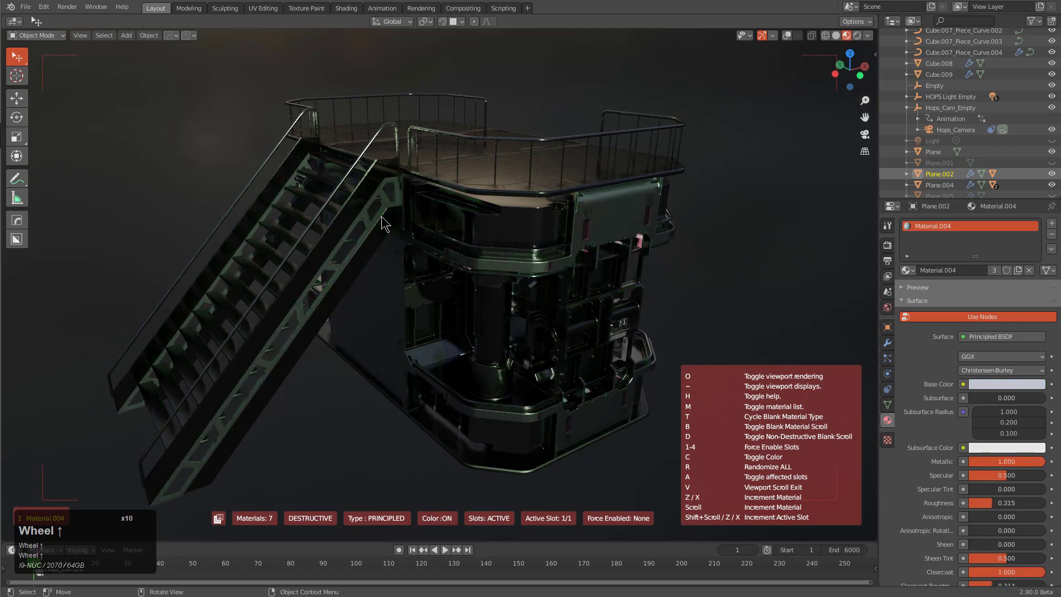
scroll(385, 224, "up", 3)
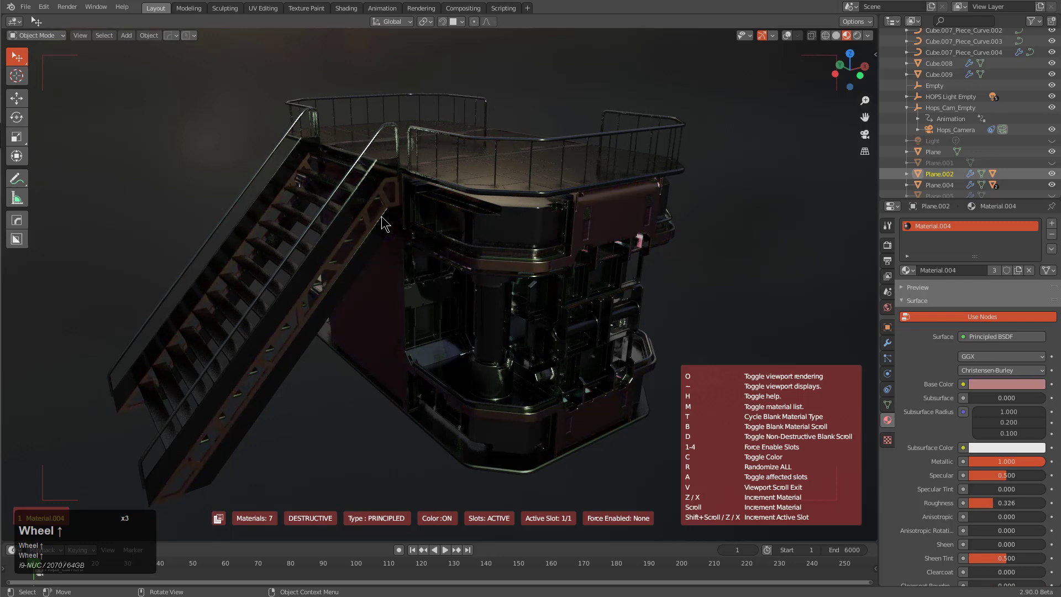
left_click(385, 223)
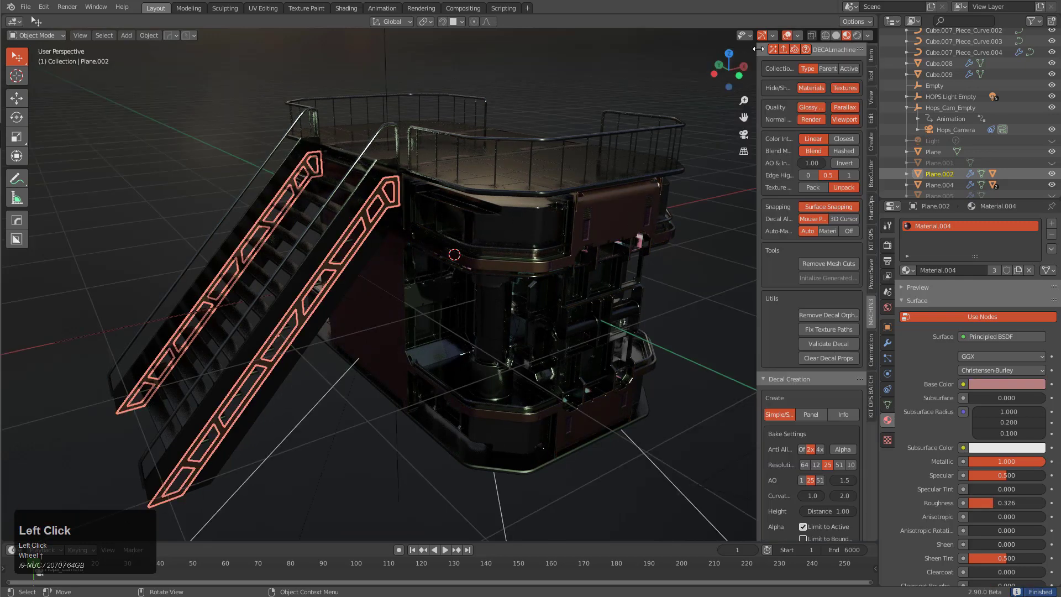
left_click(785, 35)
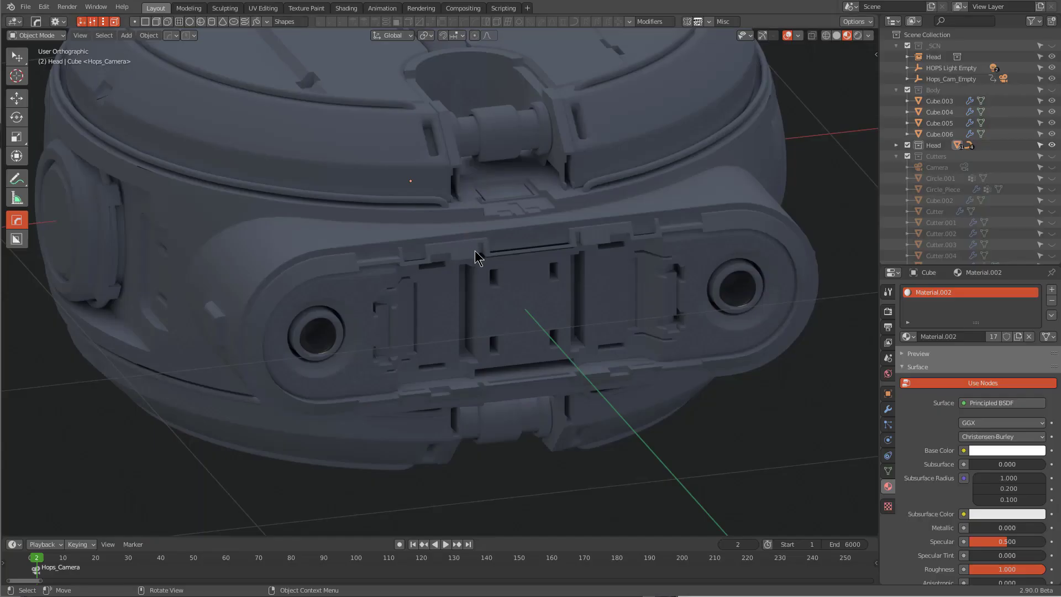
Step: In the head scene, select the Cube shell and slice a small box with BoxCutter just above the recessed panel's stepped rim
middle_click_drag(482, 262, 466, 263)
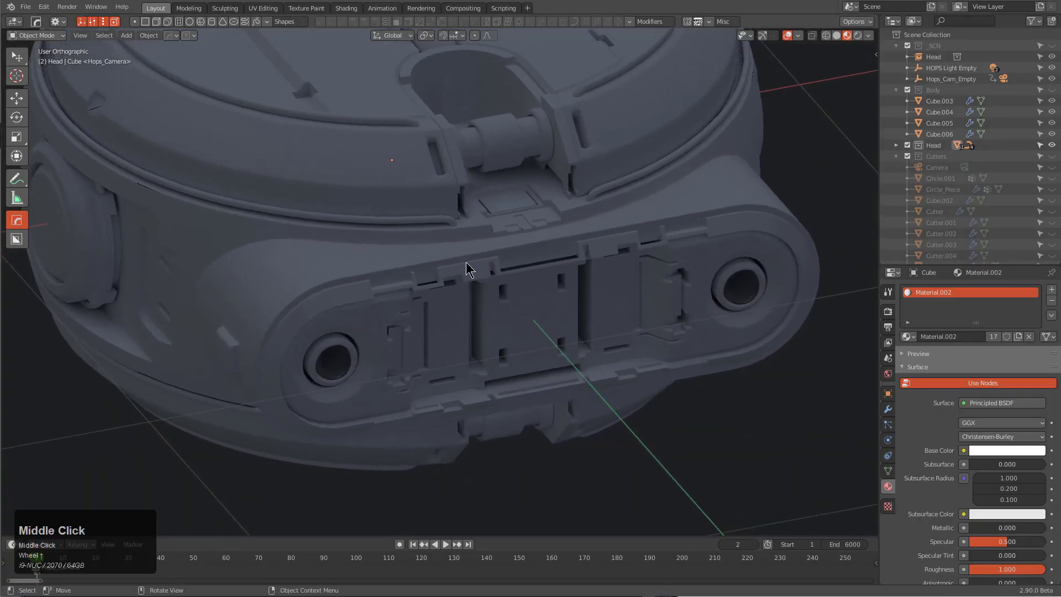
scroll(466, 263, "up", 2)
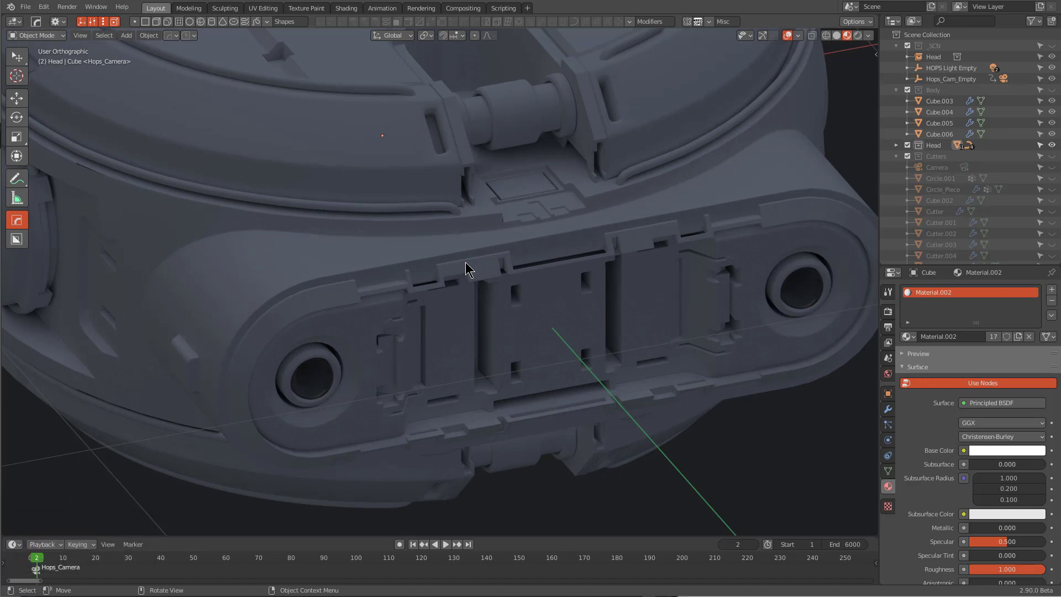
scroll(386, 289, "up", 2)
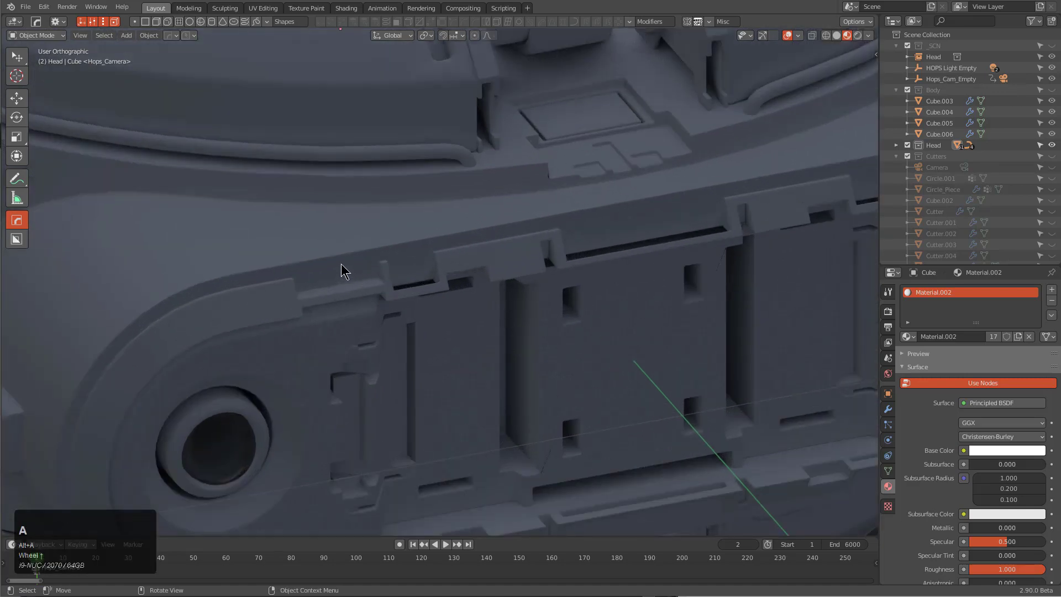
left_click(336, 259)
middle_click_drag(333, 256, 398, 265)
scroll(431, 254, "up", 2)
key("alt+w")
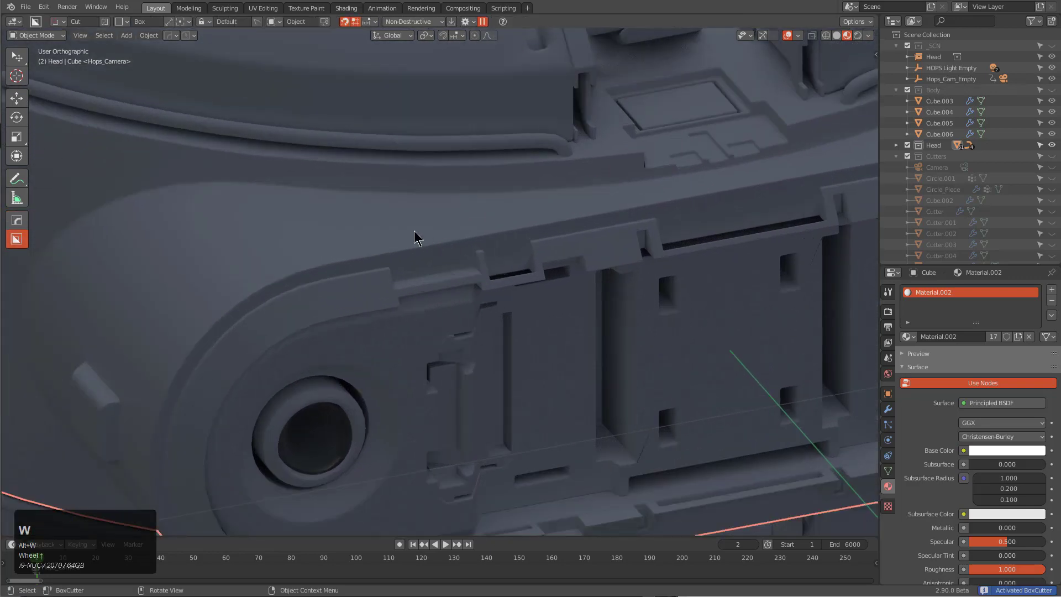
mouse_move(462, 217)
left_mouse_down()
mouse_move(431, 256)
mouse_move(446, 287)
mouse_move(448, 276)
left_mouse_up()
key("x")
left_click_drag(483, 225, 413, 263)
key("Escape")
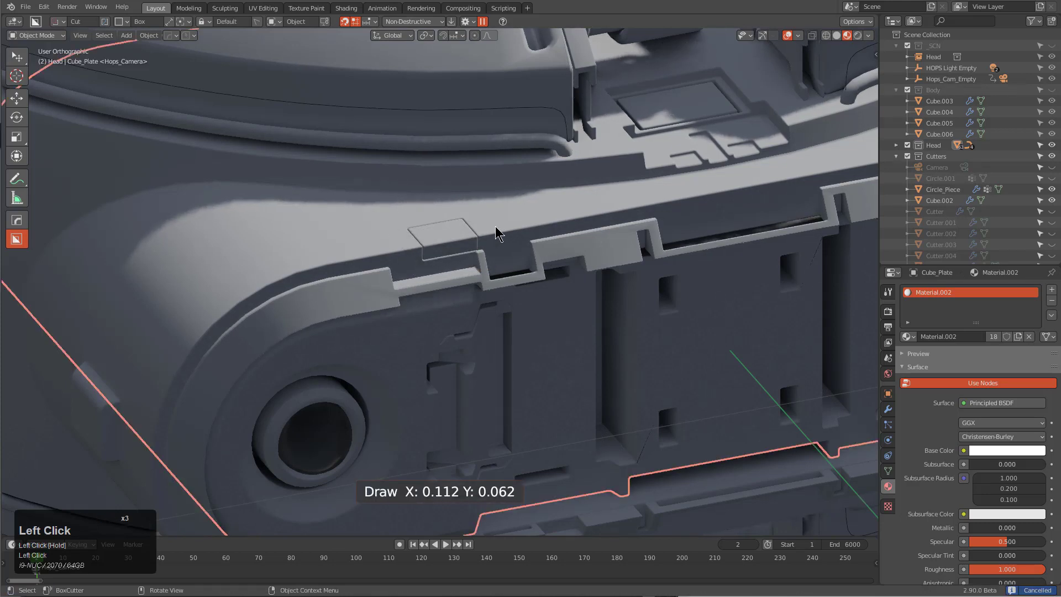
mouse_move(495, 226)
left_mouse_down()
mouse_move(417, 260)
mouse_move(414, 283)
left_mouse_up()
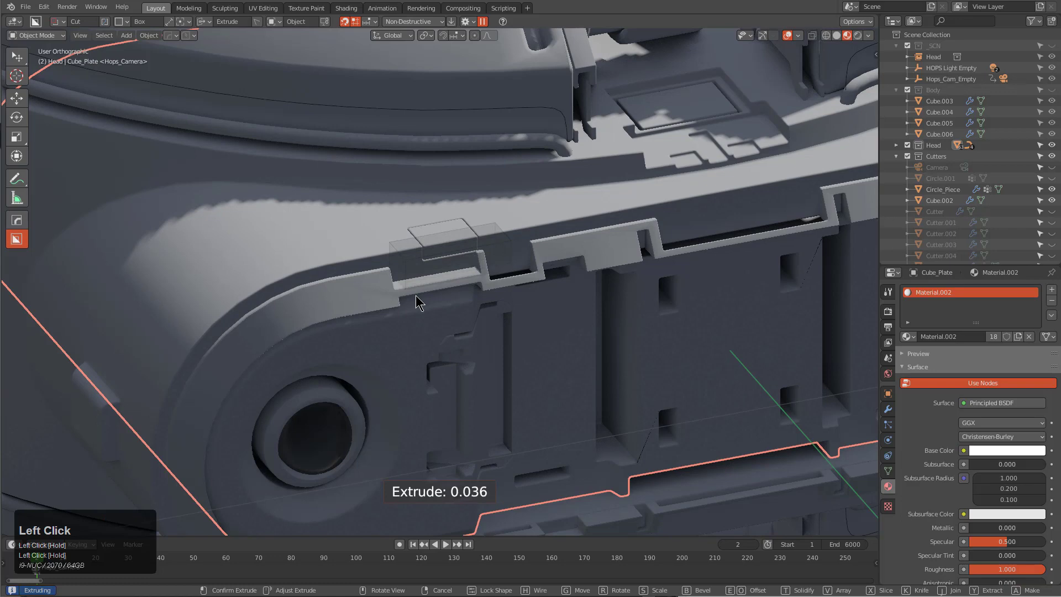
right_click(403, 255)
Step: Reselect the head's Cube shell and slice a wider box around the first small slice with BoxCutter, extruded about 0.033
scroll(401, 258, "down", 3)
scroll(400, 264, "down", 2)
left_click(400, 263)
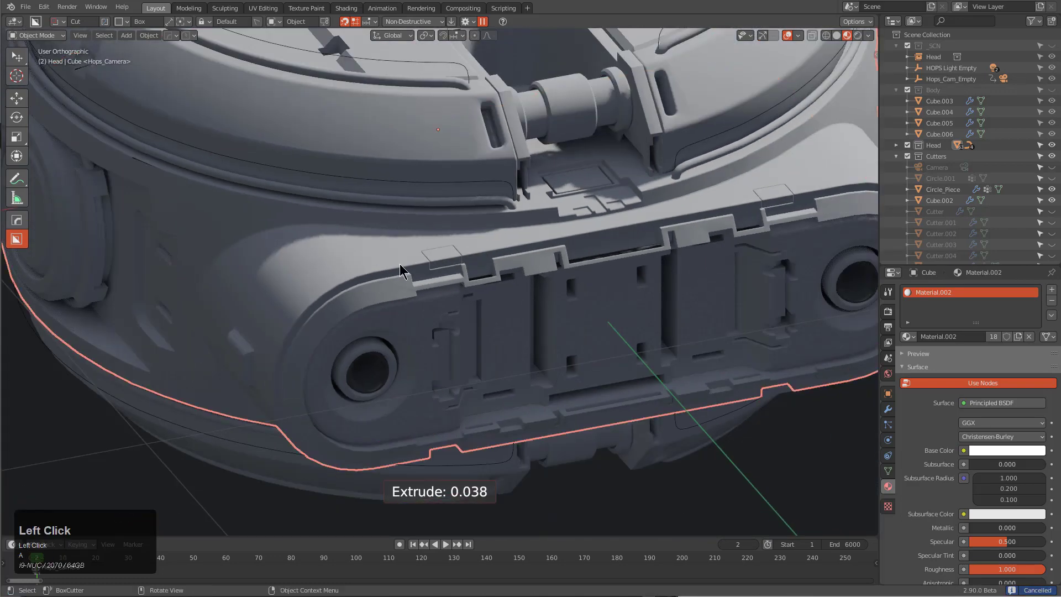
scroll(430, 257, "up", 3)
mouse_move(459, 230)
left_mouse_down()
mouse_move(460, 249)
mouse_move(416, 272)
mouse_move(420, 282)
left_mouse_up()
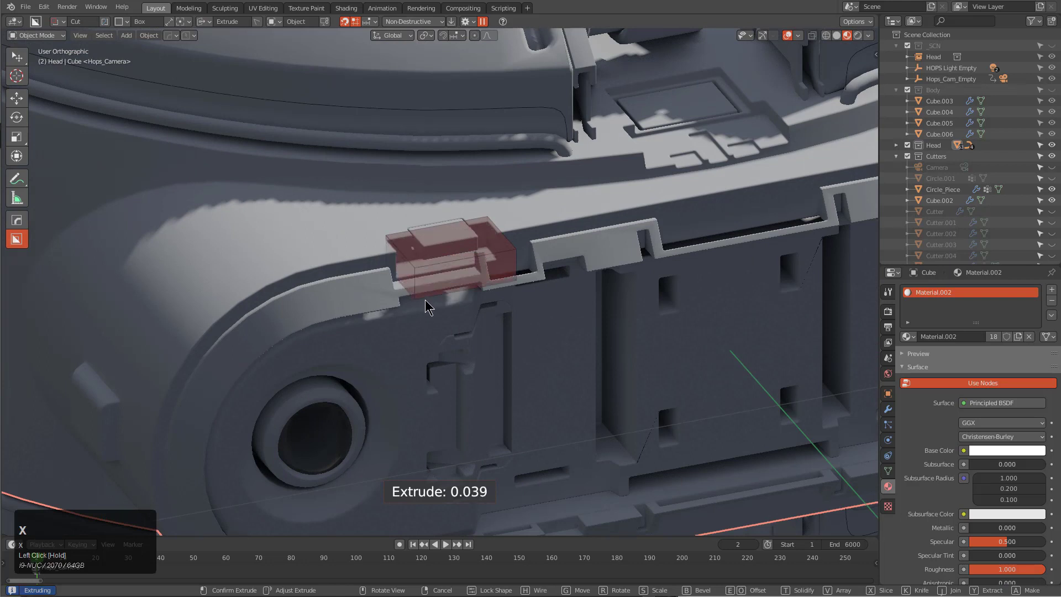
key("x")
left_click(429, 305)
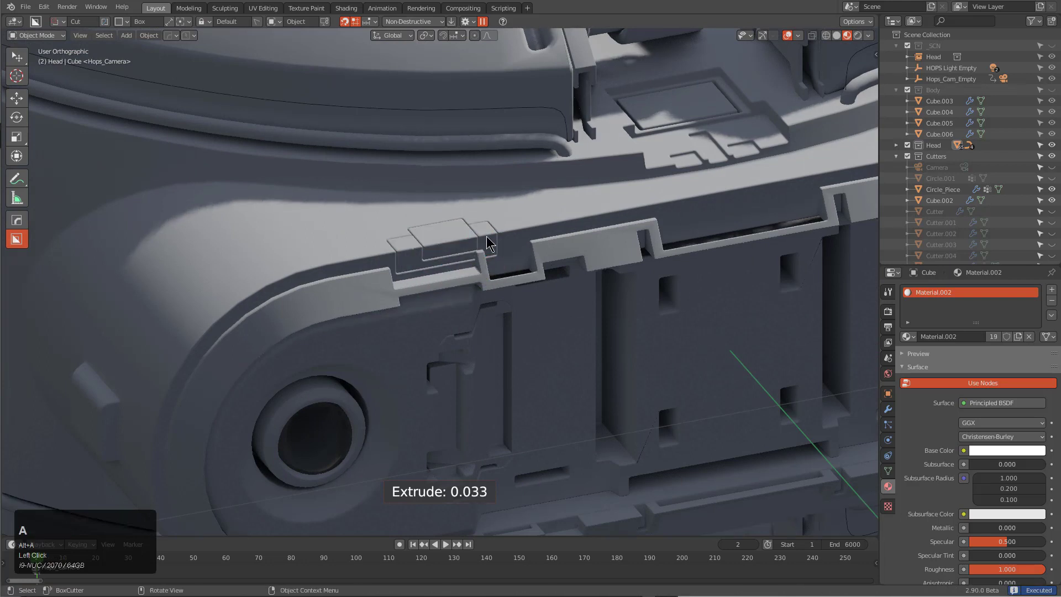
Step: Select the new wider slice piece, Slice.004, and give it a blank Emission material
left_click(485, 245)
key("m")
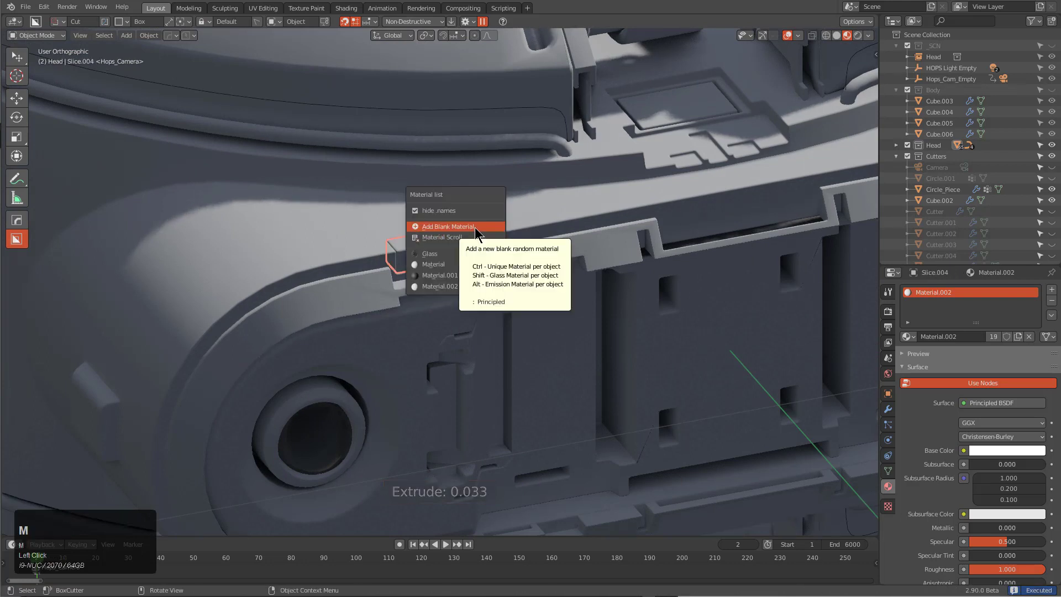
left_click(475, 227, "alt")
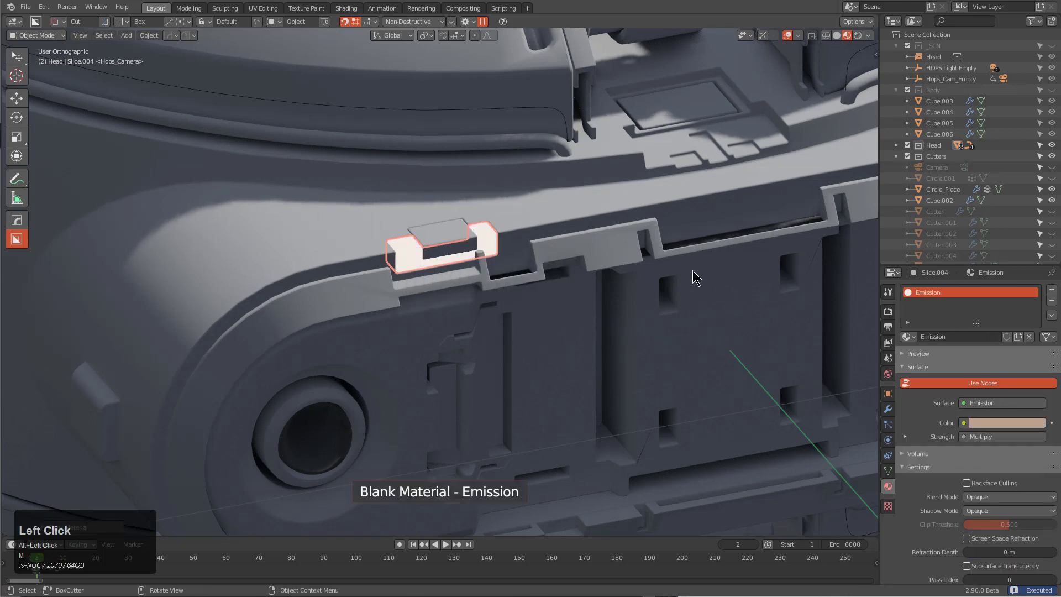
Step: Expand the wider slice's Emission strength settings, play the animation, and set the multiplied Floor value to 18
left_click(906, 436)
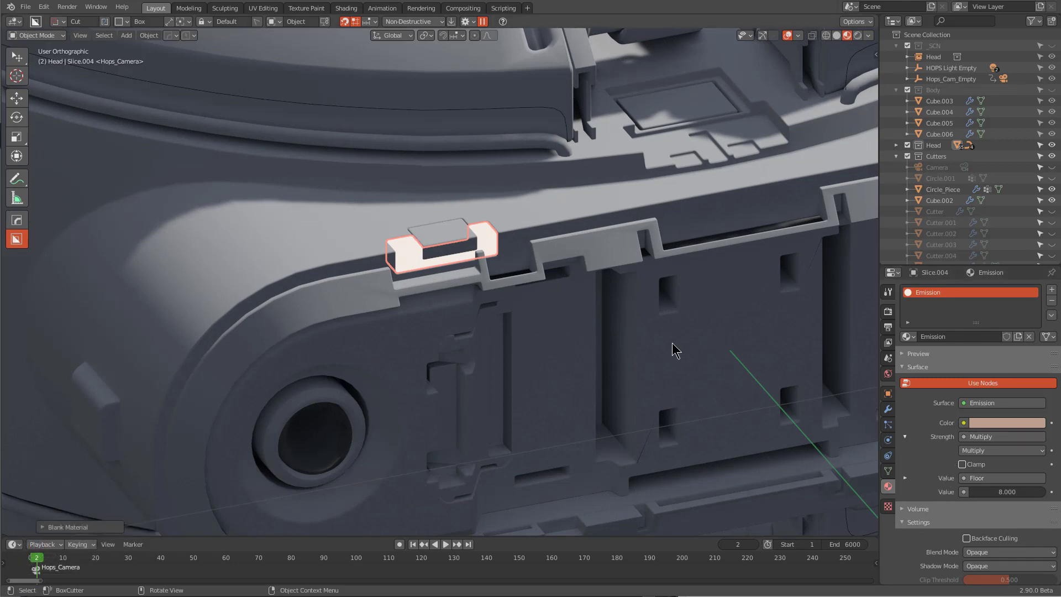
key("space")
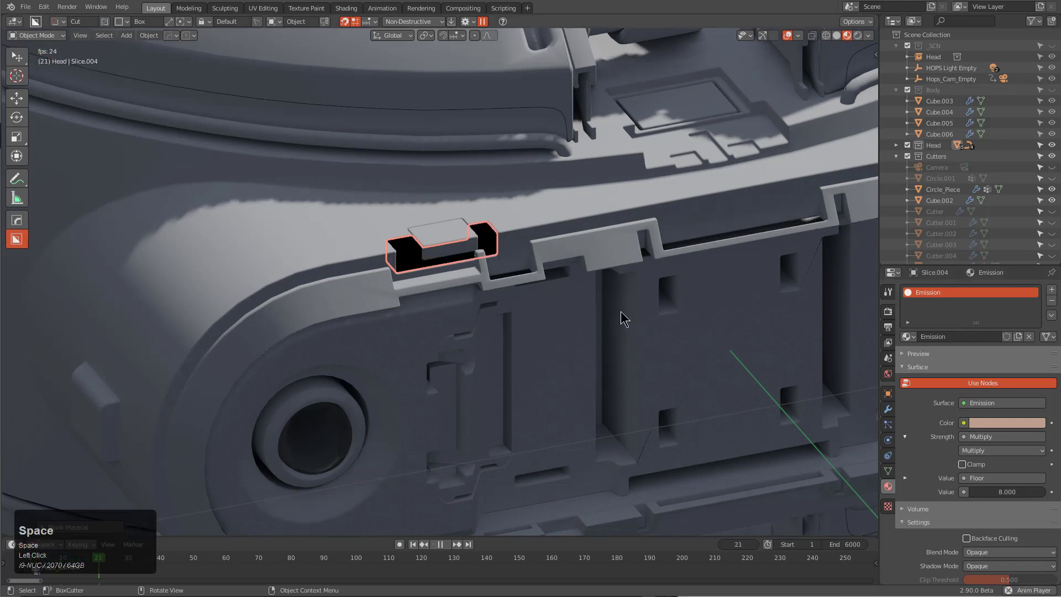
left_click(691, 351)
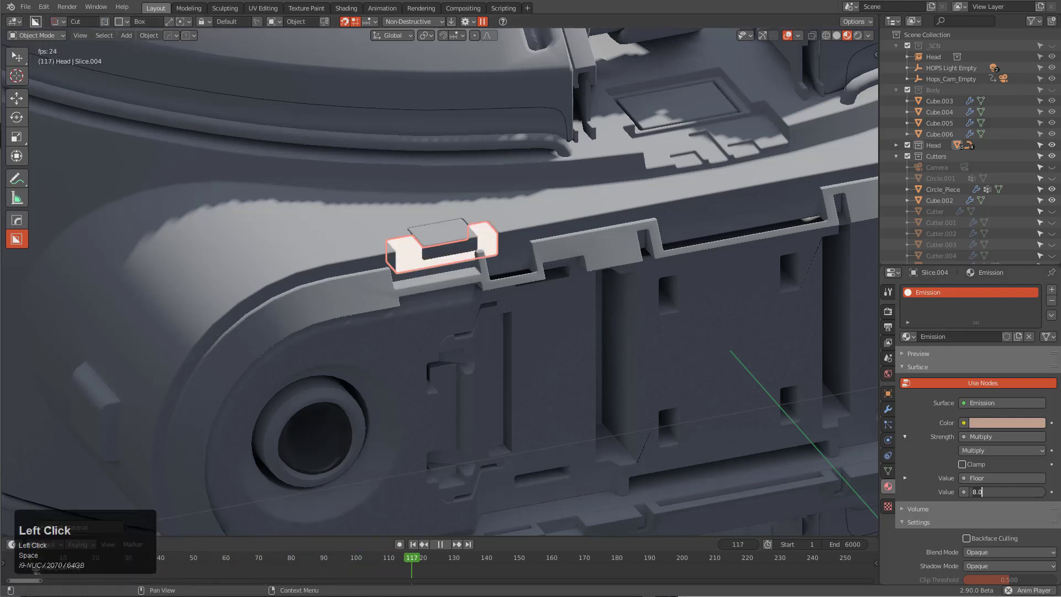
type("18")
key("KP_Enter")
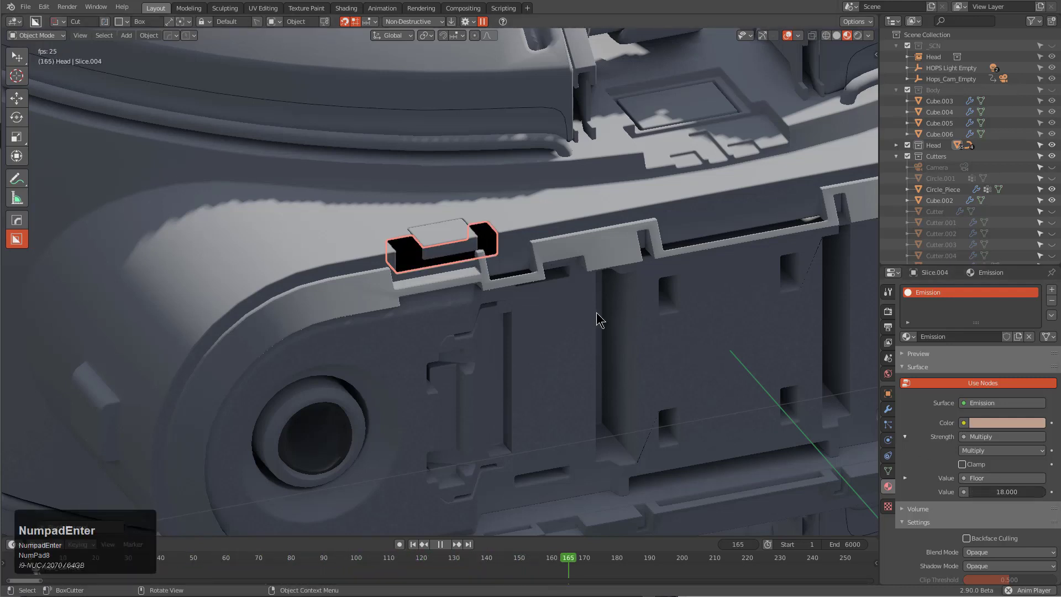
Step: Select the small inner slice, start blank Material Scroll on it, and cycle through several random Principled materials
left_click(457, 251)
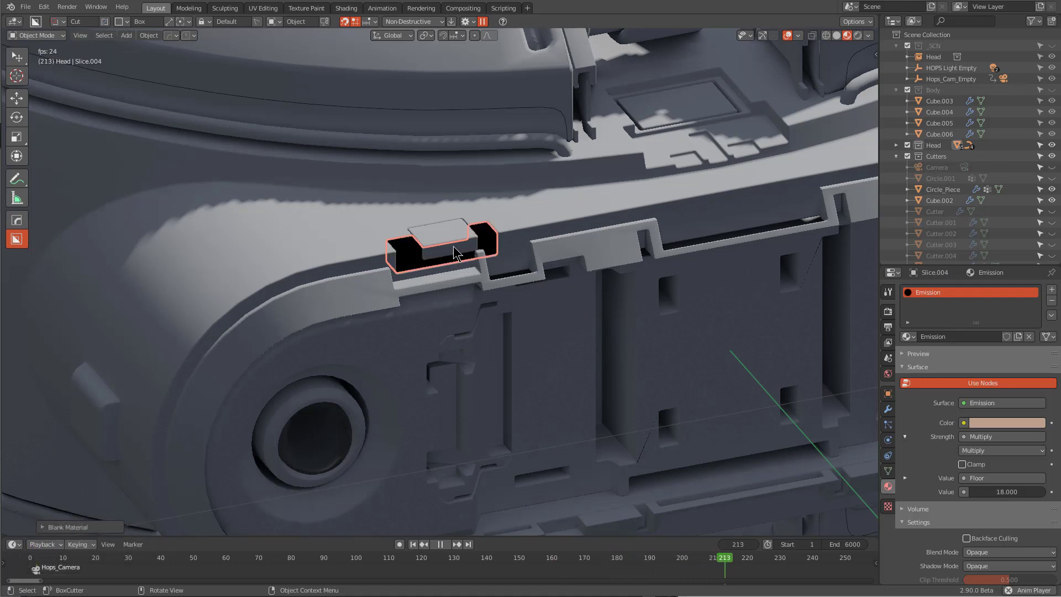
left_click(453, 247)
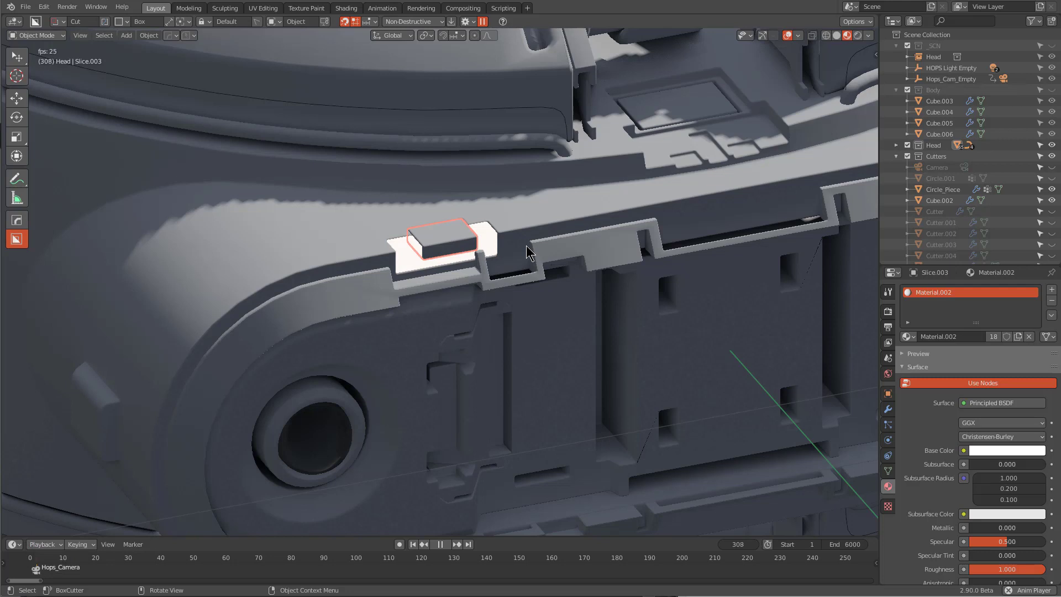
key("m")
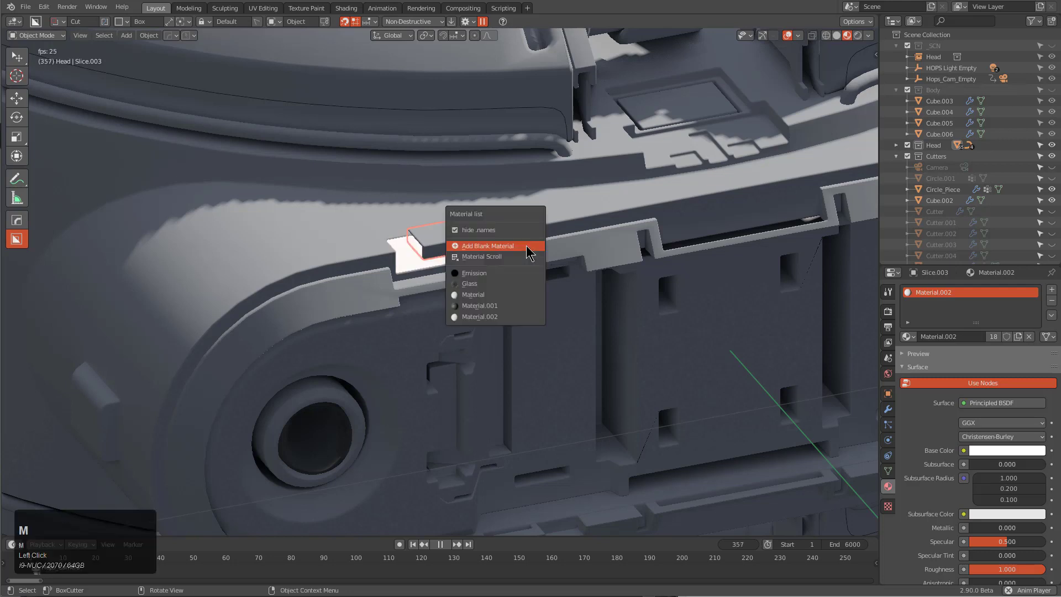
left_click(516, 256)
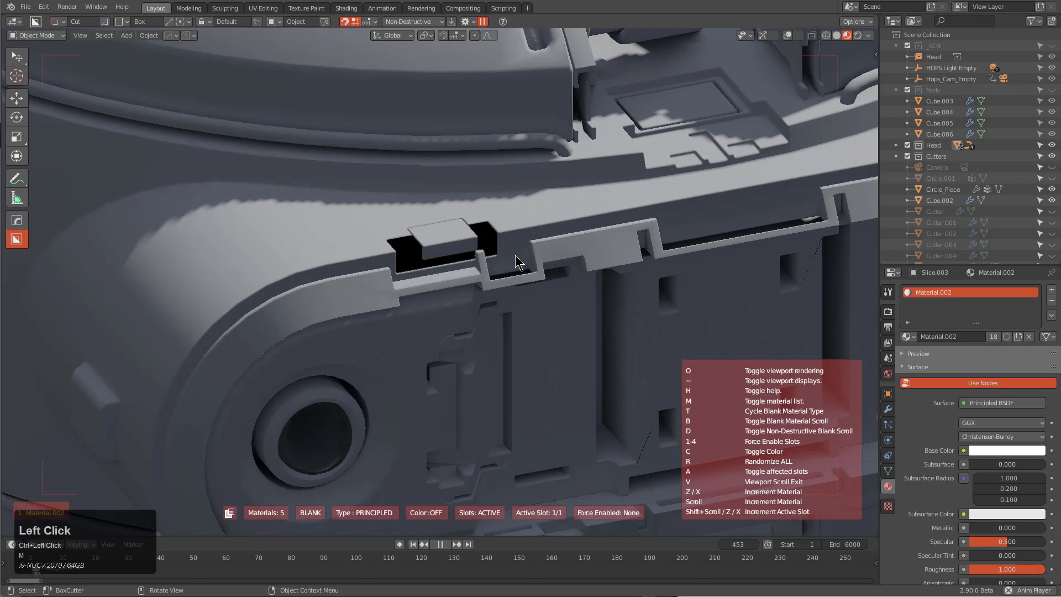
scroll(517, 262, "up", 2)
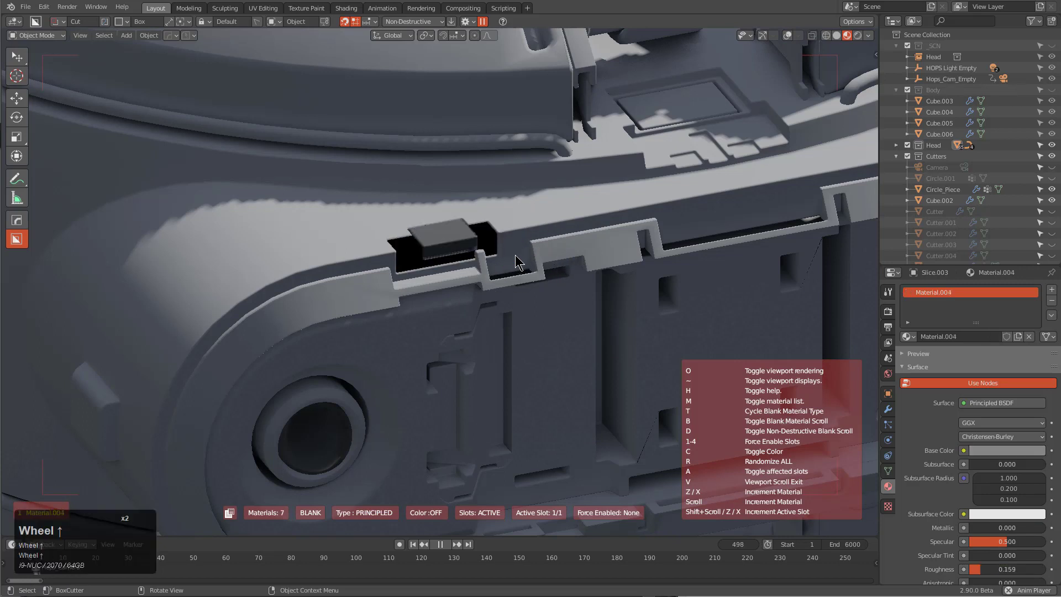
scroll(517, 261, "up", 5)
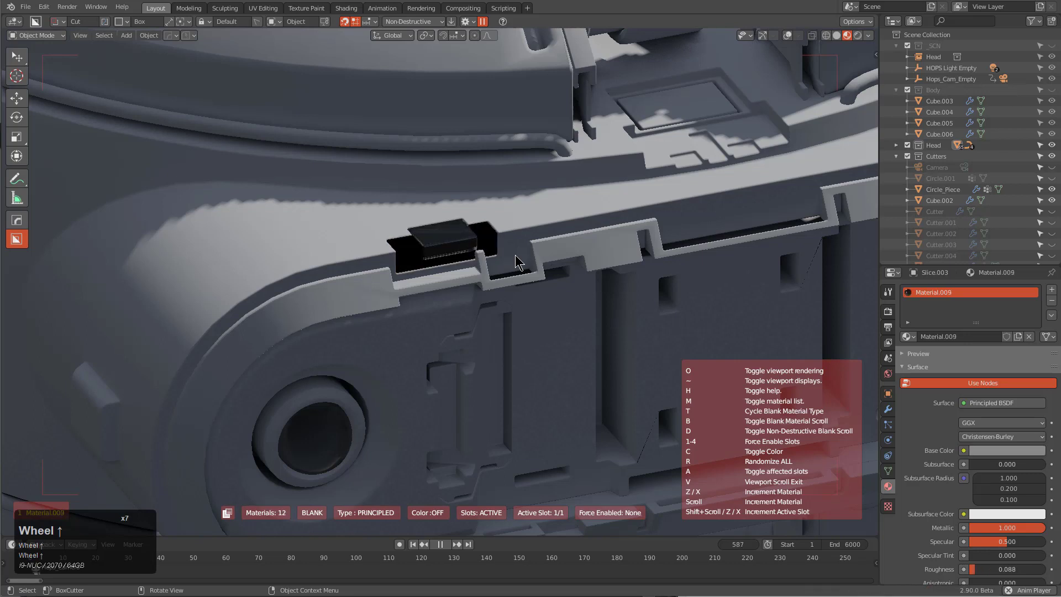
Step: Toggle Material Scroll's viewport display and cycle its blank material type from Principled past Carpaint to Emission
key("grave")
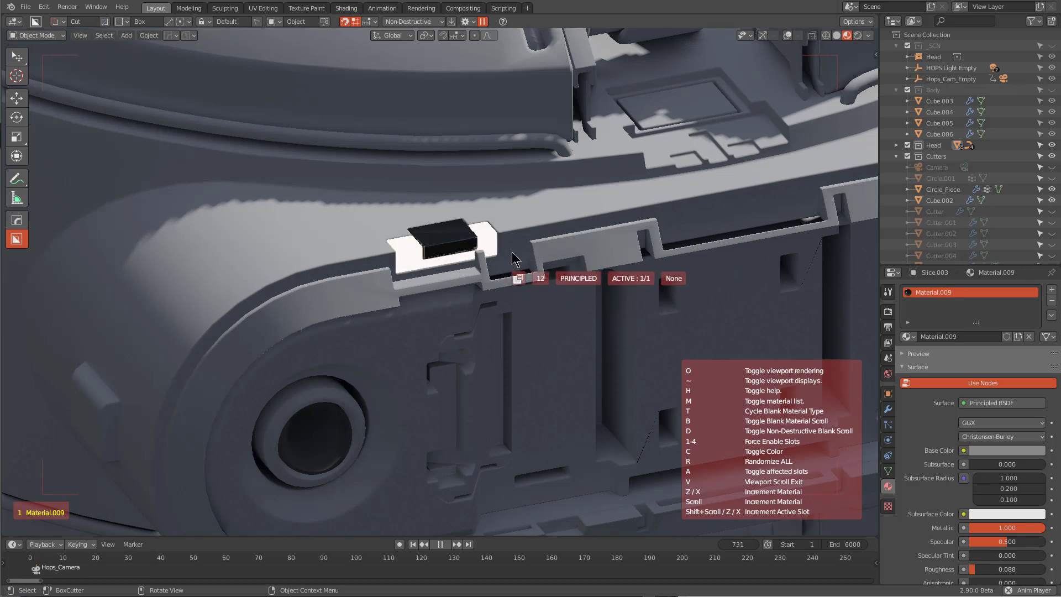
key("t")
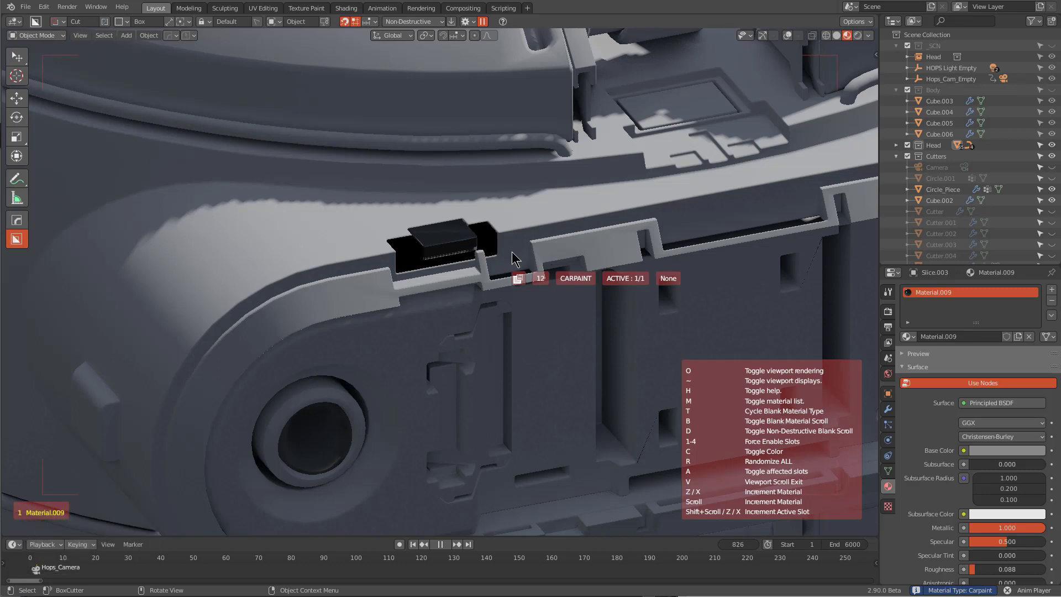
key("t")
key("t")
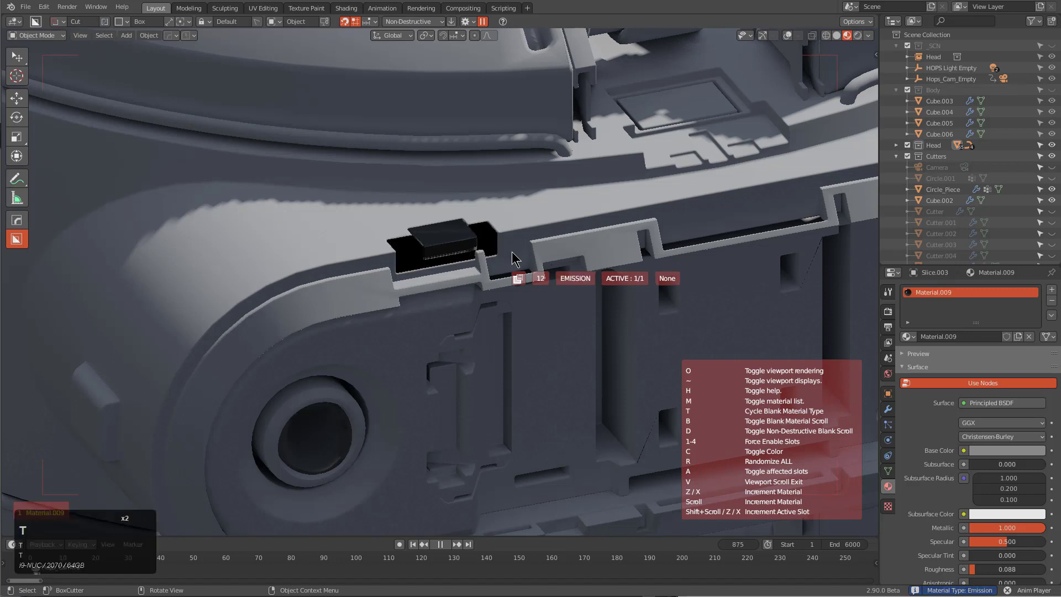
Step: Cycle through random emission glow materials on the small slice and accept a bright pink one
scroll(513, 258, "up", 3)
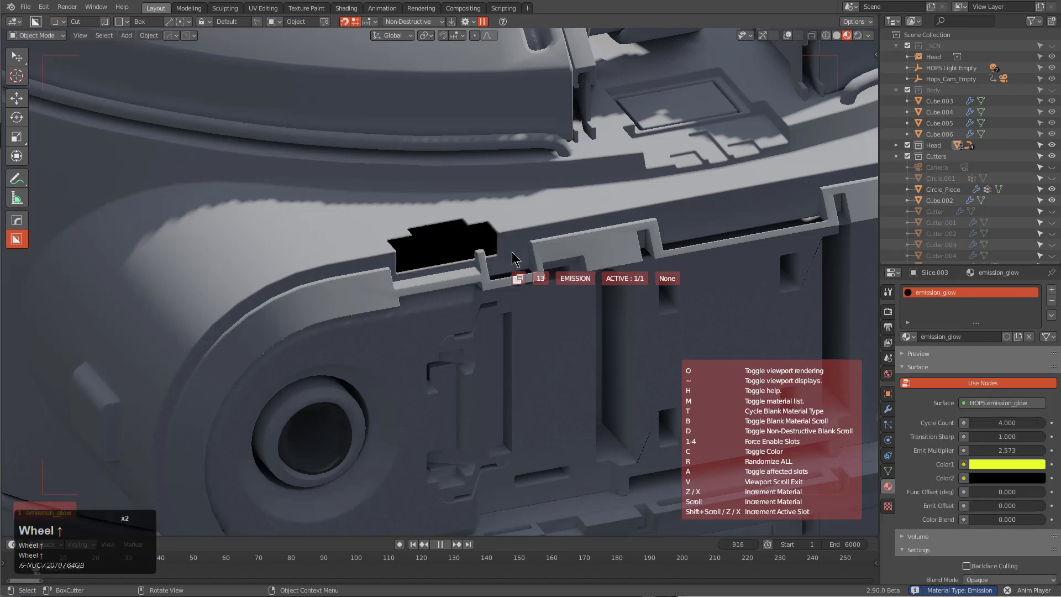
scroll(512, 258, "up", 1)
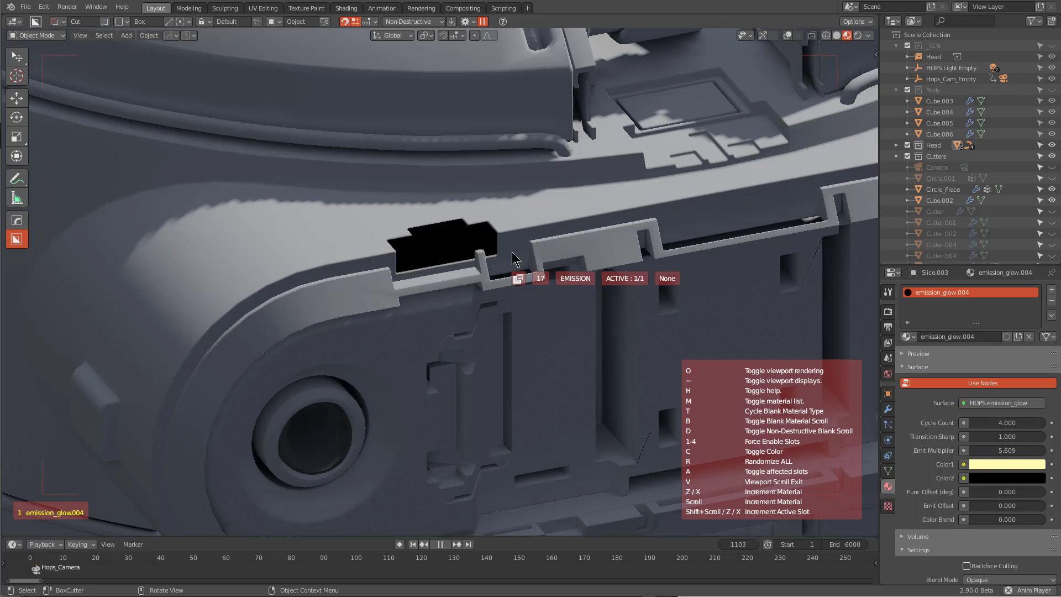
scroll(513, 258, "up", 4)
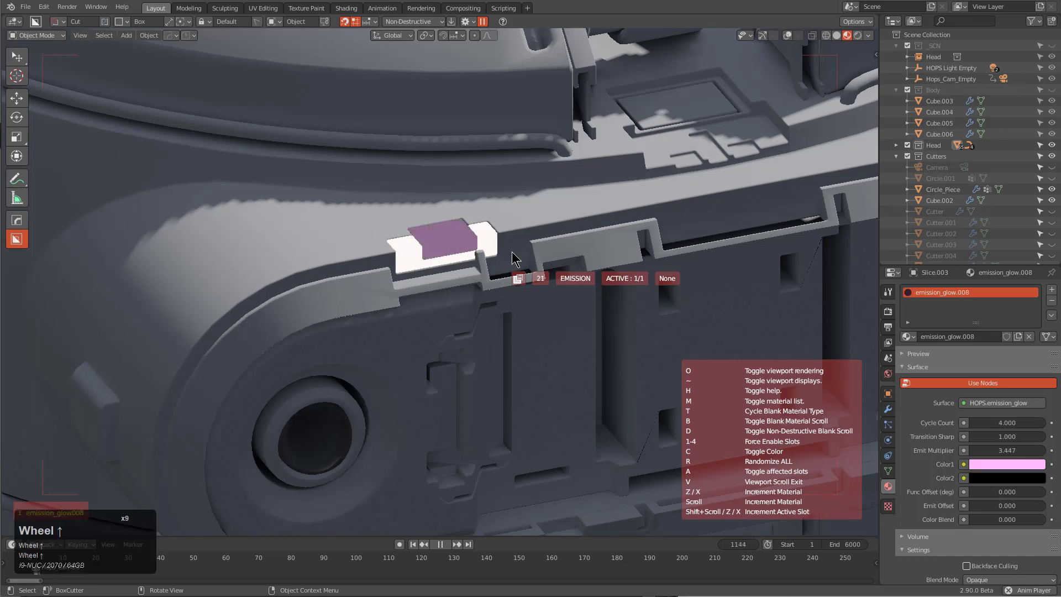
scroll(513, 259, "up", 1)
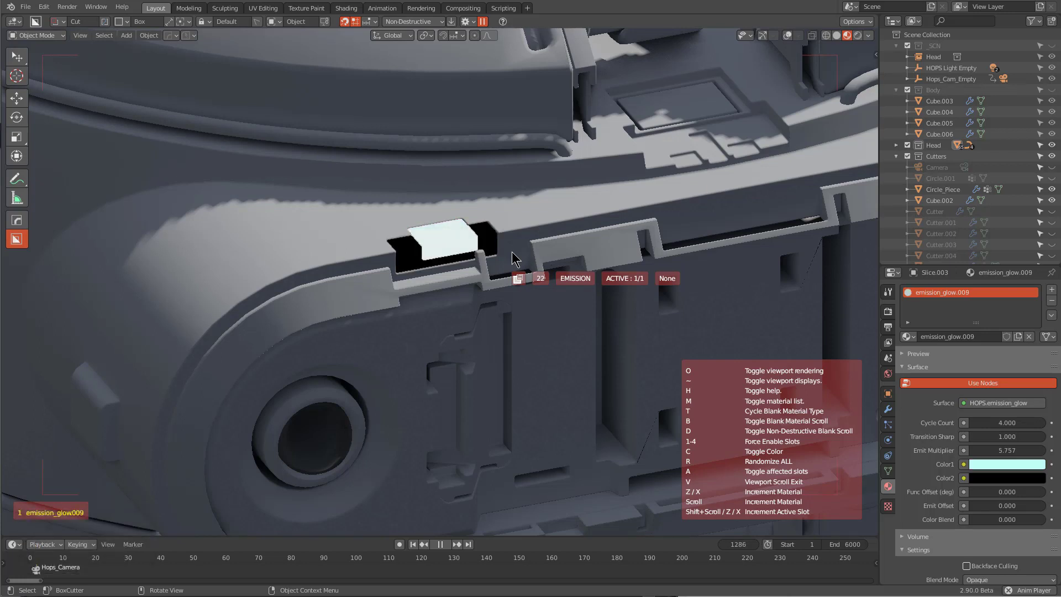
scroll(515, 260, "up", 1)
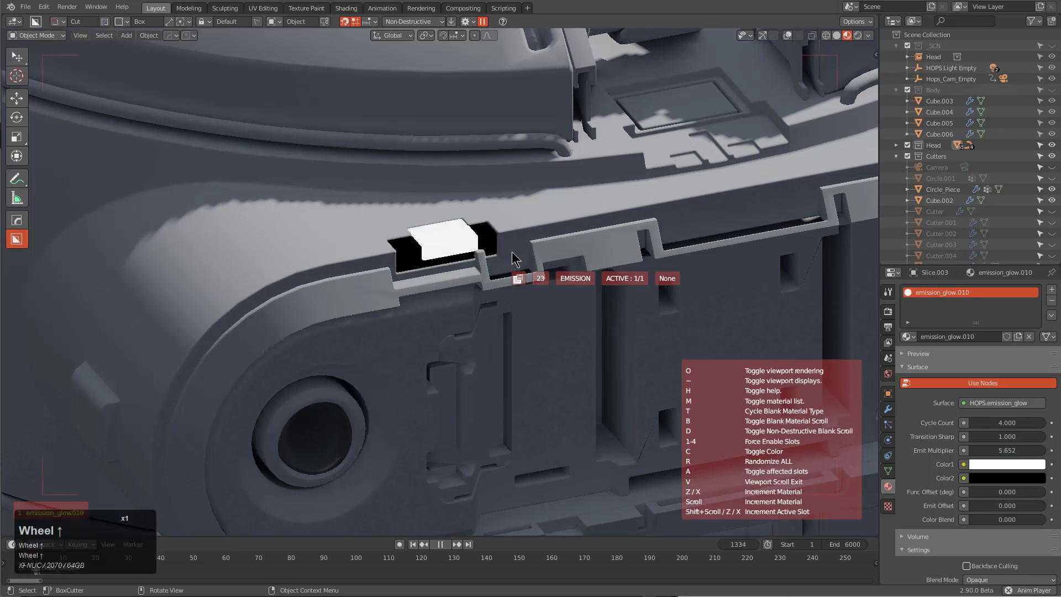
scroll(512, 253, "up", 1)
left_click(511, 251)
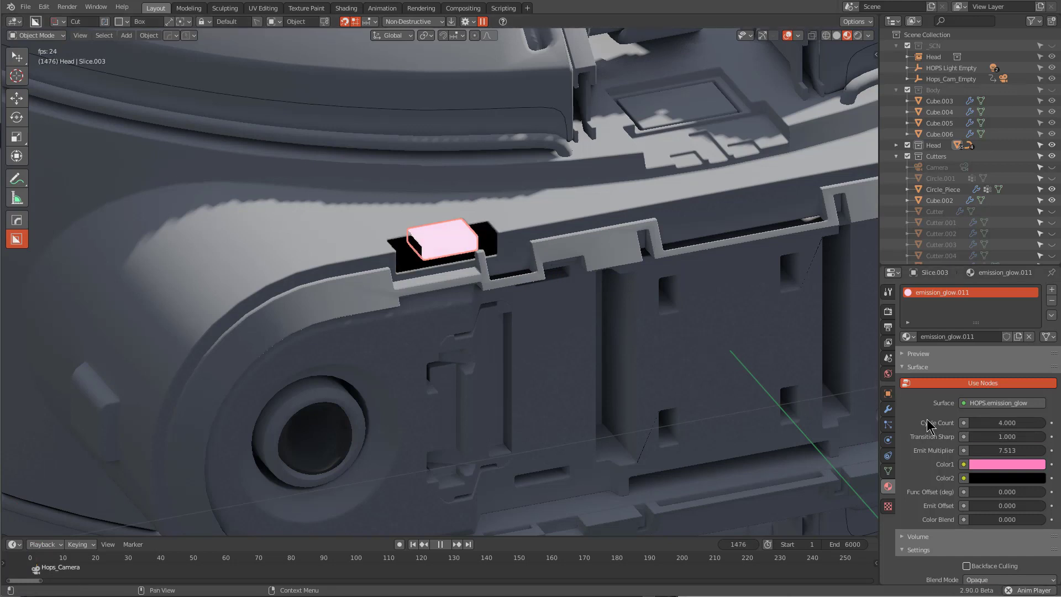
Step: Set the pink glow material's Cycle Count to 18 and deselect the slice to watch it blink
double_click(1007, 423)
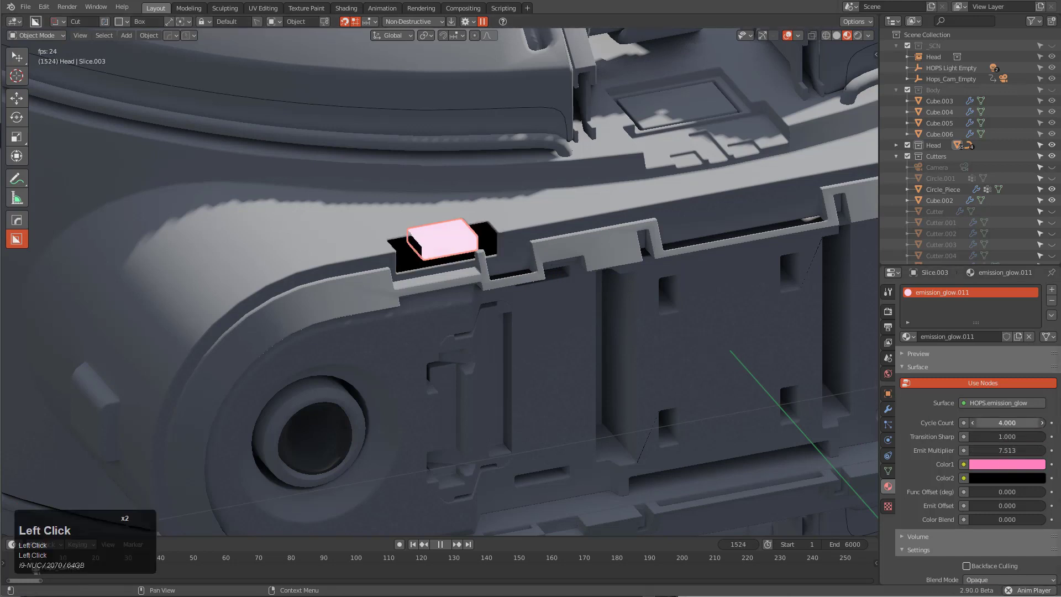
type("18")
key("Return")
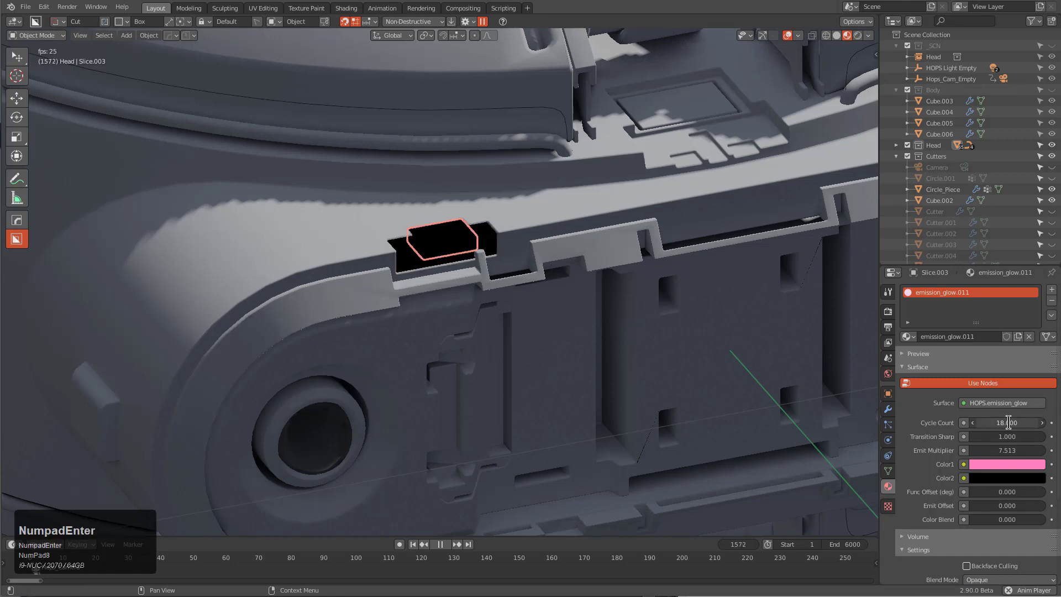
key("alt+a")
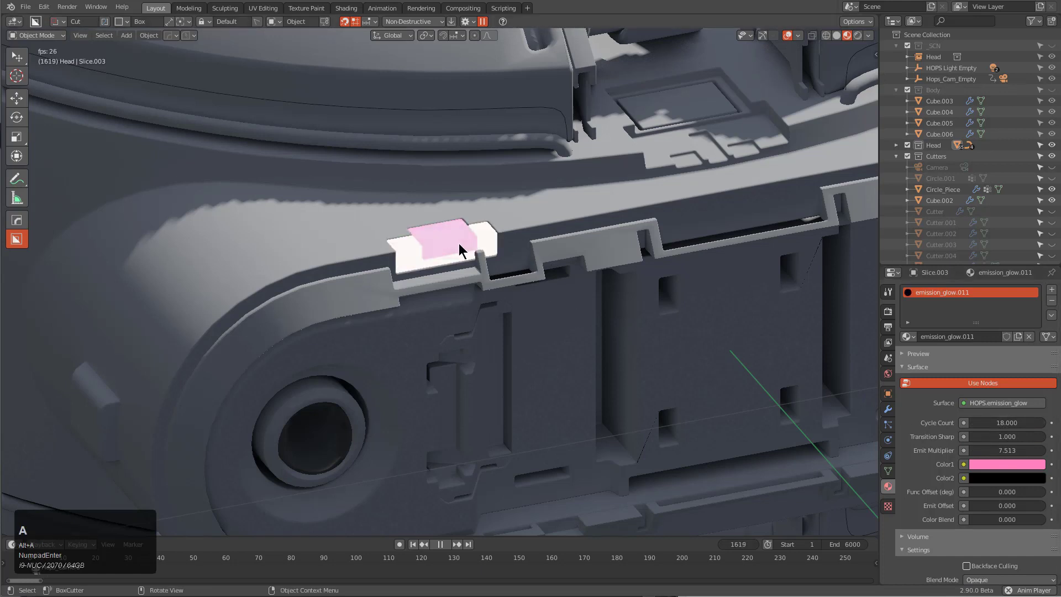
left_click(429, 244)
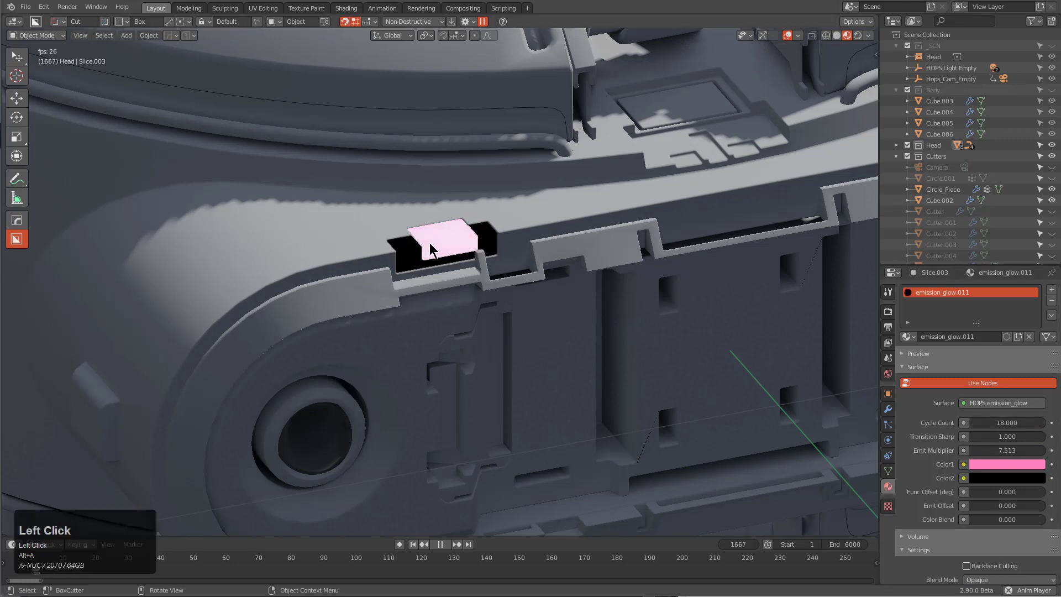
Step: Reselect the small slice, set its glow's Cycle Count to 400, and clear the selection to compare blinking
left_click(469, 256)
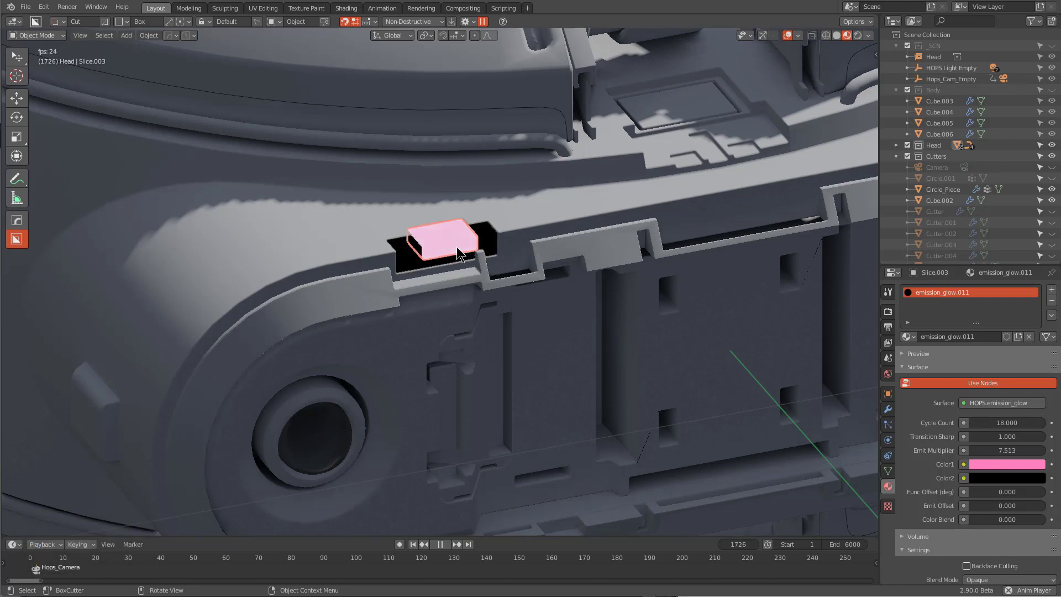
left_click(1005, 423)
type("400")
key("KP_Enter")
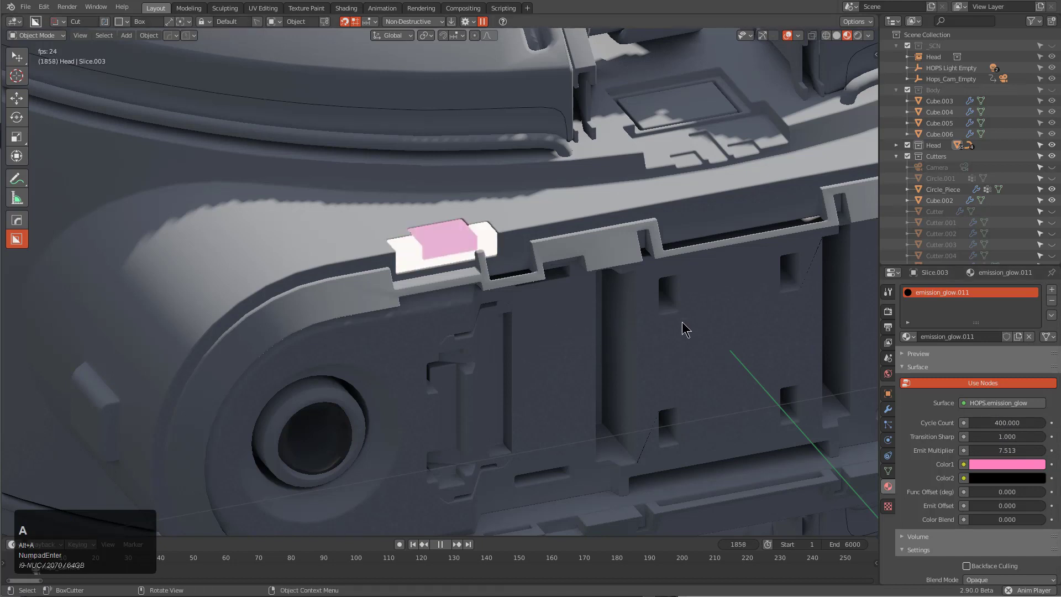
key("alt+a")
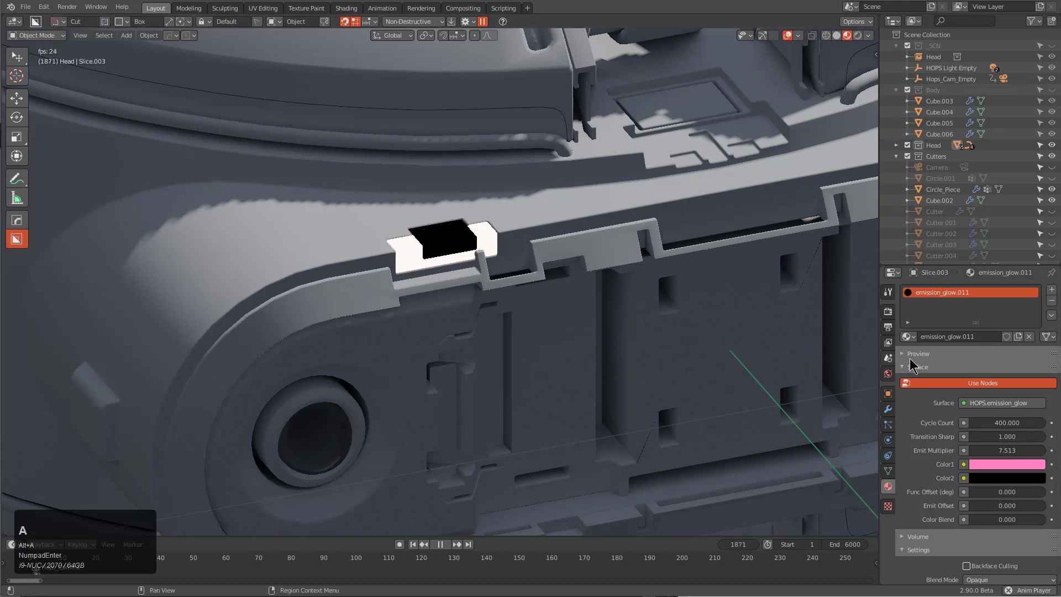
Step: Set the pink glow's Cycle Count to 4000 and select the wider slice to compare its Emission settings
left_click(1003, 422)
type("4000")
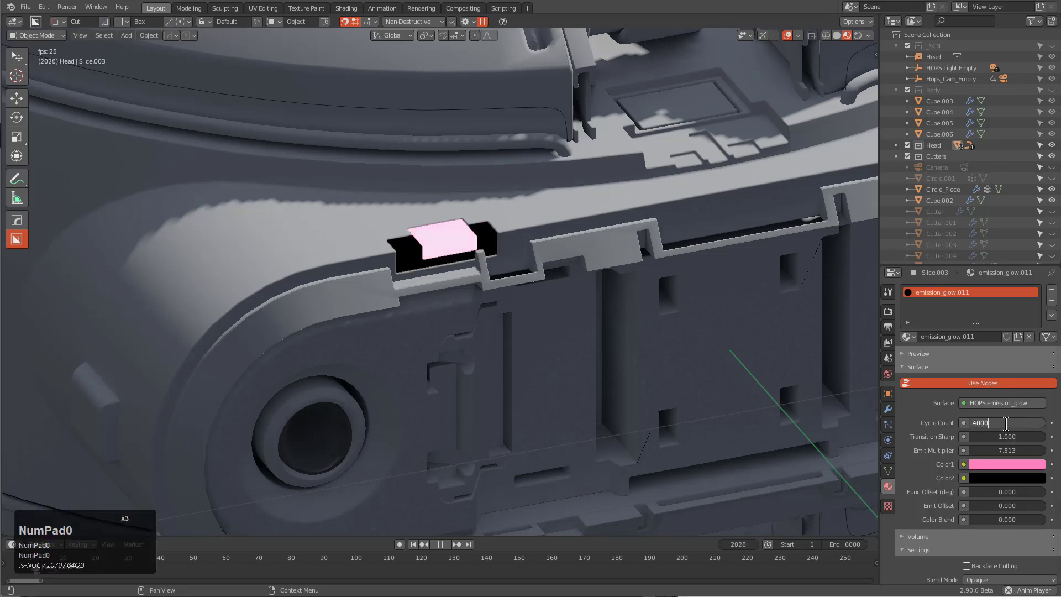
key("KP_Enter")
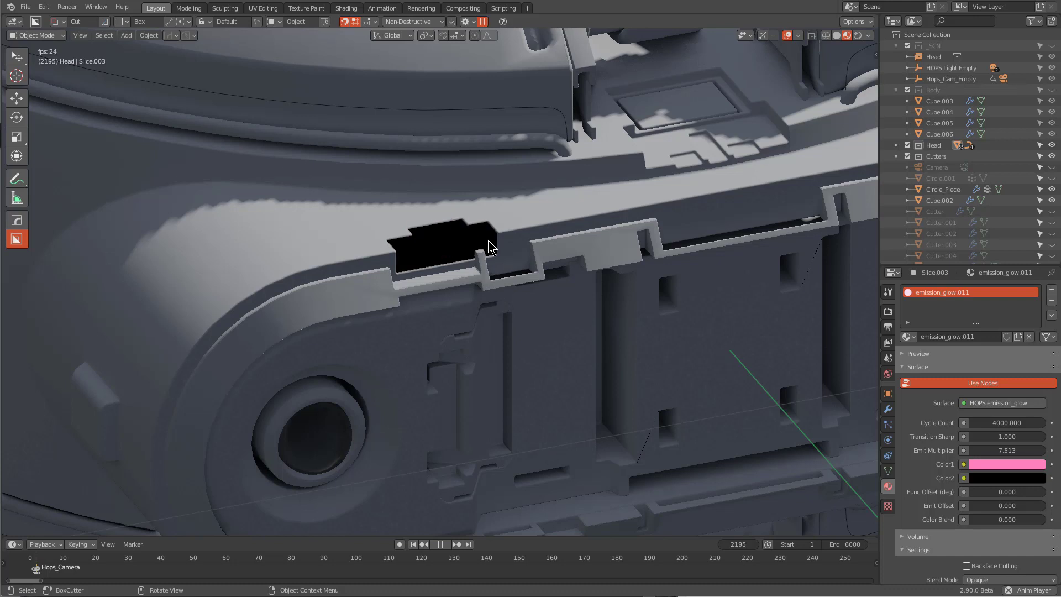
left_click(406, 259)
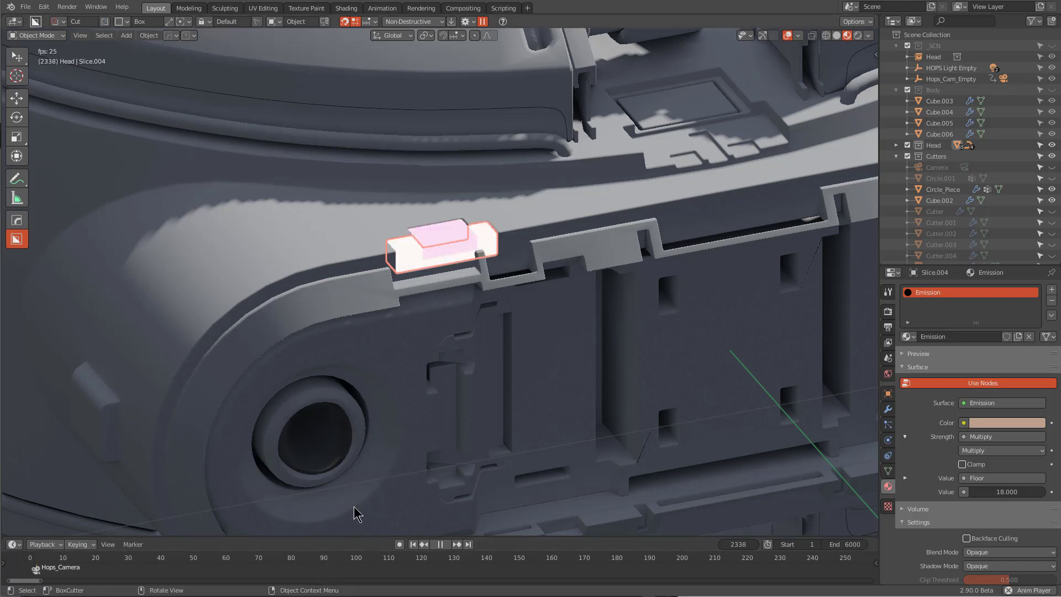
Step: Reselect the small pink slice and set its glow material's Cycle Count to 2000
double_click(445, 250)
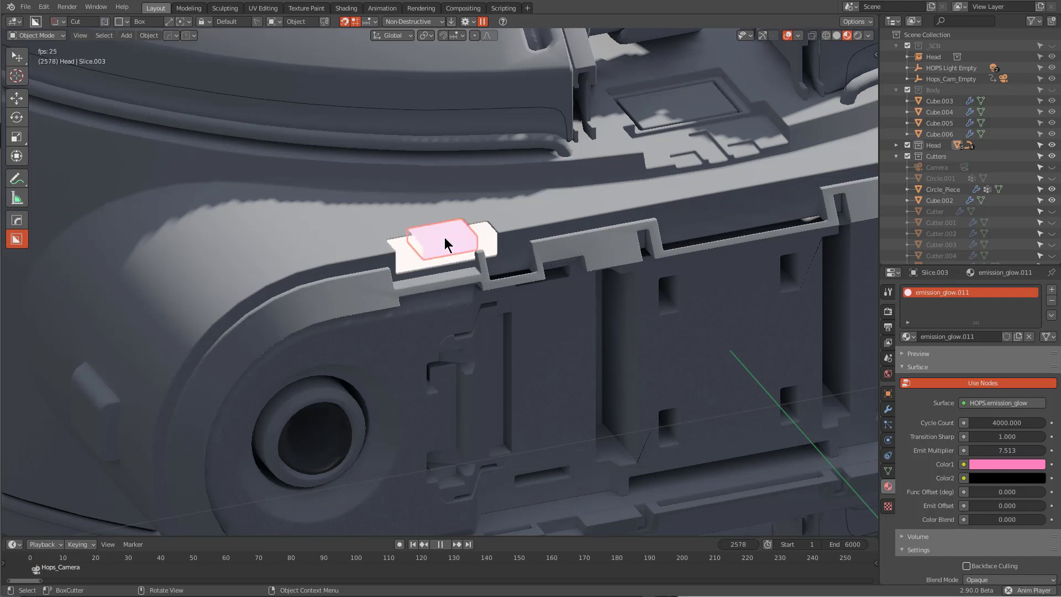
double_click(1012, 423)
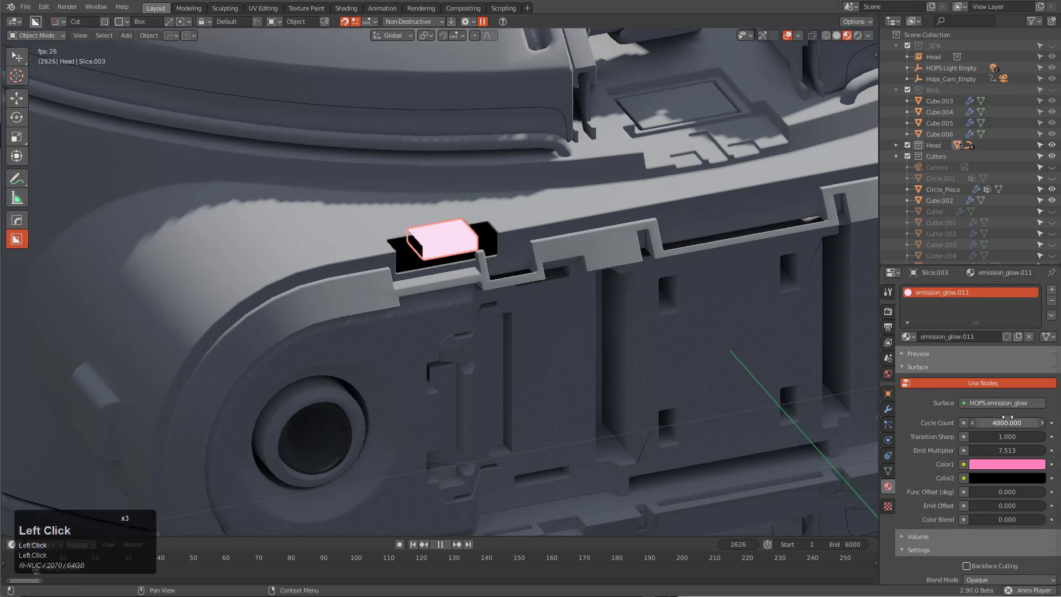
left_click(1012, 422)
type("2000")
key("KP_Enter")
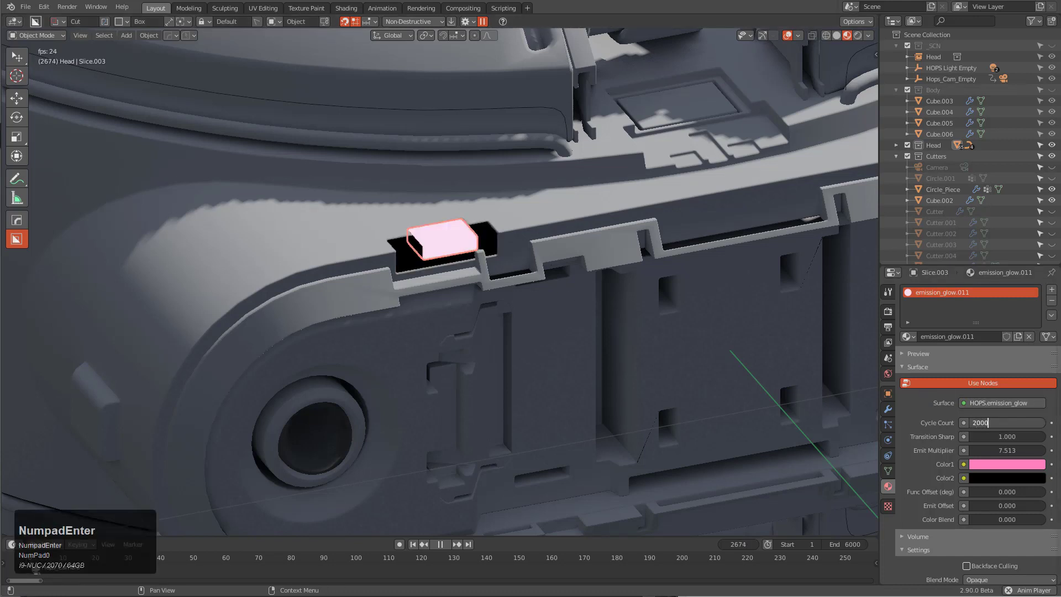
Step: Set the small slice's glow Cycle Count to 1000 and change Color1 to saturated red, hue 0.990, saturation and value 1.000
left_click(1011, 423)
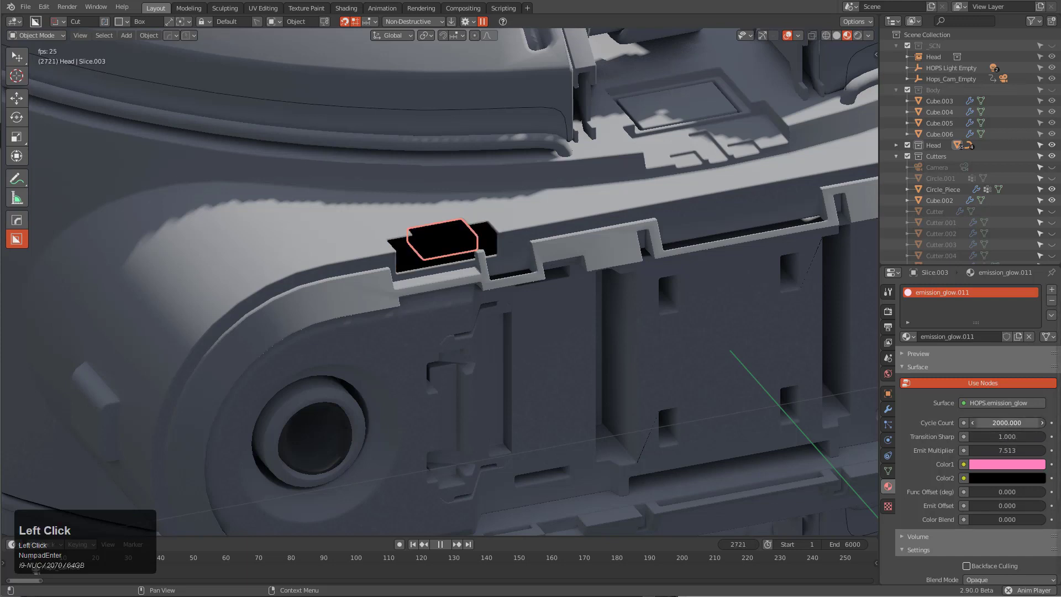
type("1000")
key("KP_Enter")
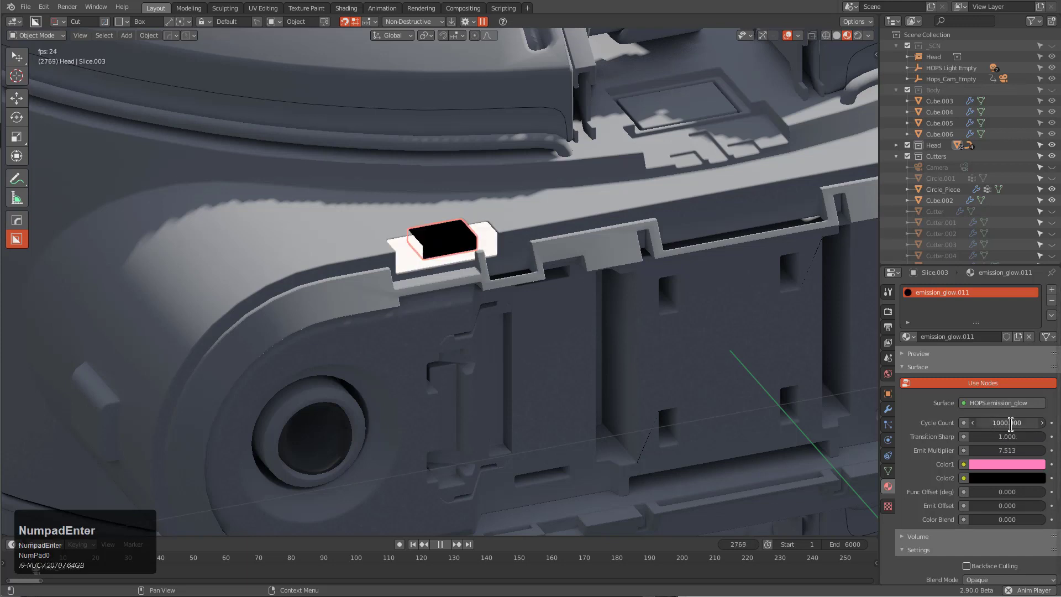
left_click(995, 465)
left_click_drag(998, 383, 990, 386)
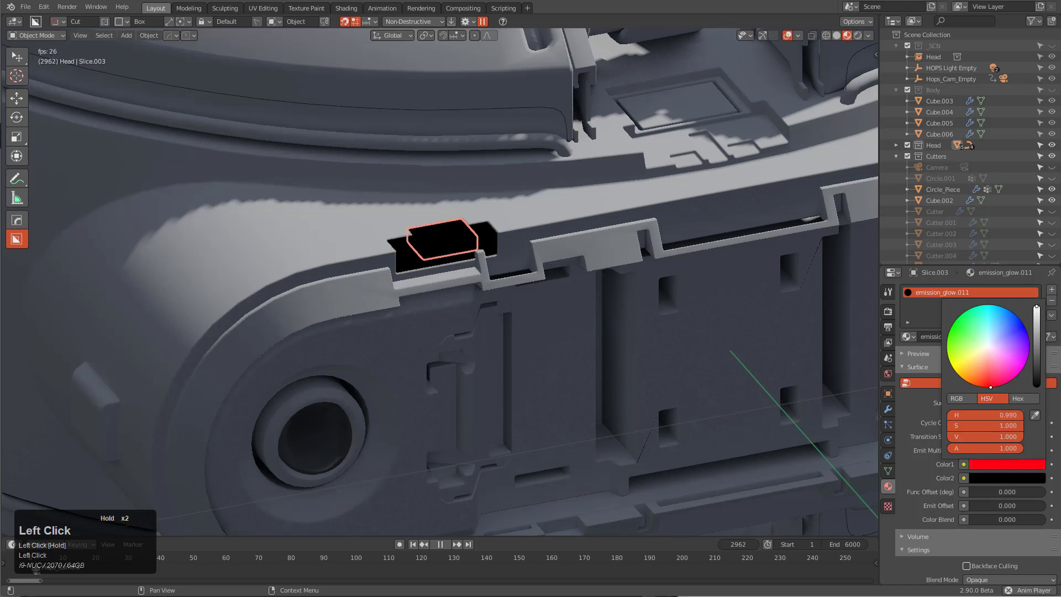
Step: Change Color2 of the small slice's glow material from black to a bright saturated blue
left_click(1003, 479)
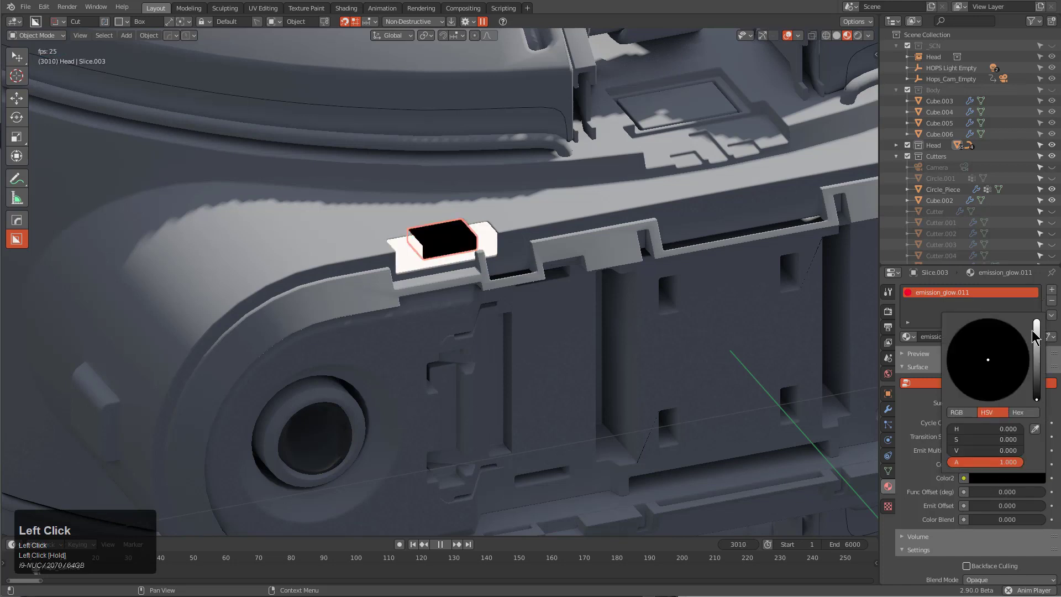
left_click_drag(1036, 338, 1037, 322)
left_click(1013, 327)
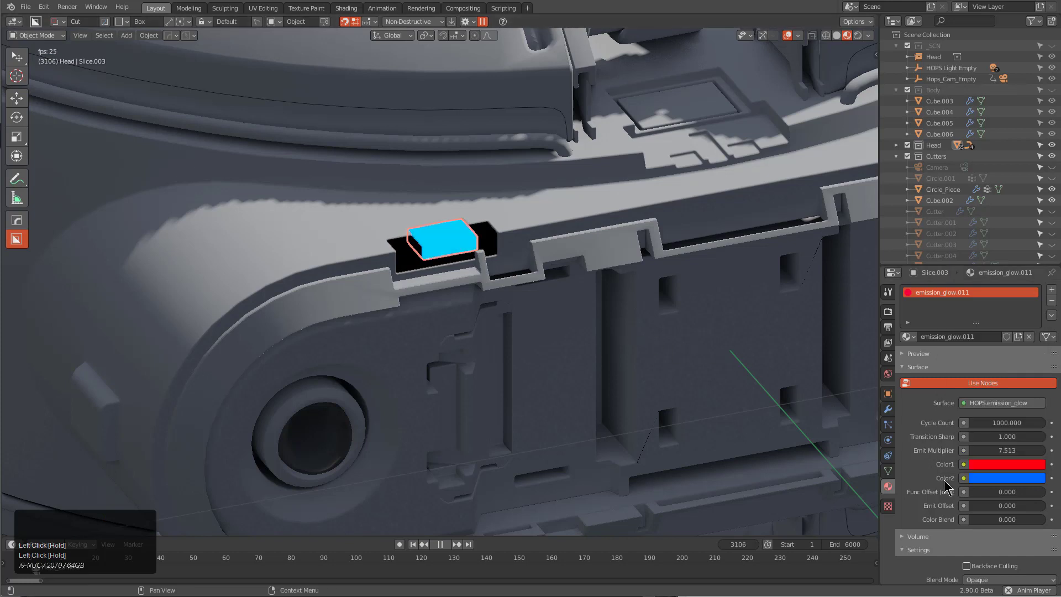
Step: Try a Transition Sharp of 0.2 on the small slice's glow material
left_click(1007, 436)
type(".2")
key("KP_Enter")
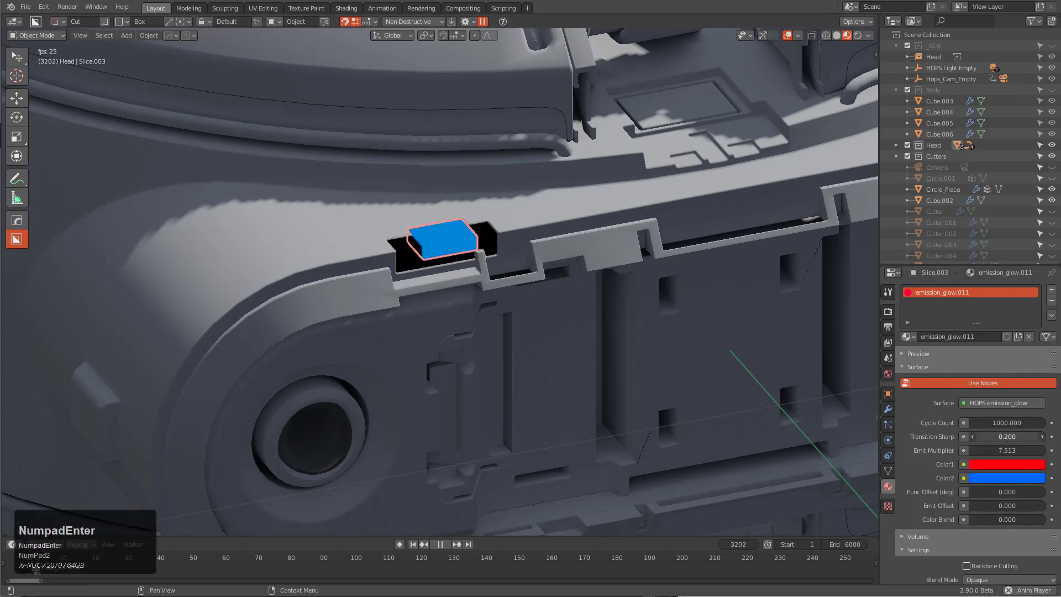
Step: Set the small slice's glow Transition Sharp to 2
left_click(1007, 437)
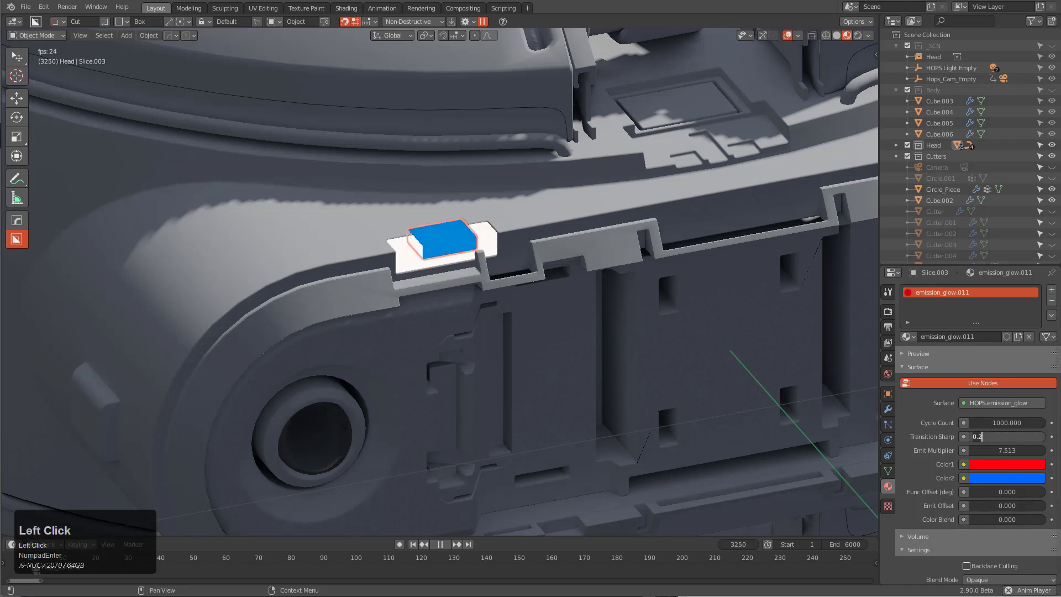
type("2")
key("KP_Enter")
Step: Set the small slice's glow Cycle Count to 500, Func Offset to 6.8 and Emit Offset to 2.3
left_click(1007, 422)
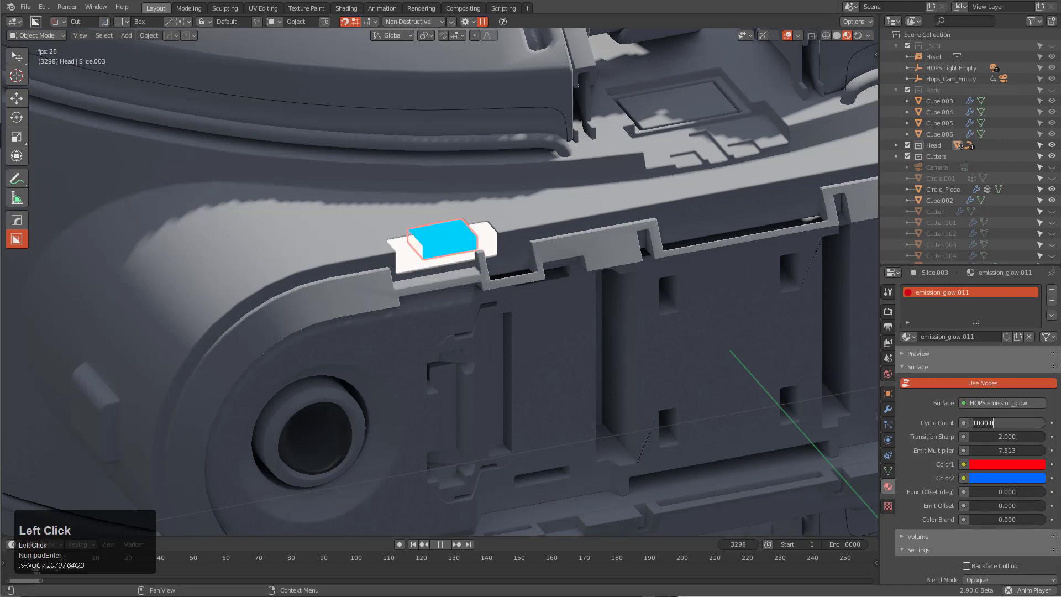
type("500")
key("KP_Enter")
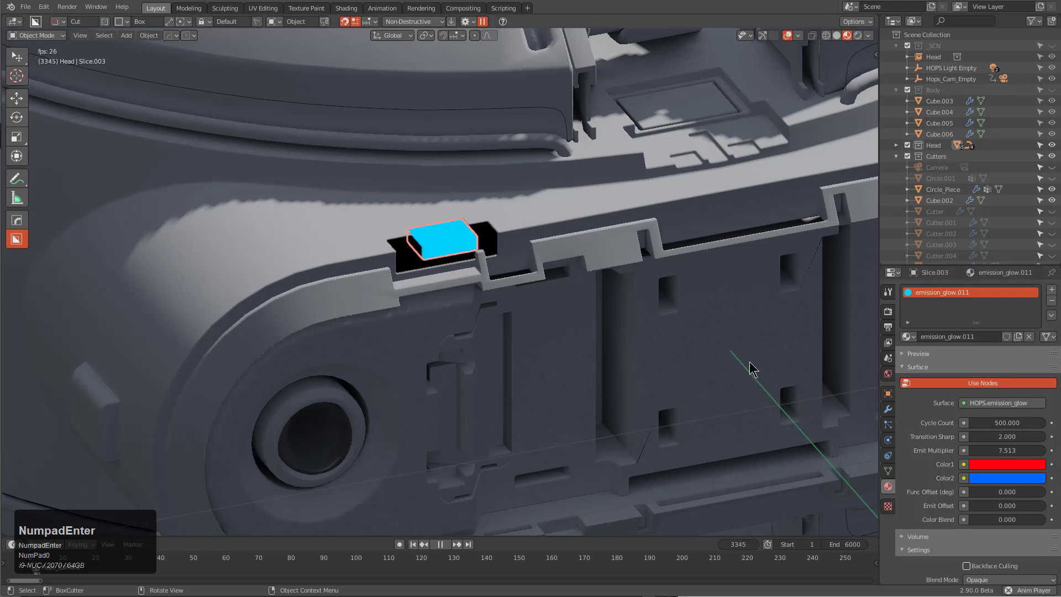
left_click_drag(996, 493, 998, 506)
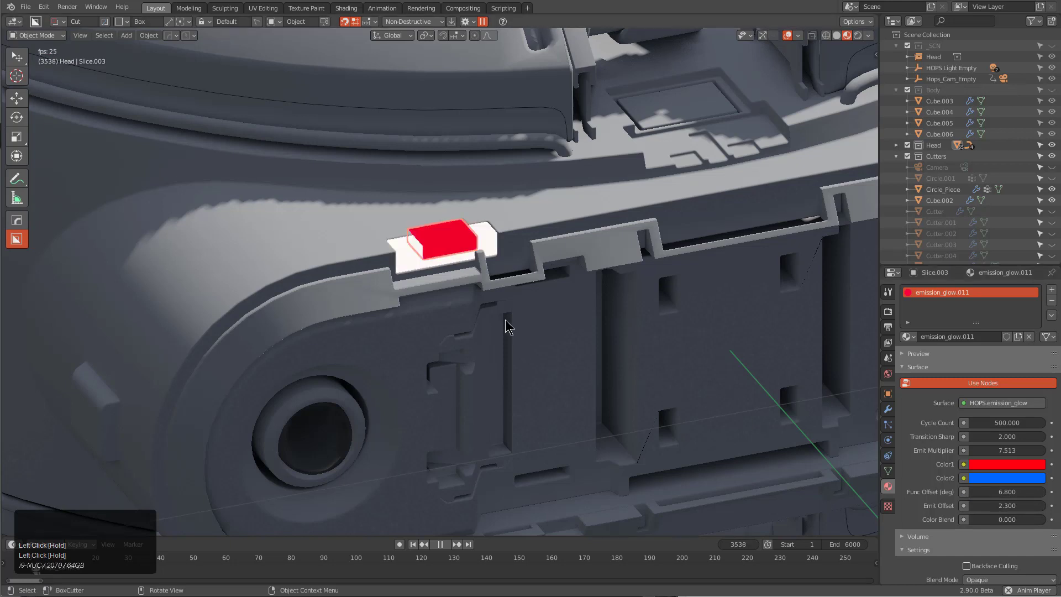
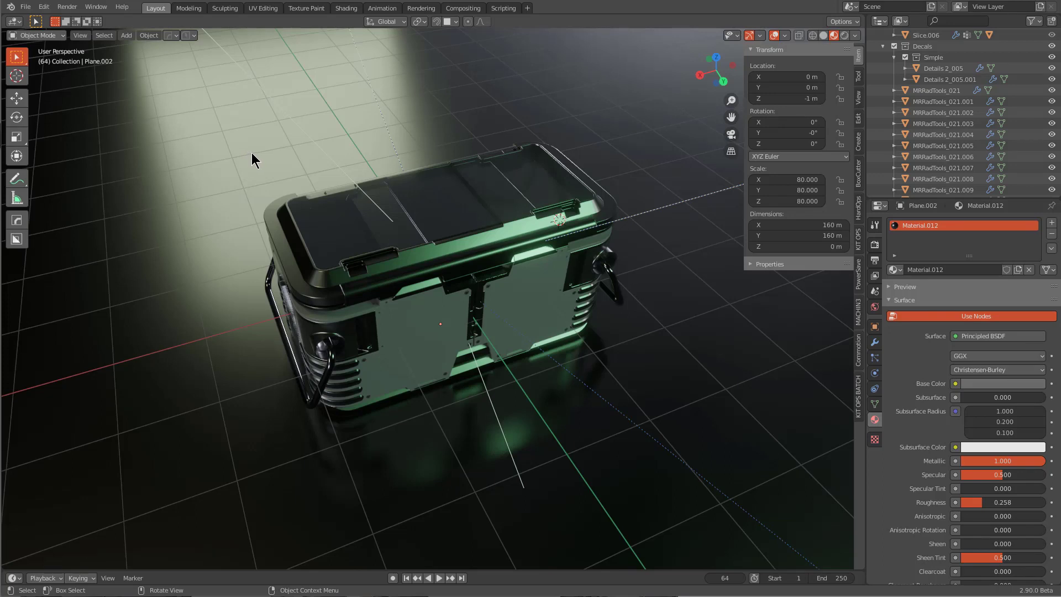
Step: Load the Concrete plain material from the KIT OPS CW Concrete pack onto the floor plane under the case
key("ctrl+z")
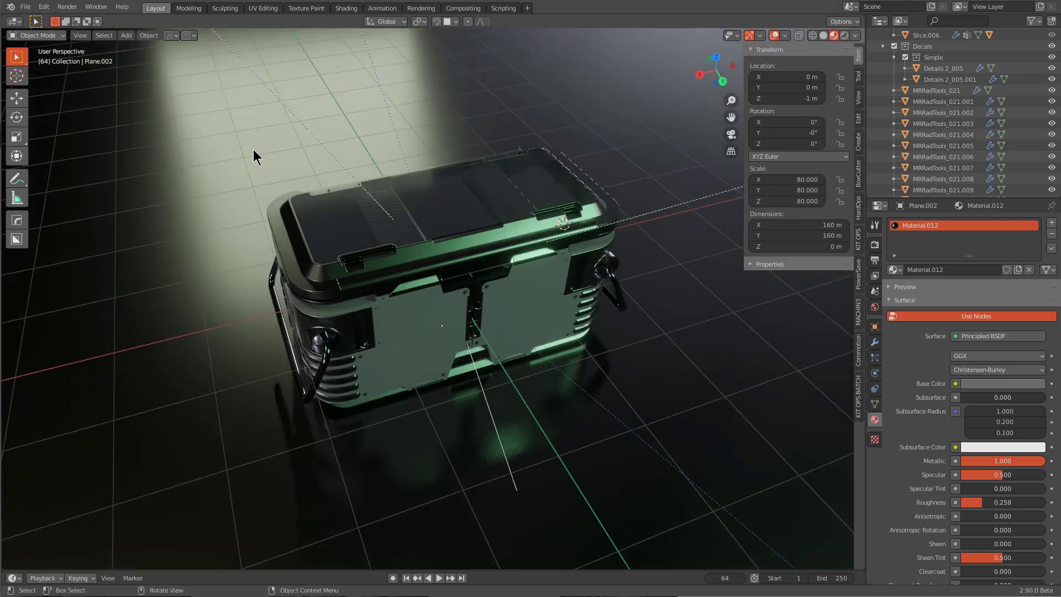
key("q")
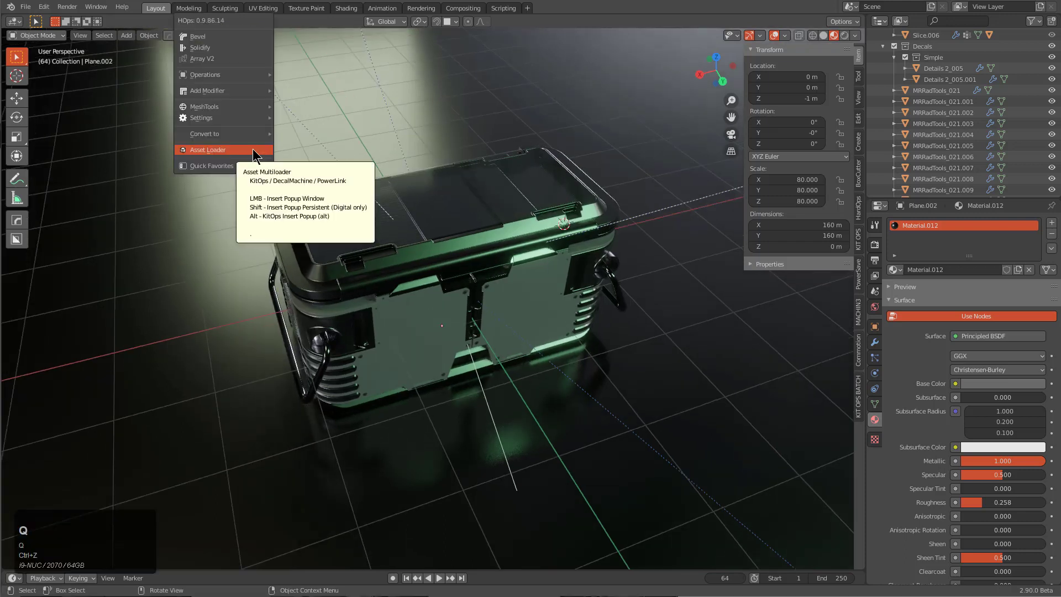
left_click(253, 148)
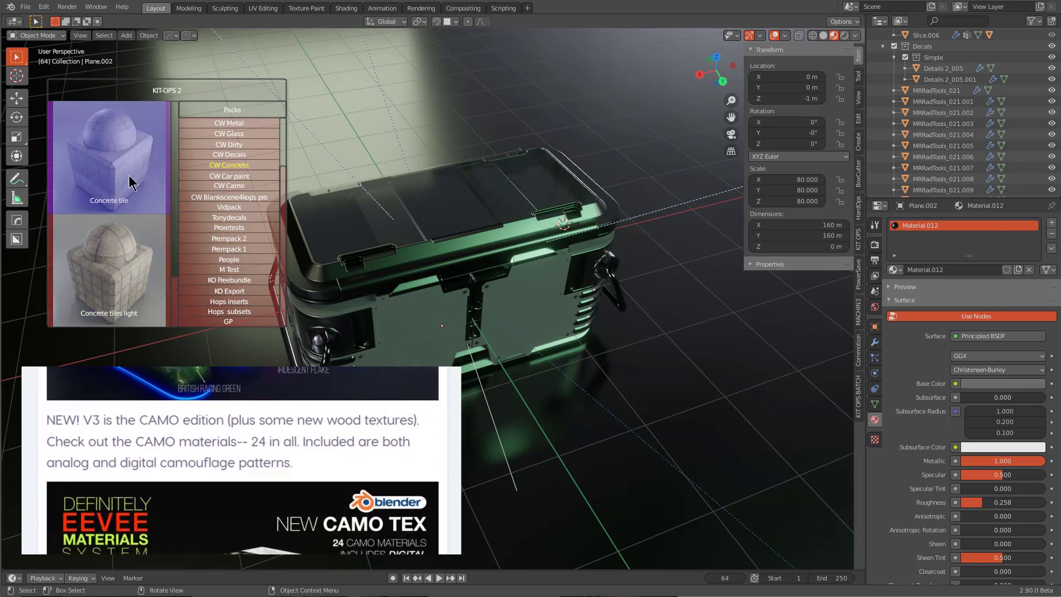
scroll(115, 192, "down", 2)
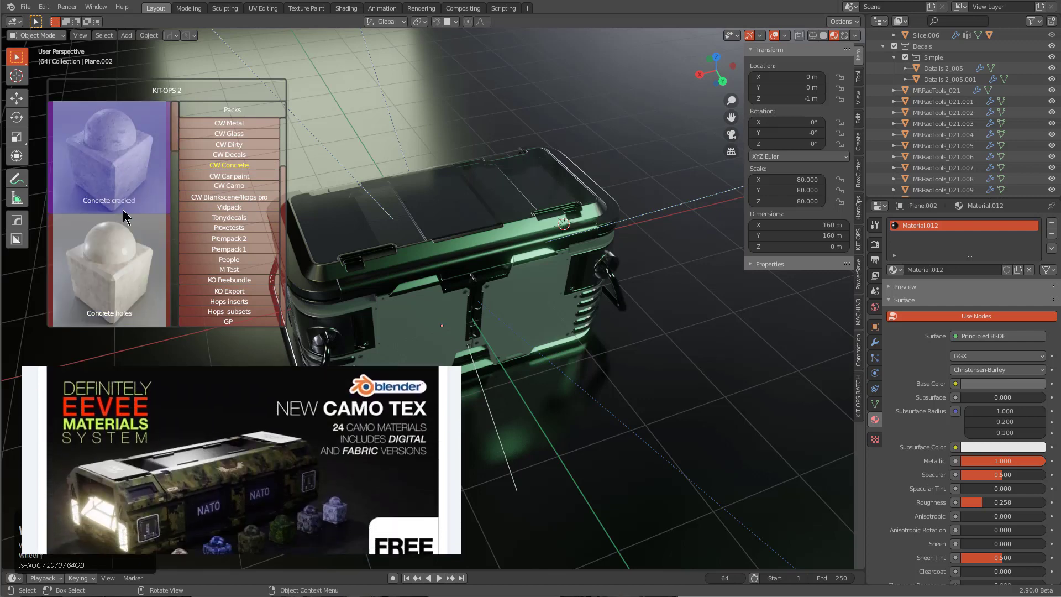
scroll(121, 232, "down", 1)
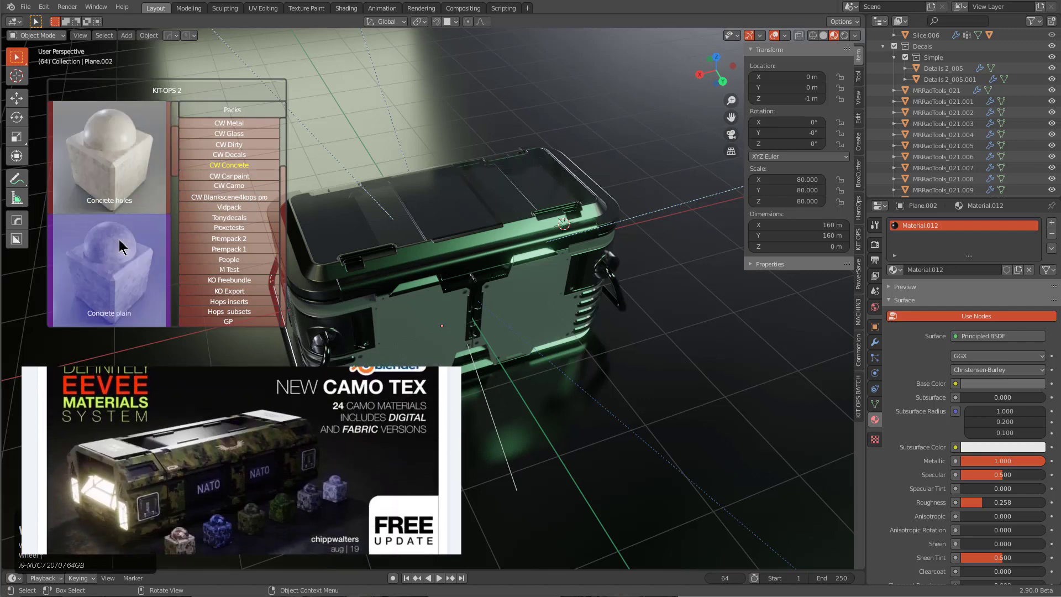
left_click(127, 269)
Step: Scale the concrete floor plane down uniformly to about 29.9 m square
key("s")
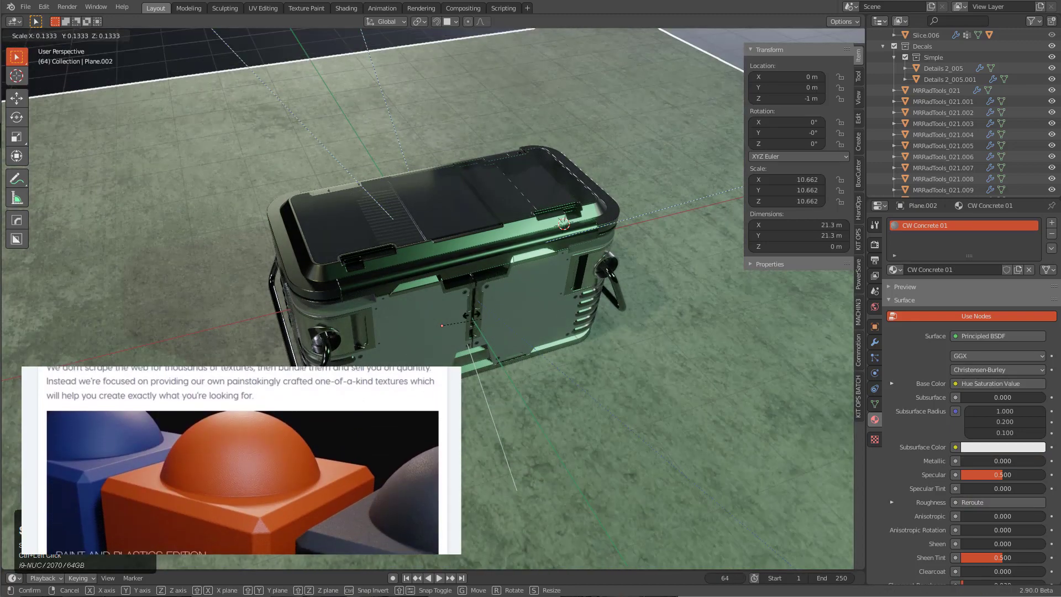
left_click(466, 292)
scroll(466, 293, "down", 2)
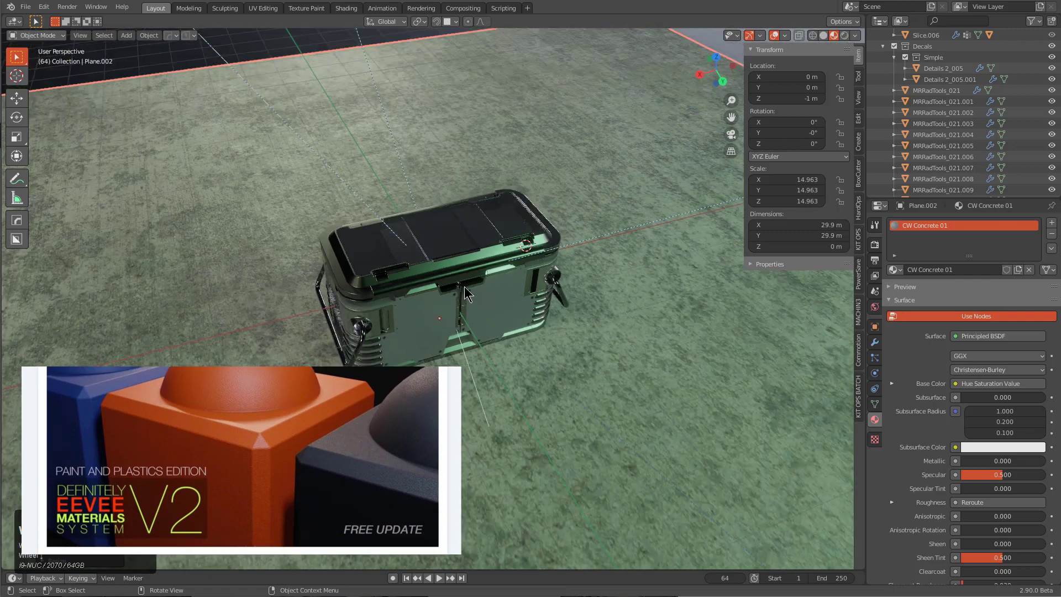
Step: Extrude the floor plane's back edge about 21.7 m upward along global Z to form a backdrop wall
scroll(466, 293, "down", 5)
key("Tab")
scroll(470, 265, "down", 1)
left_click(429, 137)
scroll(423, 152, "down", 3)
key("e")
key("z")
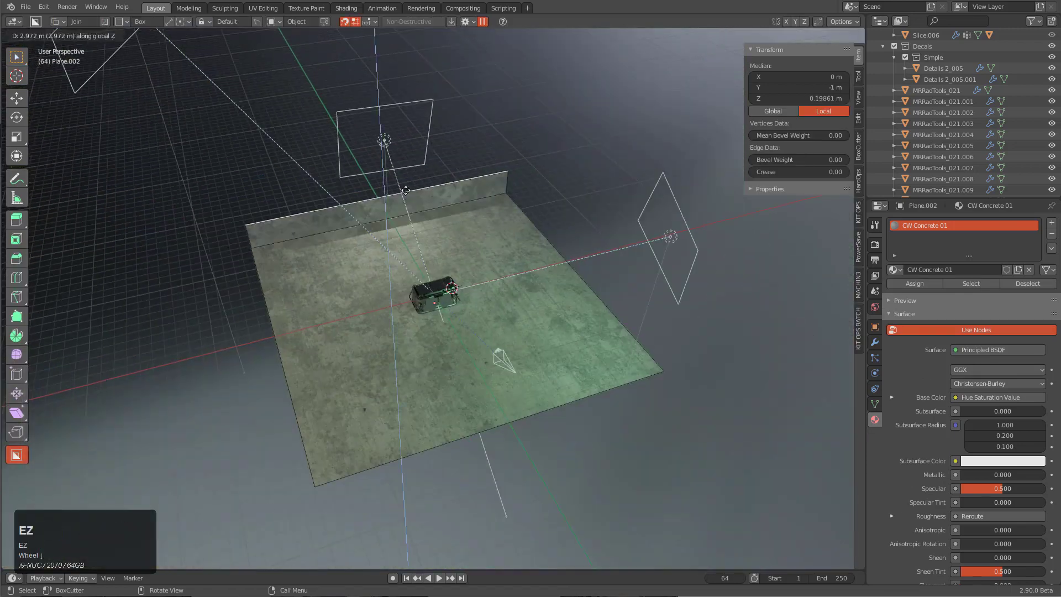
left_click(409, 87)
Step: Round the edge between floor and back wall with a HardOps vertex-group Bevel at profile 0.5, and return to Object Mode
scroll(362, 166, "up", 3)
key("q")
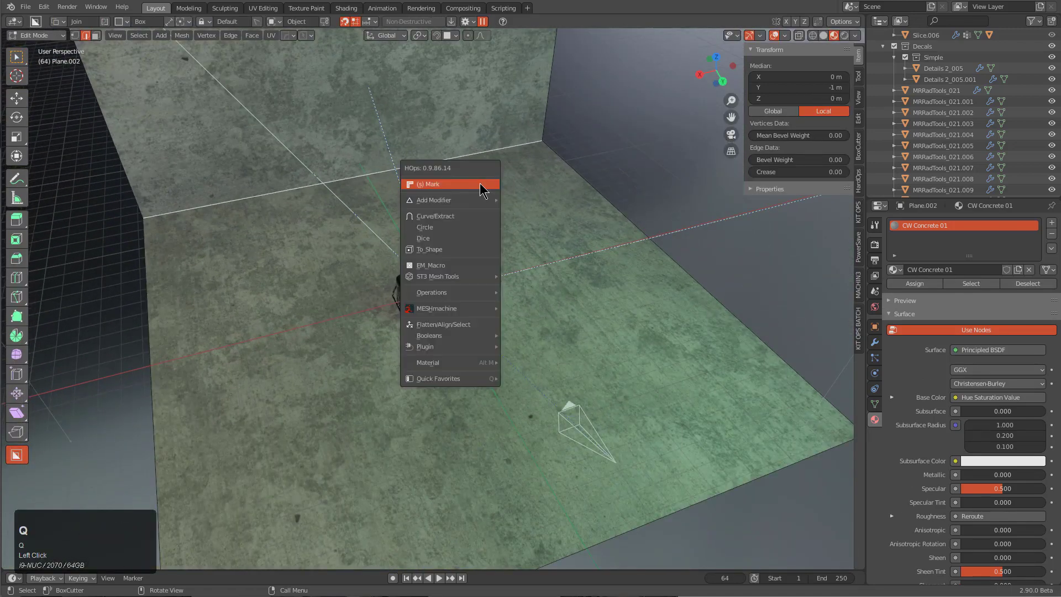
left_click(480, 190, "ctrl")
key("1")
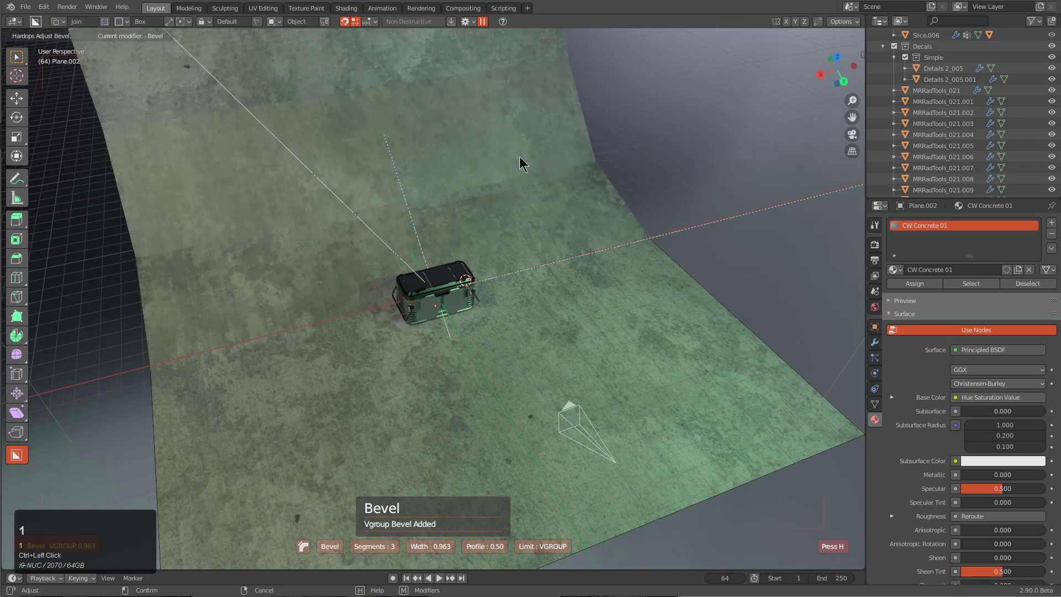
scroll(486, 162, "up", 2)
left_click(616, 177)
scroll(538, 271, "up", 6)
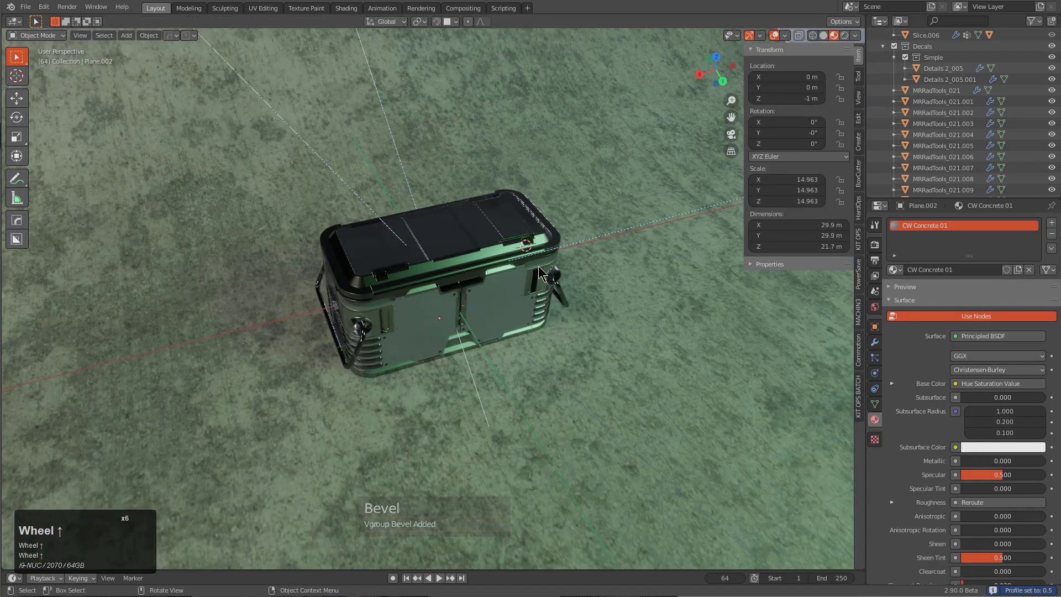
Step: Scale the concrete backdrop plane freehand to a scale of about 14.97
middle_click_drag(539, 267, 512, 231)
scroll(511, 231, "up", 1)
scroll(639, 303, "down", 1)
key("s")
left_click(606, 280)
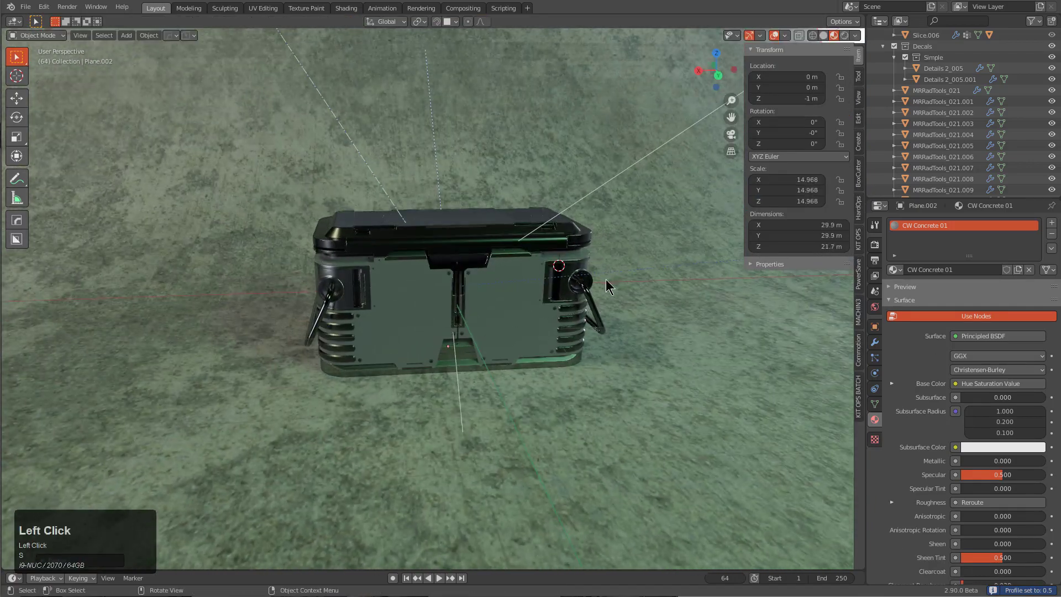
Step: Run the HardOps blank light tool and cycle its random area-light setups, accepting a dim one with yellow-green light on the concrete
scroll(606, 280, "up", 2)
scroll(602, 279, "down", 1)
key("alt+v")
key("b")
scroll(592, 274, "up", 2)
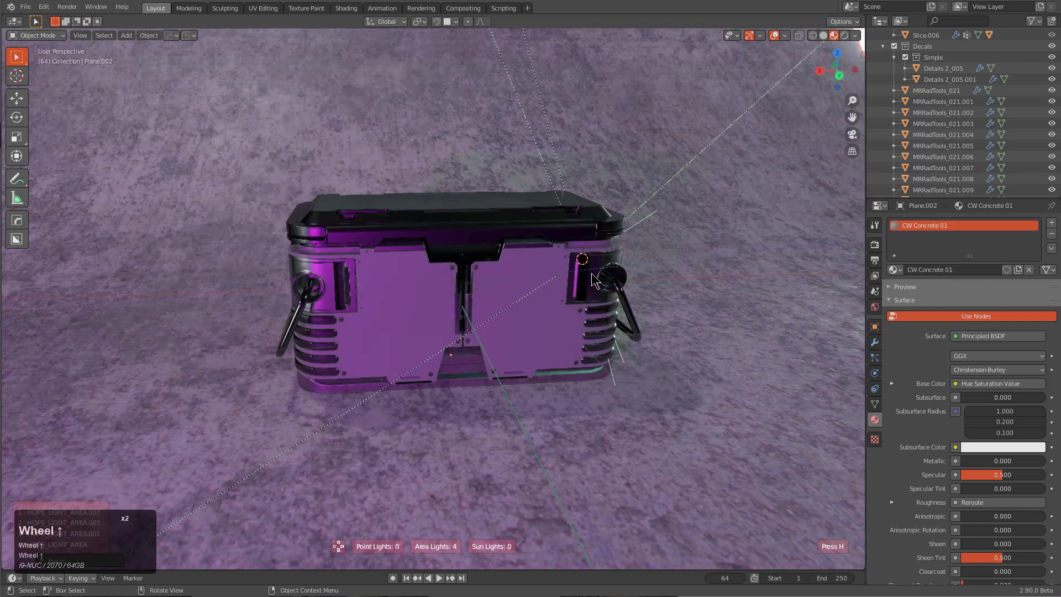
scroll(592, 274, "up", 3)
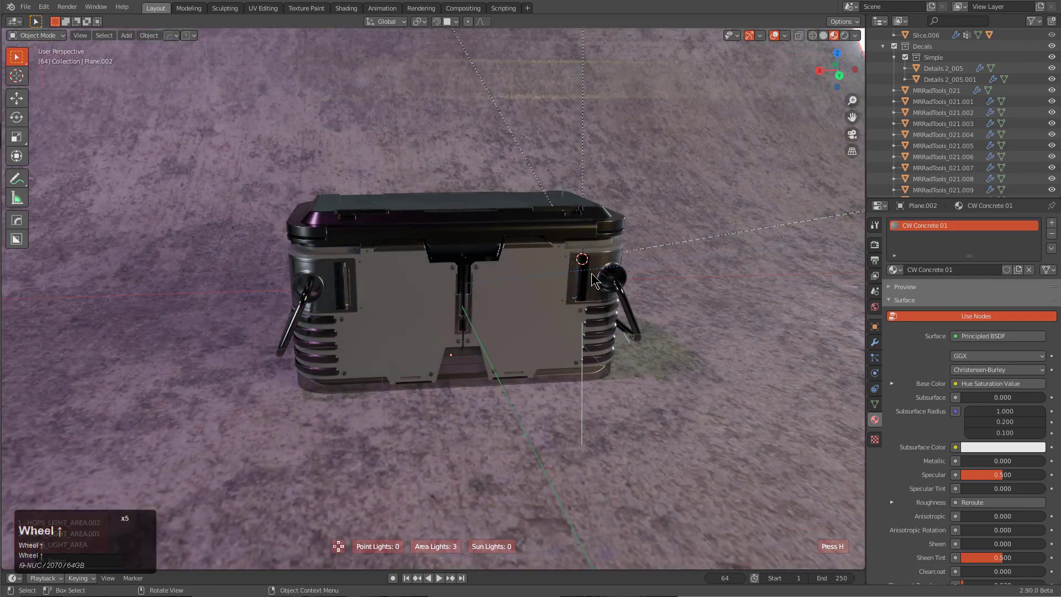
scroll(592, 279, "up", 3)
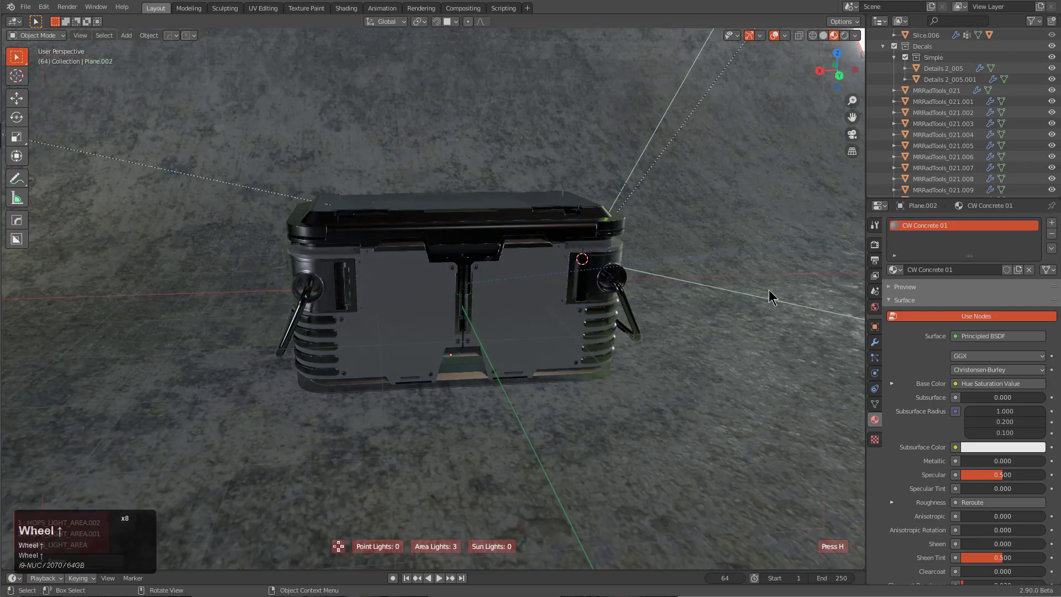
scroll(773, 297, "up", 1)
left_click(772, 297)
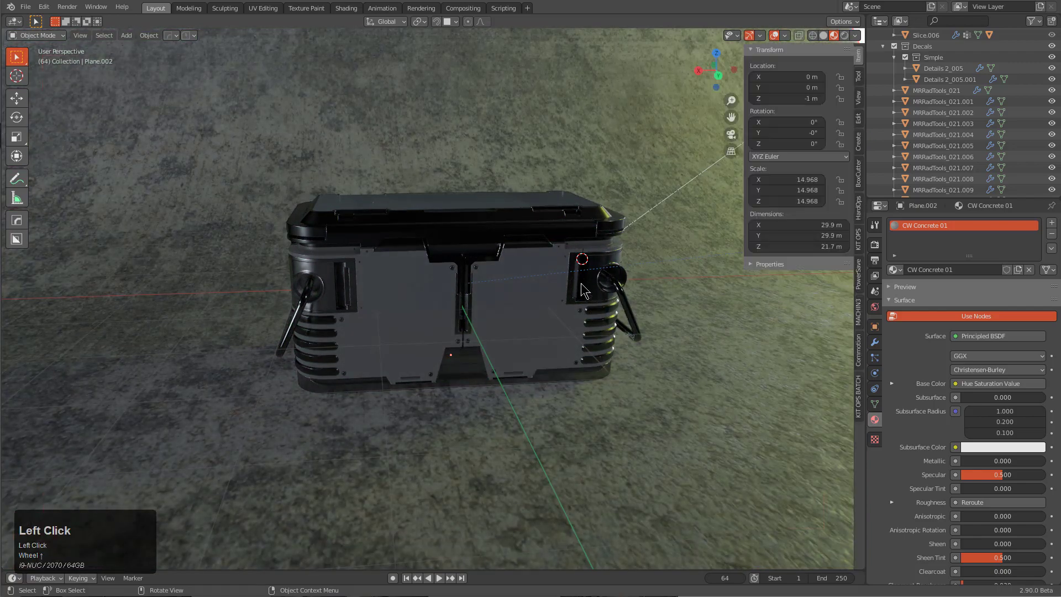
Step: Select the crate's body and apply the Carbonfiber x material from the CW Tech pack in the KIT OPS asset loader
left_click(519, 285)
scroll(520, 284, "up", 2)
middle_click_drag(479, 188, 475, 235)
scroll(475, 234, "up", 2)
key("q")
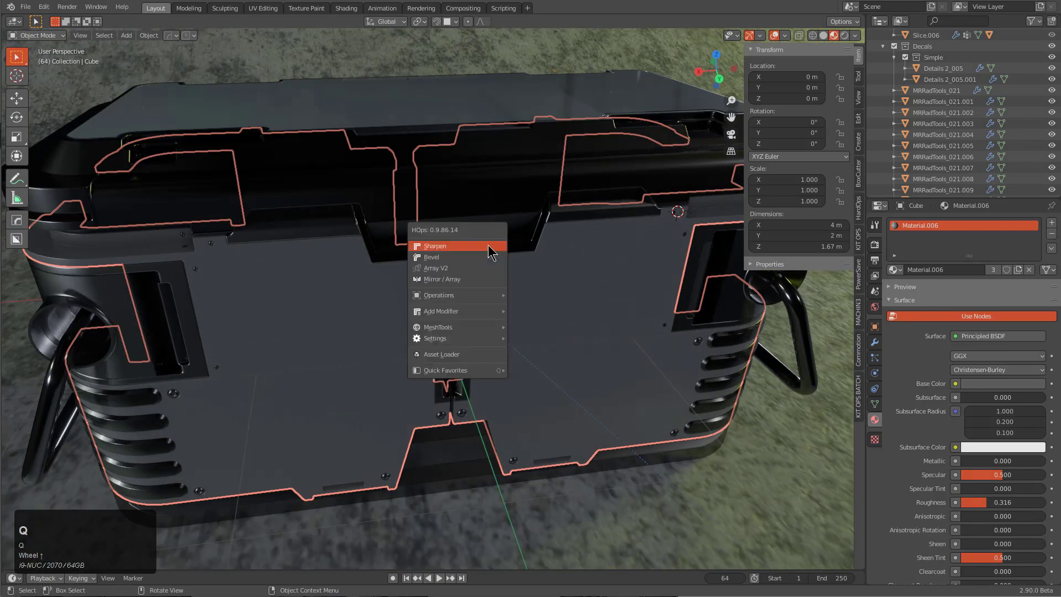
left_click(456, 354)
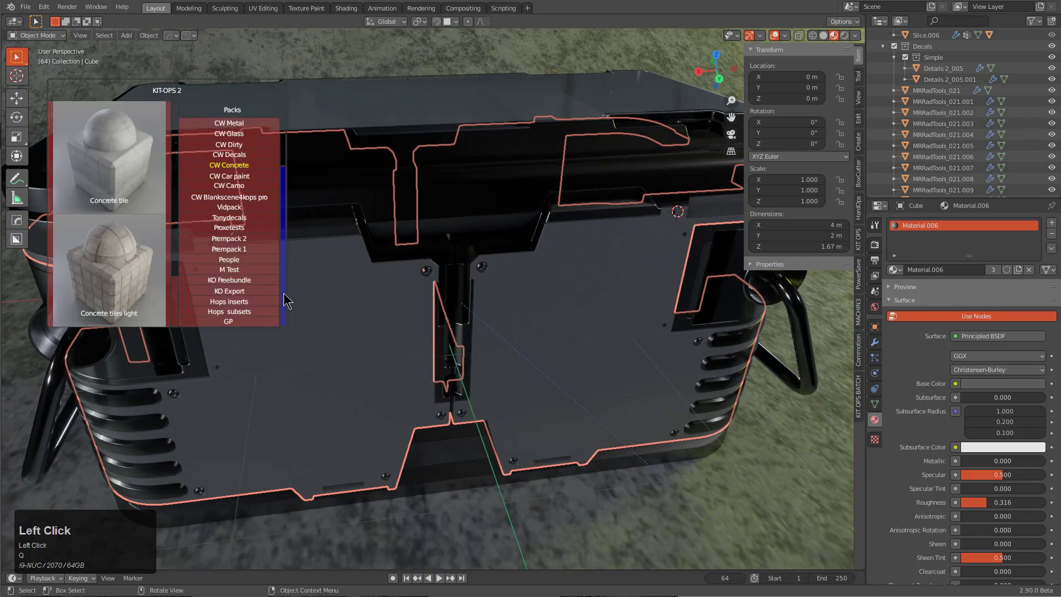
scroll(237, 193, "up", 3)
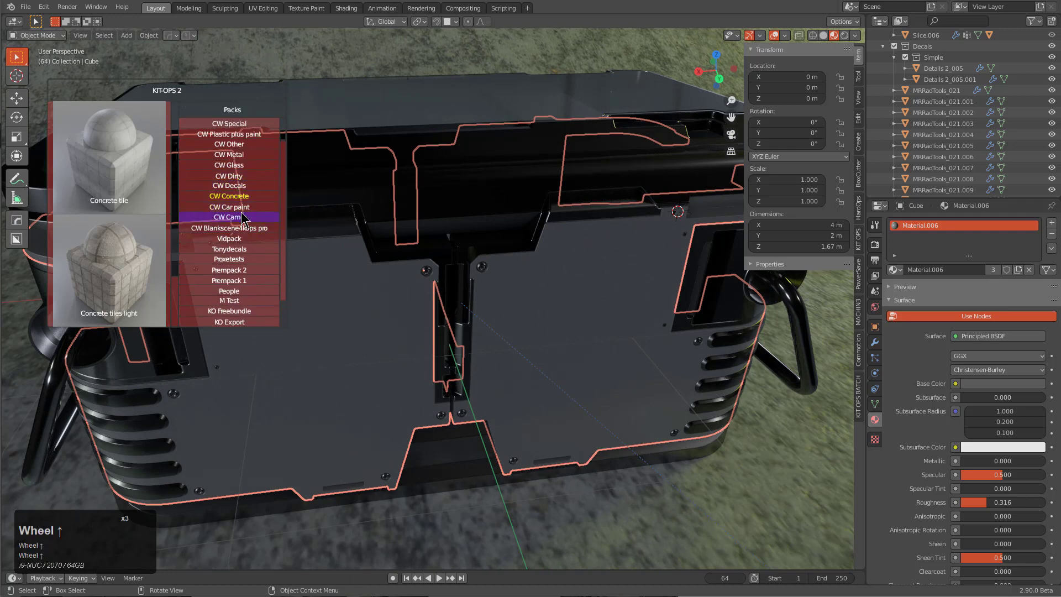
scroll(241, 216, "up", 5)
left_click(239, 138)
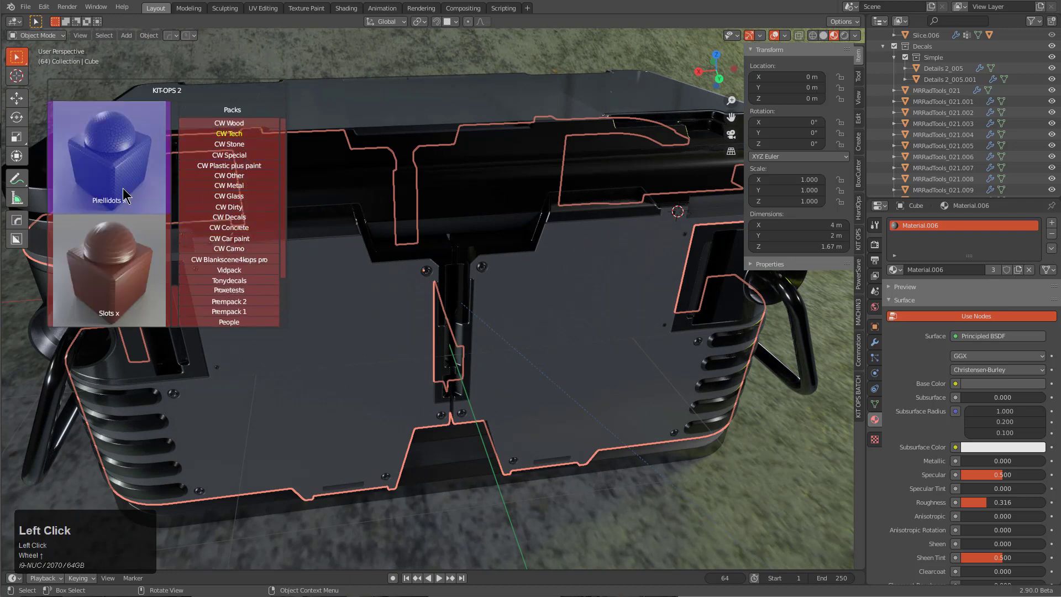
scroll(132, 209, "down", 2)
scroll(133, 209, "up", 5)
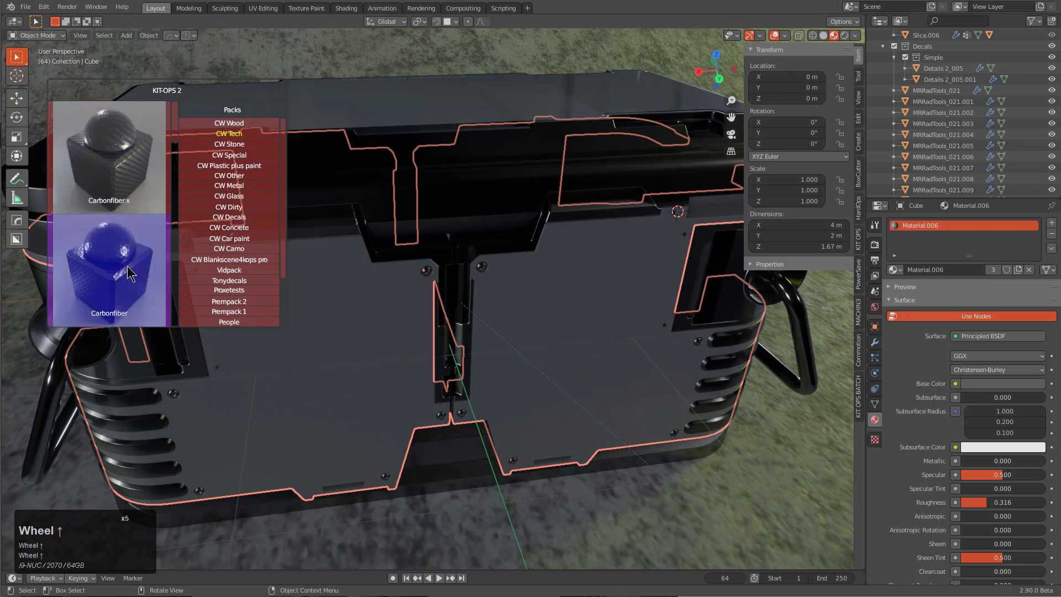
left_click(121, 171, "ctrl")
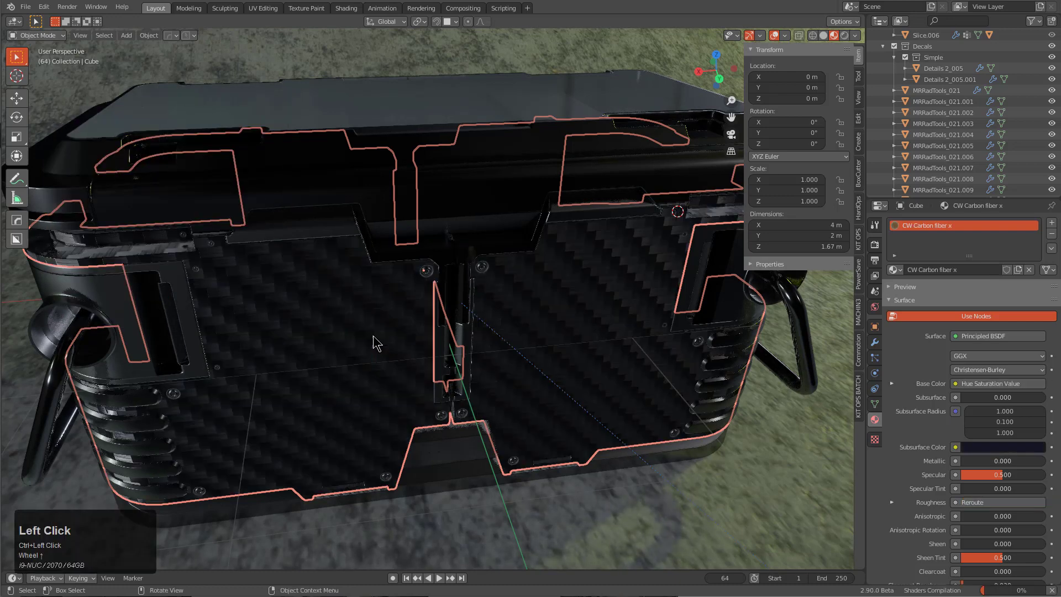
middle_click_drag(373, 336, 370, 336)
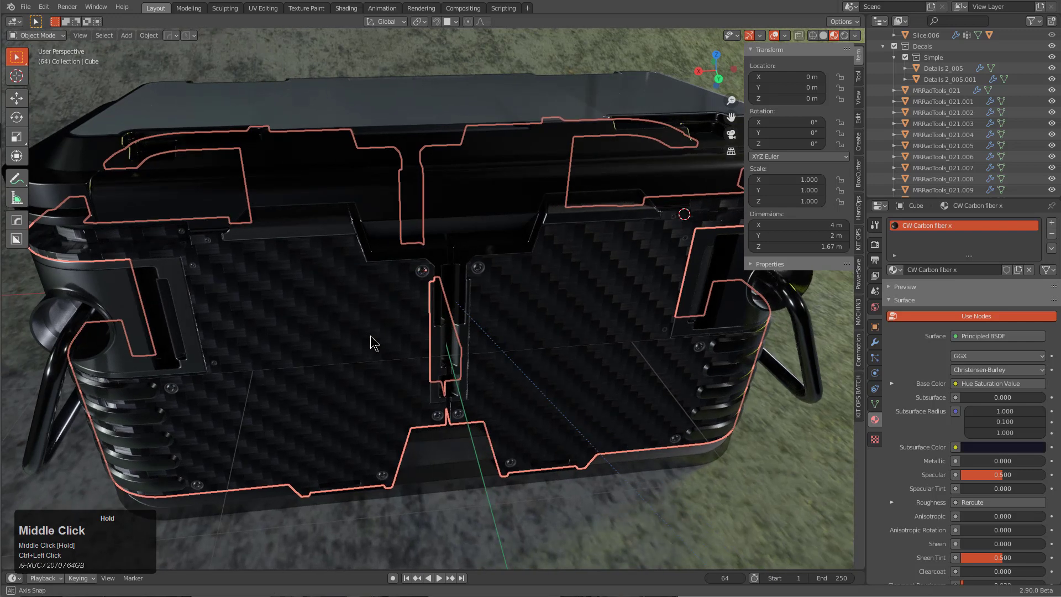
Step: Switch to the Shading workspace and frame the carbon fiber material's cw-scale node and the crate's front panels
left_click(347, 10)
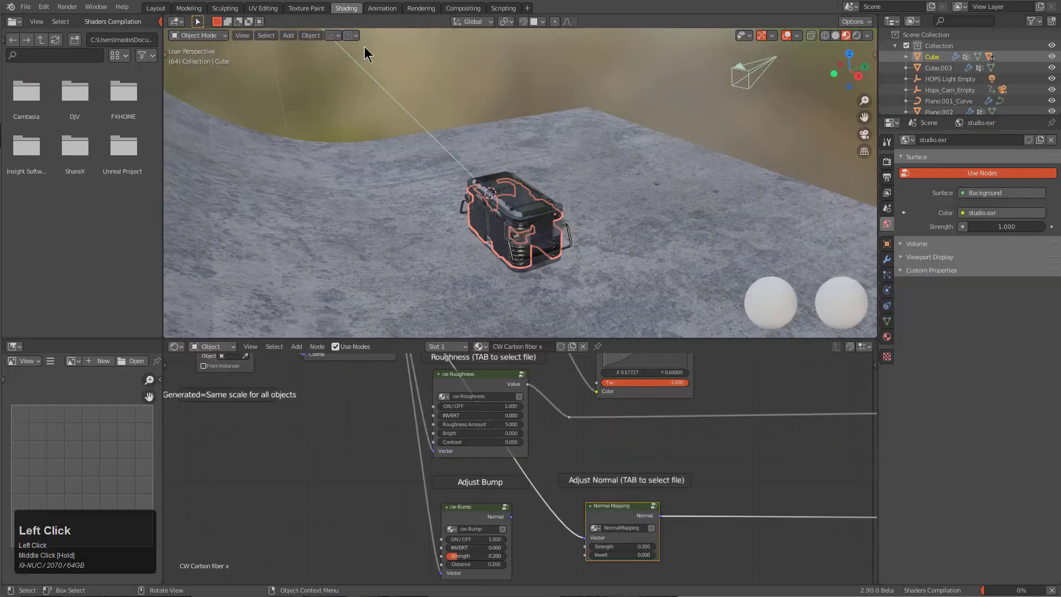
mouse_move(487, 422)
middle_mouse_down()
mouse_move(547, 510)
mouse_move(609, 543)
middle_mouse_up()
scroll(500, 450, "up", 3)
scroll(500, 451, "up", 4)
middle_click_drag(472, 465, 543, 528)
middle_click_drag(436, 399, 498, 455)
middle_click_drag(397, 239, 531, 221)
scroll(531, 226, "up", 4)
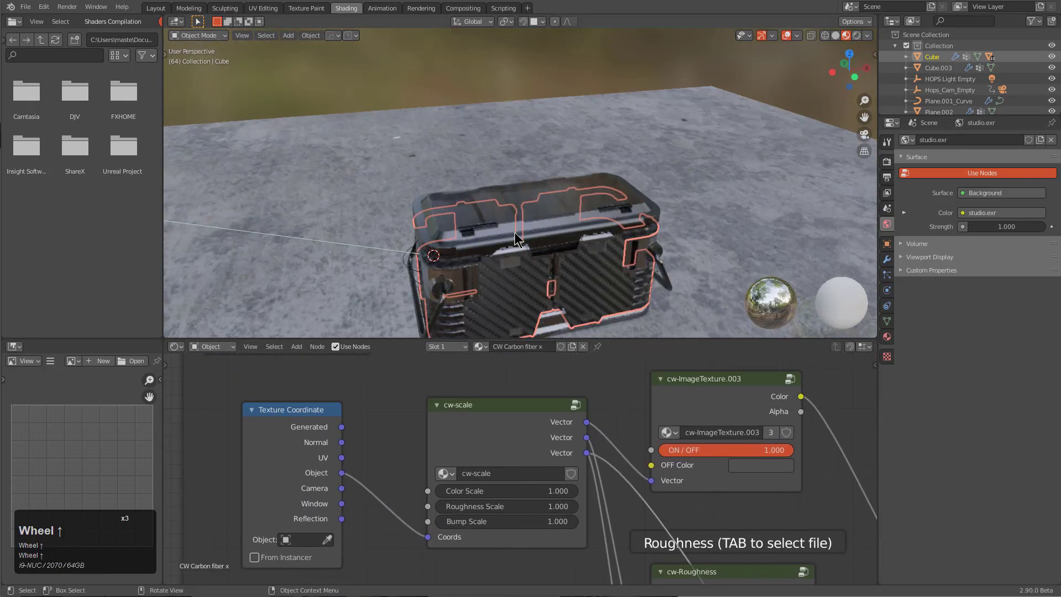
middle_click_drag(544, 271, 406, 335, "shift")
scroll(552, 237, "up", 4)
scroll(530, 215, "down", 2)
scroll(500, 213, "up", 2)
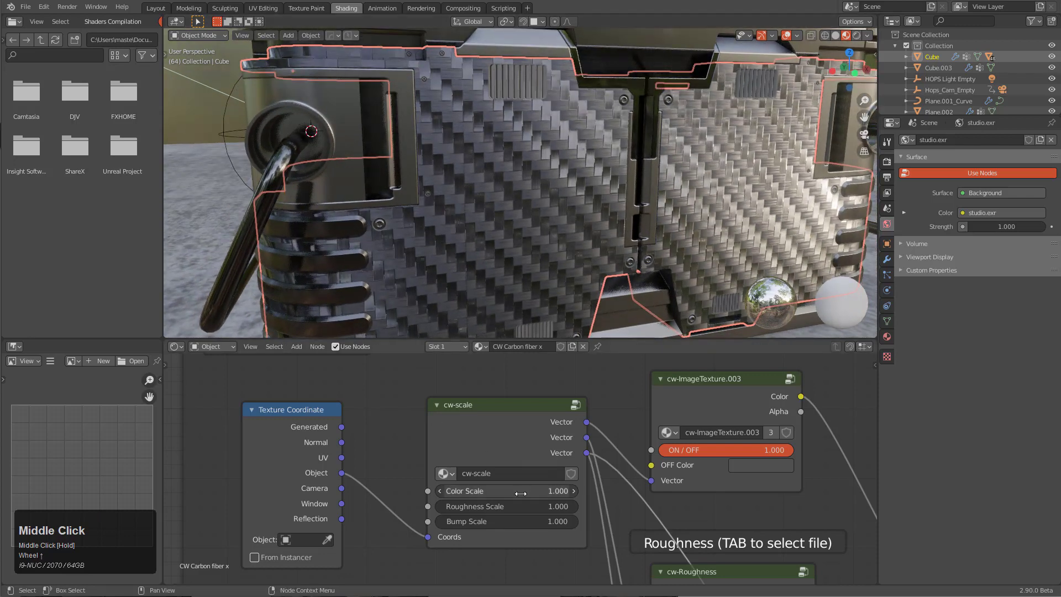
Step: Set the Color, Roughness and Bump Scale of the cw-scale node to 0.3
left_click_drag(528, 490, 528, 521)
type(".3")
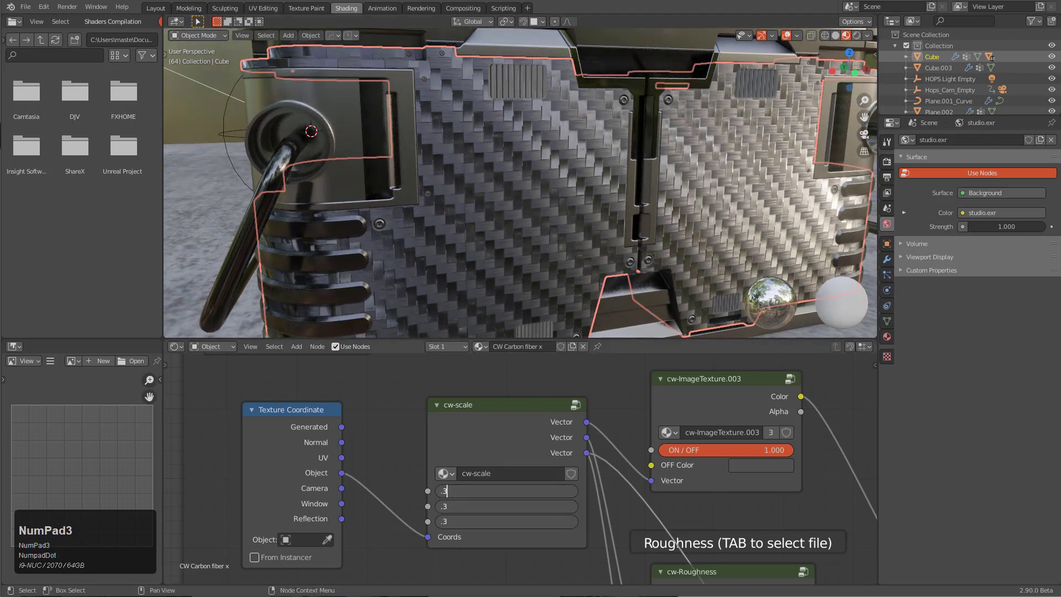
key("KP_Enter")
Step: Set the Color, Roughness and Bump Scale of the cw-scale node to 2
left_click_drag(526, 489, 526, 522)
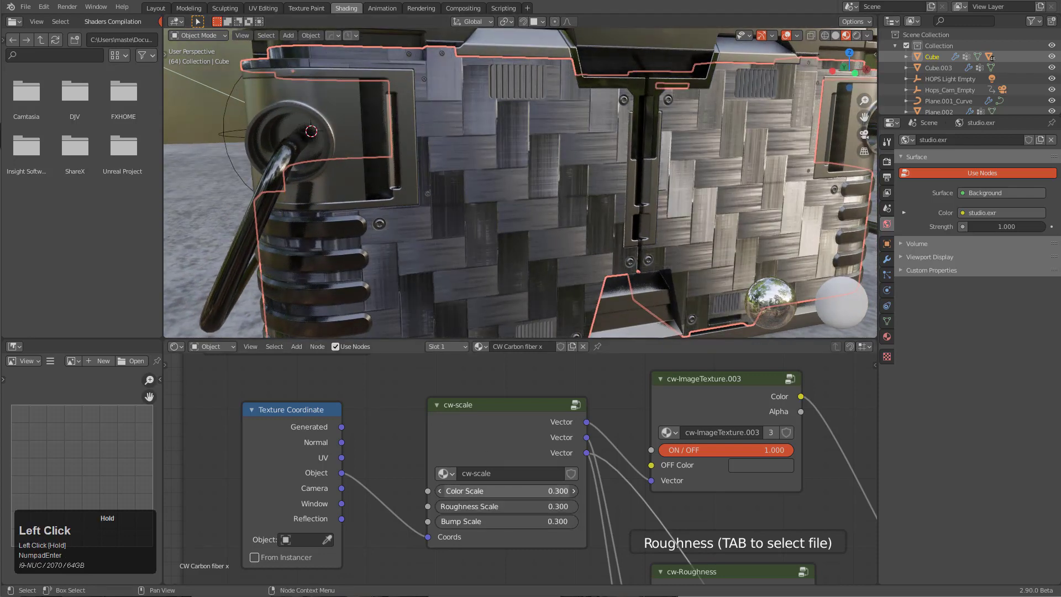
type("2")
key("KP_Enter")
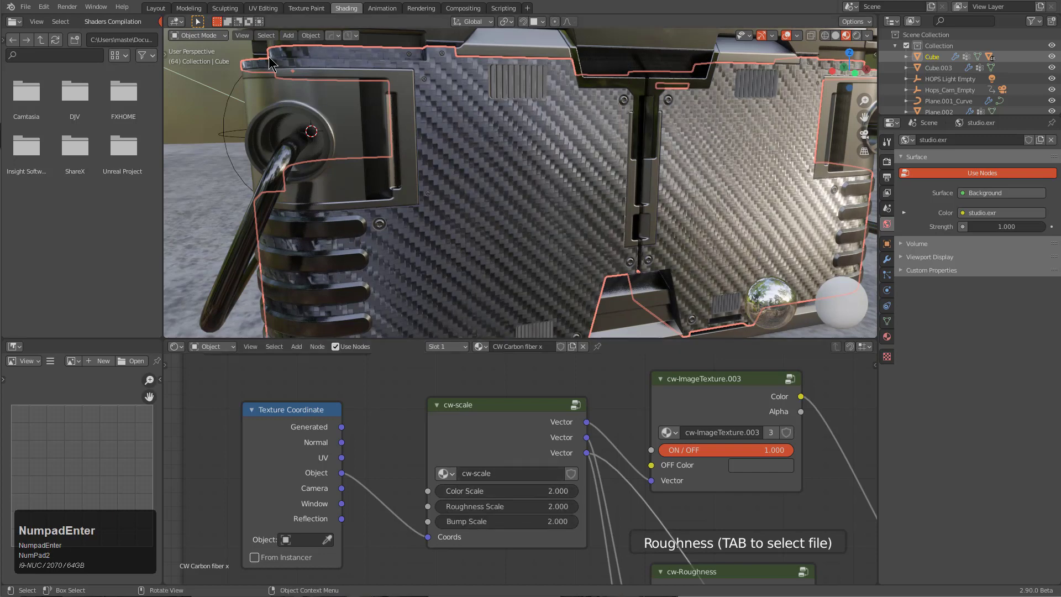
Step: Return to the Layout workspace and deselect everything to check the carbon fiber on the crate
left_click(156, 8)
scroll(414, 266, "down", 3)
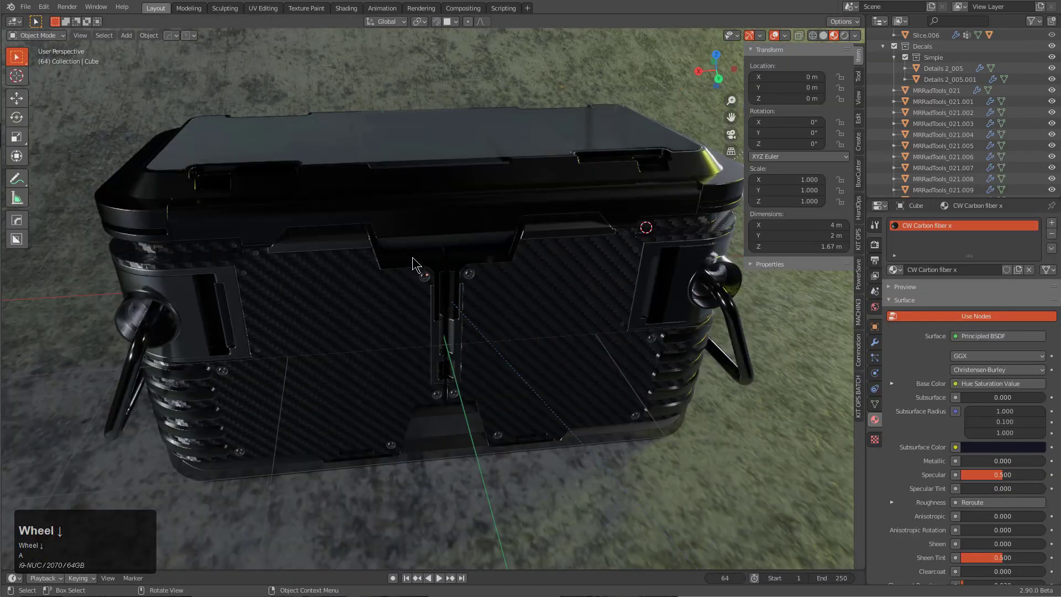
middle_click_drag(417, 268, 446, 304)
scroll(440, 293, "down", 2)
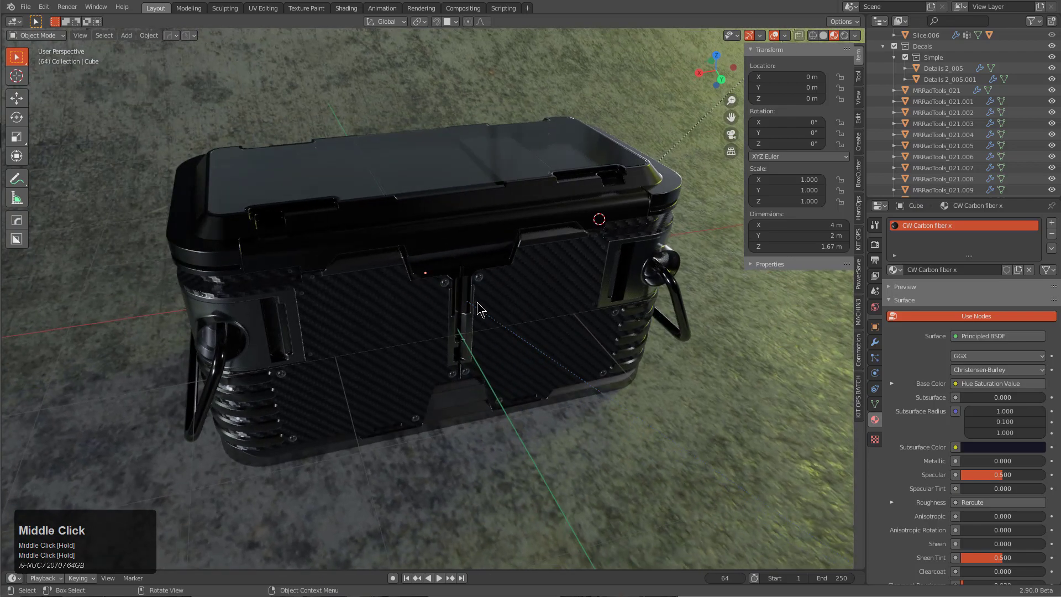
Step: Select the crate's lid and open the KIT OPS asset loader for it
left_click(475, 234)
middle_click_drag(531, 247, 490, 287)
scroll(510, 298, "up", 3)
key("m")
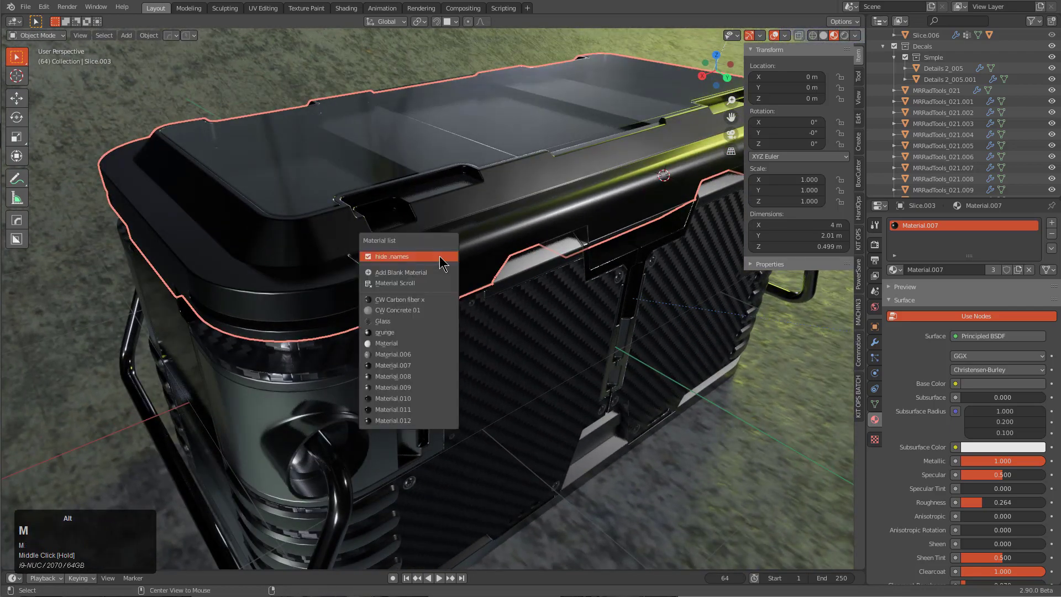
key("q")
left_click(520, 230)
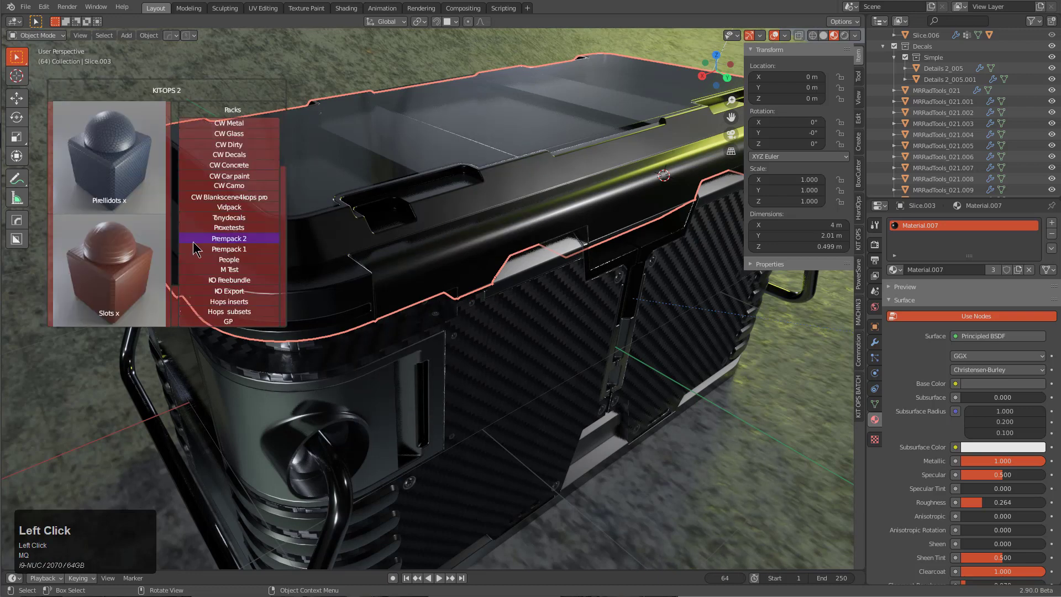
Step: Apply the Ferrari red material from the CW Car paint pack to the crate's lid
scroll(102, 244, "up", 5)
scroll(105, 237, "up", 5)
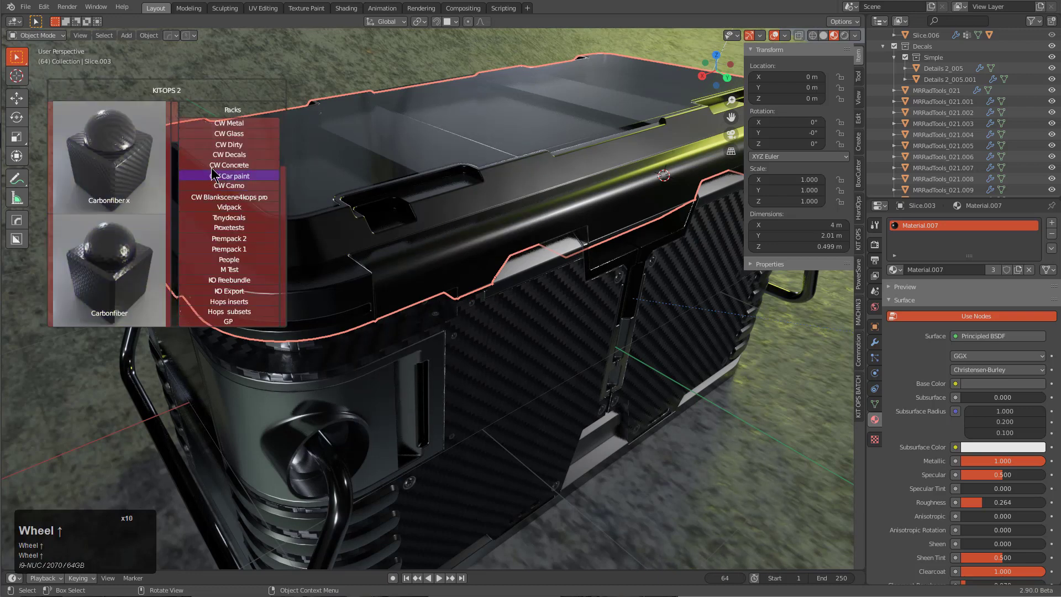
scroll(232, 184, "up", 6)
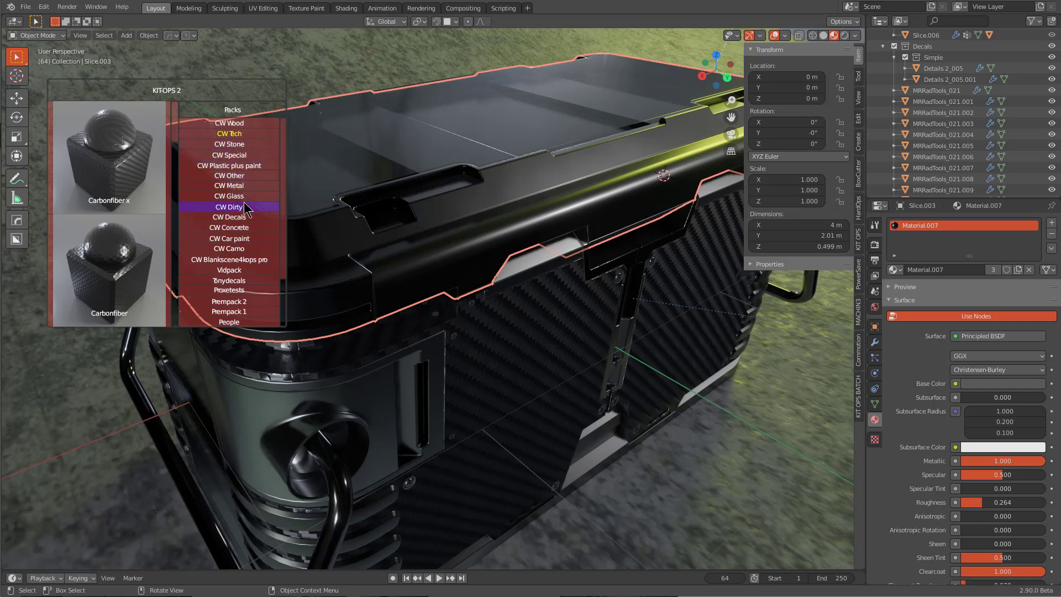
left_click(241, 241)
scroll(121, 197, "down", 2)
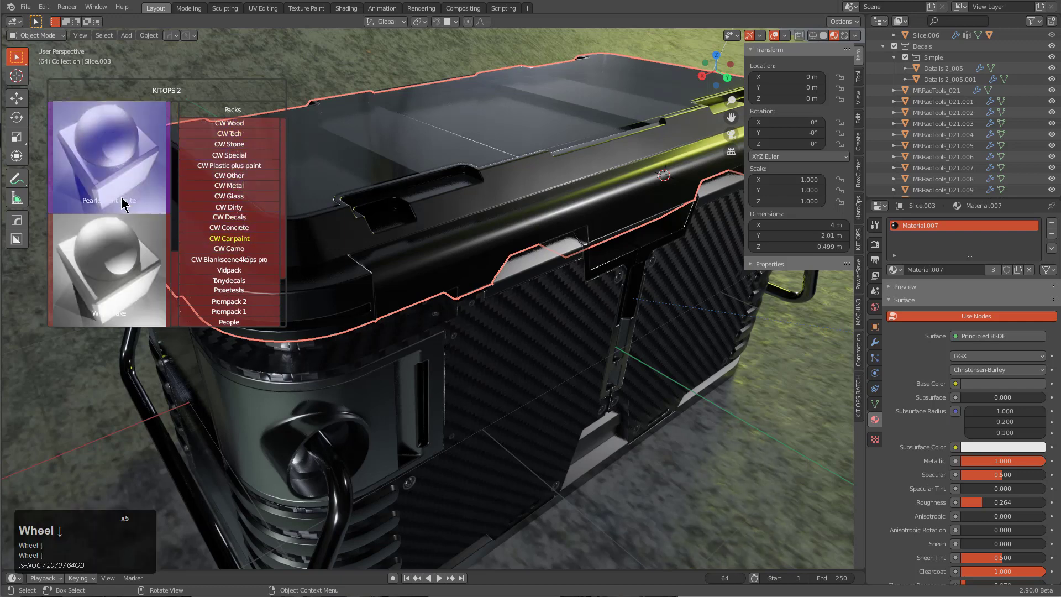
scroll(122, 197, "up", 2)
scroll(121, 197, "down", 1)
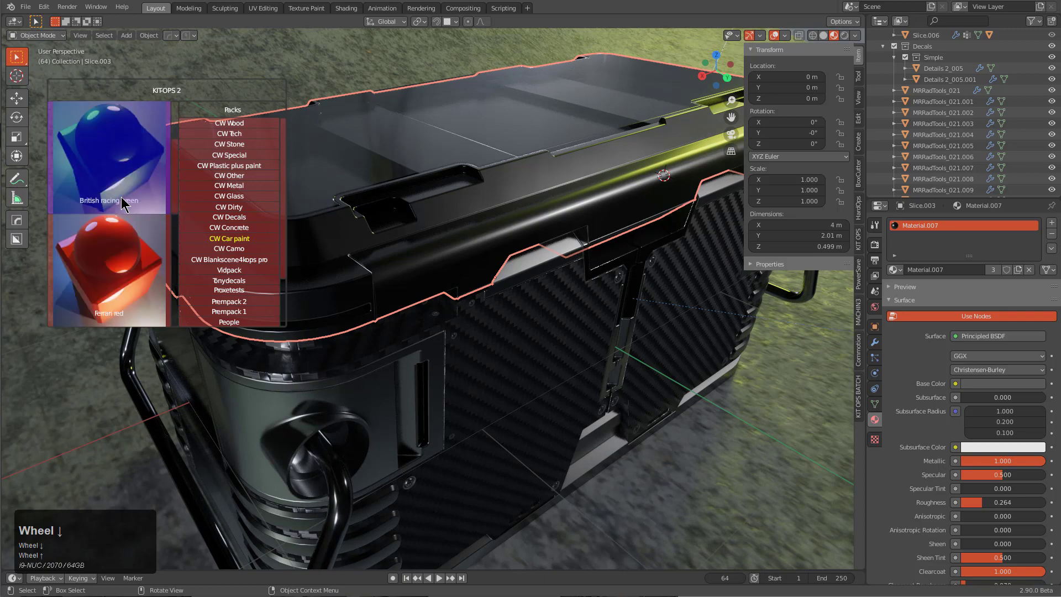
left_click(108, 257, "ctrl")
middle_click_drag(422, 272, 461, 289)
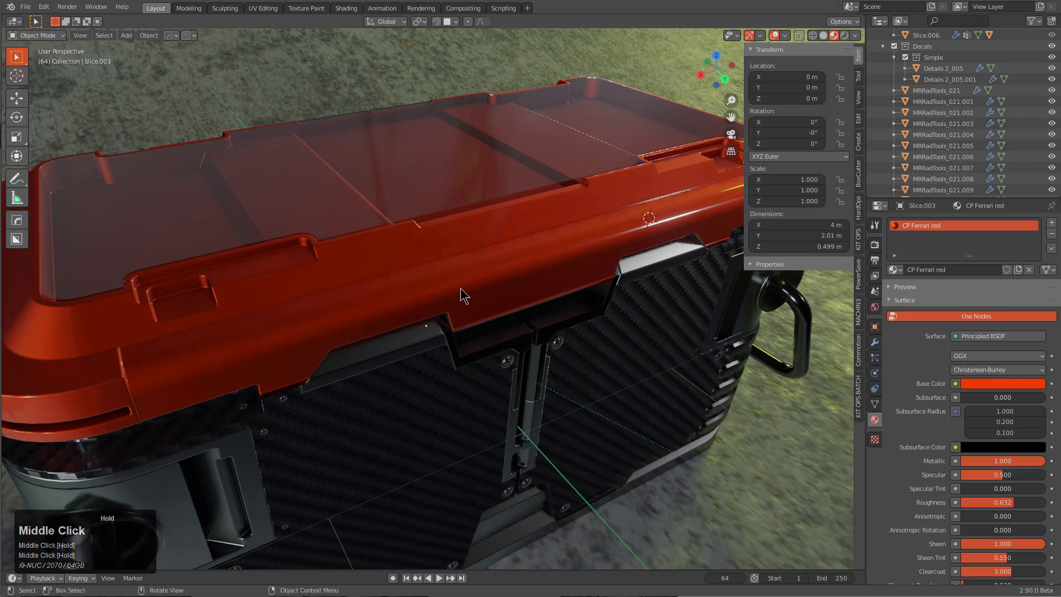
scroll(461, 289, "down", 1)
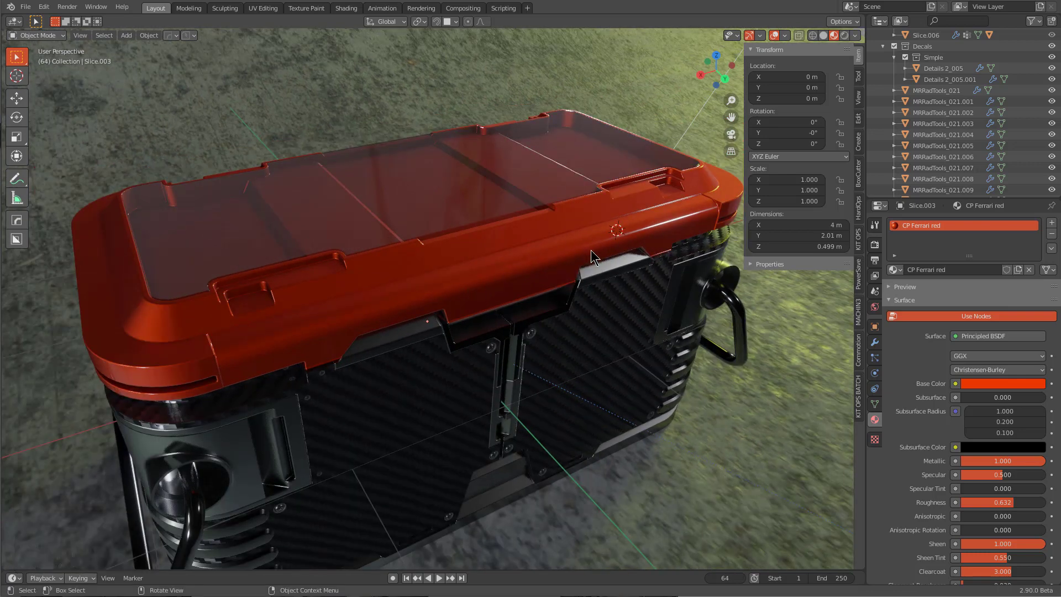
middle_click_drag(603, 253, 573, 251)
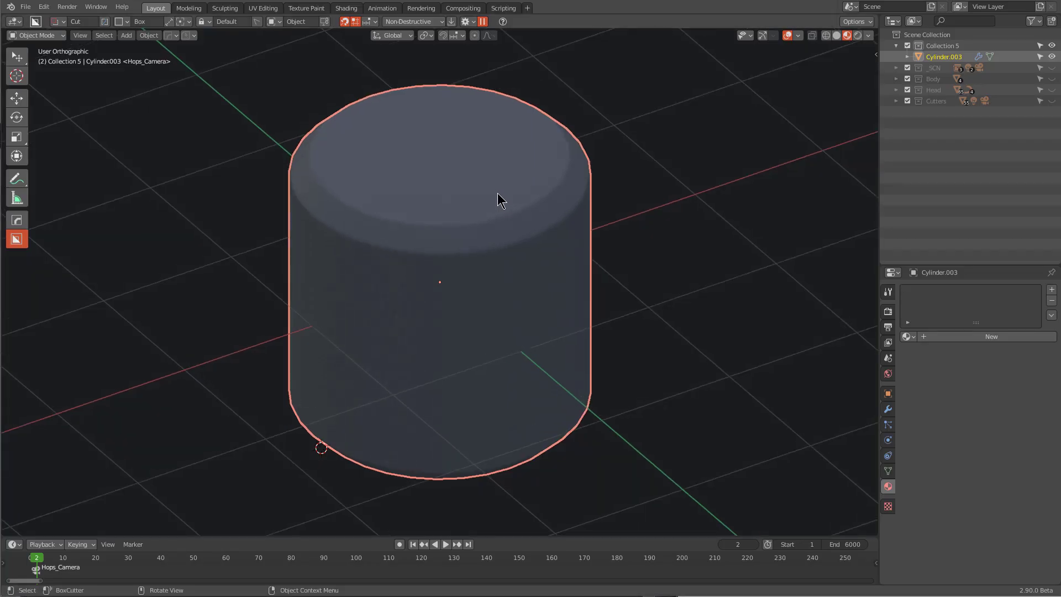
Step: Open the material settings of the HOps Helper and add a new material to the cylinder
key("ctrl+grave")
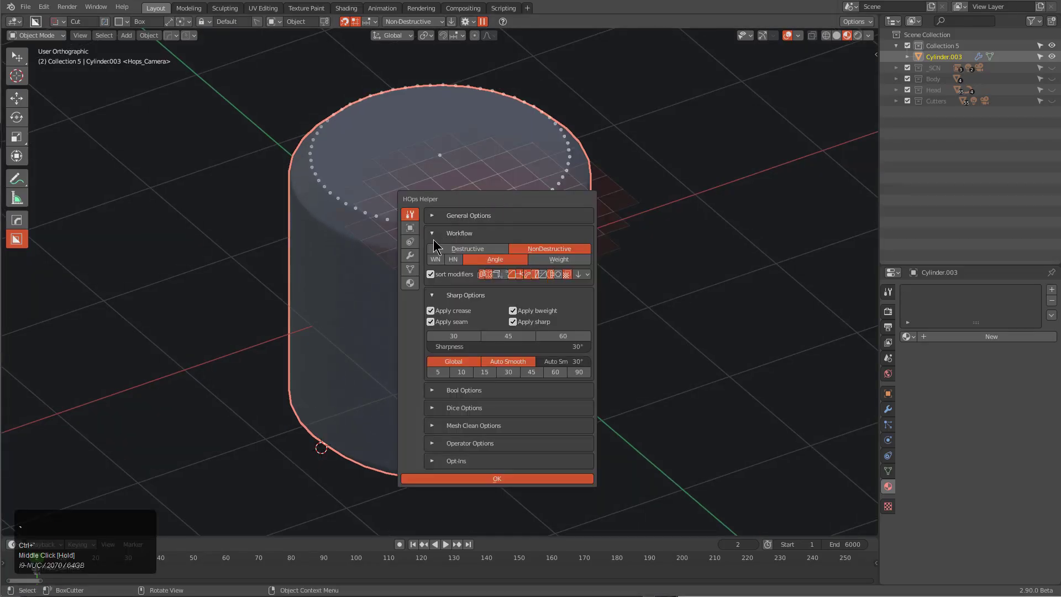
left_click(411, 285)
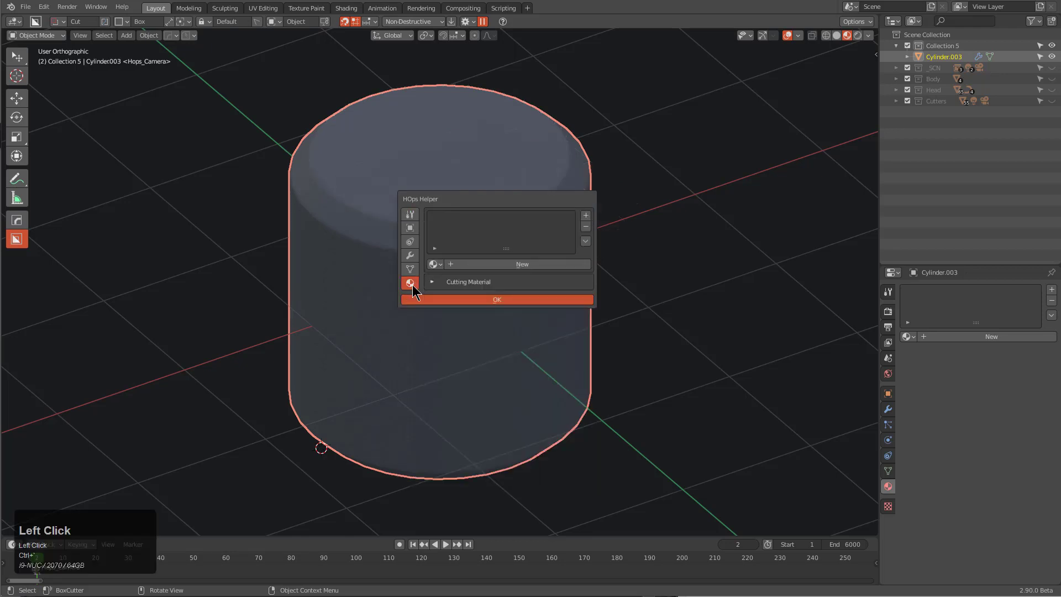
left_click(462, 265)
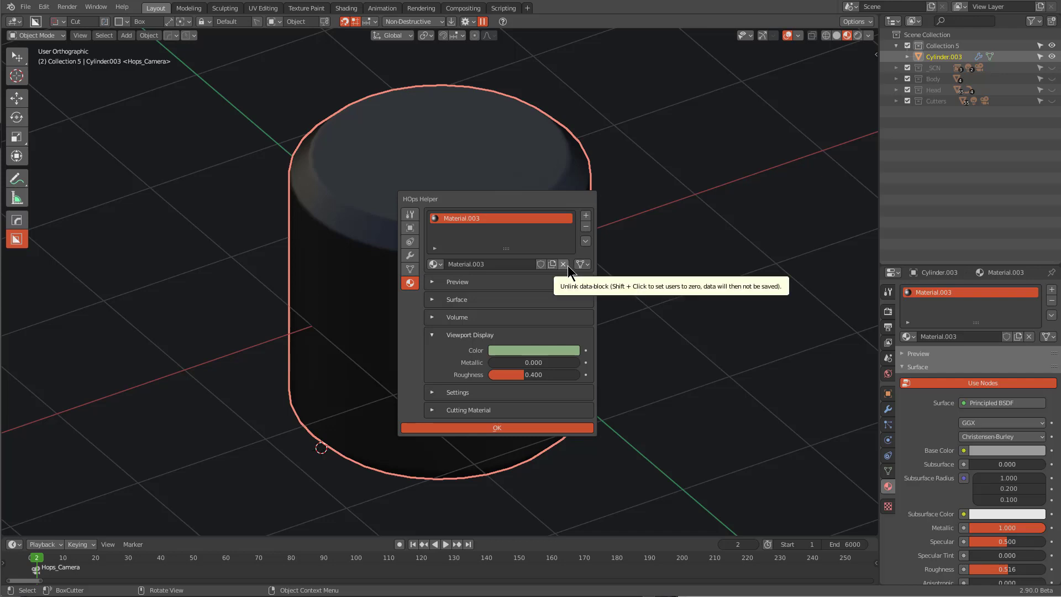
Step: Cycle the cylinder through several random blank materials, unlinking each one and creating a new one in its place
left_click(564, 264)
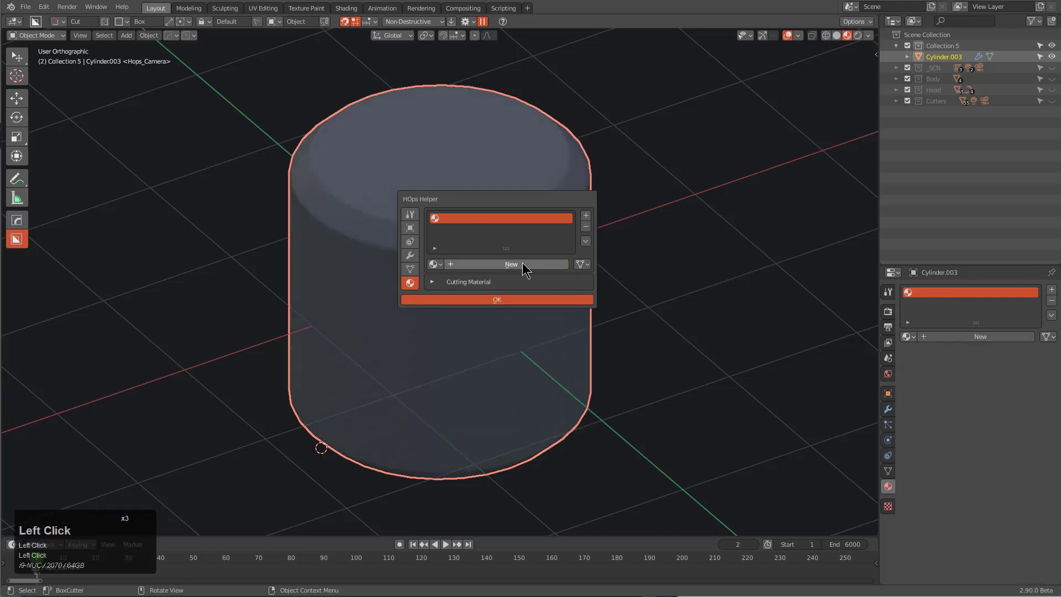
left_click(522, 263)
left_click(563, 264)
left_click(539, 265)
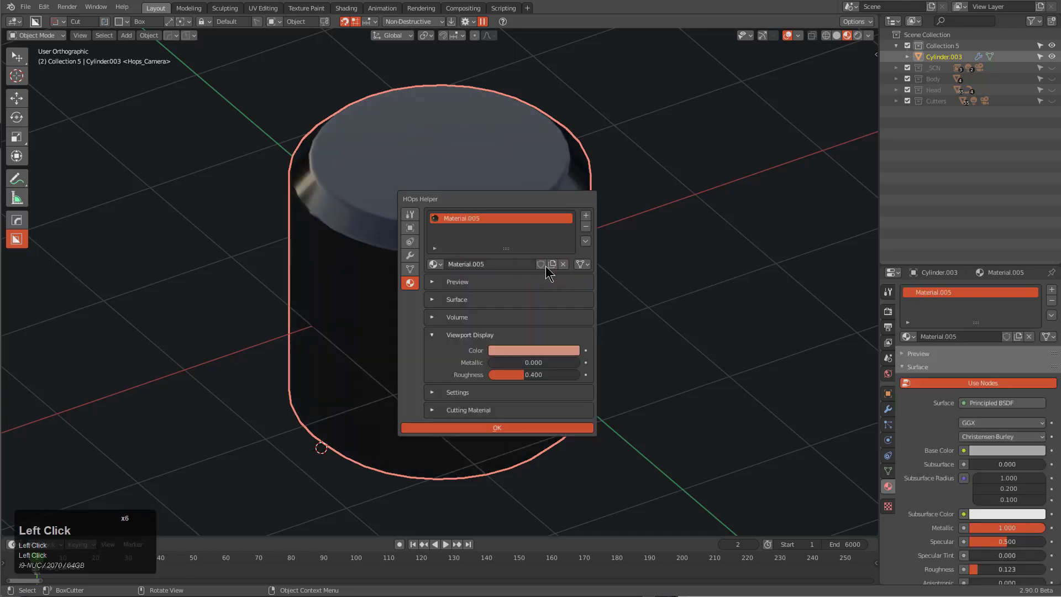
left_click(563, 264)
left_click(526, 263)
left_click(563, 264)
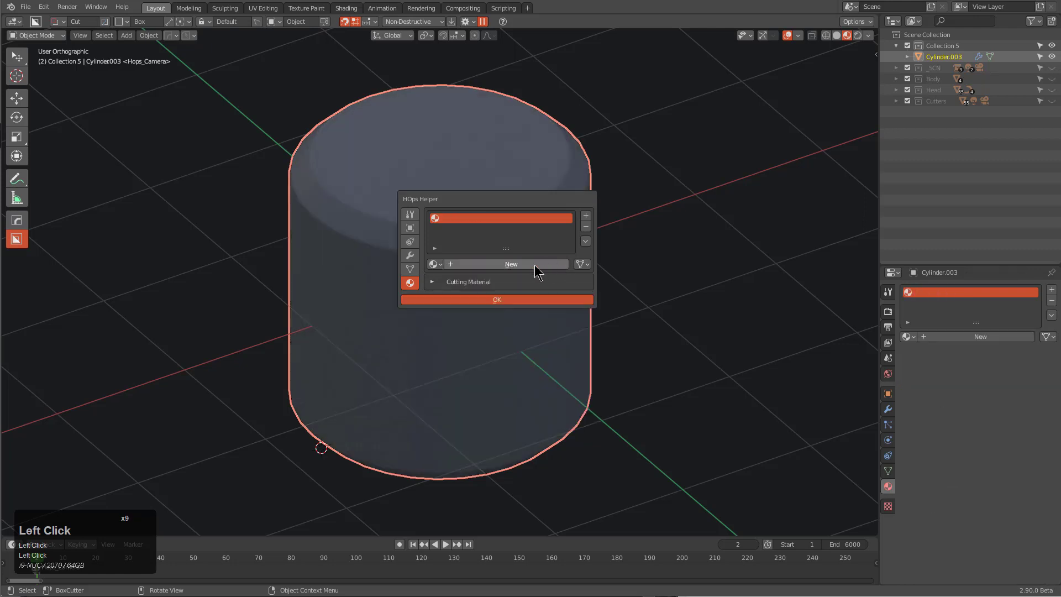
Step: Create a blank glass material and a blank emission material on the cylinder in turn, unlinking each one
left_click(482, 262, "shift")
left_click(564, 265)
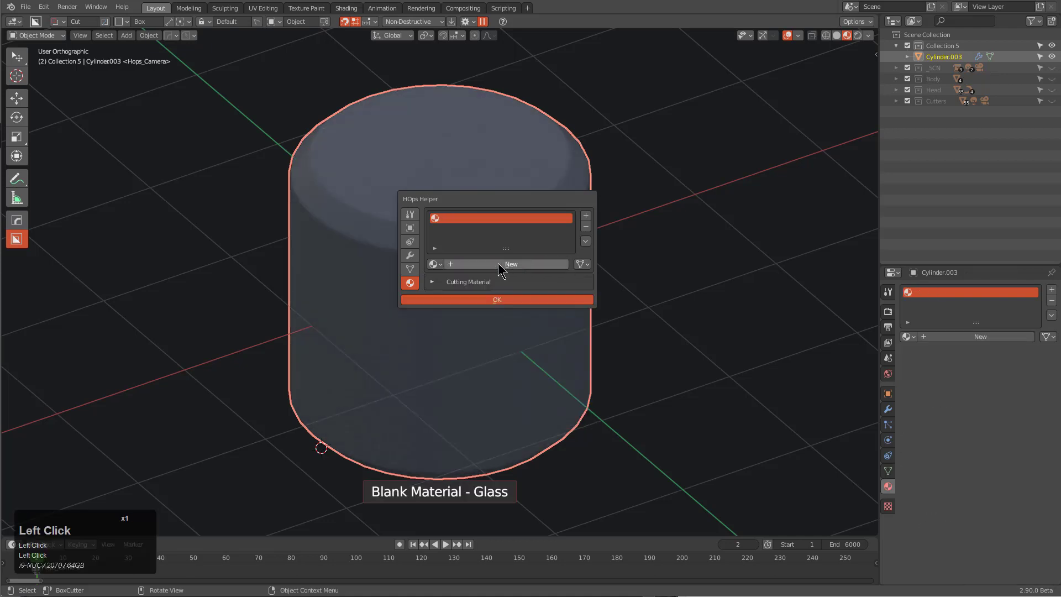
left_click(498, 263, "alt")
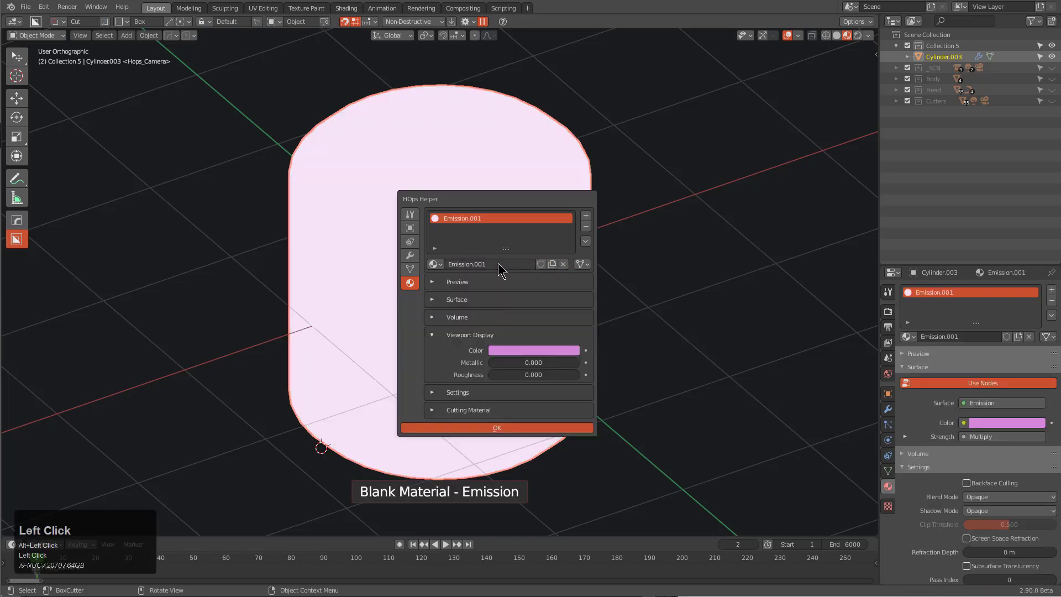
left_click(563, 264)
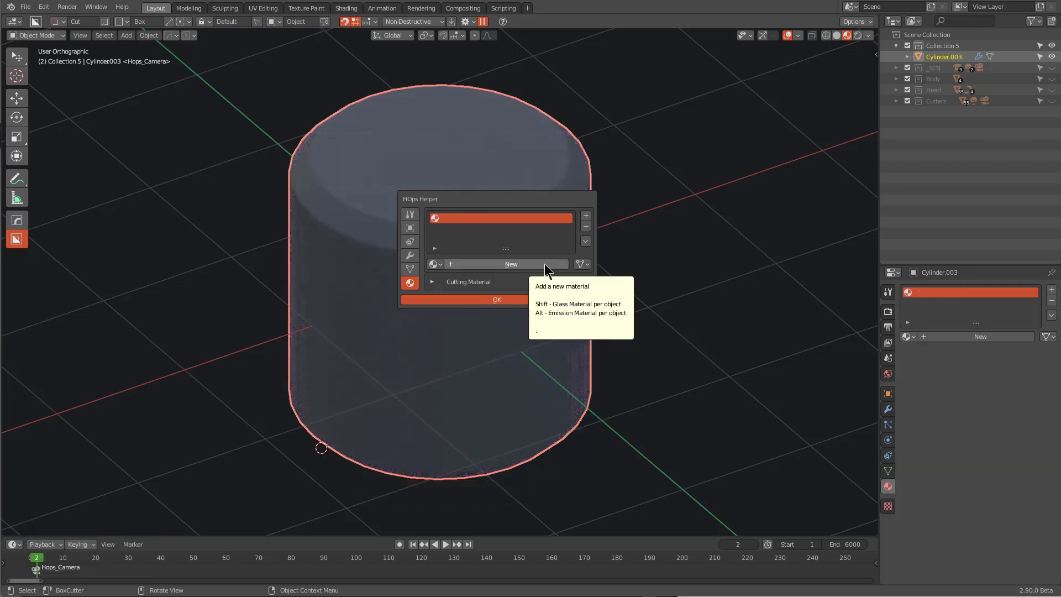
Step: Give the cylinder a new blank material and add a second, empty material slot, trying random materials in it before closing the HOps Helper
left_click(545, 263)
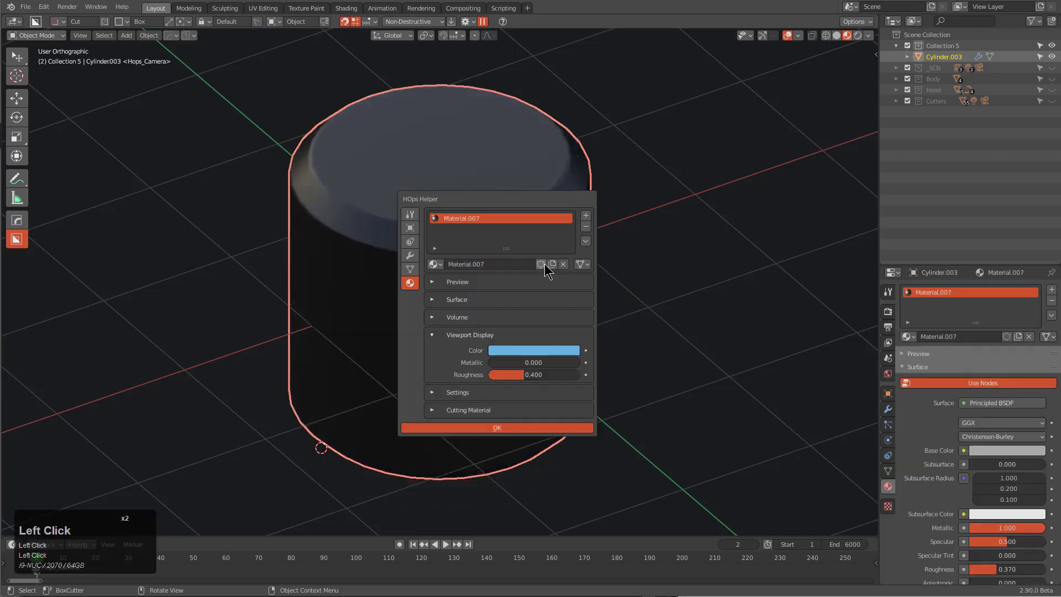
left_click(587, 216)
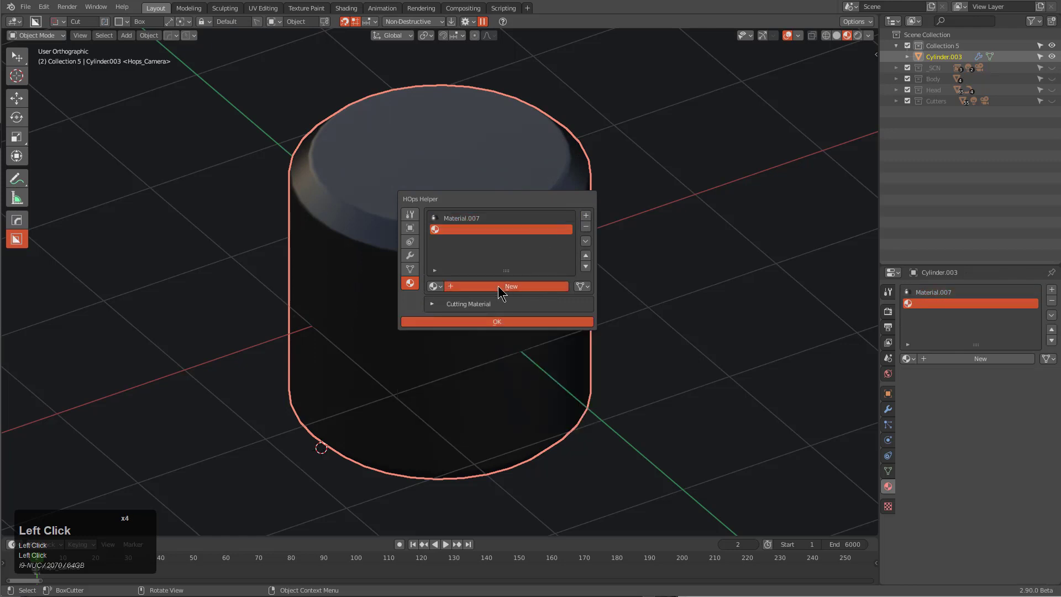
left_click(500, 286)
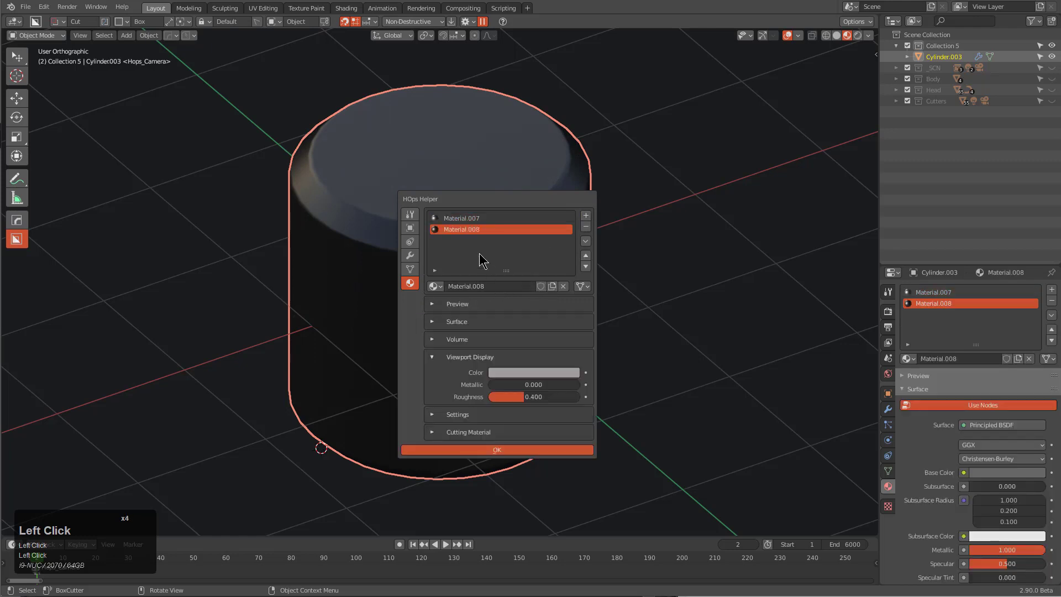
left_click(563, 287)
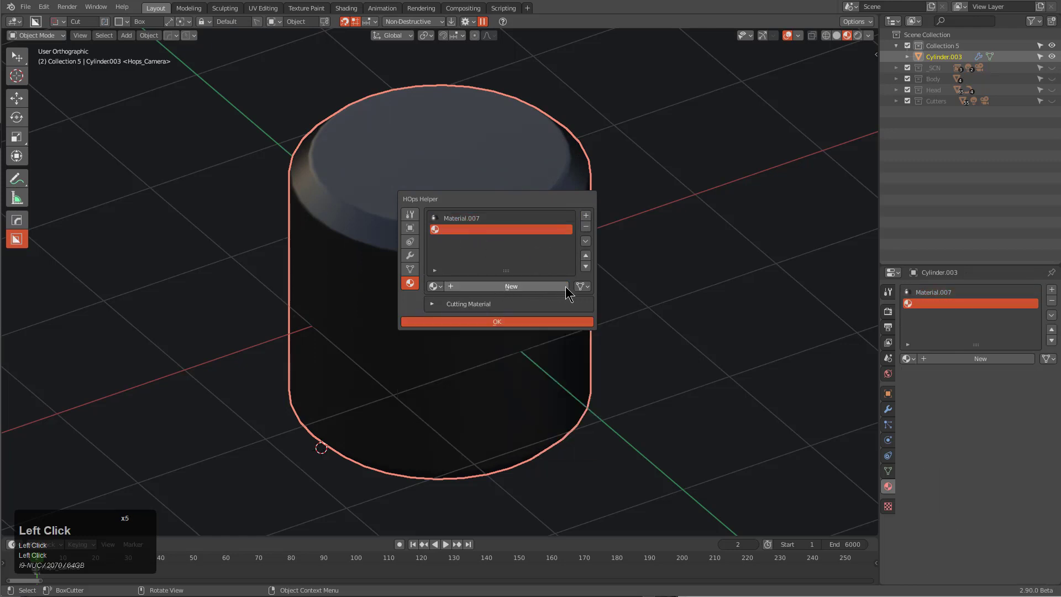
left_click(492, 285)
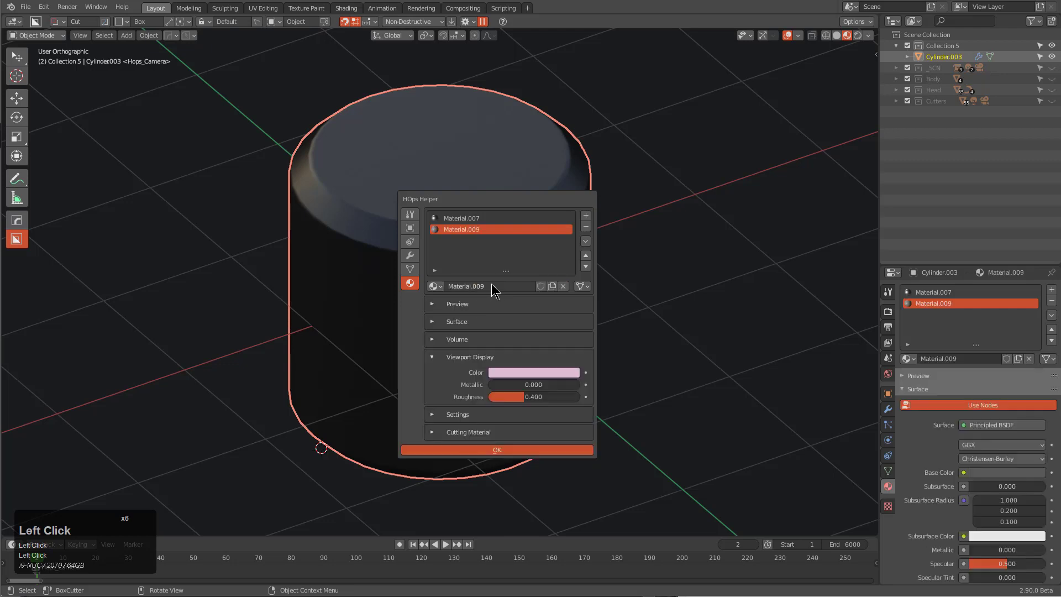
left_click(563, 286)
left_click(497, 321)
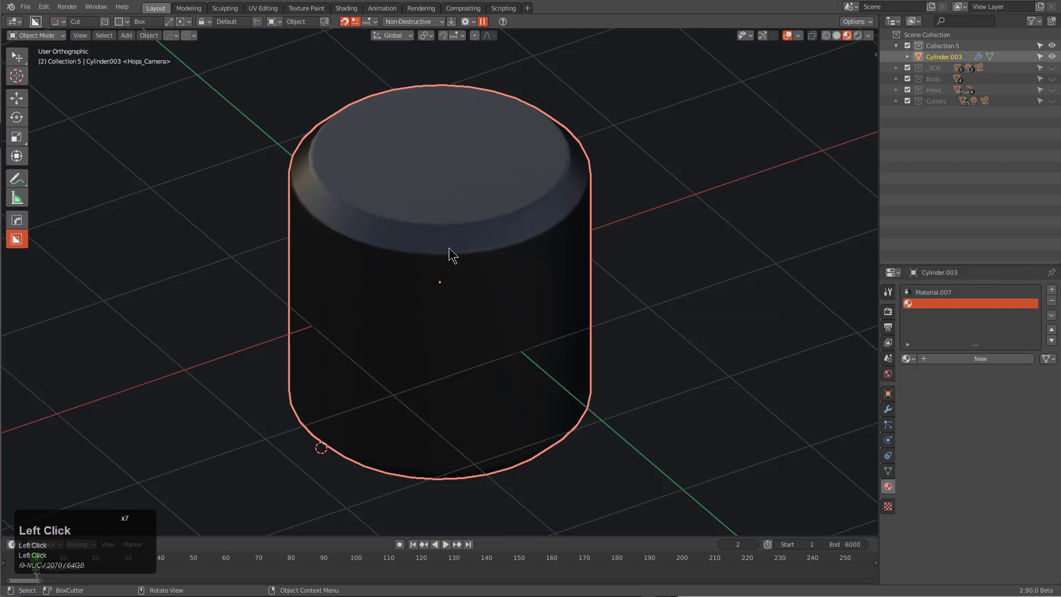
Step: Assign the second, empty material slot to the cylinder's top face in Edit Mode and return to Object Mode
key("Tab")
key("3")
left_click(558, 215)
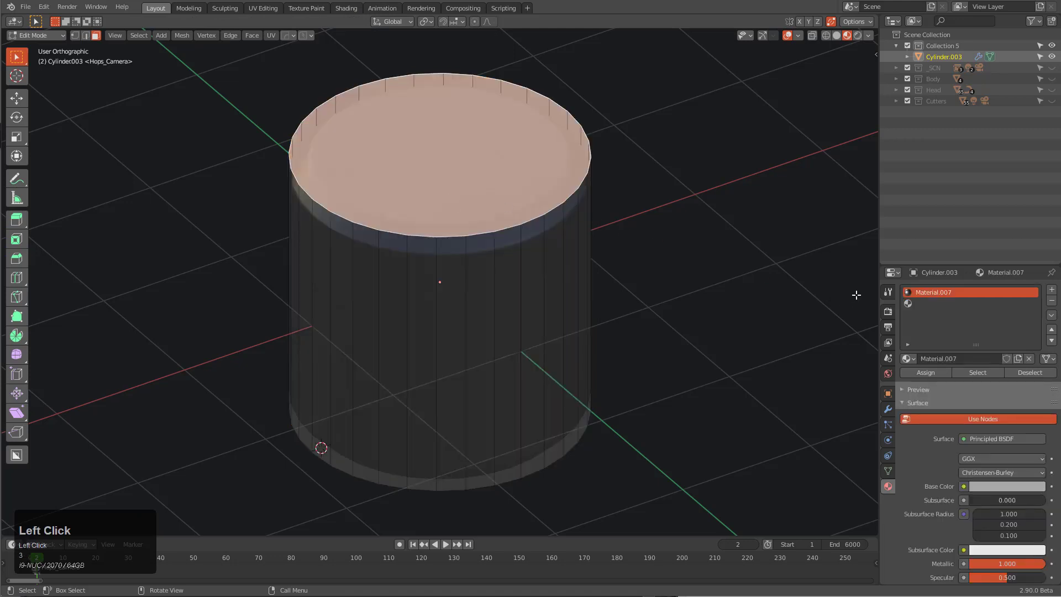
left_click(939, 303)
left_click(927, 372)
key("Tab")
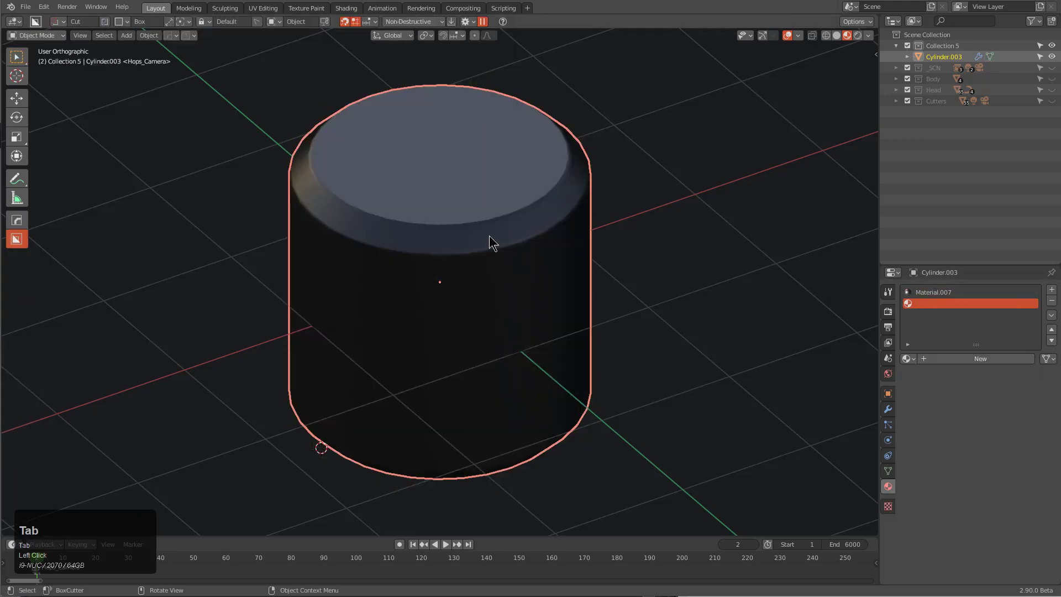
Step: Try a standard, an emission and a glass blank material in the top face's slot from the HOps Helper, unlinking each one
key("q")
key("ctrl+grave")
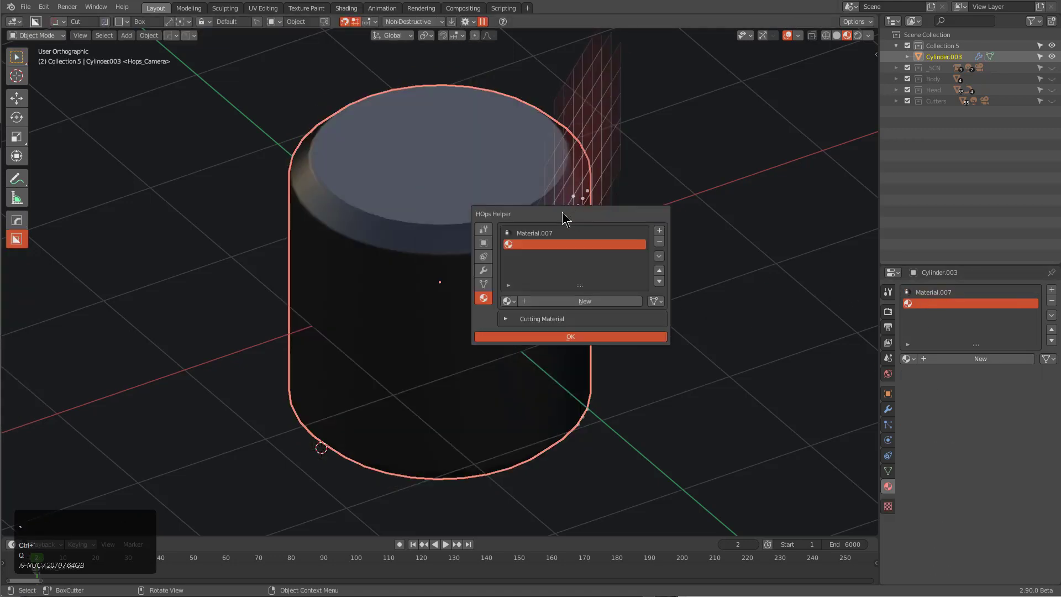
left_click(539, 301)
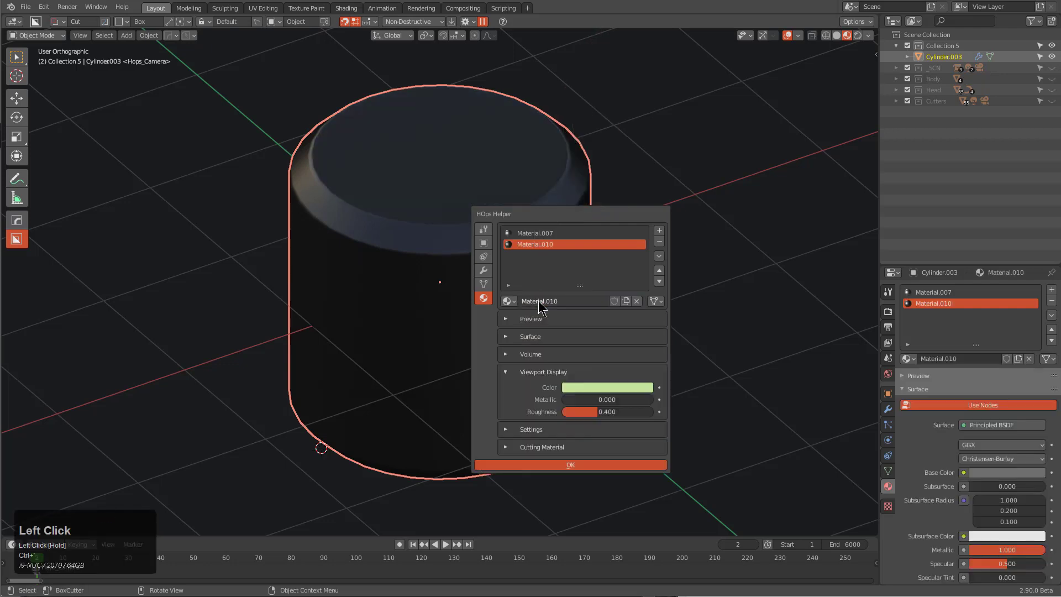
left_click(637, 301)
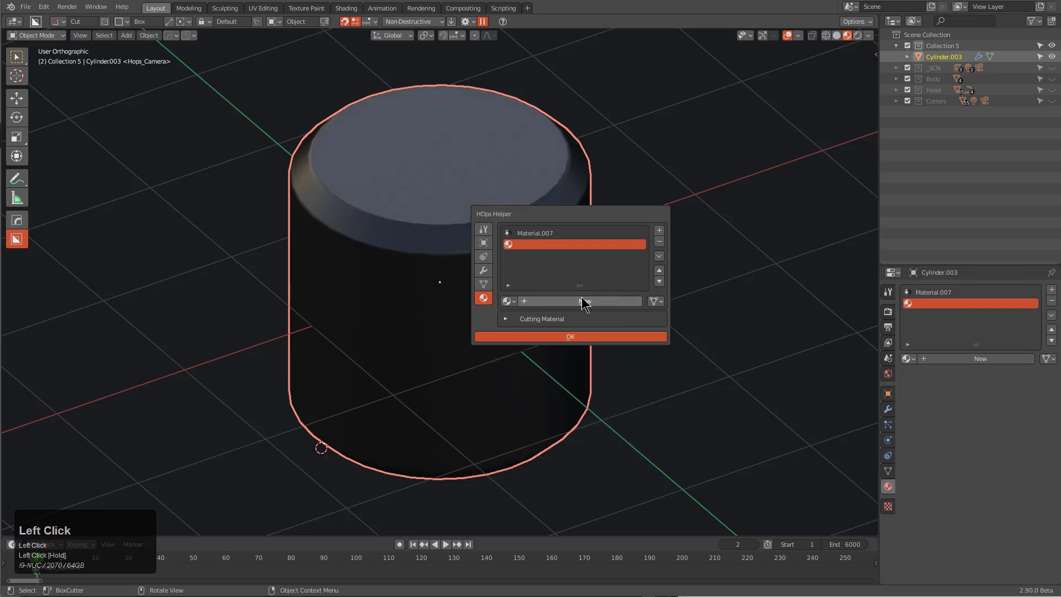
left_click(556, 299, "alt")
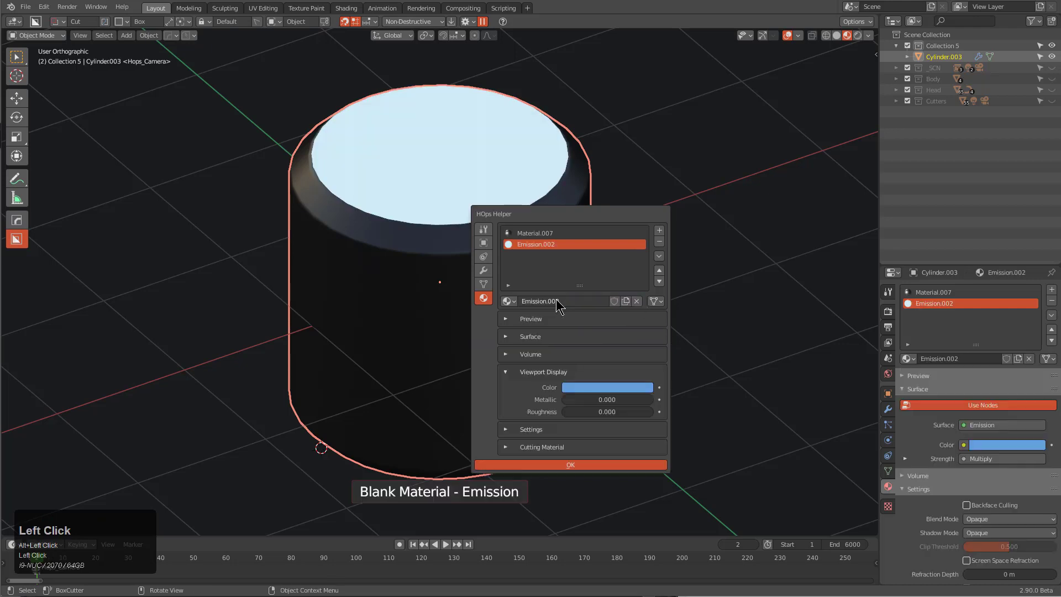
left_click(637, 301)
left_click(593, 306)
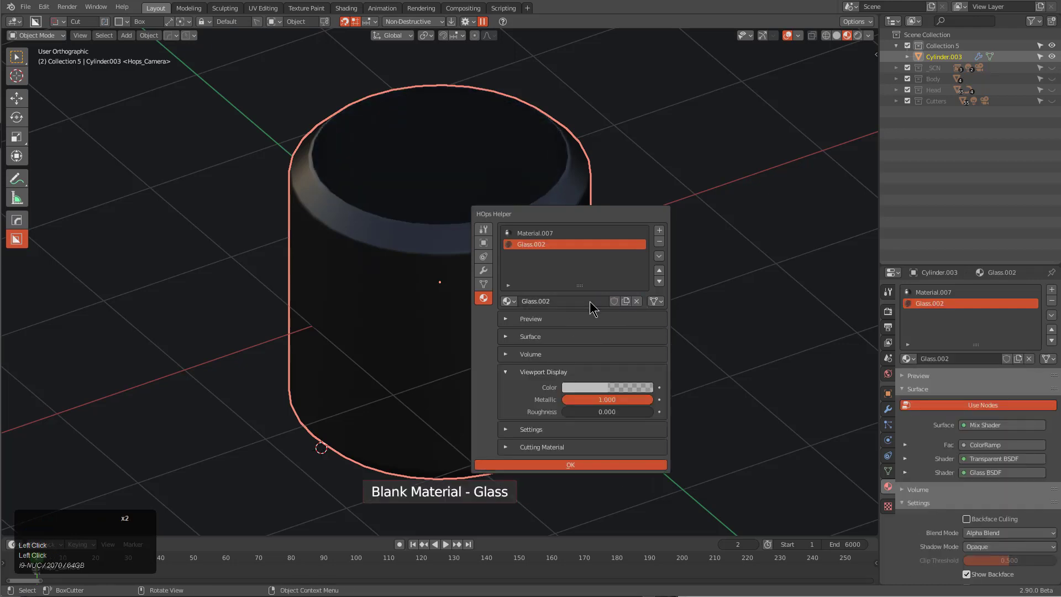
left_click(637, 301)
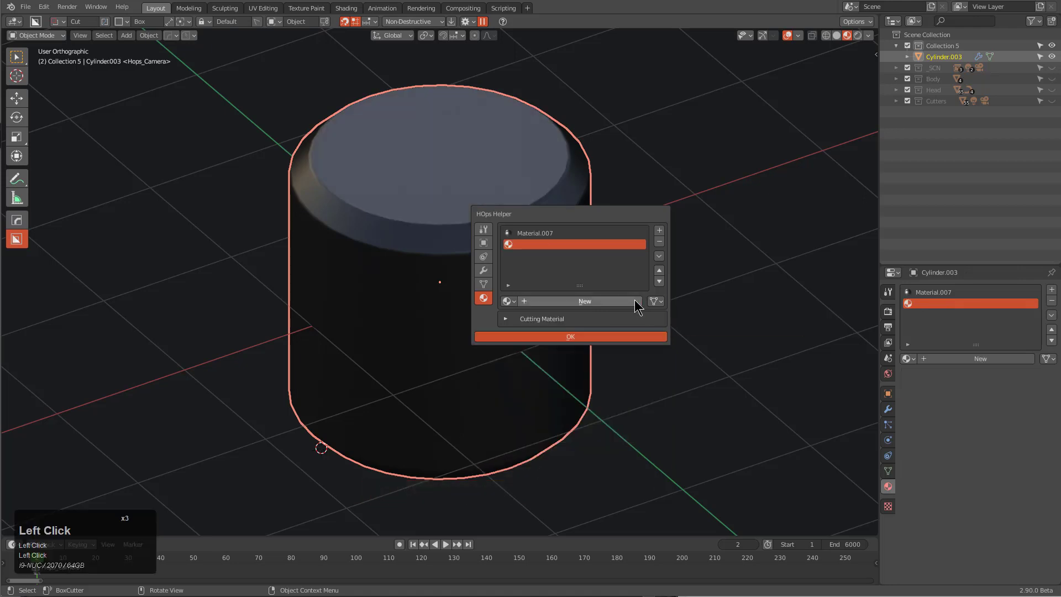
Step: Set the cutting material to Emission.001 in the HOps Helper and close it
left_click(507, 320)
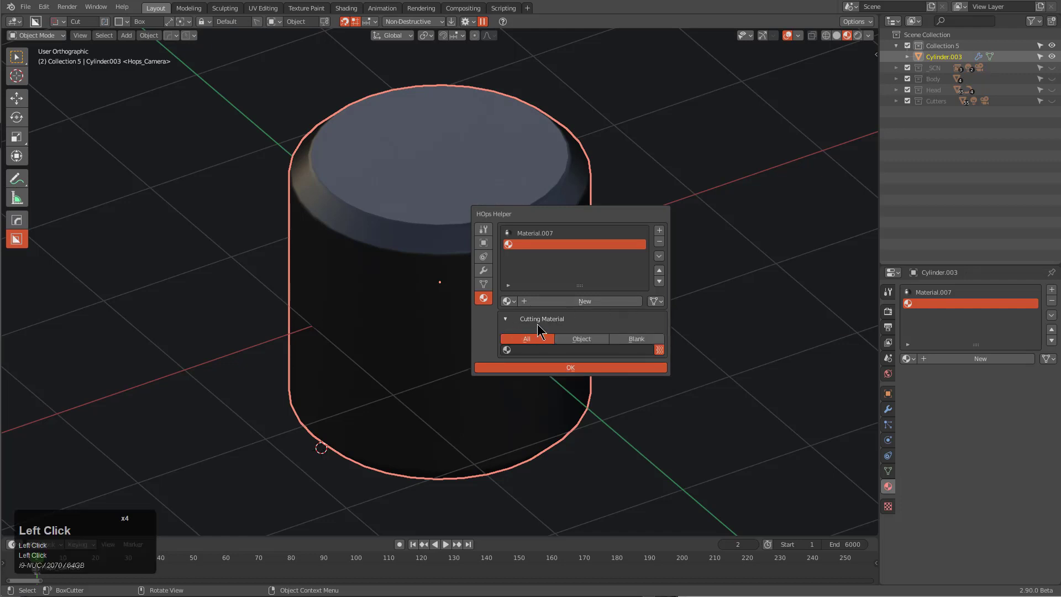
left_click(556, 348)
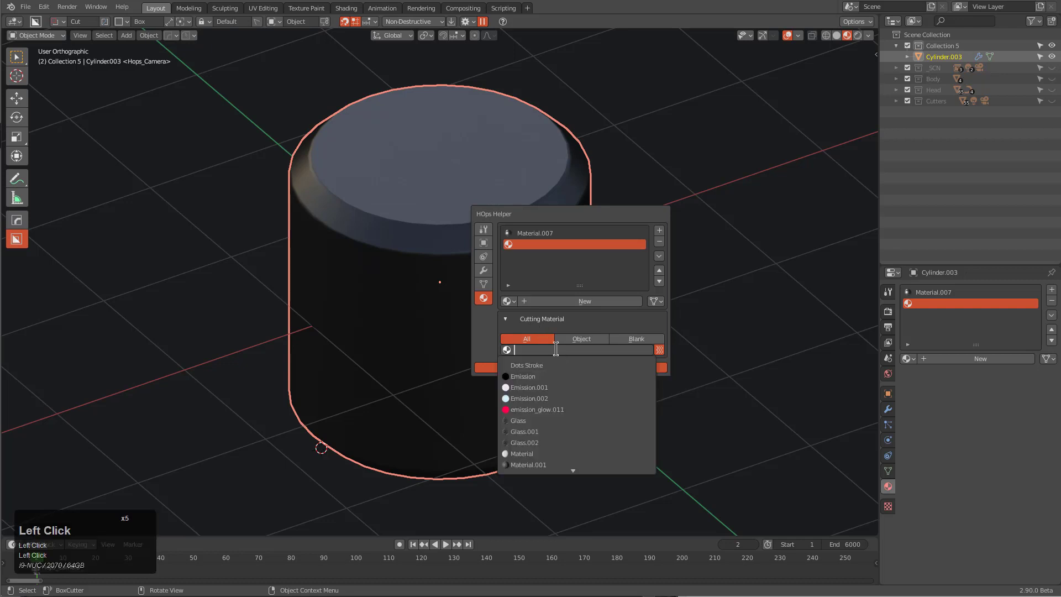
left_click(544, 386)
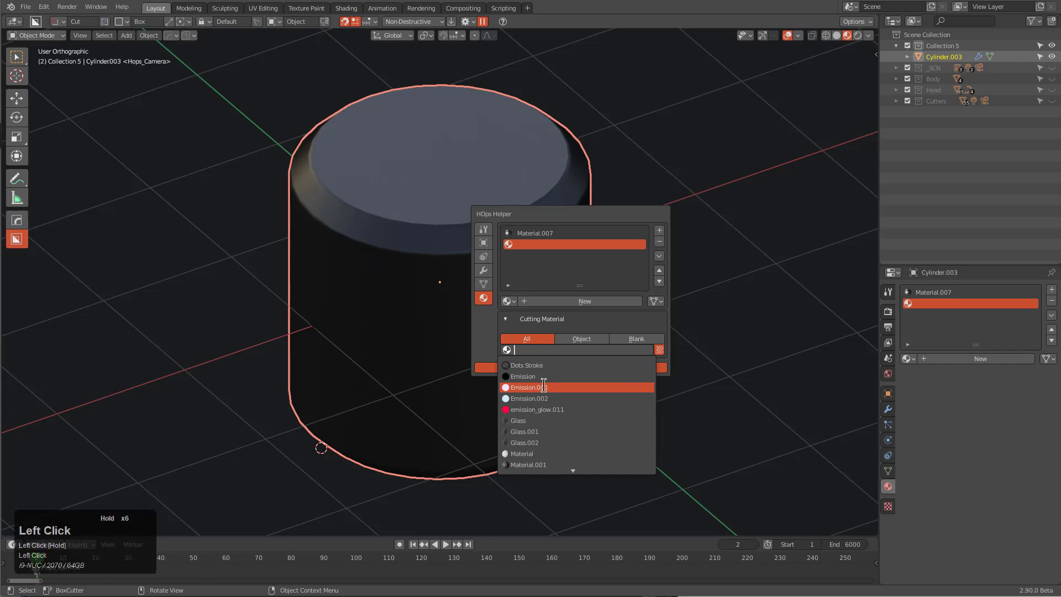
left_click(522, 367)
middle_click_drag(523, 372, 385, 310)
key("shift+a")
mouse_move(380, 310)
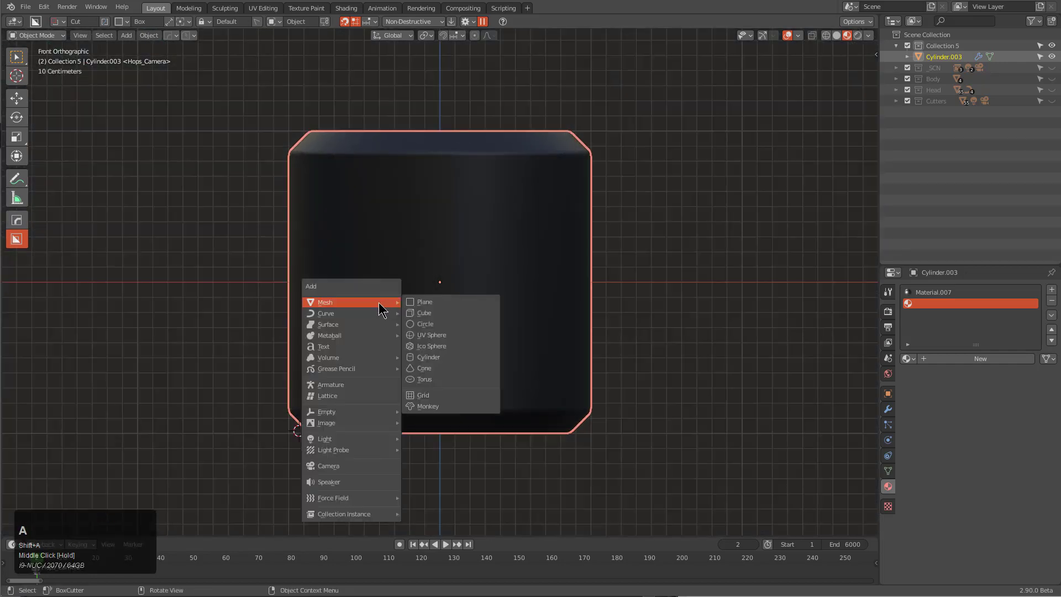
left_click(455, 323)
key("x")
key("q")
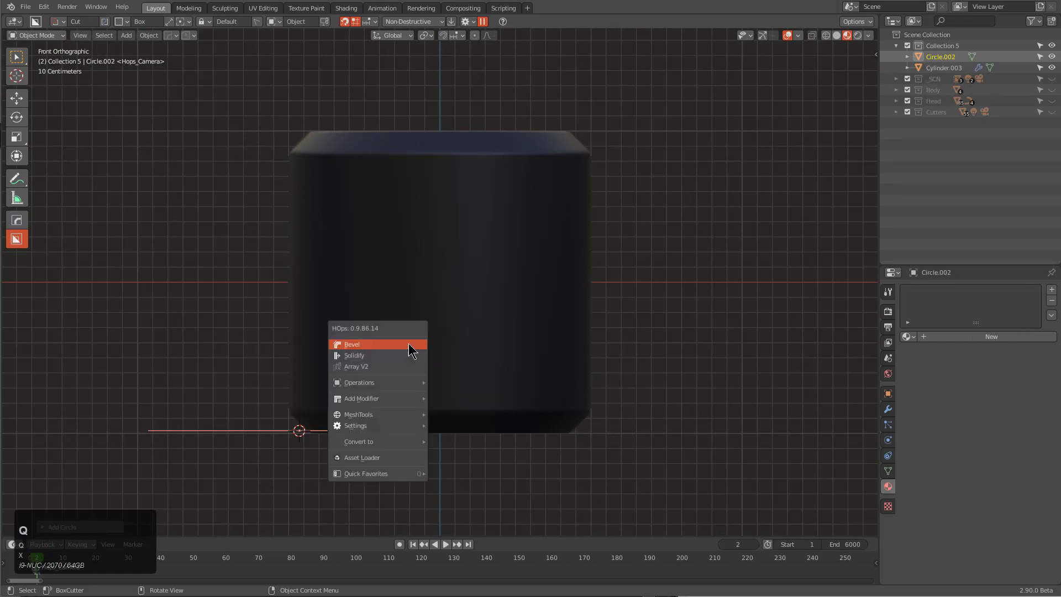
left_click(379, 356)
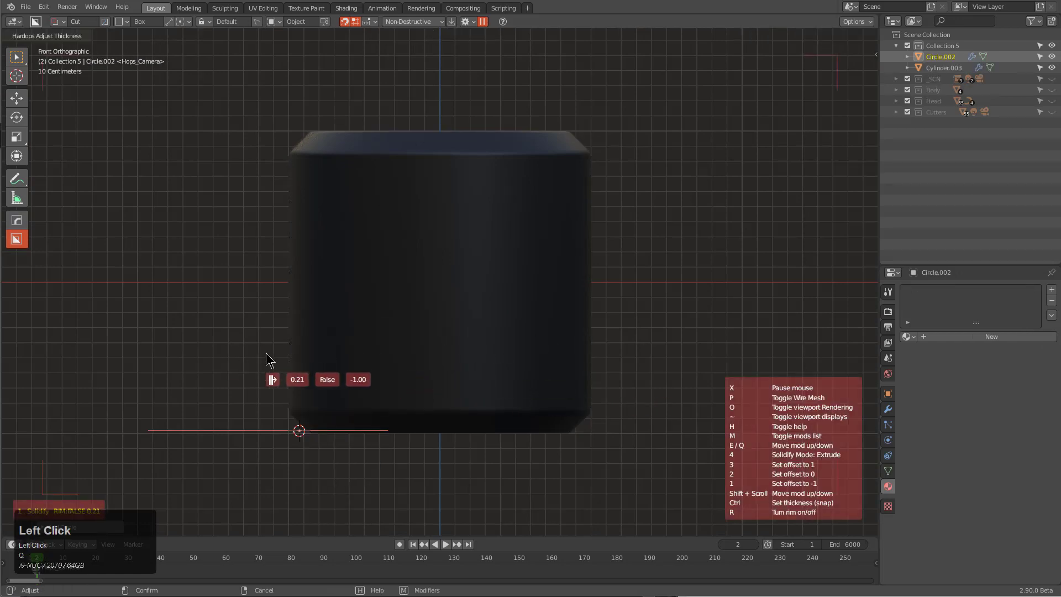
left_click(266, 352)
middle_click_drag(266, 353, 336, 390)
scroll(337, 390, "down", 2)
key("x")
left_click(352, 389)
Step: Add a plane at the 3D cursor and thicken it into a slab with HardOps Solidify
key("shift+a")
left_click(335, 369)
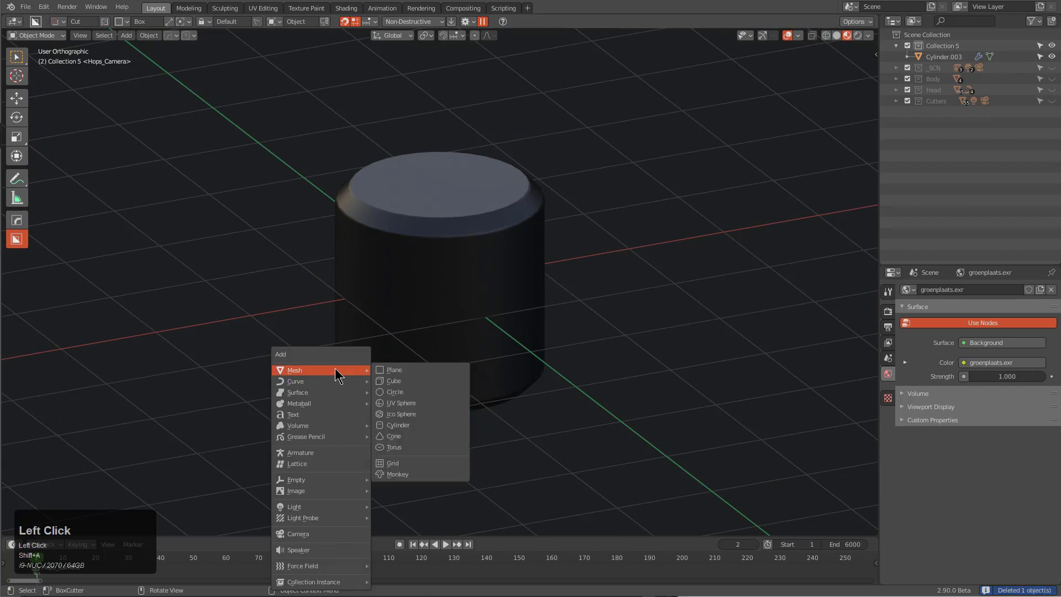
left_click(403, 370)
key("q")
left_click(415, 359)
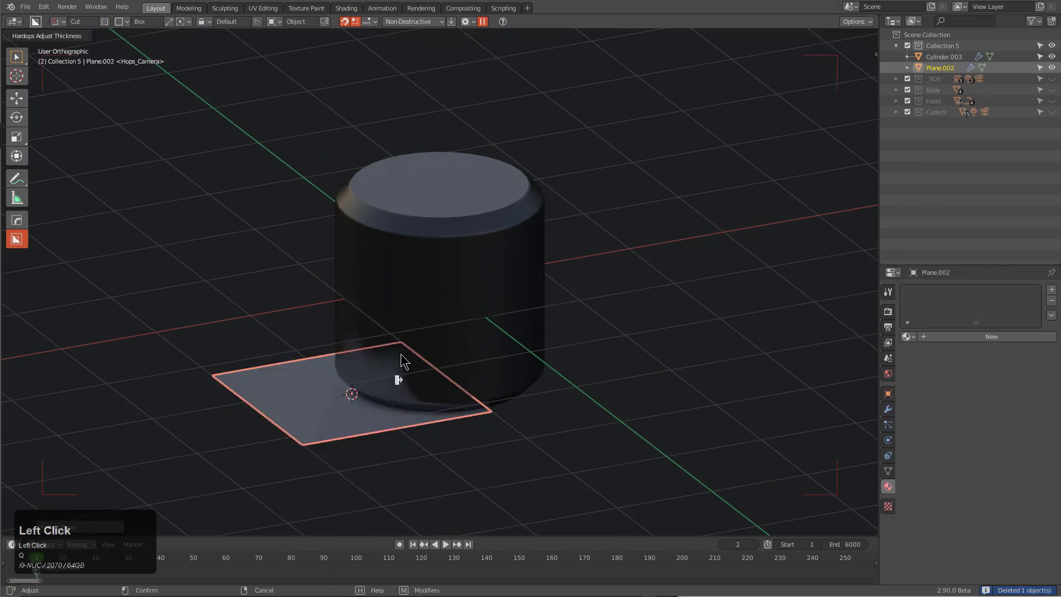
left_click(625, 371)
Step: Raise the slab along Z and scale it so that it cuts into the cylinder's side at mid-height
key("g")
key("z")
left_click(499, 310)
key("s")
left_click(568, 339)
Step: Try a HardOps Difference boolean of the slab on the cylinder and undo it
middle_click_drag(569, 338, 505, 299)
left_click(531, 279, "shift")
key("q")
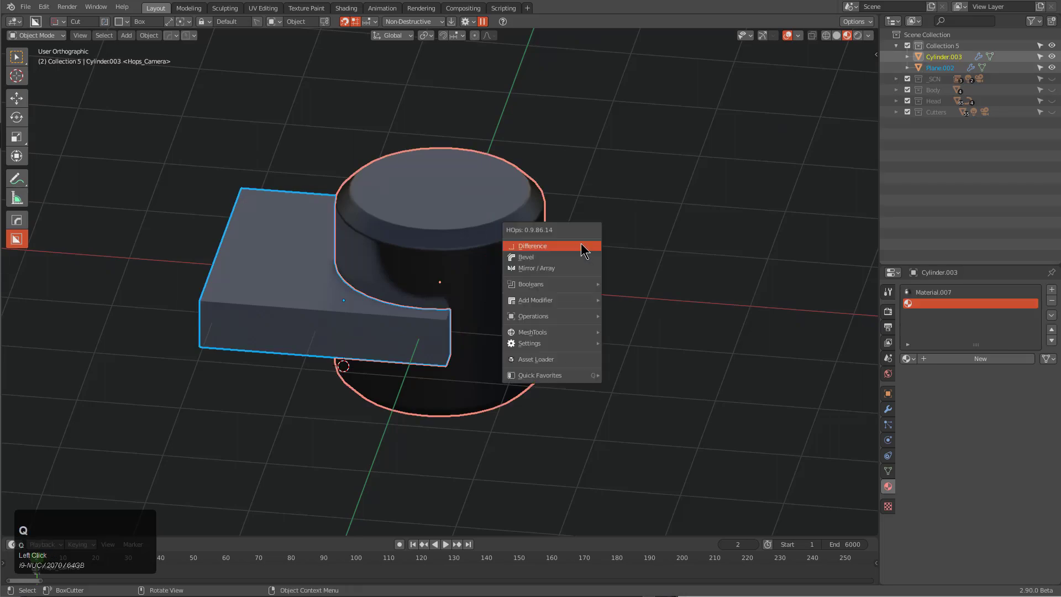
mouse_move(580, 284)
left_click(625, 299)
middle_click_drag(624, 299, 530, 299)
key("ctrl+z")
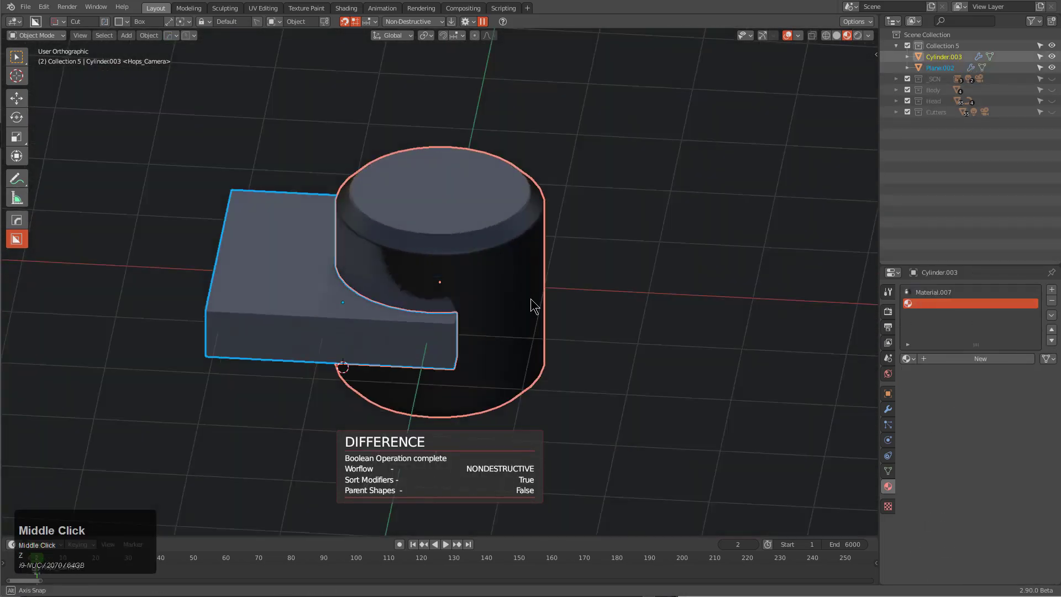
Step: Slash the cylinder with the slab using the HardOps Slash boolean
scroll(531, 299, "down", 1)
key("q")
mouse_move(532, 299)
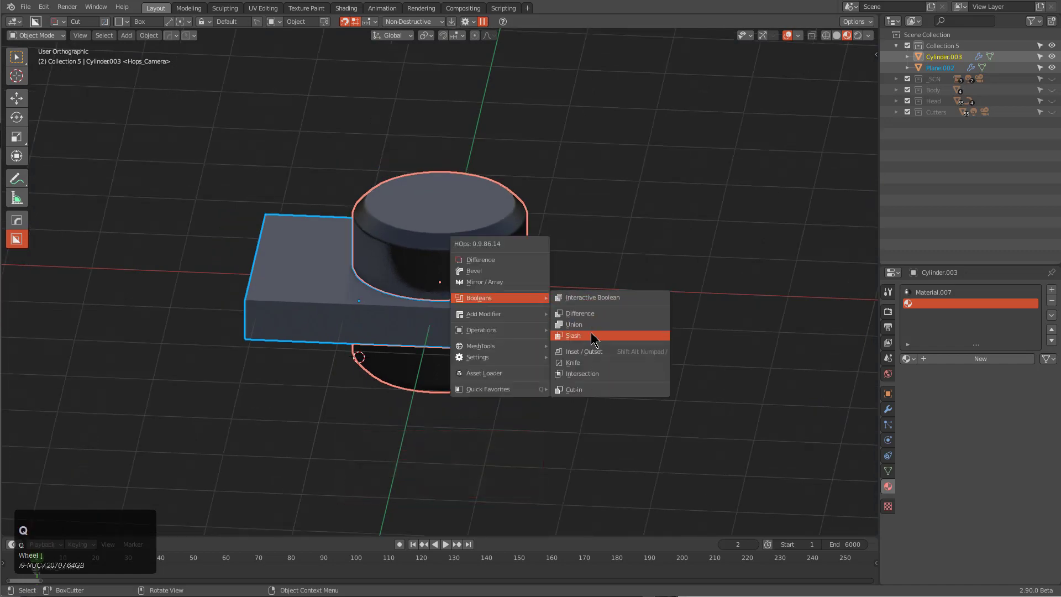
left_click(573, 336)
Step: Add a cube, clear its location to the world origin and move it up along Z to overlap the cylinder's upper part
middle_click_drag(592, 332, 552, 307)
scroll(516, 273, "down", 2, "shift")
key("shift+a")
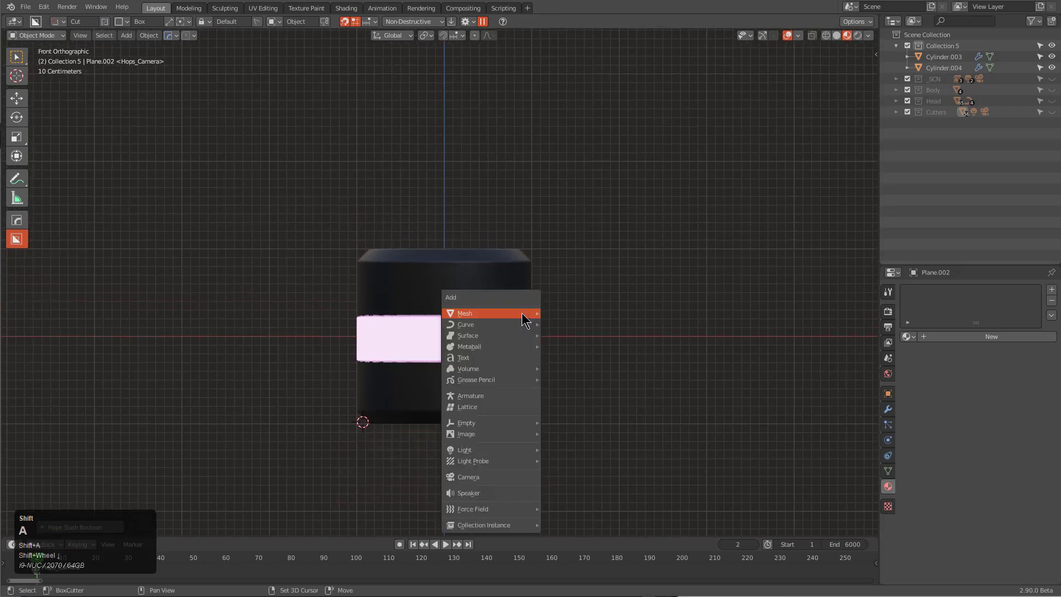
mouse_move(524, 320)
left_click(557, 322)
key("alt+g")
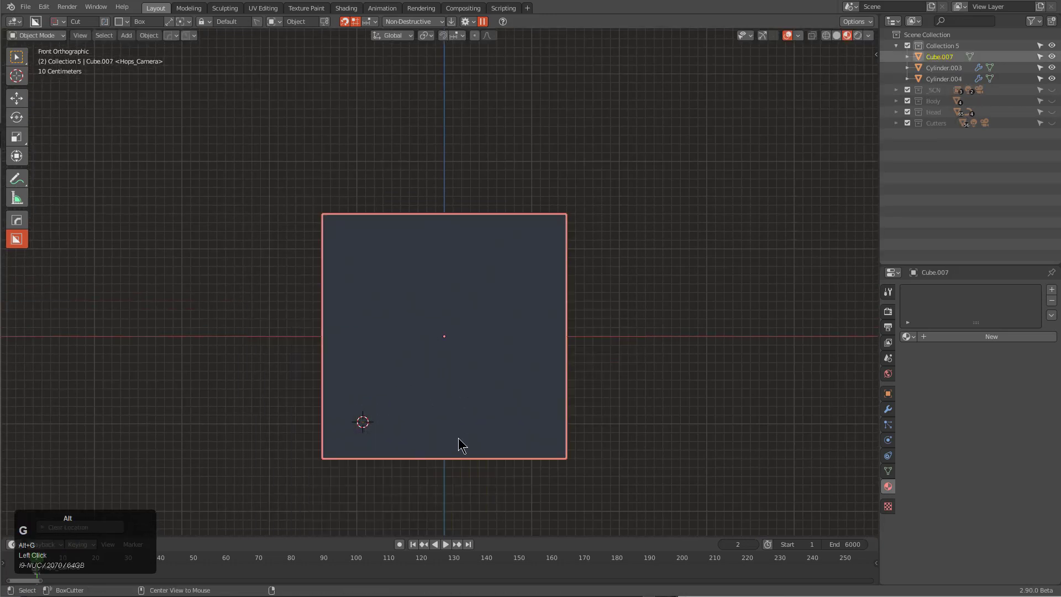
key("g")
key("z")
left_click(500, 305)
Step: Select the cylinder and set the HOps Helper cutting material to Material.005
left_click(514, 310)
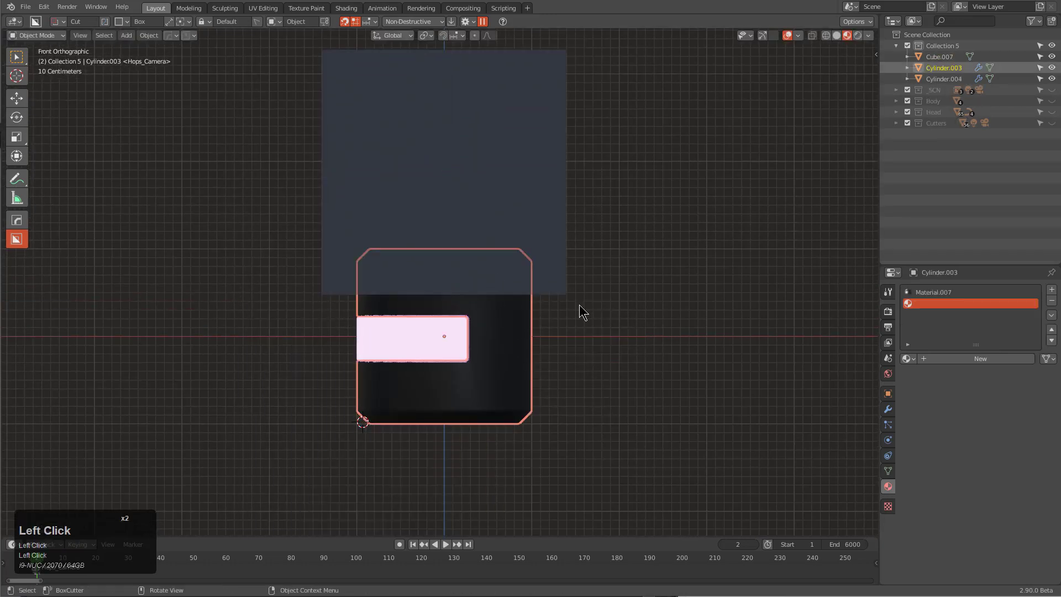
key("ctrl+grave")
left_click(548, 424)
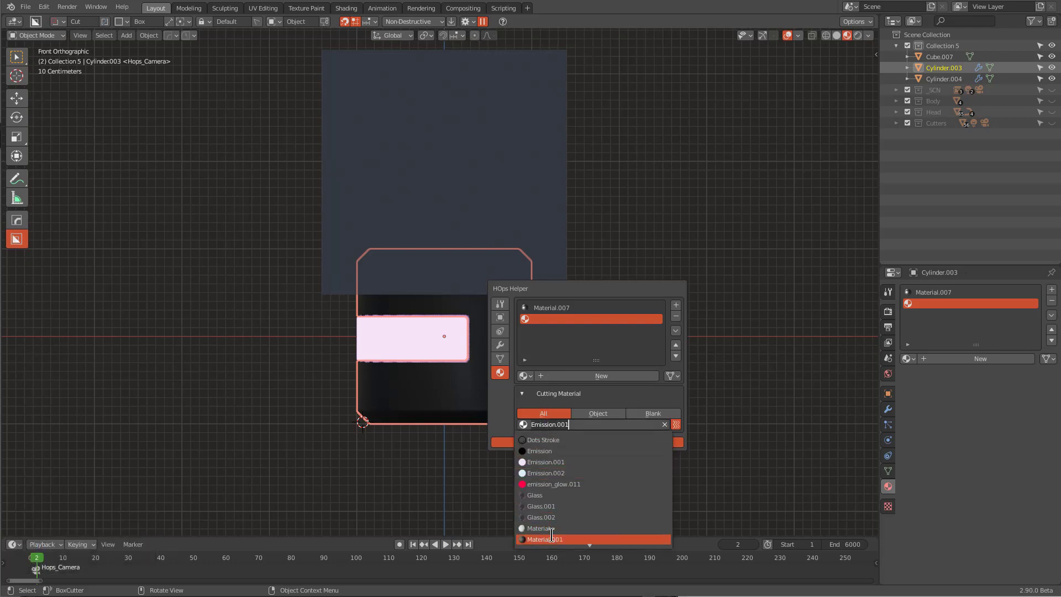
scroll(551, 533, "down", 4)
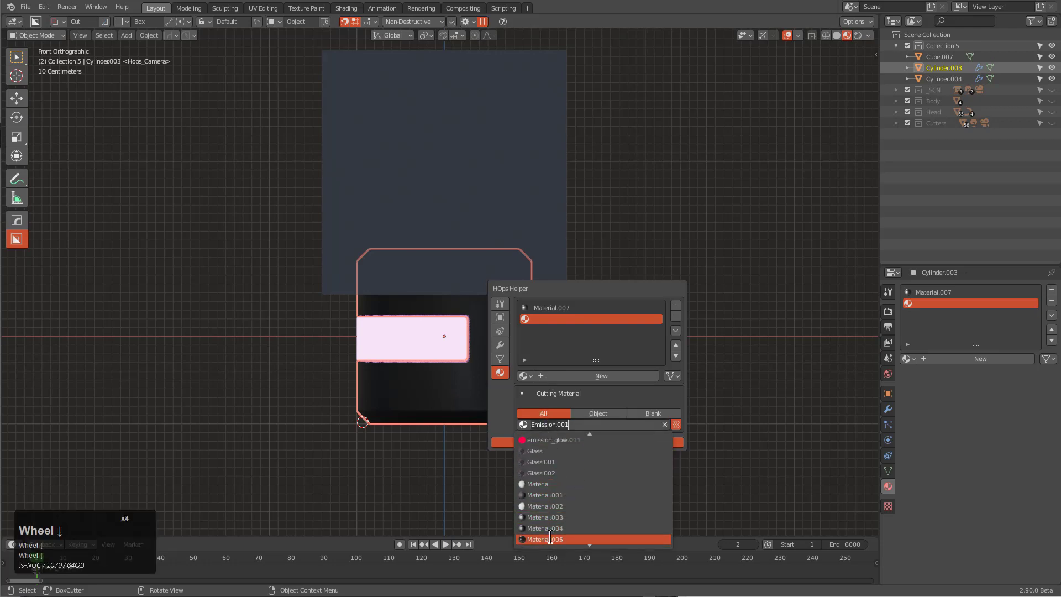
left_click(551, 537)
Step: Raise the cube along Z so that it overlaps only the top part of the cylinder
middle_click_drag(564, 258, 556, 327, "shift")
scroll(556, 318, "up", 2)
left_click(556, 313)
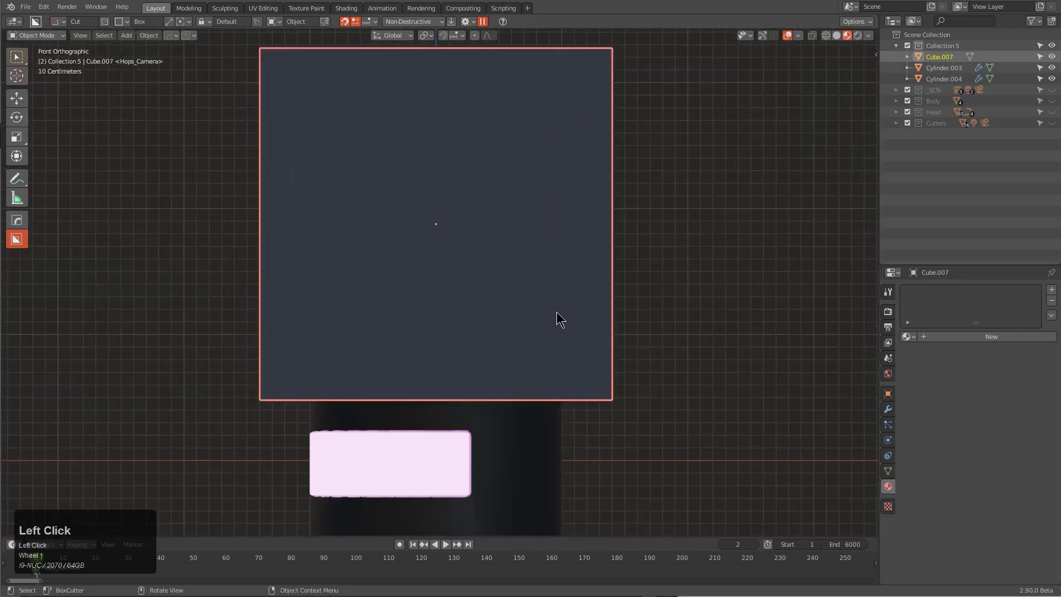
key("g")
key("z")
left_click(586, 367)
Step: Try a HardOps Difference boolean of the cube on the cylinder and undo it
key("q")
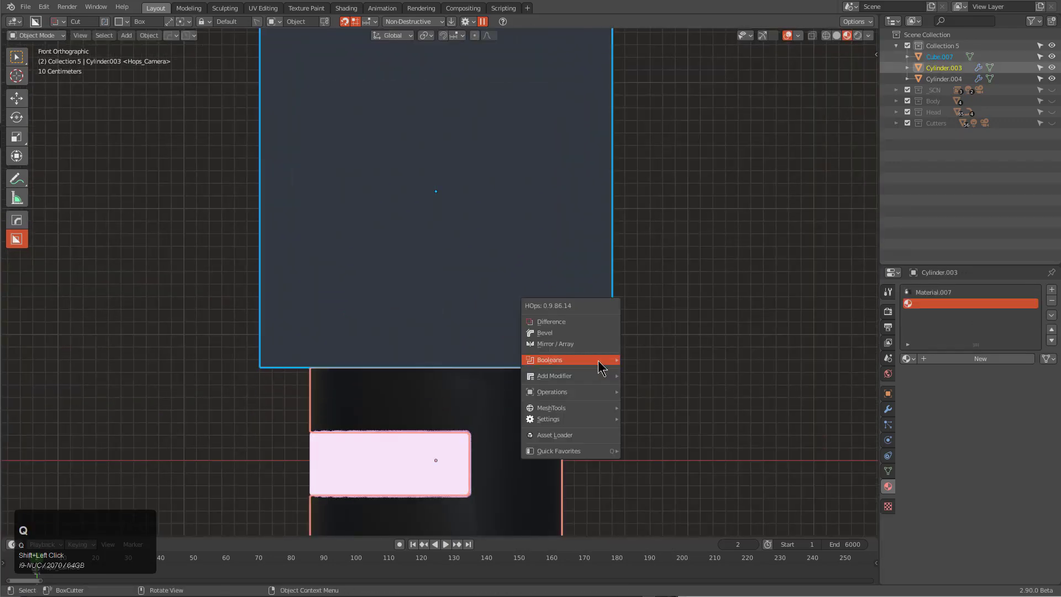
mouse_move(601, 362)
left_click(652, 360)
mouse_move(544, 336)
middle_mouse_down()
mouse_move(564, 391)
mouse_move(542, 343)
middle_mouse_up()
key("ctrl+z")
Step: Slash the cylinder with the cube using the HardOps Slash boolean and select the separated top piece
key("q")
mouse_move(542, 342)
left_click(601, 343)
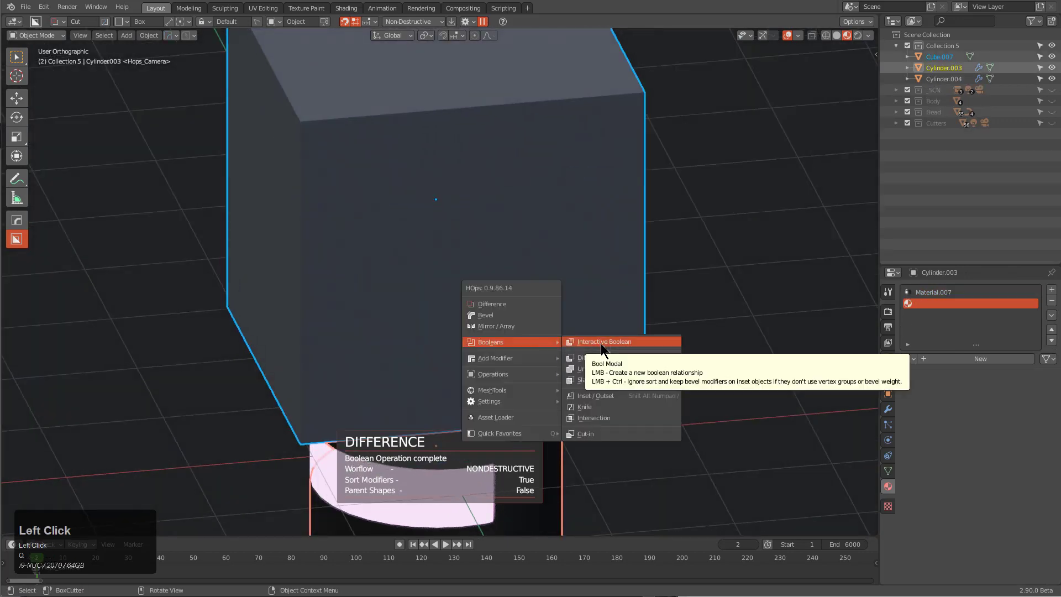
scroll(604, 349, "up", 1)
left_click(605, 350)
middle_click_drag(604, 350, 576, 279)
left_click(550, 265)
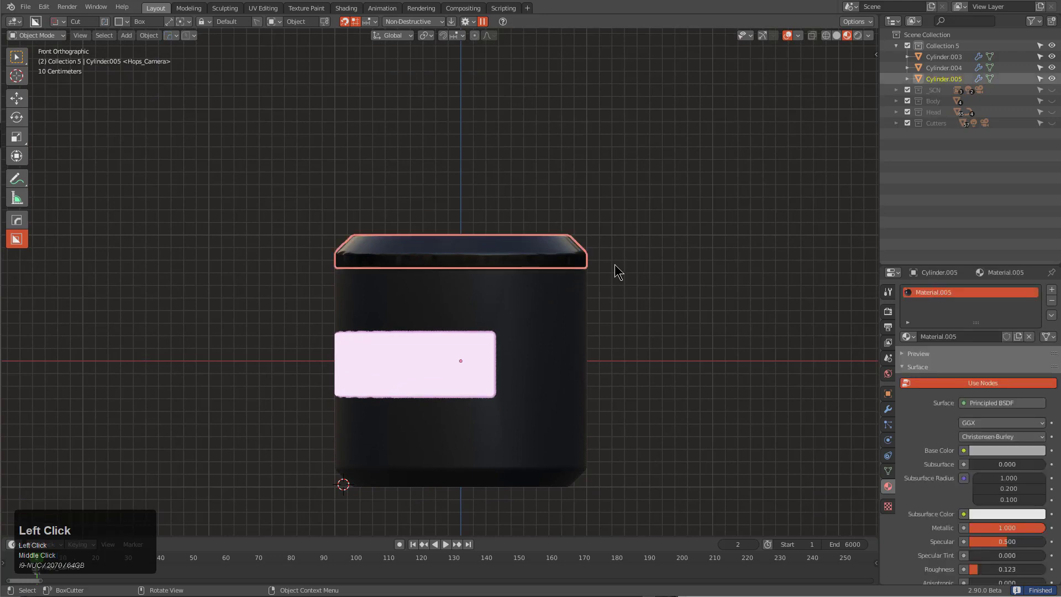
Step: Try scaling down the cube cutter, revealed with Bool Scroll on the top piece, and undo it
key("q")
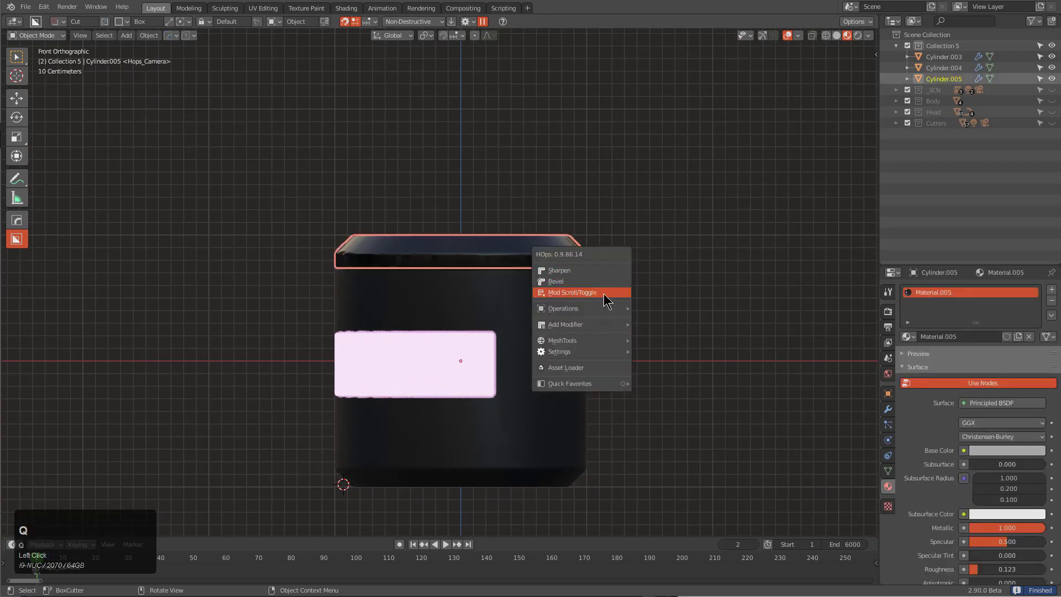
left_click(604, 294)
scroll(604, 294, "down", 1)
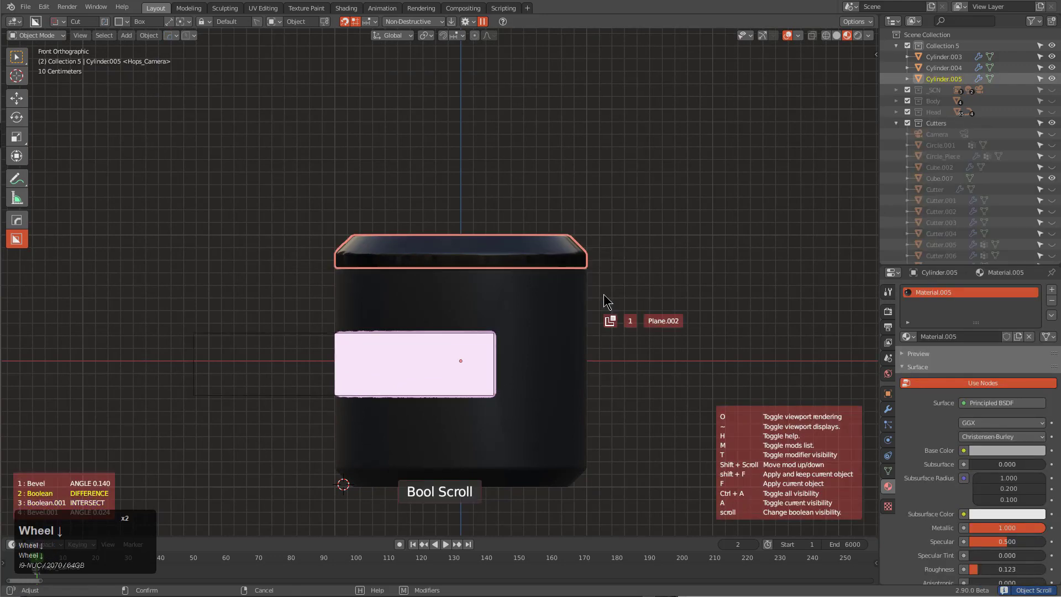
left_click(604, 294)
key("s")
right_click(675, 225)
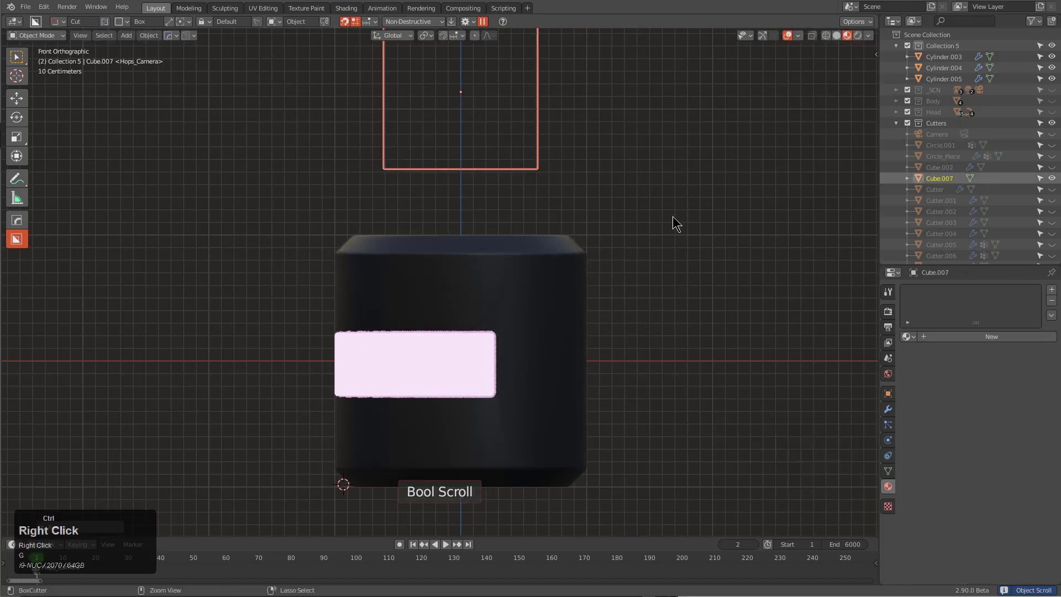
key("ctrl+z")
key("alt+a")
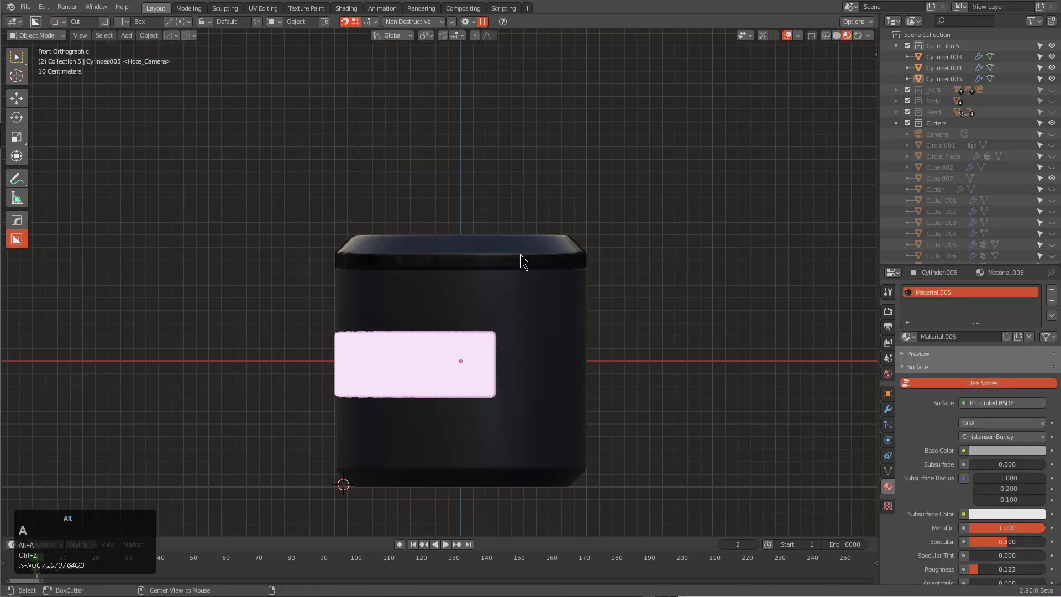
Step: Reveal the top piece's cube cutter with HardOps Mod Scroll/Toggle and select it
left_click(553, 257)
key("q")
left_click(571, 260)
scroll(575, 274, "down", 1)
left_click(489, 195)
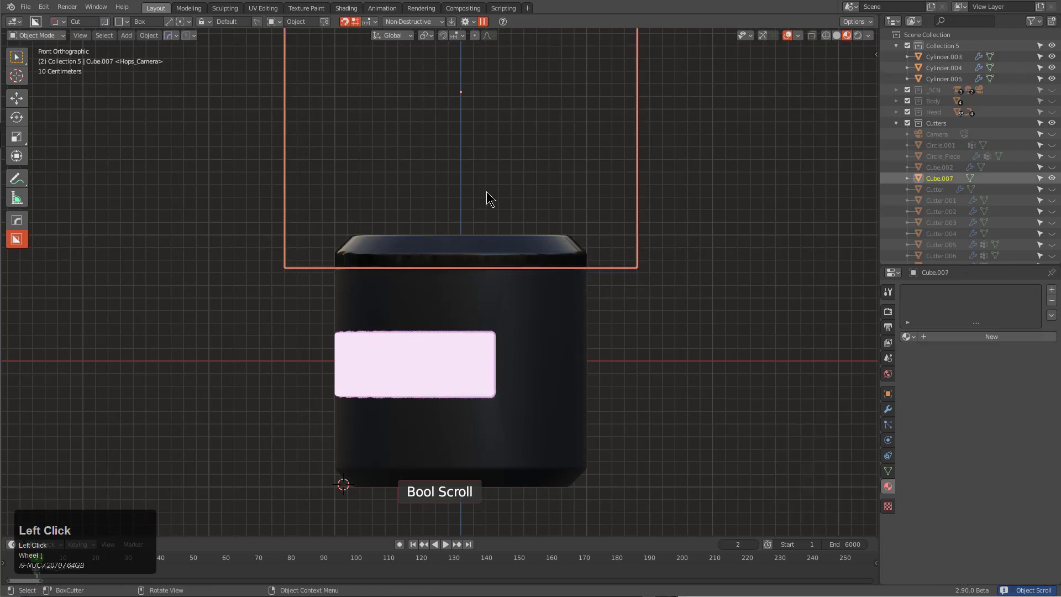
Step: Duplicate the cube cutter, scale the copy down and place it at mid-height across the cylinder's side opposite the glowing inset
key("shift+d")
key("s")
left_click(639, 335)
key("g")
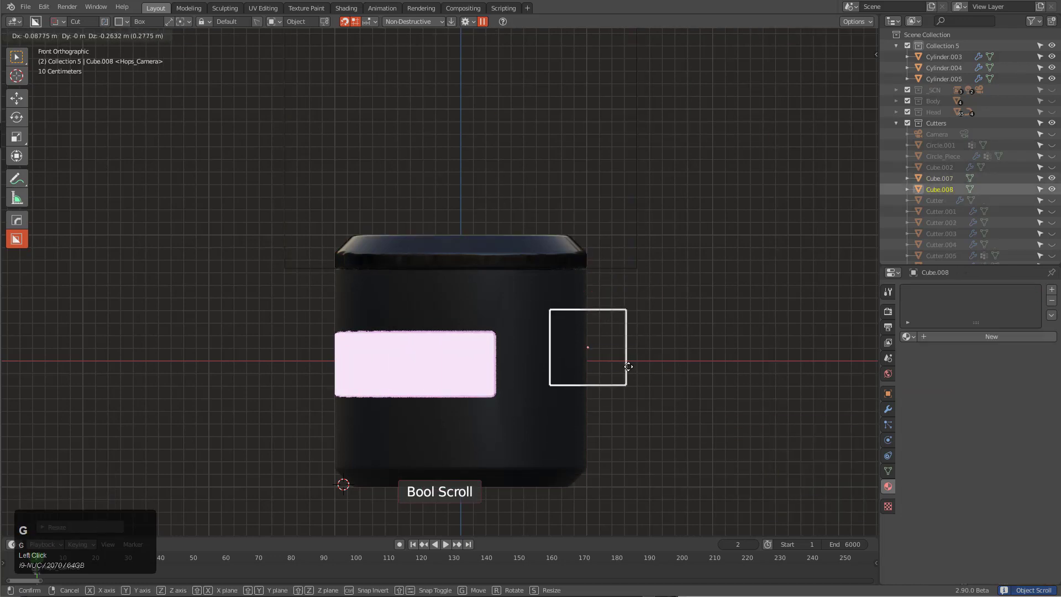
left_click(629, 367)
Step: Stretch the small box cutter along Y so that it extends beyond the cylinder's front and back
middle_click_drag(629, 367, 576, 388)
scroll(576, 388, "down", 1)
key("s")
key("x")
left_click(625, 335)
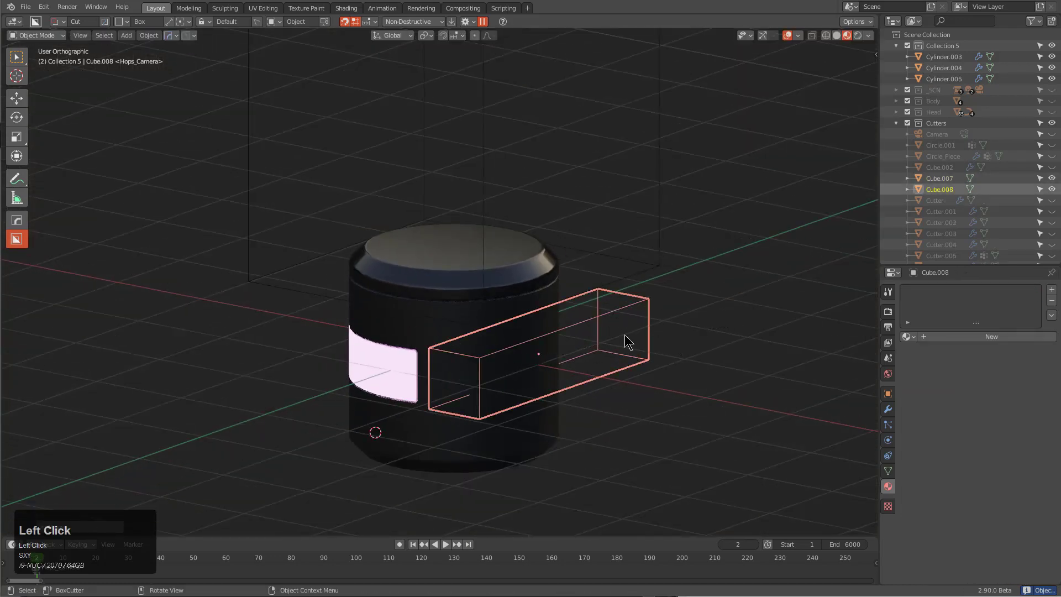
Step: Clear Material.005 from the cutting material in the HOps Helper
mouse_move(625, 335)
middle_mouse_down()
mouse_move(685, 356)
mouse_move(629, 333)
middle_mouse_up()
left_click(632, 324, "ctrl")
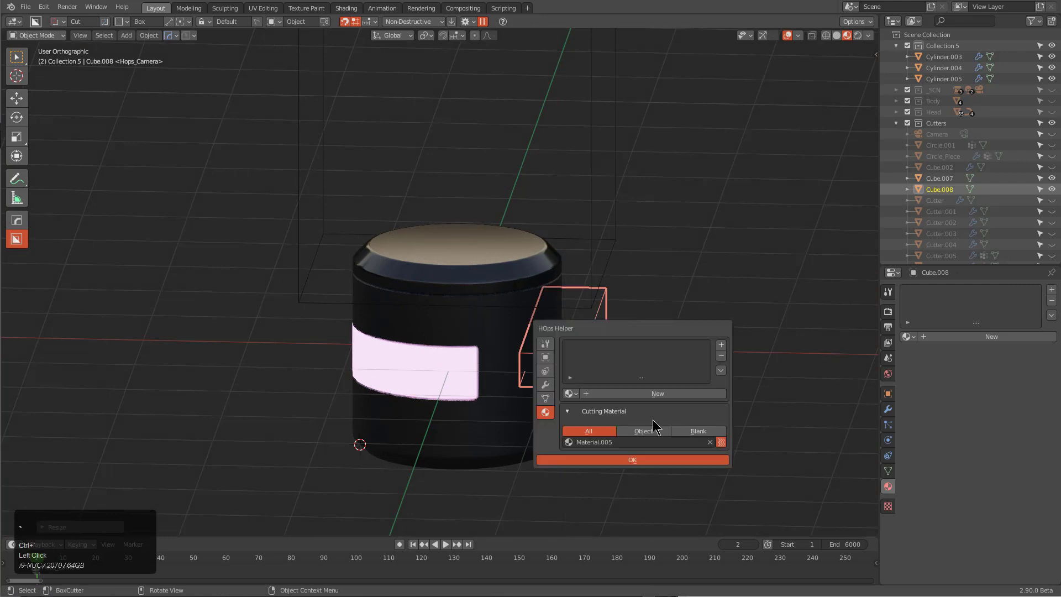
left_click(710, 443)
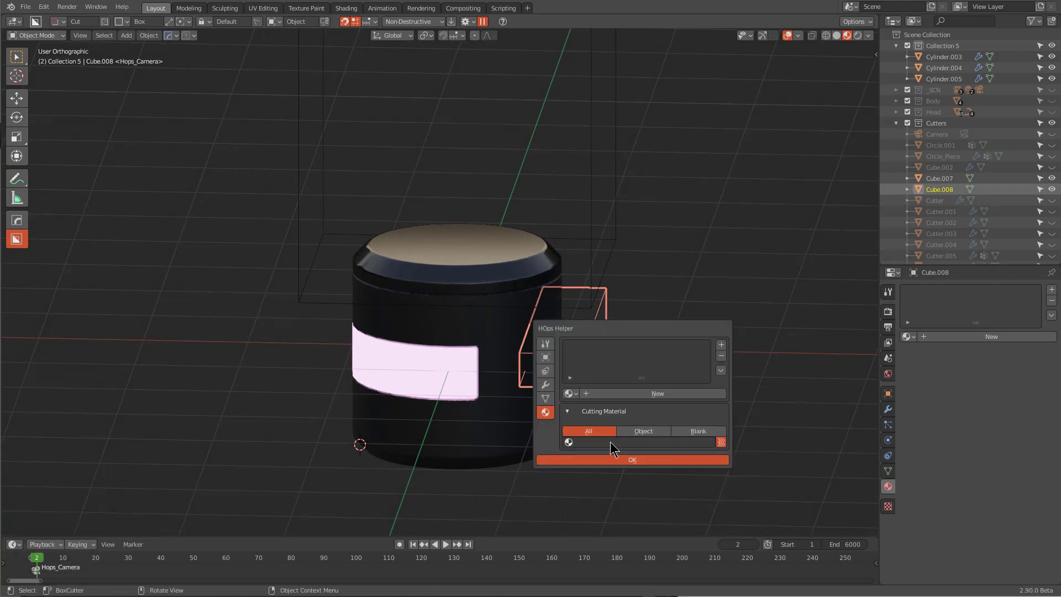
Step: Lower the box cutter along Z and cut it from the main cylinder with a HardOps Difference boolean
middle_click_drag(609, 397, 554, 364)
key("g")
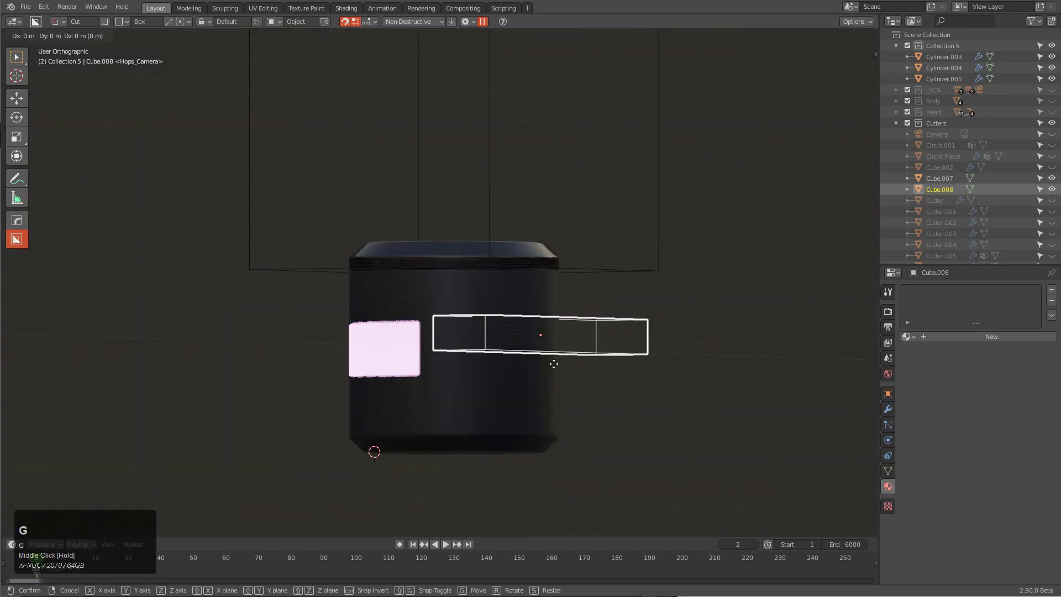
key("z")
left_click(548, 418)
left_click(525, 333, "shift")
key("q")
left_click(520, 328)
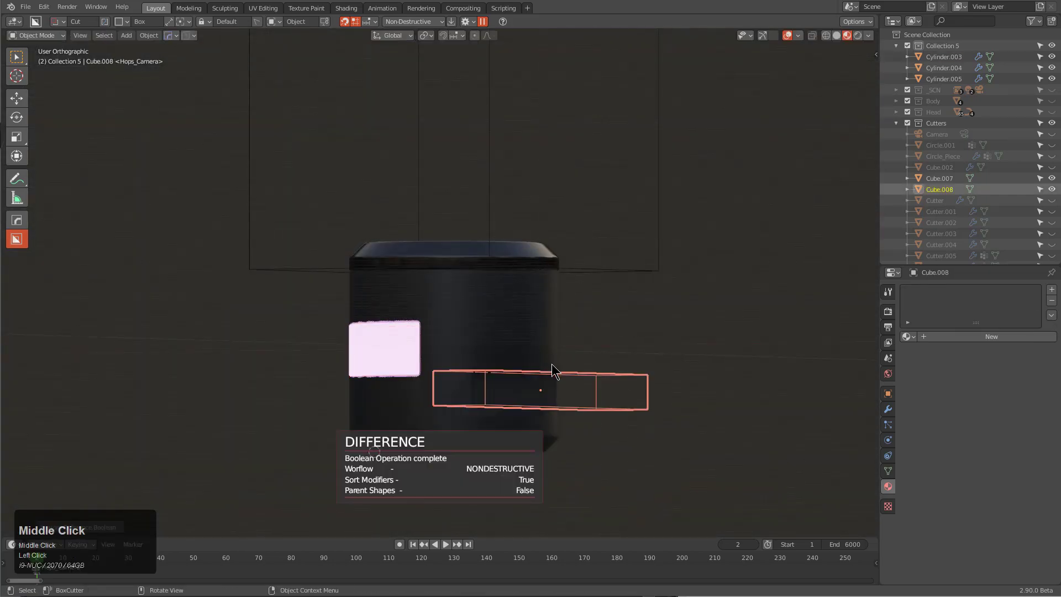
middle_click_drag(551, 364, 621, 352)
scroll(575, 343, "up", 2)
middle_click_drag(620, 352, 580, 314, "shift")
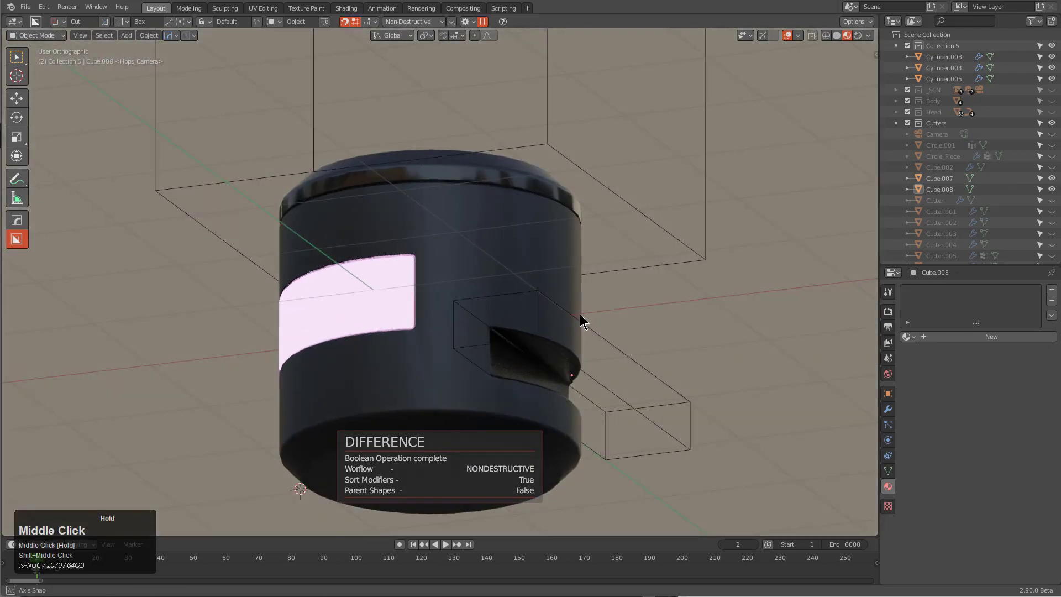
scroll(576, 341, "down", 1)
Step: Select the box cutter and set the HOps Helper cutting material to Material.005
left_click(597, 343)
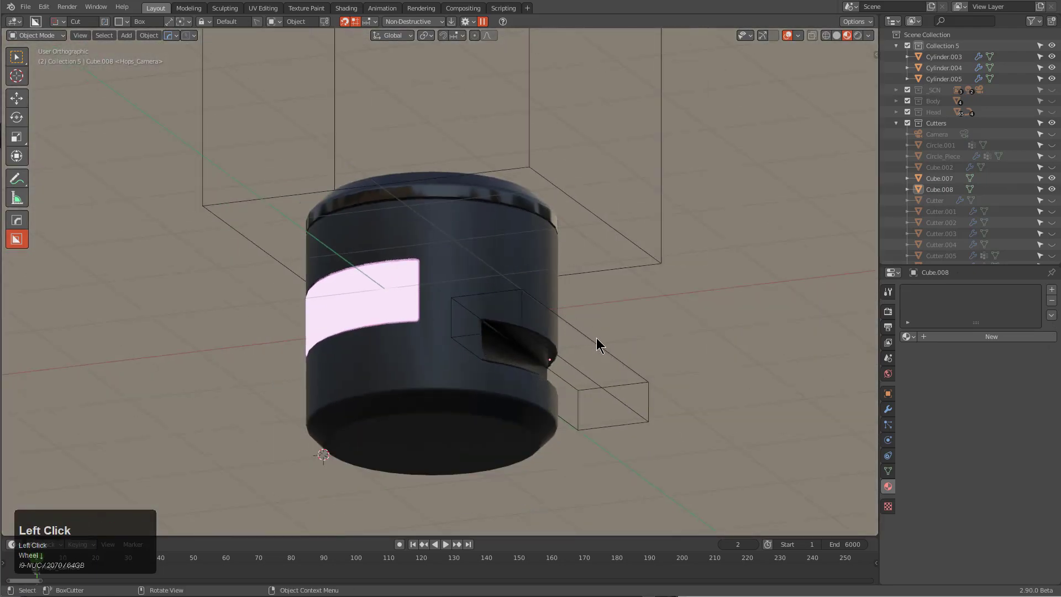
key("ctrl+grave")
left_click(619, 446)
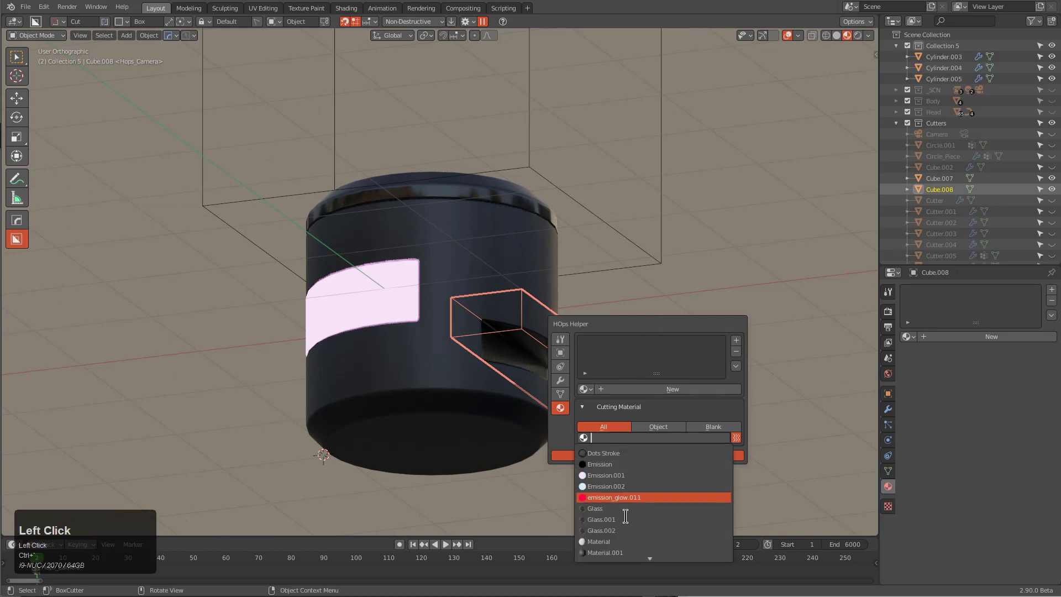
scroll(625, 531, "down", 3)
left_click(627, 531)
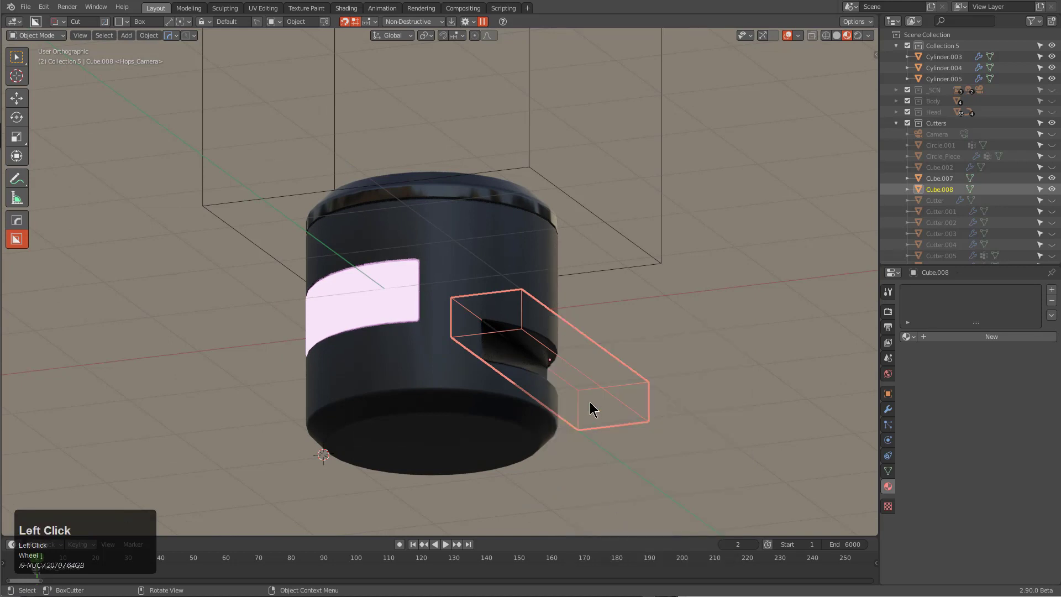
Step: Switch the box cutter's boolean to Slash with HardOps Shift Bool and select the piece filling the notch
scroll(592, 408, "up", 1)
key("q")
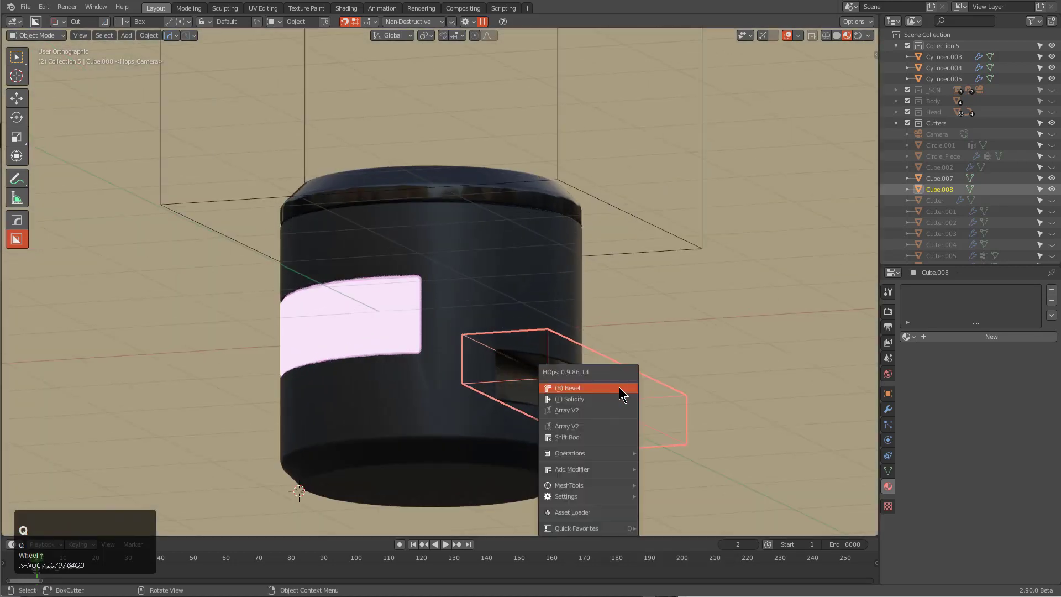
left_click(598, 434)
middle_click_drag(599, 439, 579, 424)
left_click(604, 430)
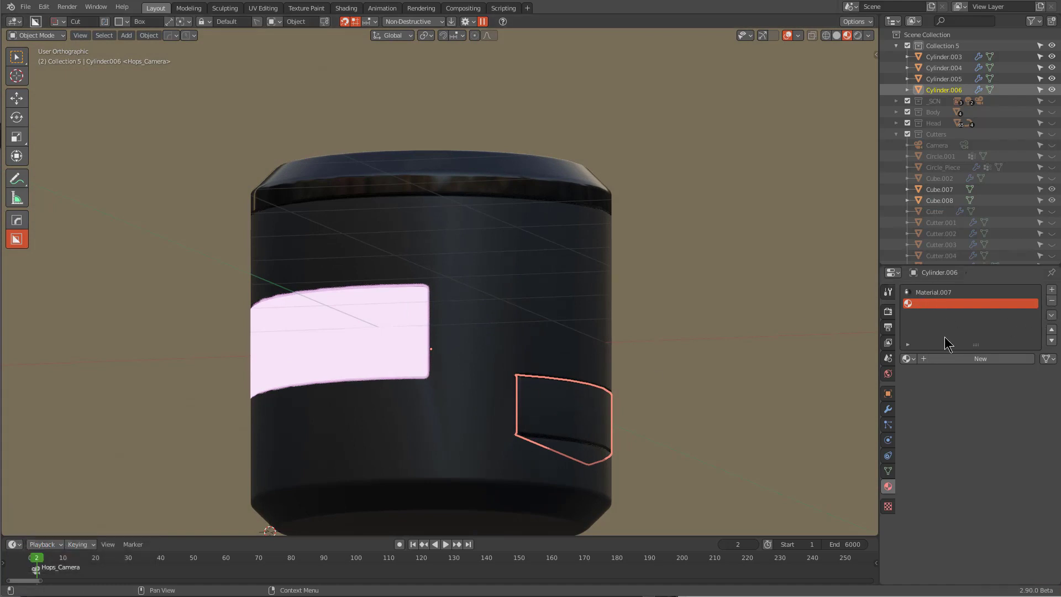
Step: Remove the notch piece's blank material slot and assign Material.005 to its remaining slot
left_click(1051, 300)
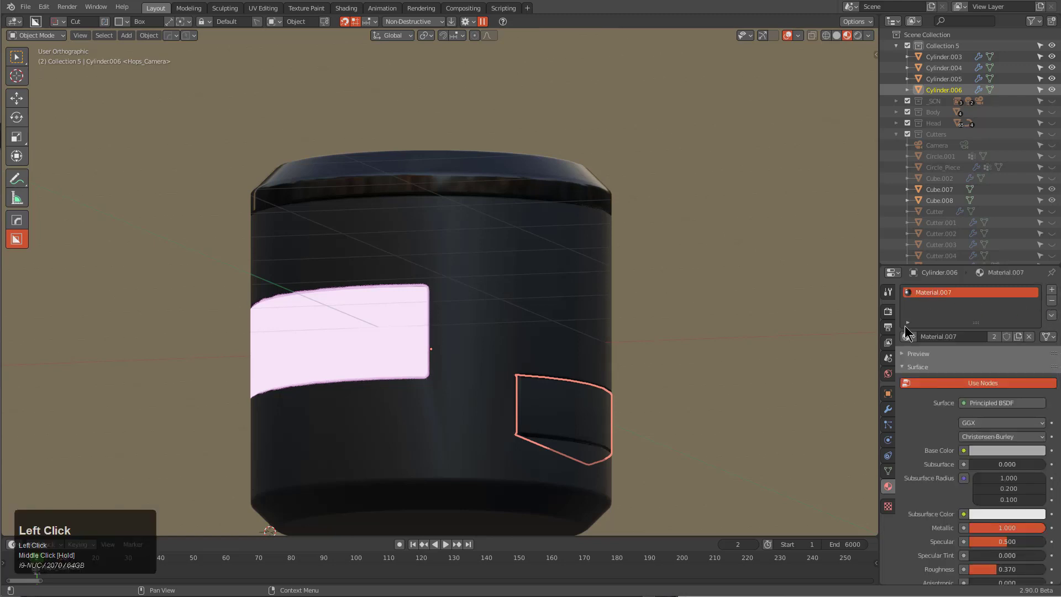
left_click(906, 336)
left_click(939, 398)
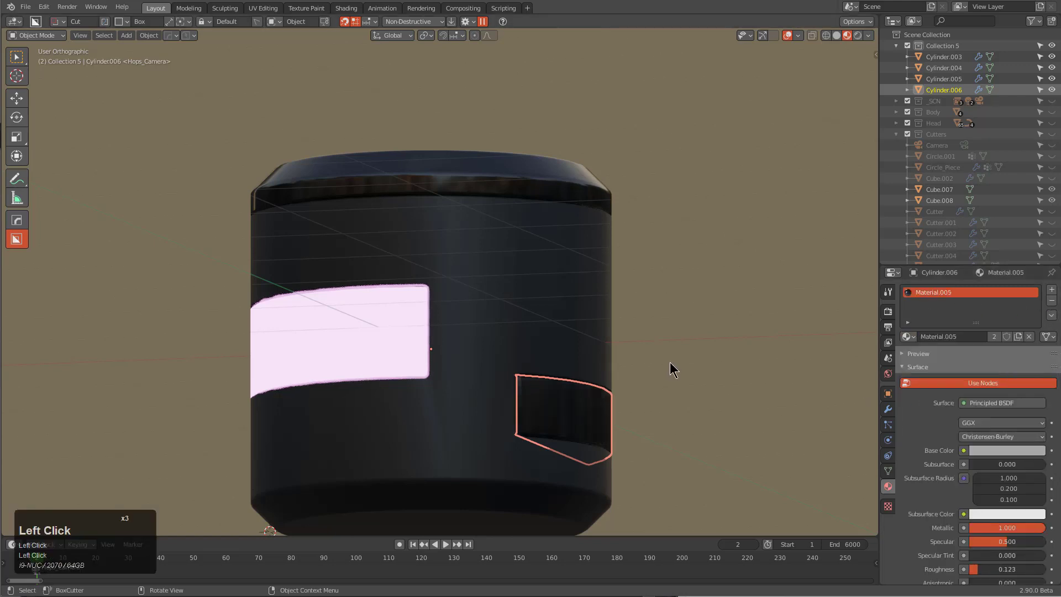
Step: Add a HardOps Weighted Normal modifier with Keep Sharp to the main cylinder body and deselect it
middle_click_drag(670, 365, 685, 390, "alt")
scroll(576, 351, "down", 1)
key("alt+a")
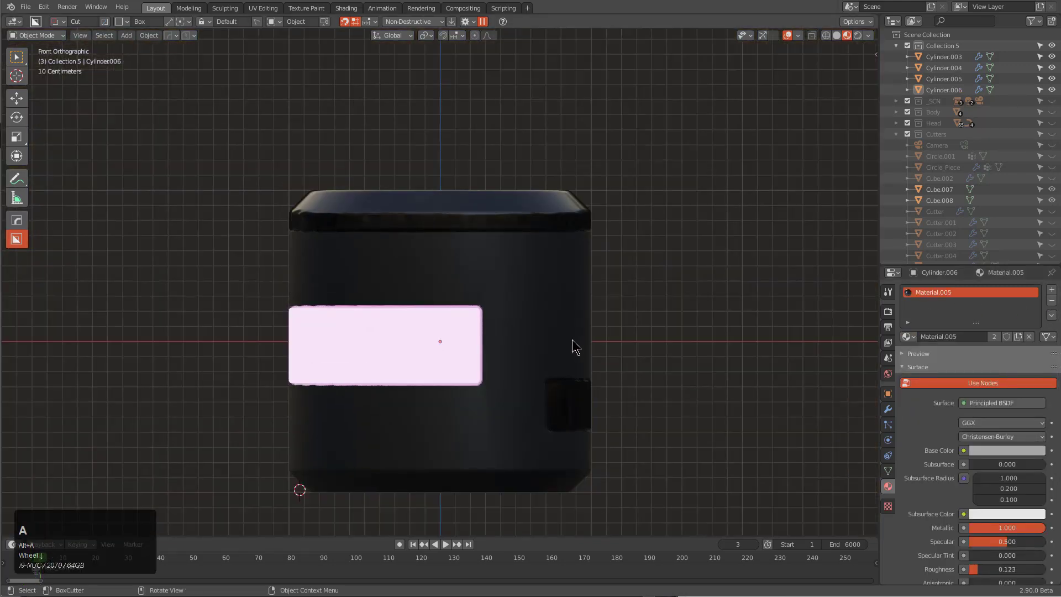
left_click(561, 339)
key("q")
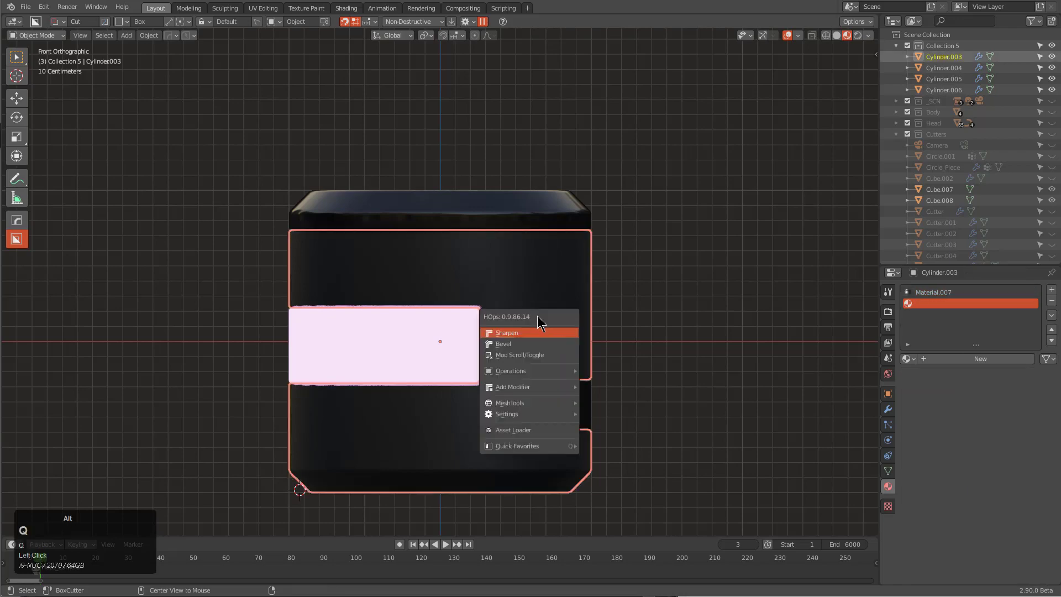
left_click(540, 332)
scroll(510, 327, "down", 2)
key("alt+a")
Step: Select the cylinder's top piece and show the HardOps cutting material setting in the BoxCutter options
middle_click_drag(510, 328, 519, 347)
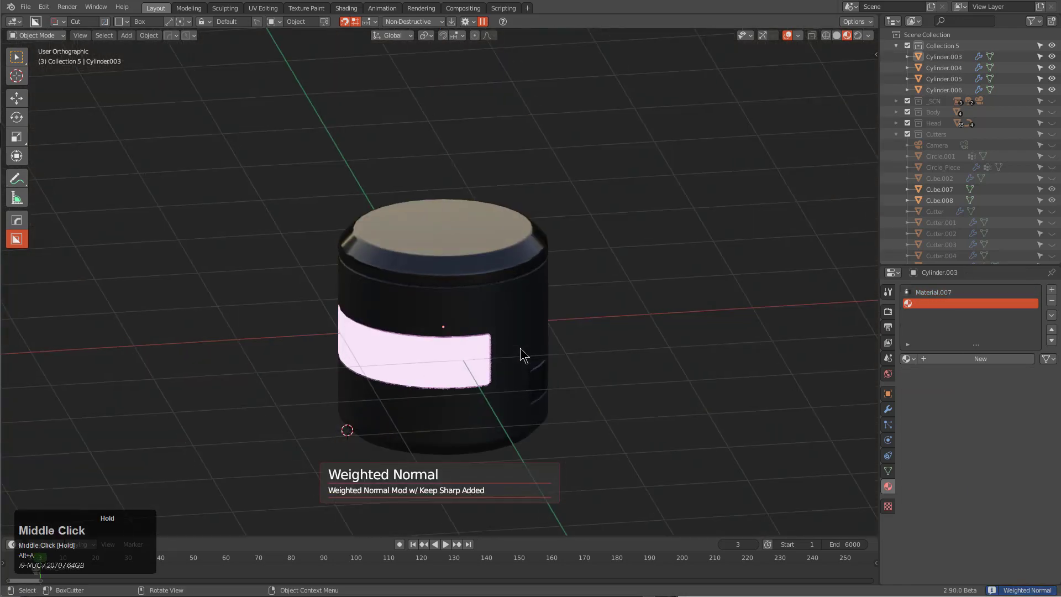
middle_click_drag(494, 301, 495, 313)
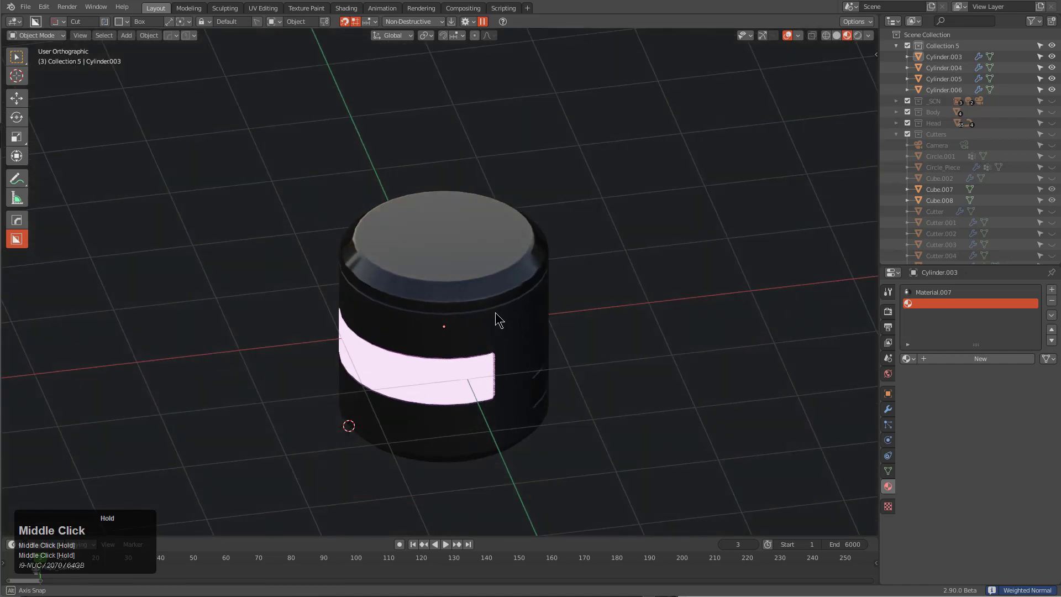
scroll(493, 306, "up", 2)
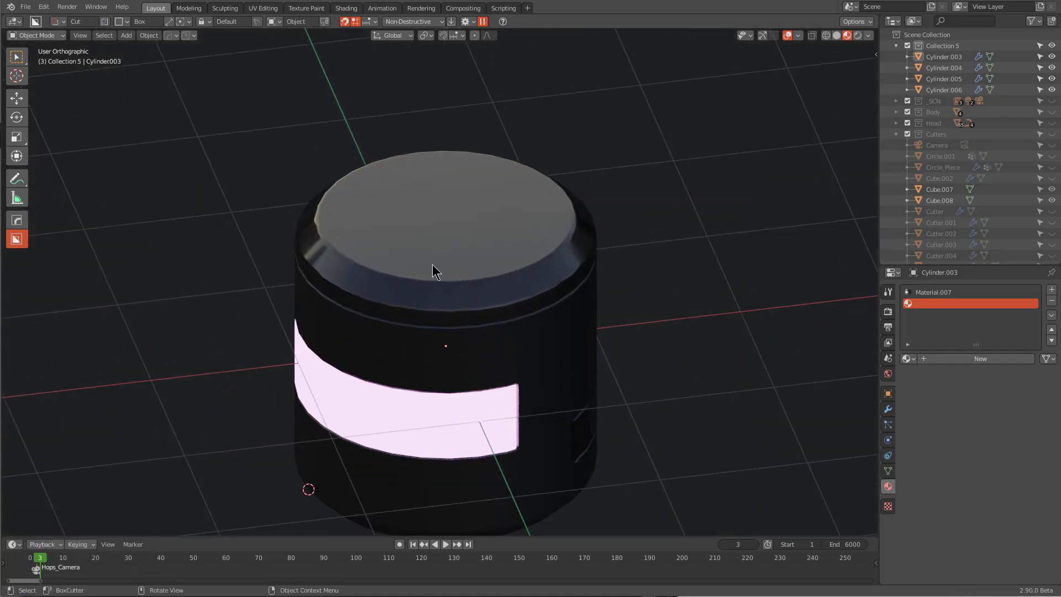
middle_click_drag(433, 266, 440, 283)
left_click(484, 319)
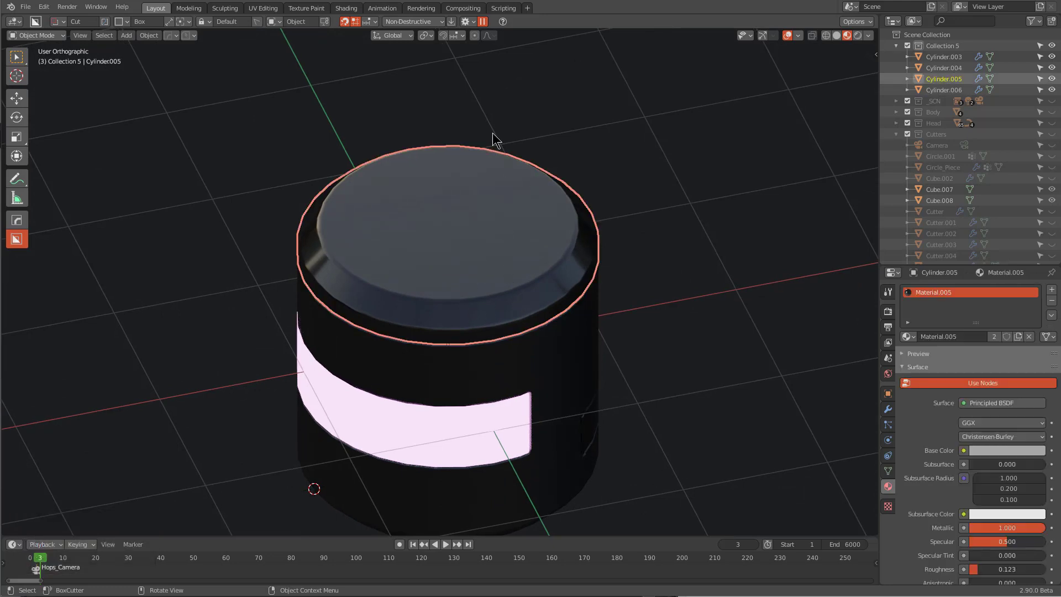
key("ctrl")
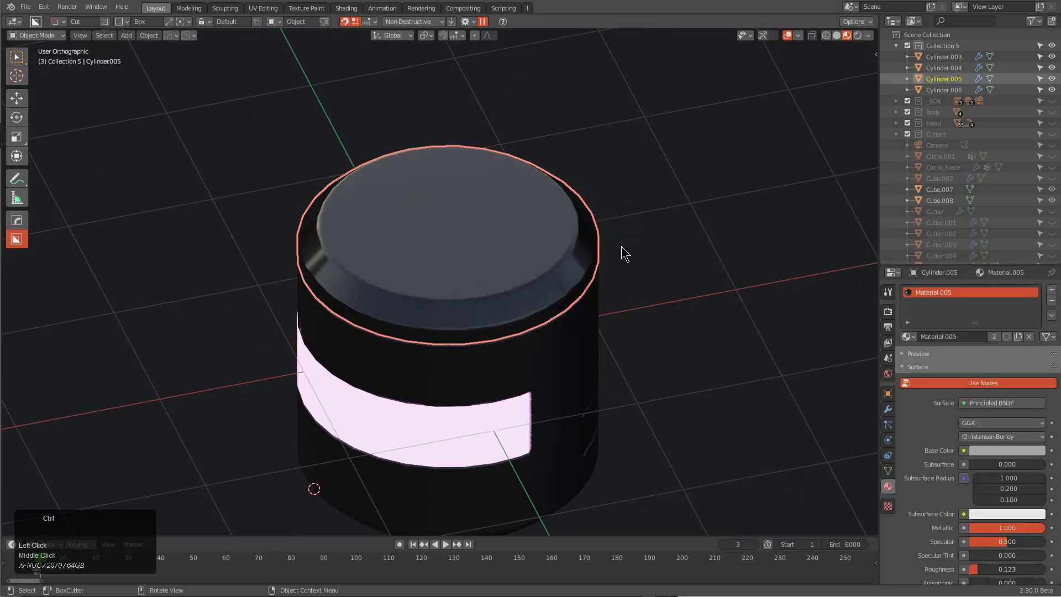
left_click(470, 22)
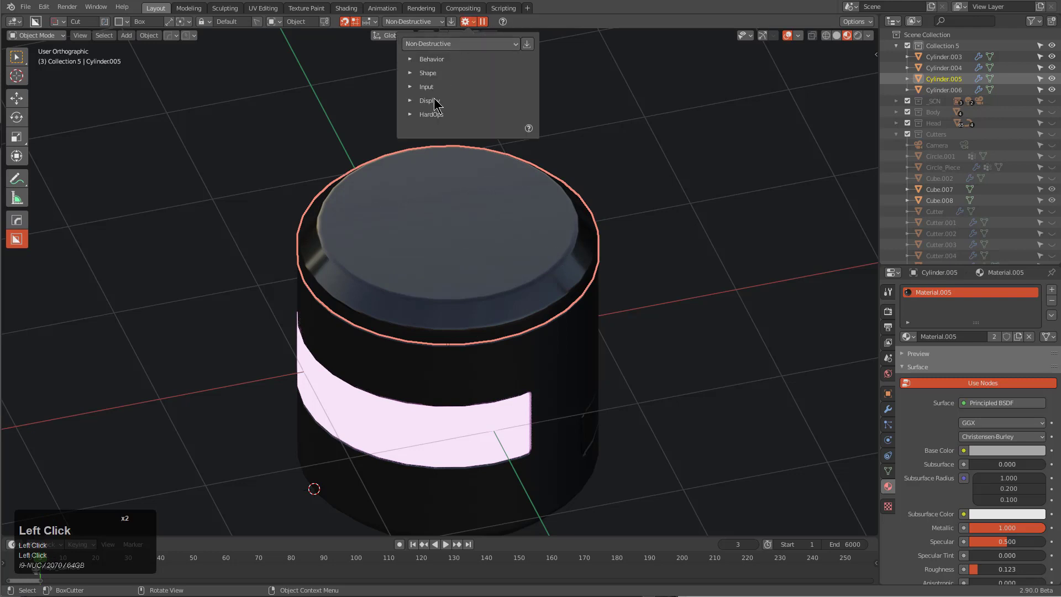
left_click(415, 115)
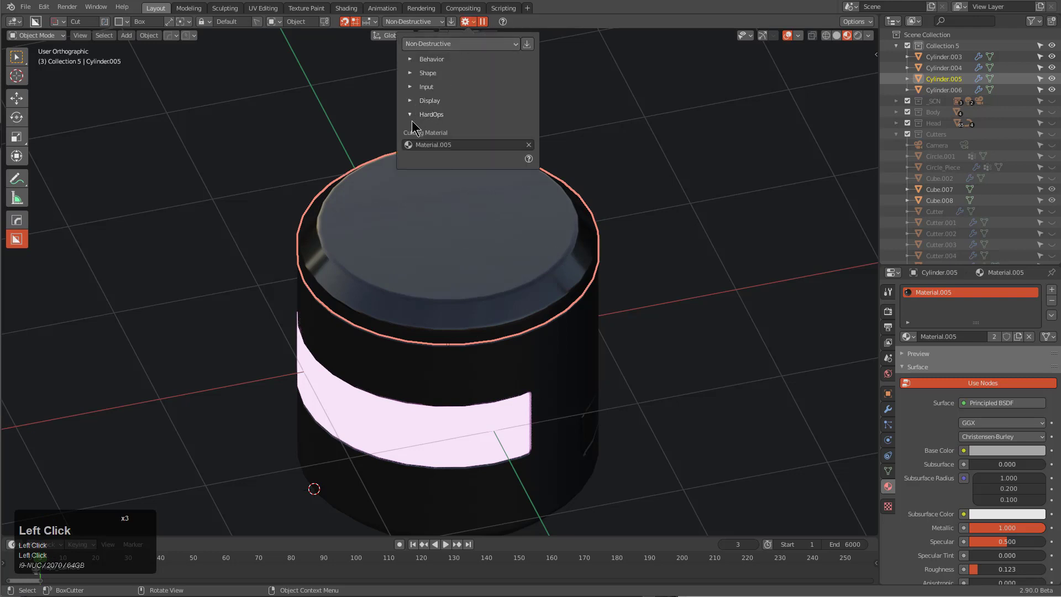
Step: Clear the HardOps cutting material in the BoxCutter options and set the HOps Helper cutting material mode to Blank
left_click(528, 146)
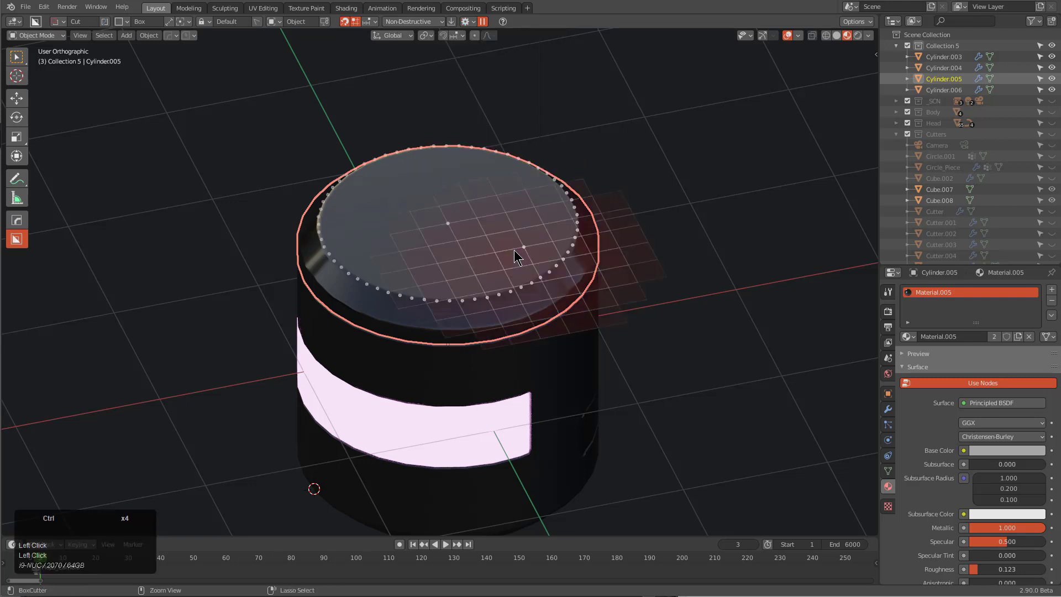
left_click(514, 250, "ctrl")
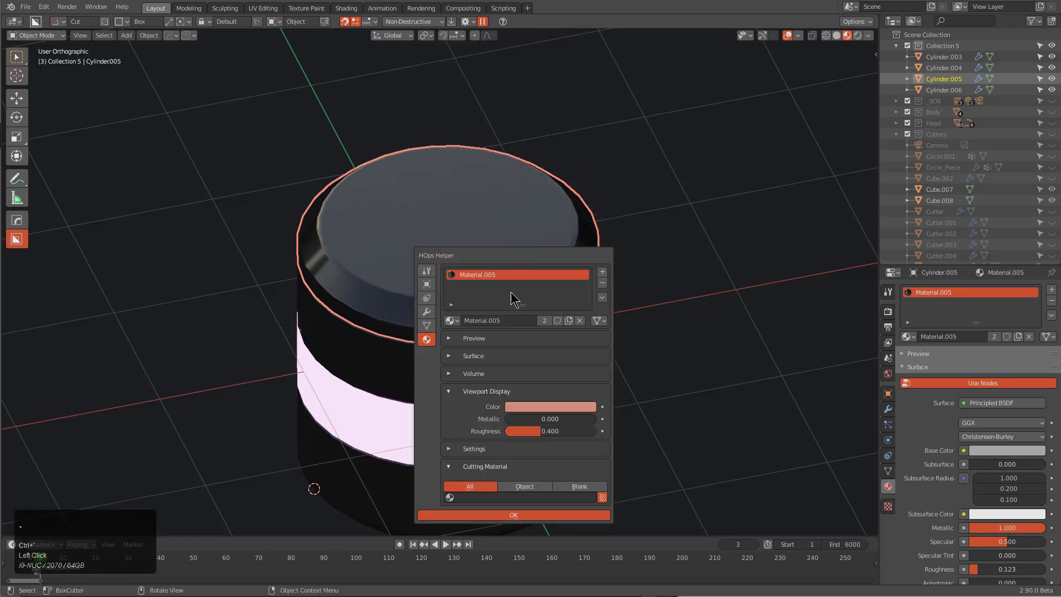
left_click(575, 486)
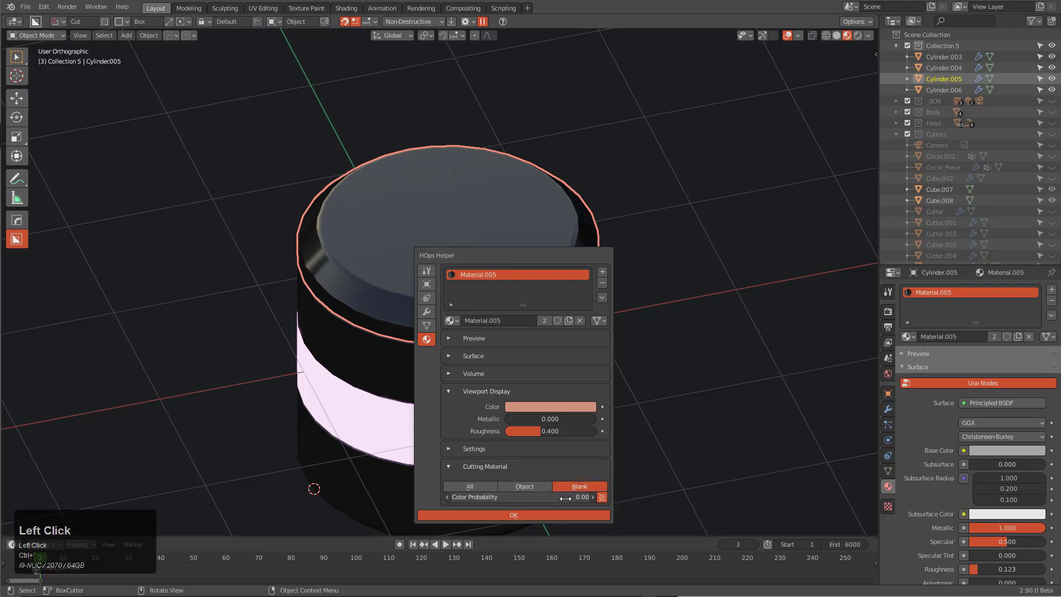
left_click(382, 286)
Step: Slice a rectangular corner out of the cylinder's top piece with a box extruded about 0.39, and deselect everything
left_click(343, 384)
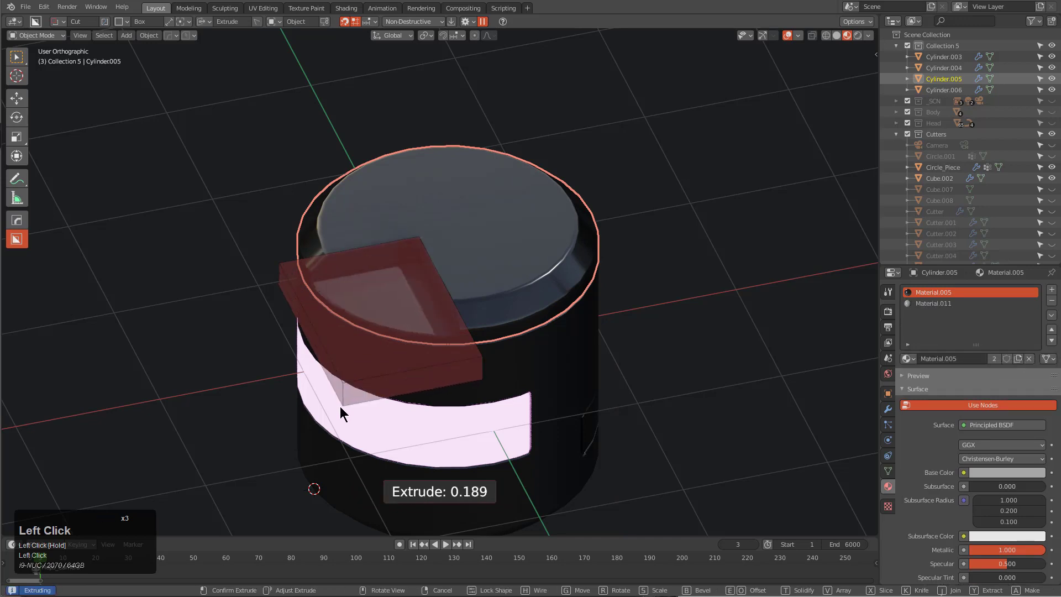
key("x")
left_click(342, 430)
key("a")
key("a")
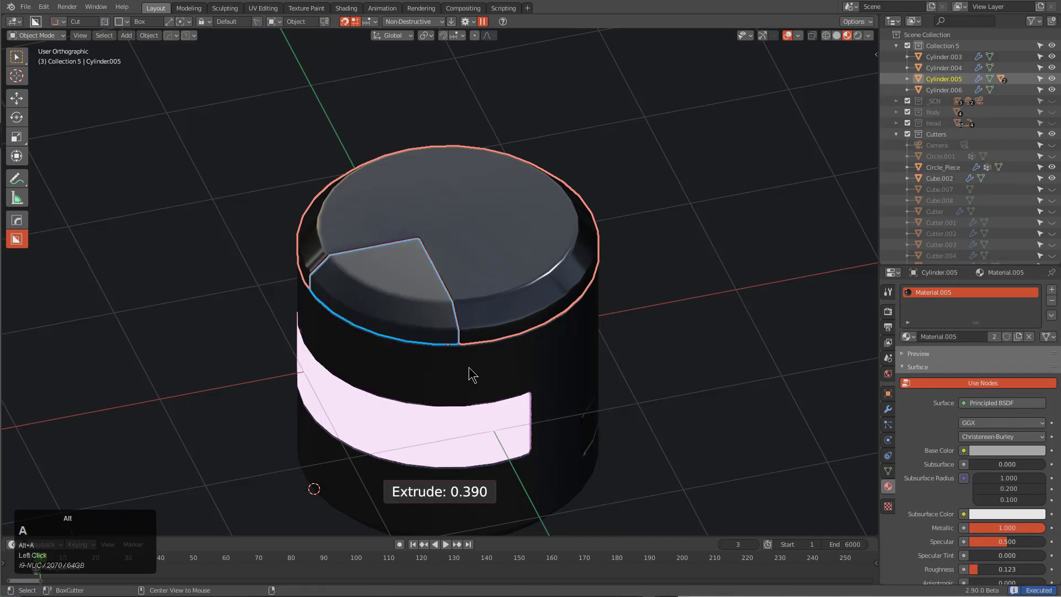
Step: Slice a second rectangular corner beside the first on the cylinder's top piece, extruded about 0.575, and deselect everything
middle_click_drag(470, 368, 412, 383)
scroll(415, 382, "down", 1)
left_click(429, 302)
left_click(427, 284)
left_click_drag(454, 302, 498, 433)
key("x")
left_click(500, 454)
key("alt+a")
Step: Select the top piece and slice a third corner on its uncut far side, extruded about 0.97
double_click(486, 275)
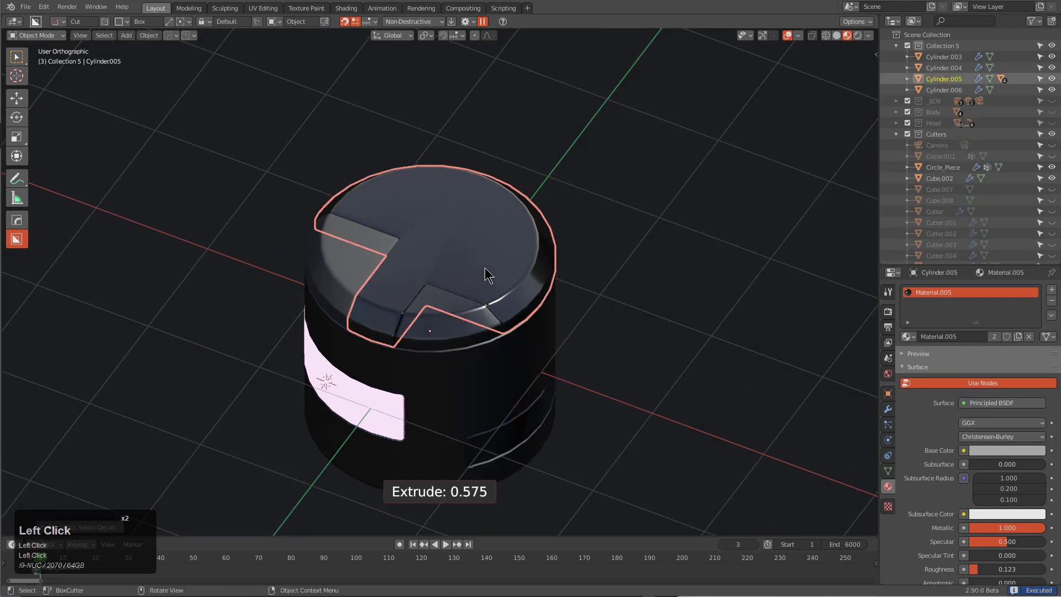
mouse_move(481, 266)
left_mouse_down()
mouse_move(621, 197)
mouse_move(637, 225)
left_mouse_up()
key("x")
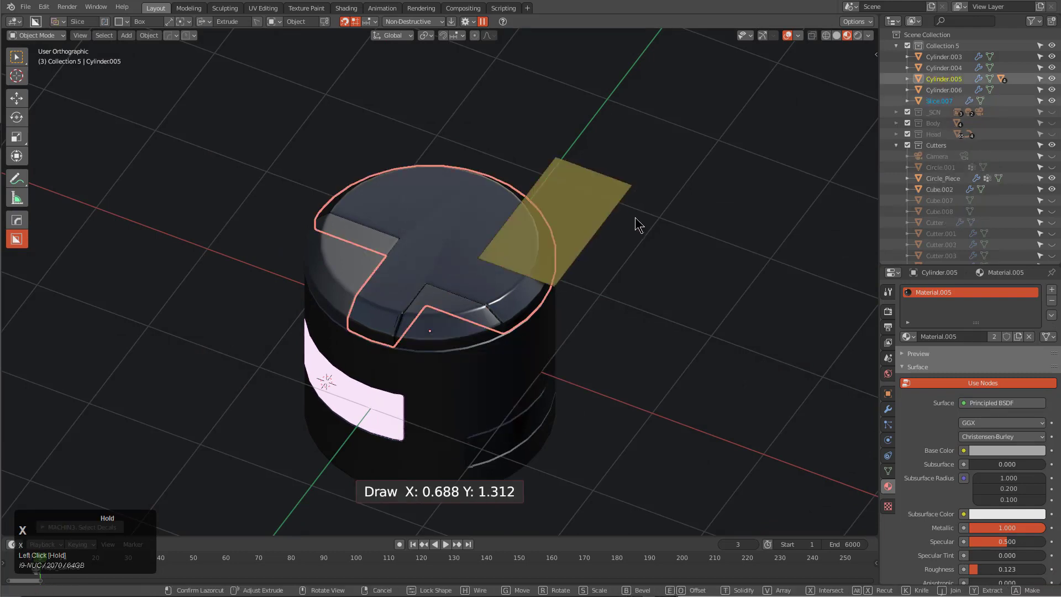
left_click(637, 279)
key("alt+a")
Step: Select all objects and add a HardOps Weighted Normal modifier with Keep Sharp
middle_click_drag(636, 282, 554, 323)
key("a")
key("q")
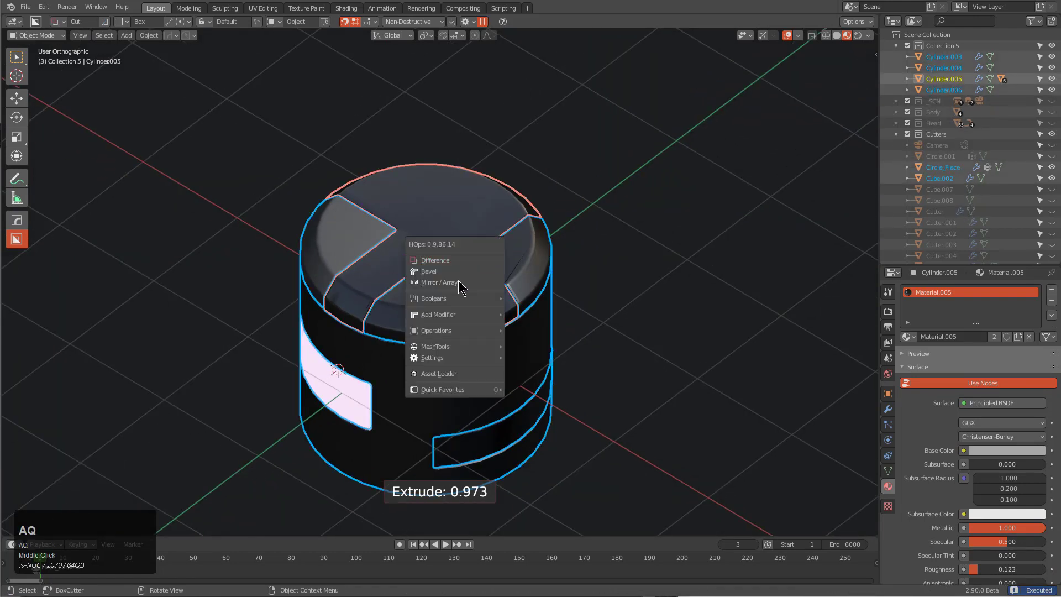
mouse_move(464, 315)
left_click(622, 399)
Step: Slice the main top piece again with a slightly larger box around the near corner panel to form a stepped border
middle_click_drag(607, 391, 503, 288)
scroll(452, 235, "up", 2)
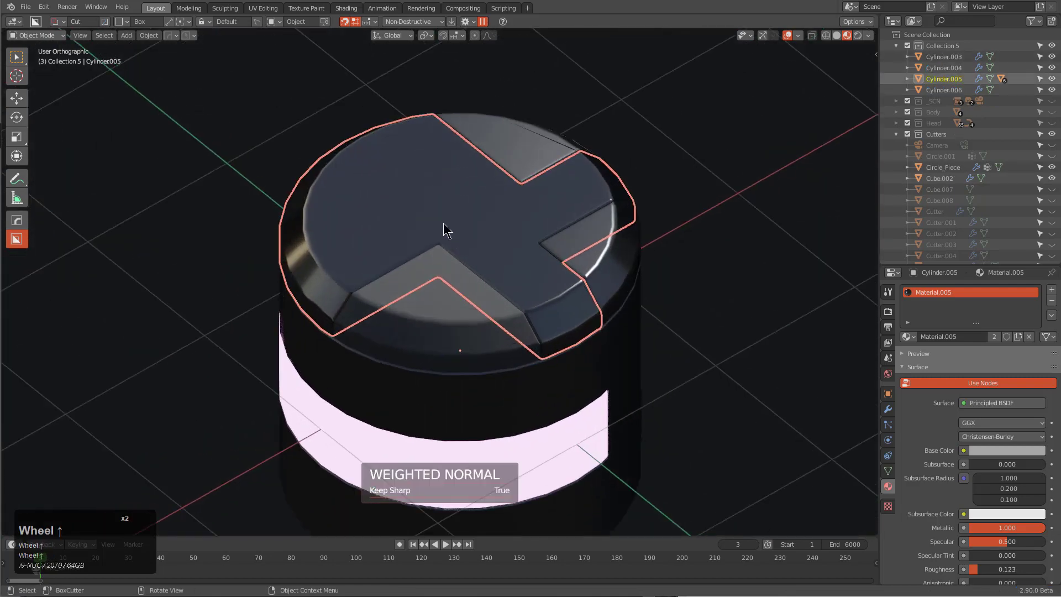
mouse_move(443, 223)
left_mouse_down()
mouse_move(430, 391)
mouse_move(437, 451)
left_mouse_up()
key("x")
left_click(442, 489)
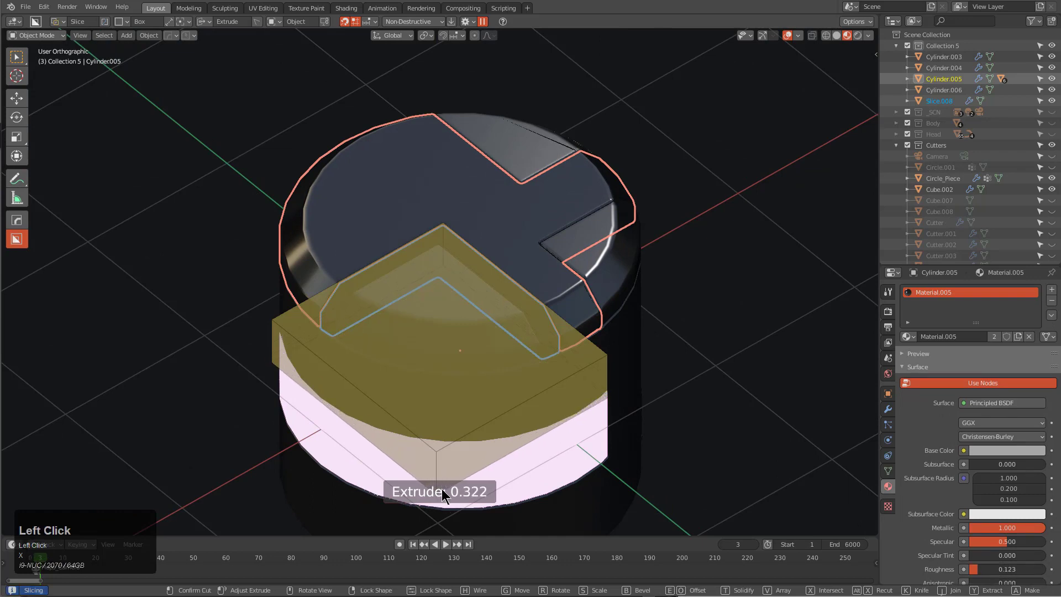
Step: Slice a slightly larger box around the opposite corner panel of the top piece, extruded about 0.75, and deselect everything
mouse_move(520, 200)
left_mouse_down()
mouse_move(557, 94)
mouse_move(556, 48)
mouse_move(542, 38)
mouse_move(536, 74)
left_mouse_up()
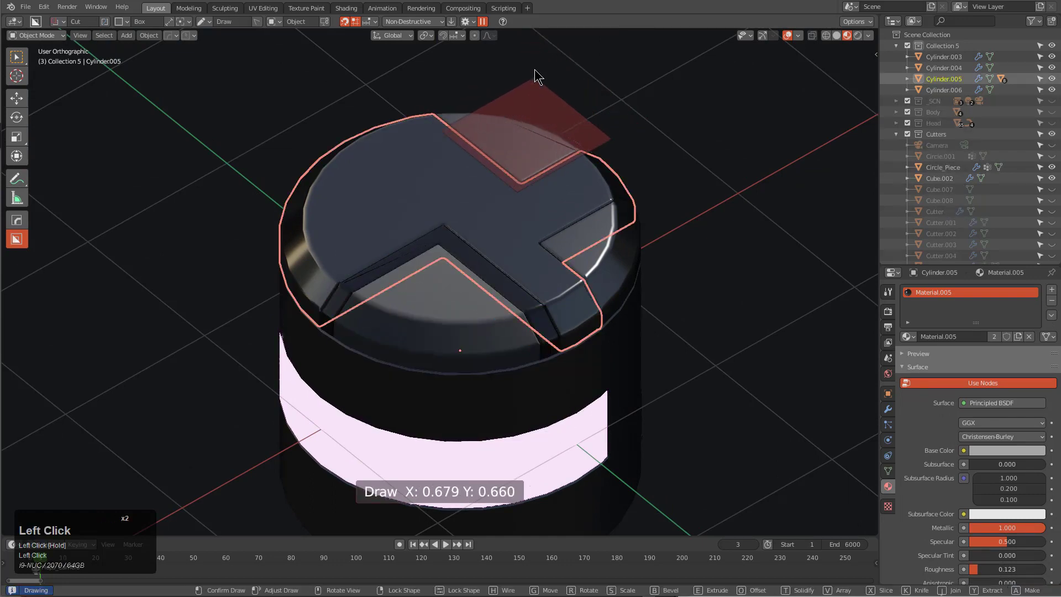
mouse_move(535, 72)
middle_mouse_down()
mouse_move(606, 92)
mouse_move(652, 88)
middle_mouse_up()
middle_click_drag(504, 131, 641, 247, "shift")
middle_click_drag(507, 239, 466, 238)
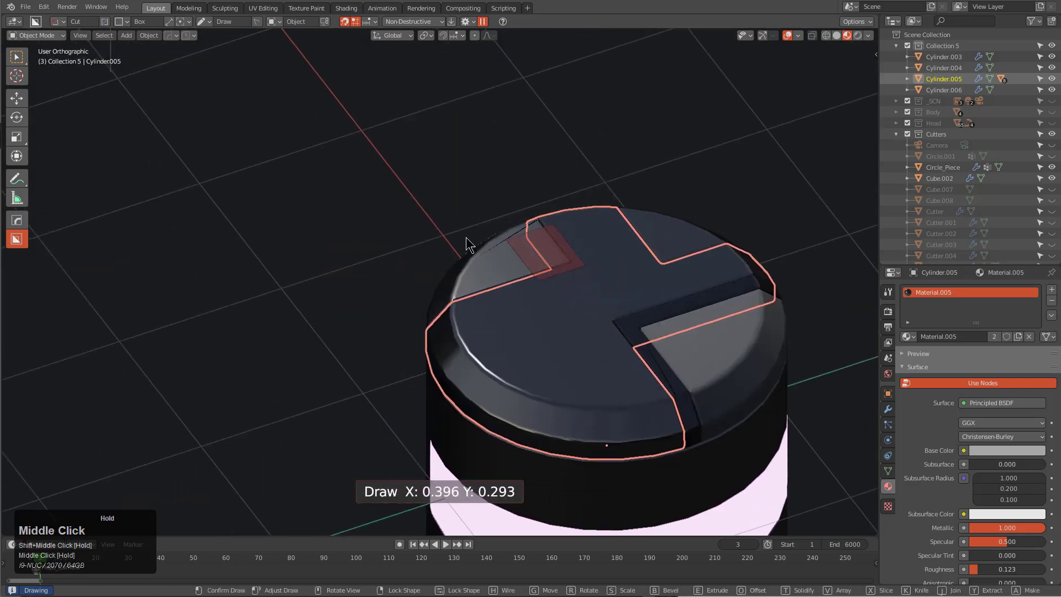
left_click(299, 235)
key("x")
left_click(293, 328)
key("alt+a")
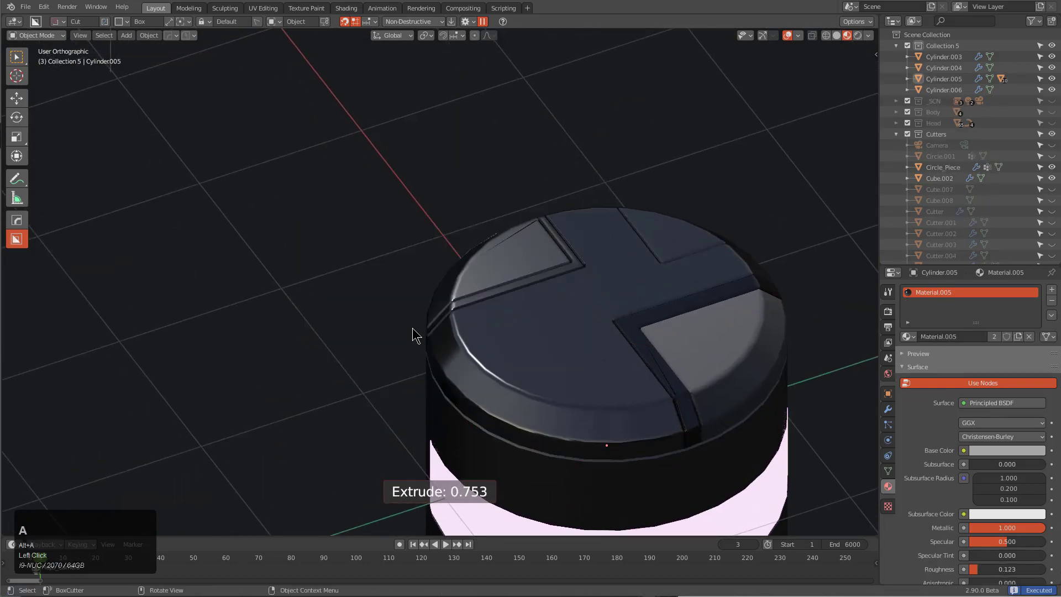
Step: Select the main top piece and slice a narrow rectangular strip across its bevelled rim, extruded about 0.535
mouse_move(413, 330)
middle_mouse_down()
mouse_move(535, 360)
mouse_move(432, 320)
middle_mouse_up()
left_click(485, 313)
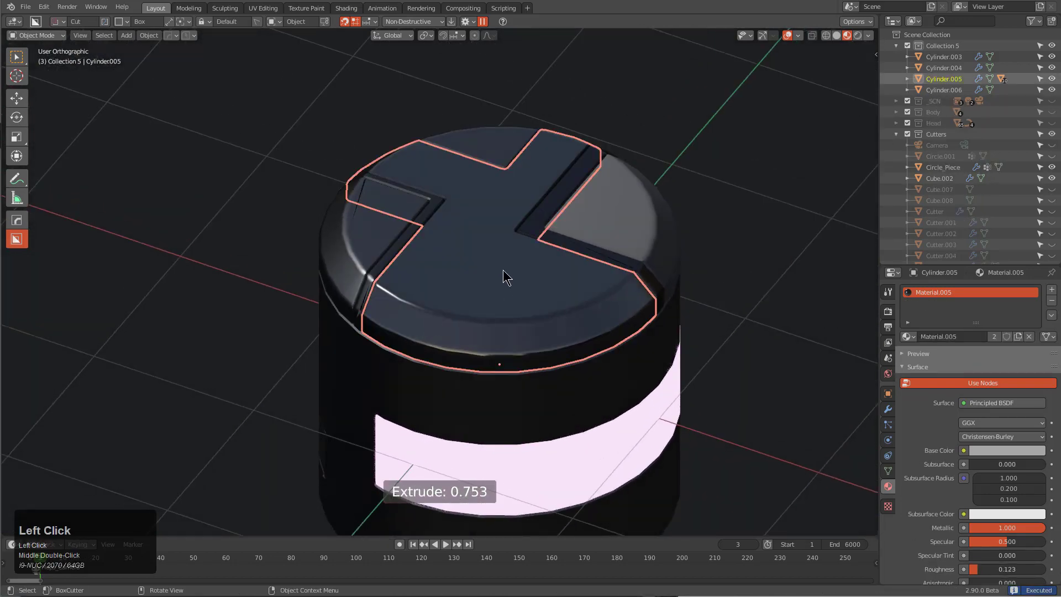
left_click_drag(531, 278, 664, 360)
key("x")
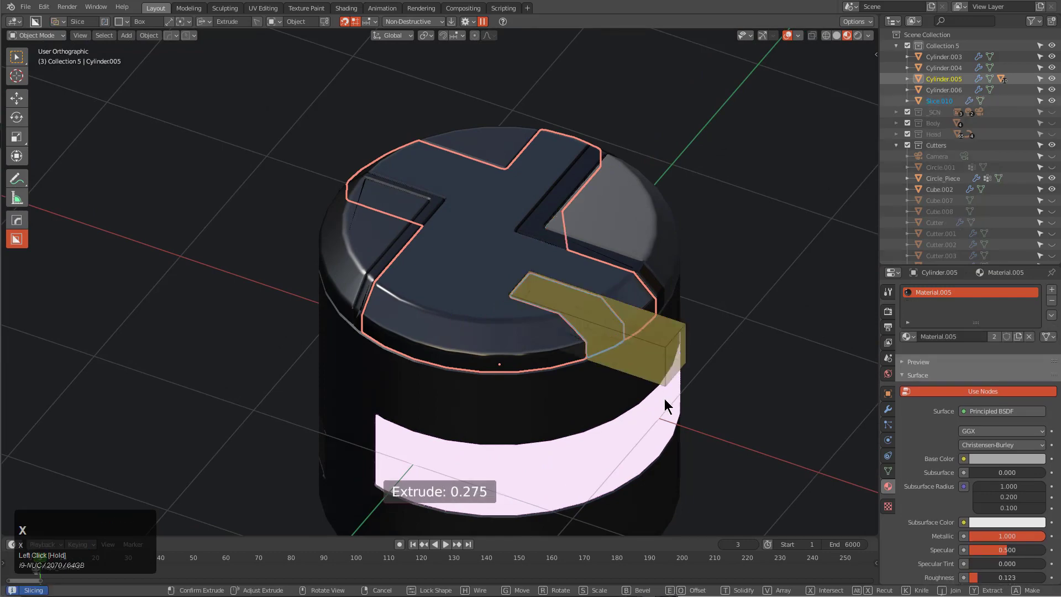
left_click_drag(669, 429, 670, 426)
key("alt+a")
Step: Add a HardOps Weld modifier to the main top piece, move it above the last bevel and raise its merge threshold
middle_click_drag(670, 426, 484, 341)
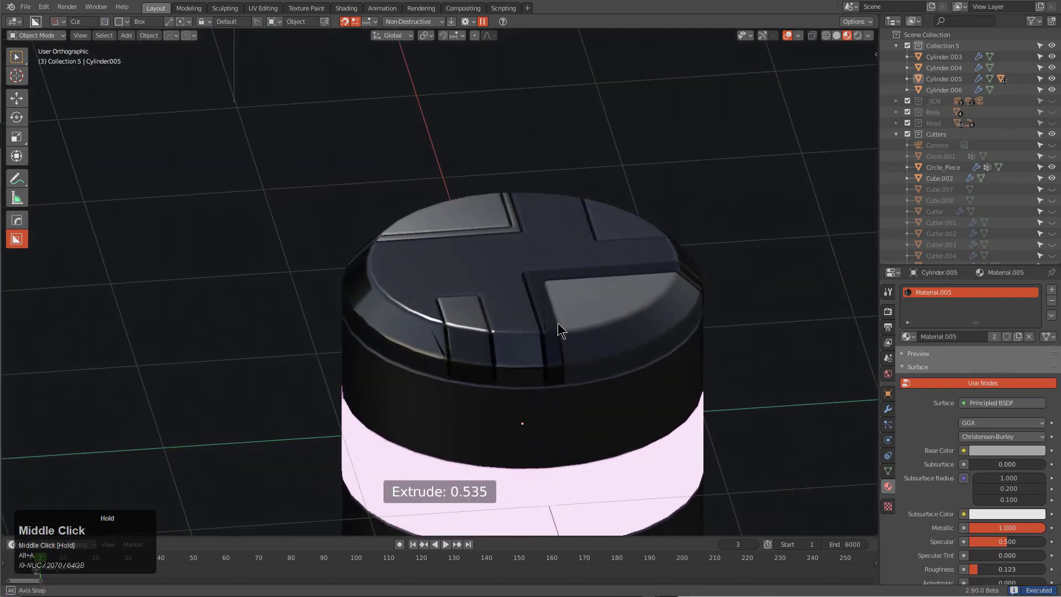
scroll(484, 341, "down", 5)
left_click(462, 343)
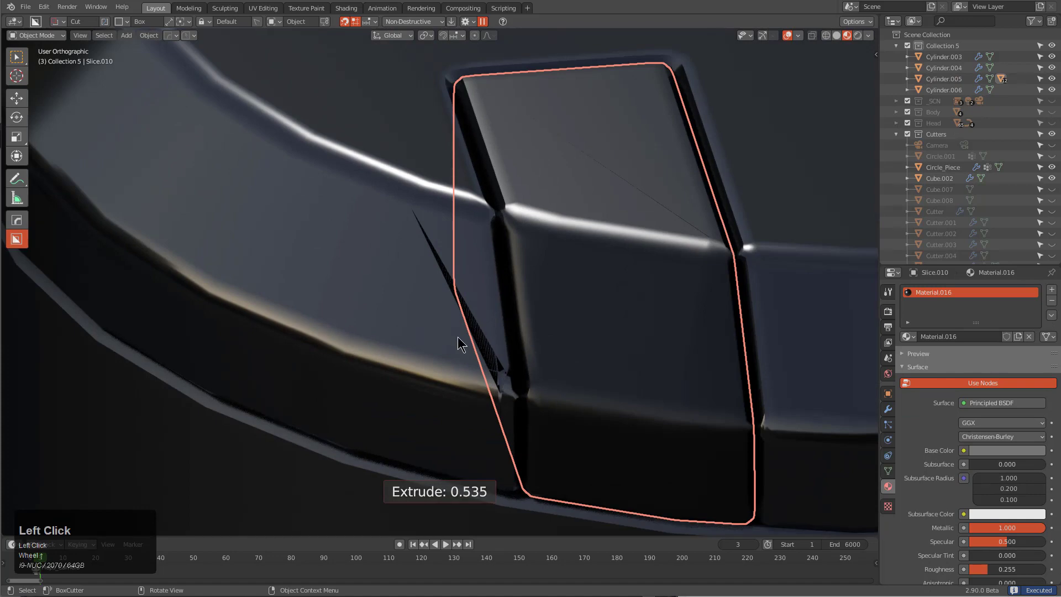
scroll(575, 332, "down", 2)
key("q")
left_click(597, 330)
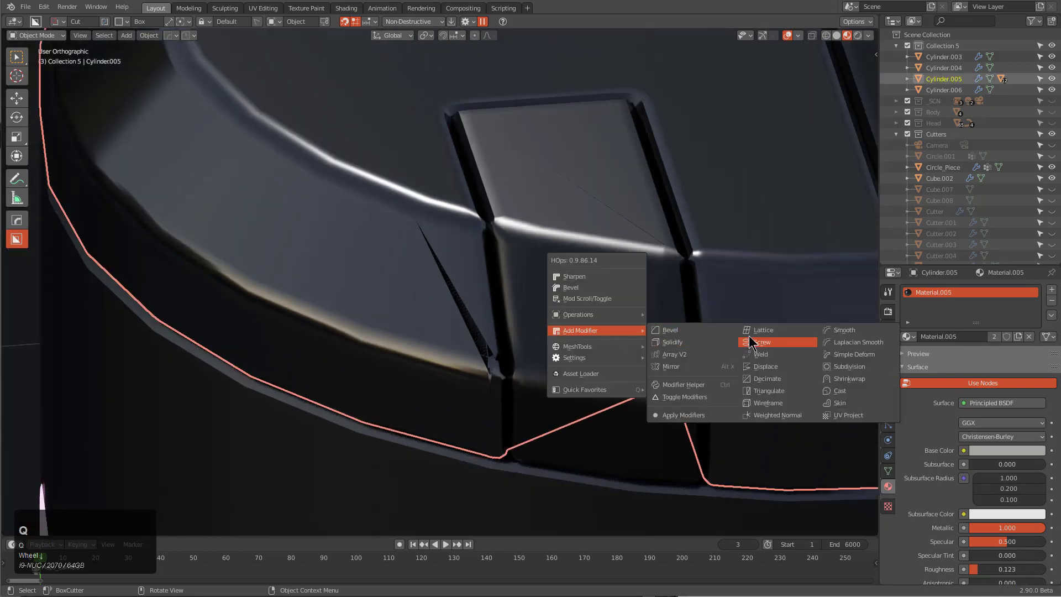
left_click(763, 355)
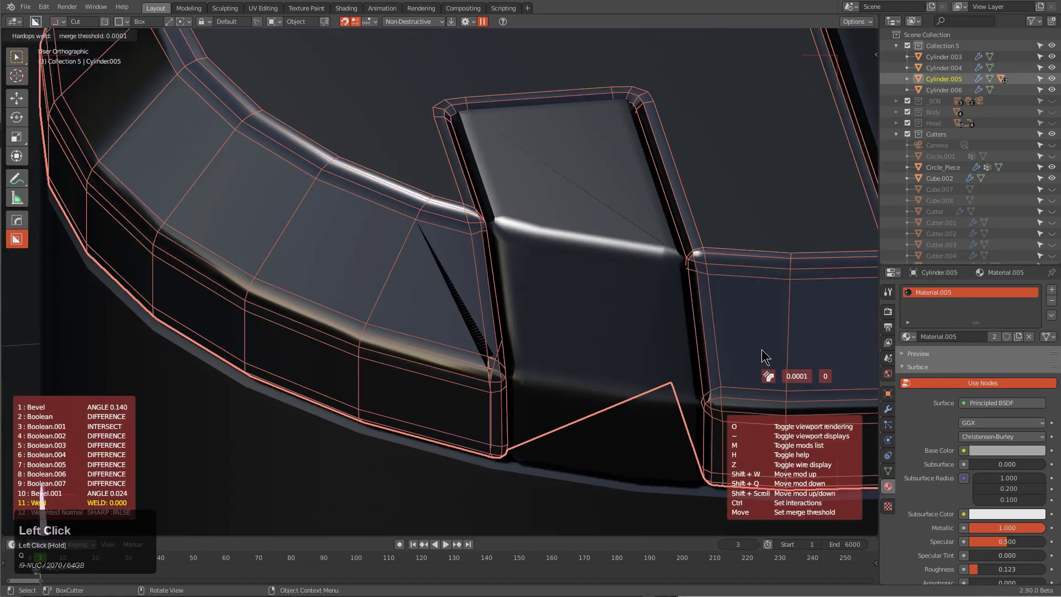
scroll(762, 350, "up", 3)
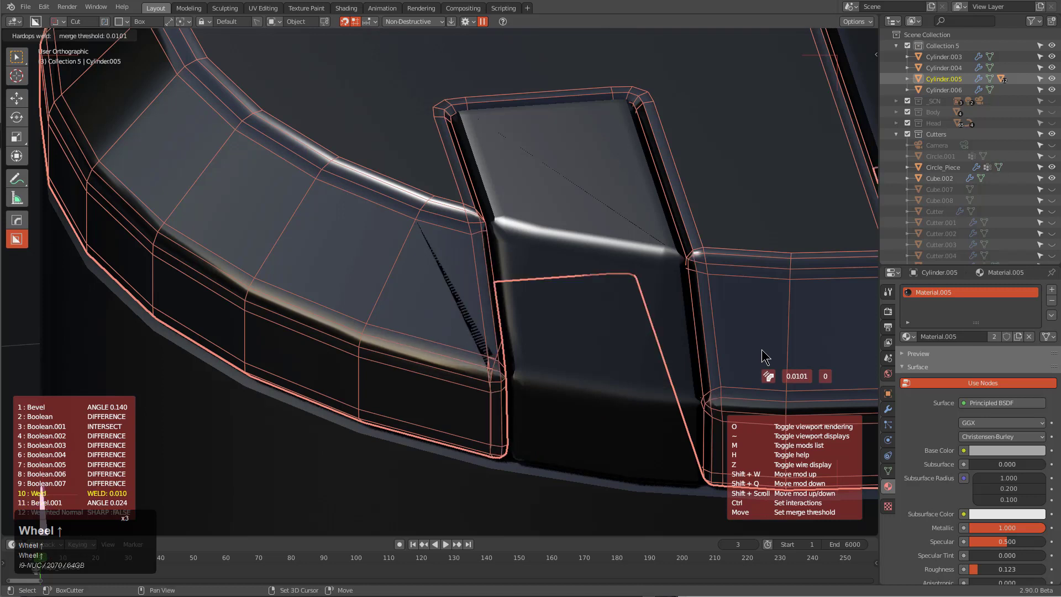
scroll(762, 351, "up", 1)
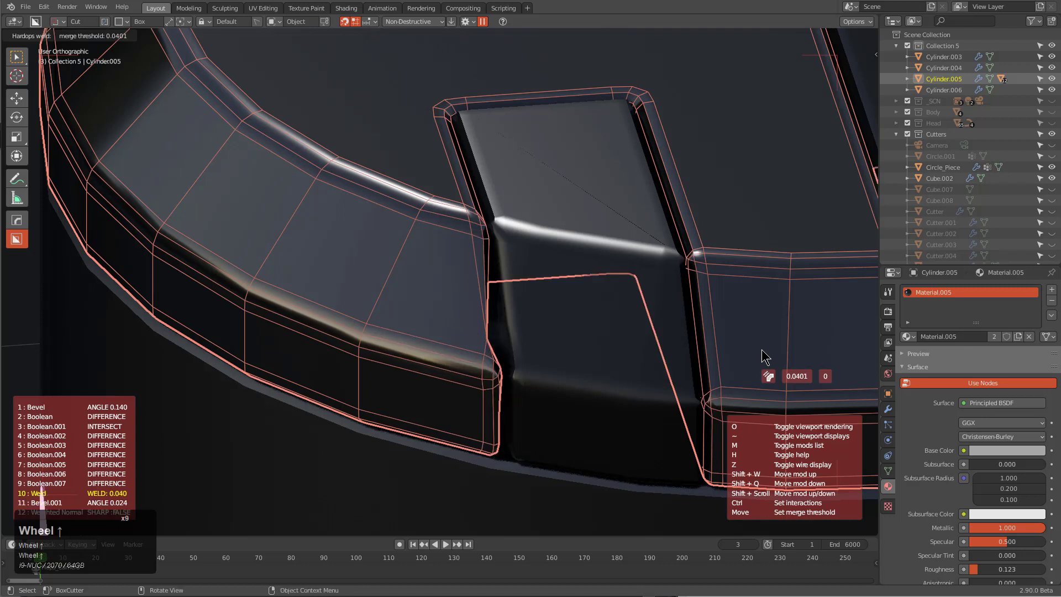
left_click(766, 358)
Step: Reveal the narrow strip's cutter with HardOps Bool Scroll and move it slightly along the global Y axis
key("q")
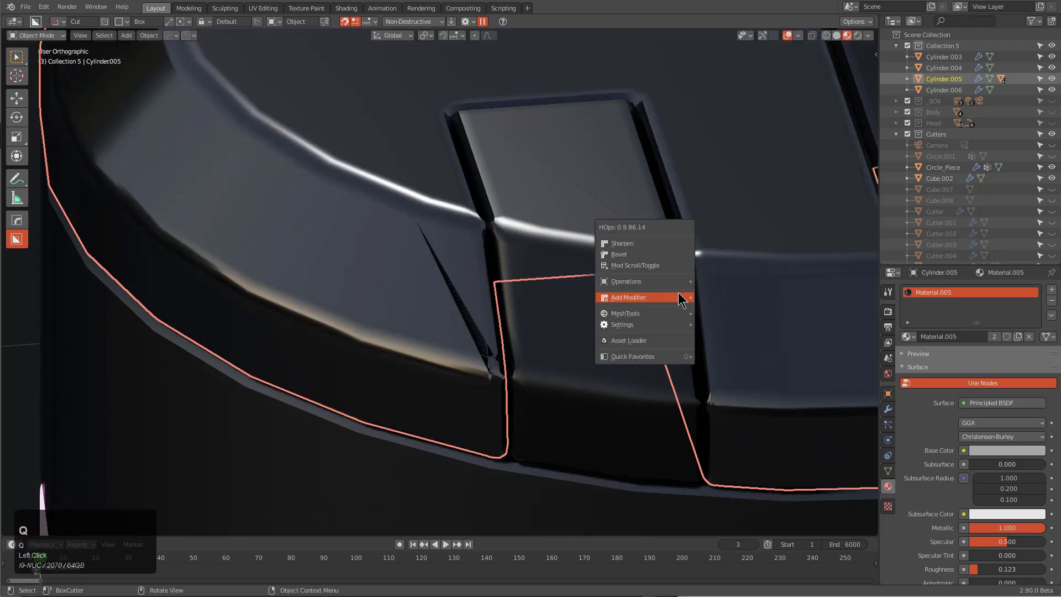
left_click(635, 265)
scroll(665, 267, "down", 1)
left_click(666, 268)
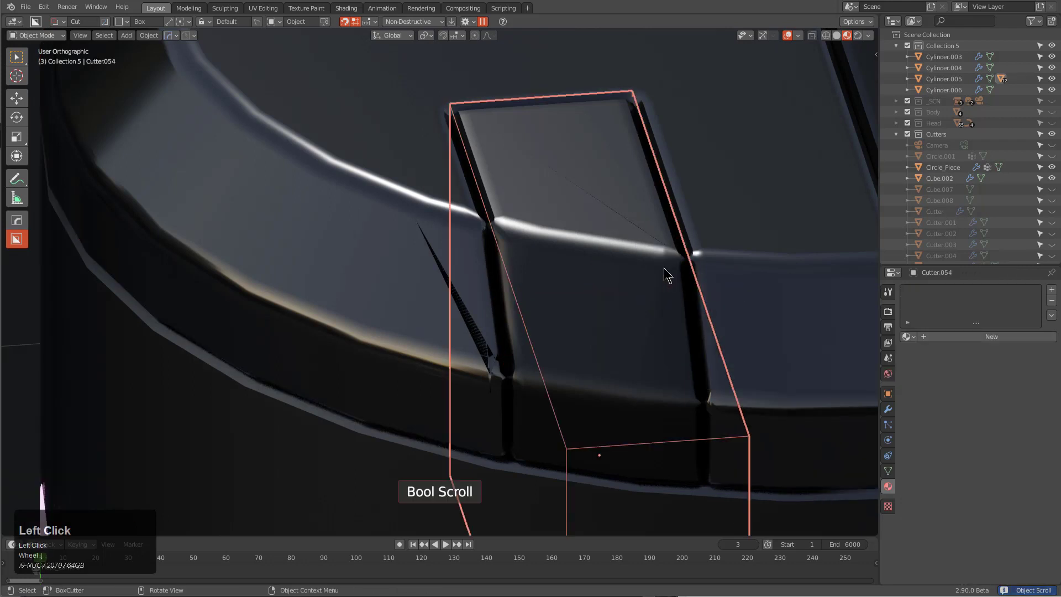
key("g")
key("x")
key("s")
key("x")
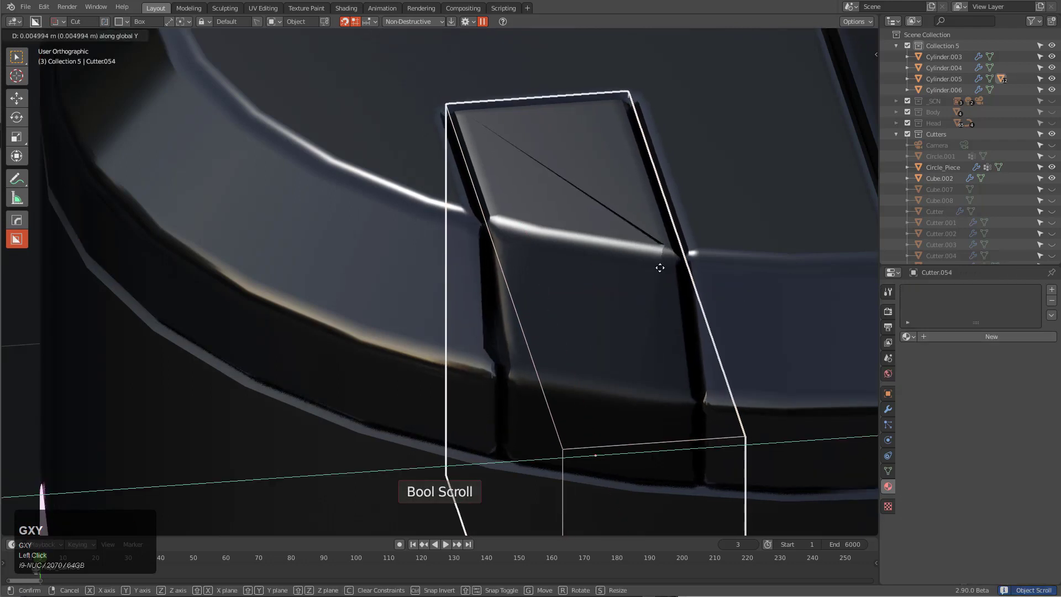
left_click(680, 273)
Step: Clear the HardOps cutting material, Material.016, in the BoxCutter settings
scroll(654, 274, "down", 5)
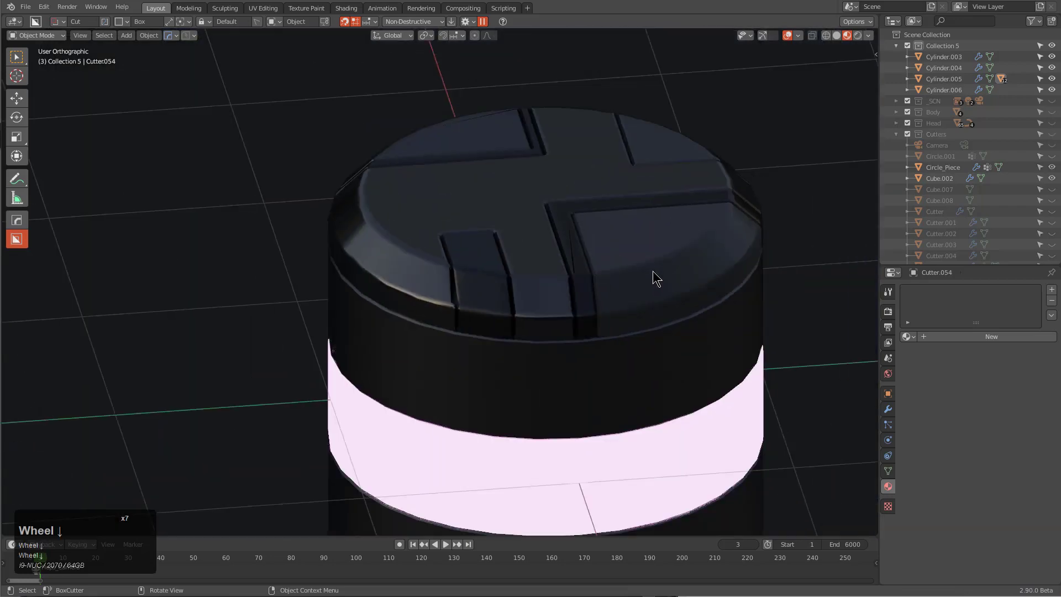
middle_click_drag(654, 275, 537, 276)
scroll(562, 277, "down", 2)
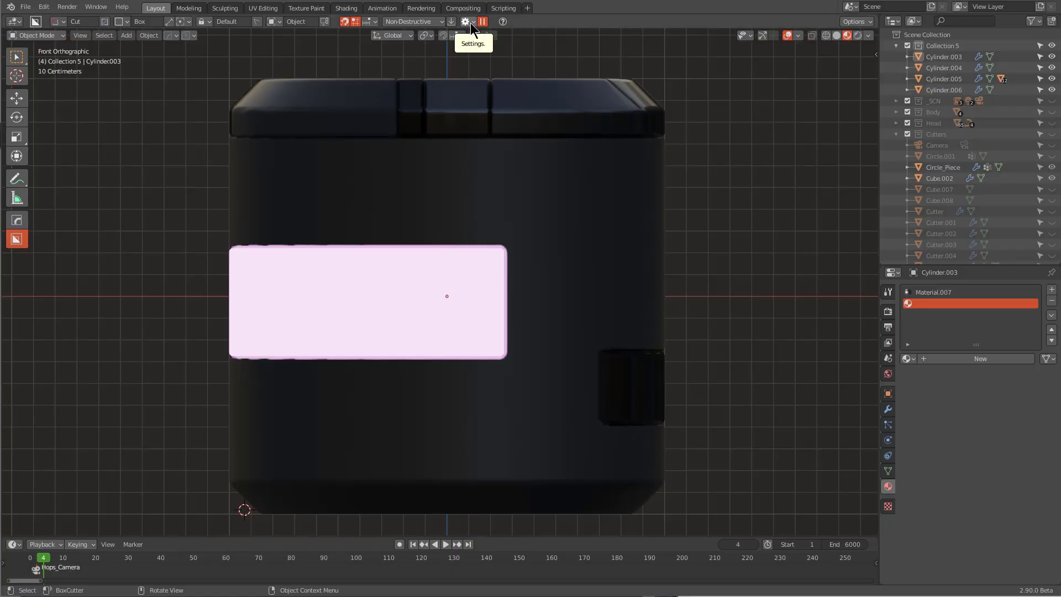
left_click(467, 22)
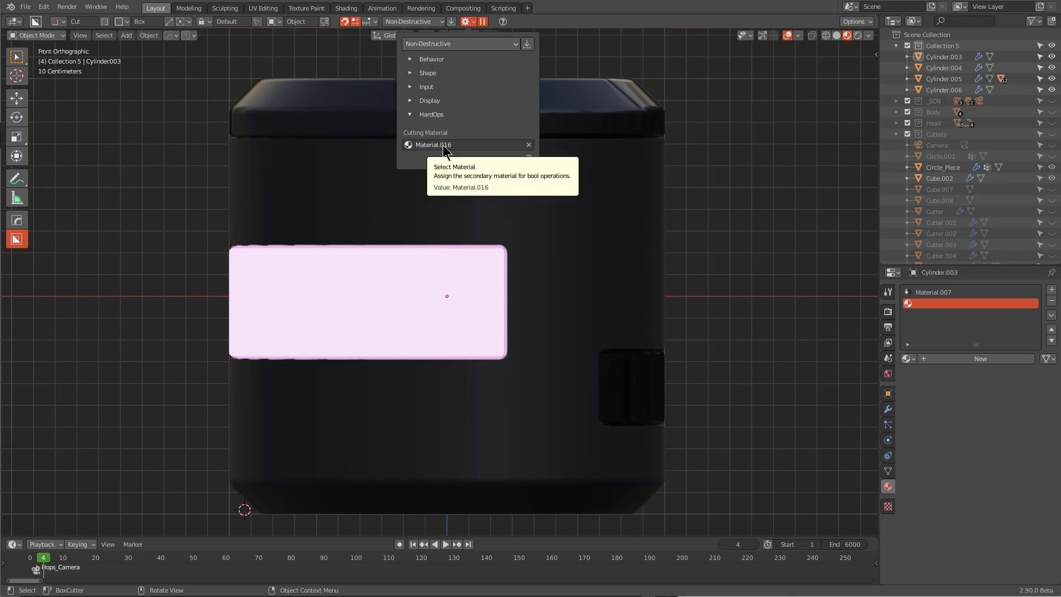
left_click(529, 146)
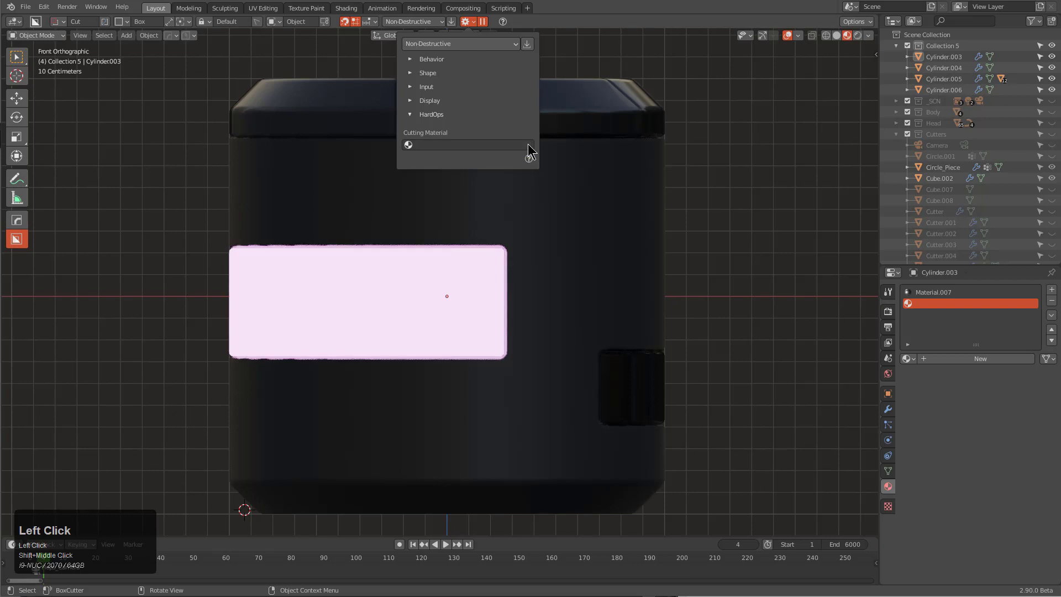
Step: Select the main cylinder body and draw a wireframe slice box around the emissive band, extruded about 3.7
left_click(466, 258)
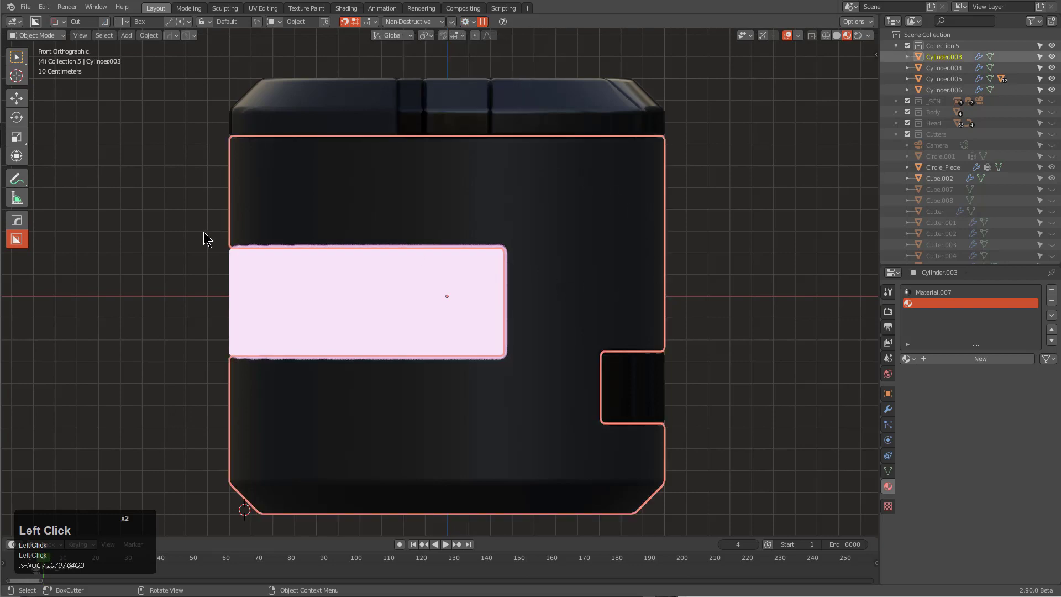
mouse_move(203, 232)
left_mouse_down()
mouse_move(481, 384)
mouse_move(523, 379)
left_mouse_up()
key("h")
key("x")
middle_click_drag(521, 378, 567, 388)
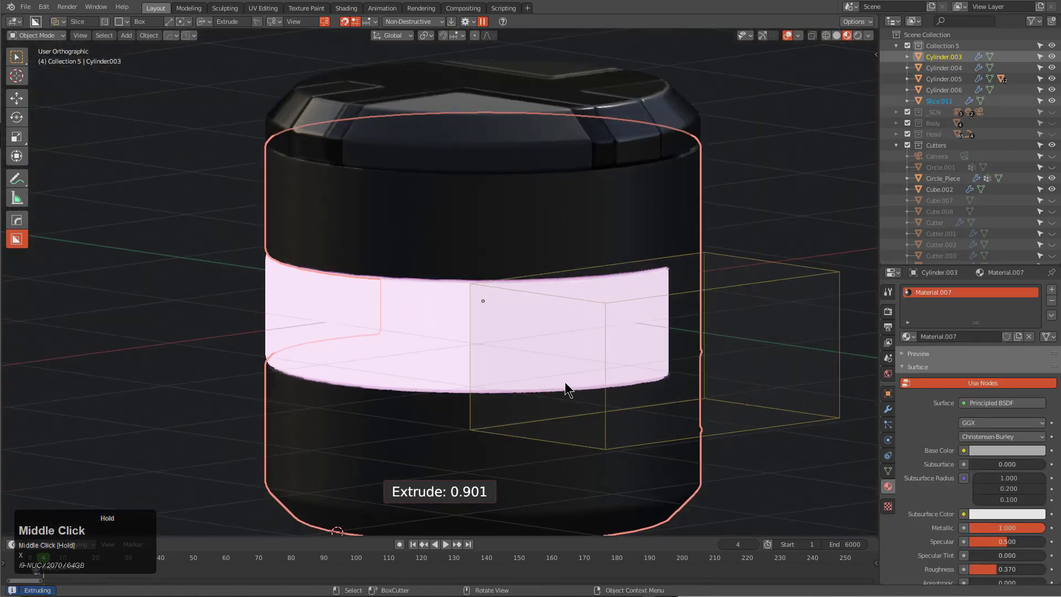
middle_click_drag(206, 289, 165, 271)
Step: Cycle the slice's active material to Material.009, confirm the cut and select the main cylinder body in front view
key("m")
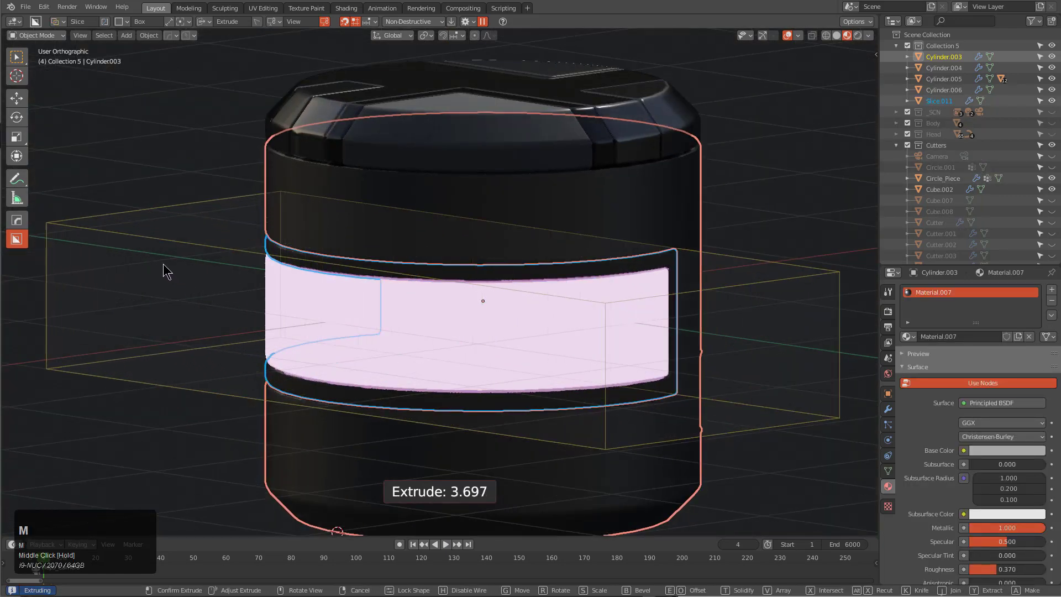
key("m")
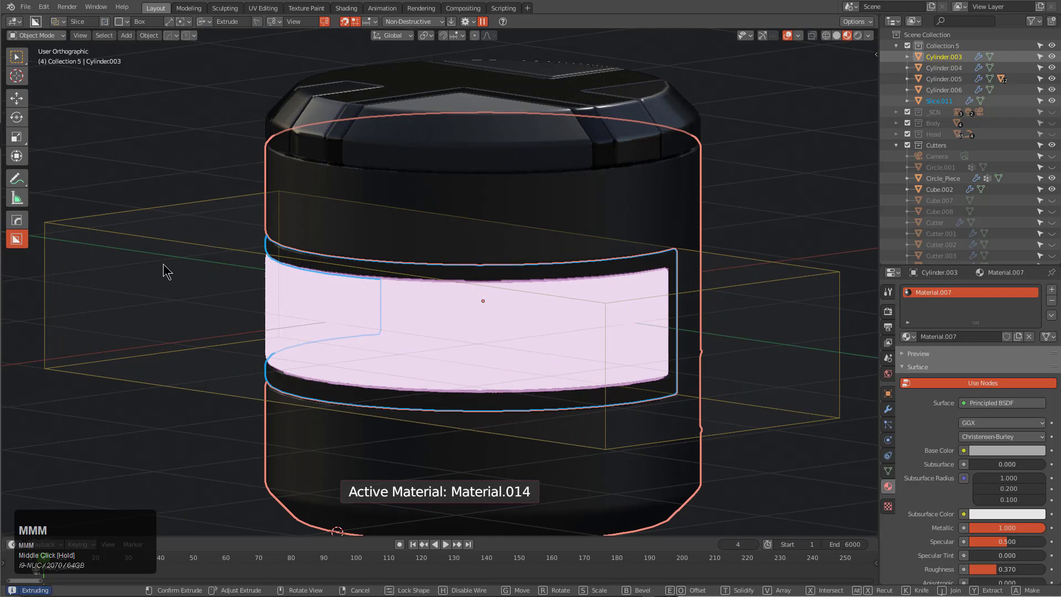
key("m")
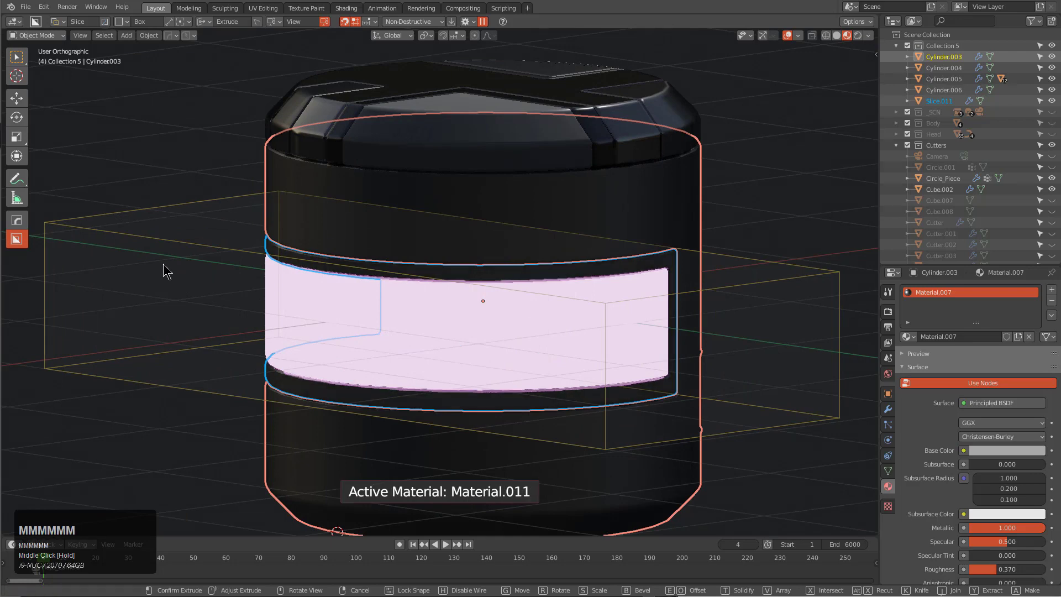
key("m")
left_click(166, 271)
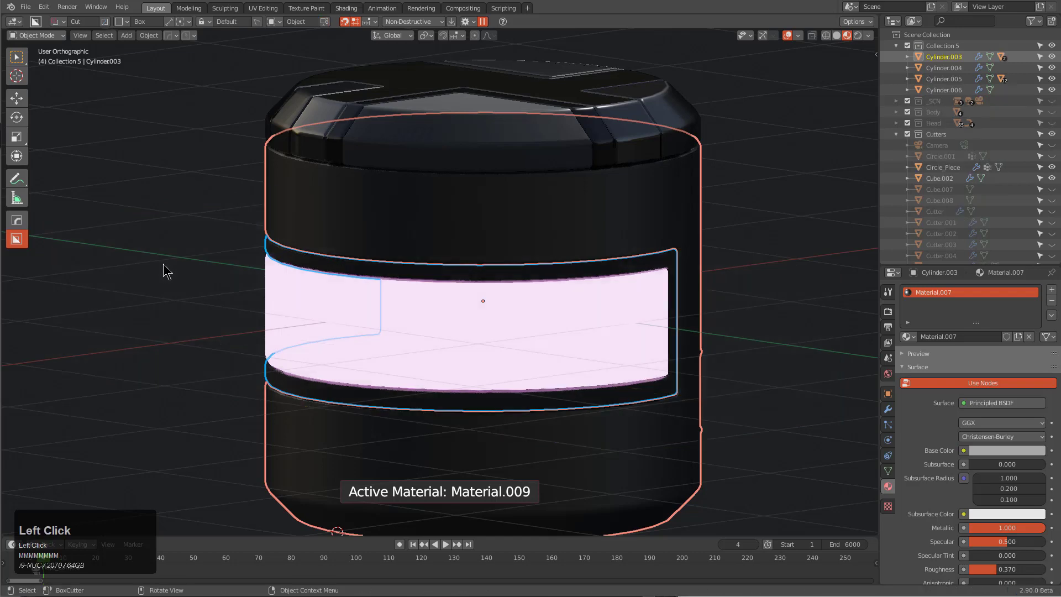
middle_click_drag(482, 314, 443, 297, "alt")
left_click(624, 245)
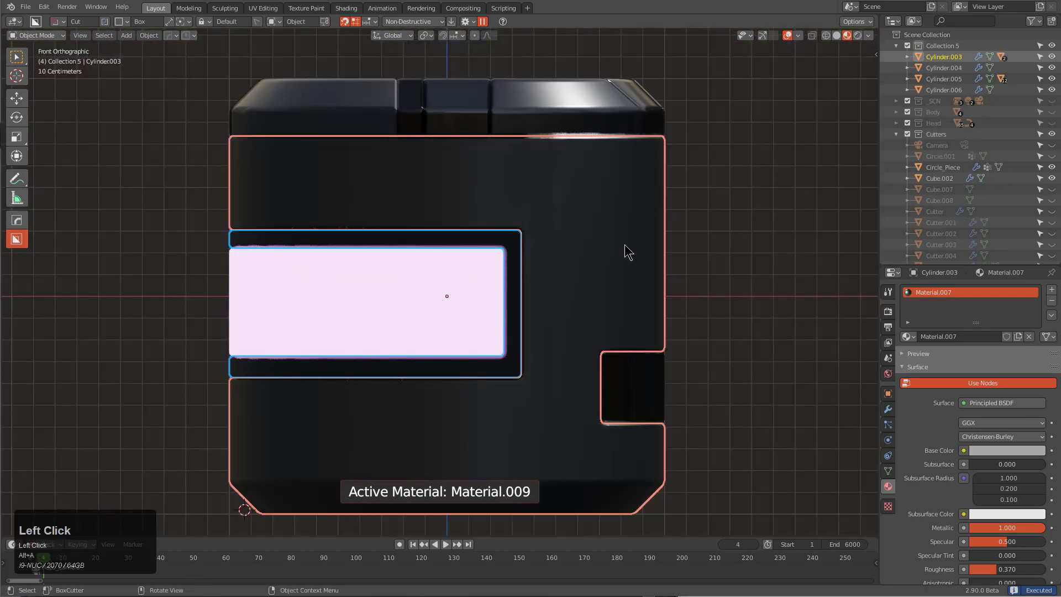
Step: Draw a box cut about 0.45 by 0.18 over the main cylinder's upper side edge and cycle its active material to Material.009
left_click_drag(724, 200, 622, 230)
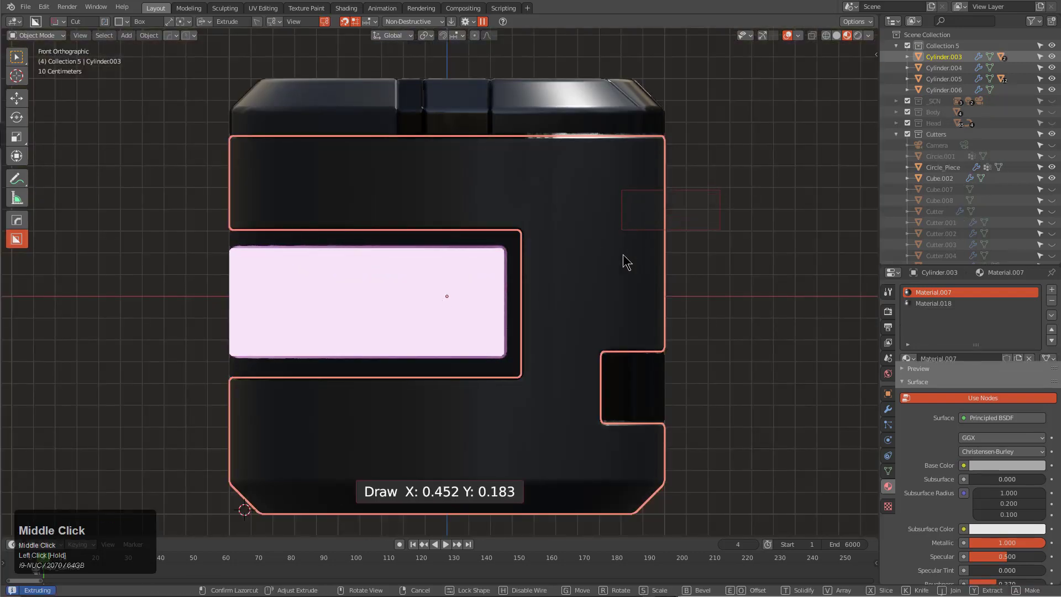
middle_click_drag(624, 254, 556, 274)
scroll(570, 270, "down", 2)
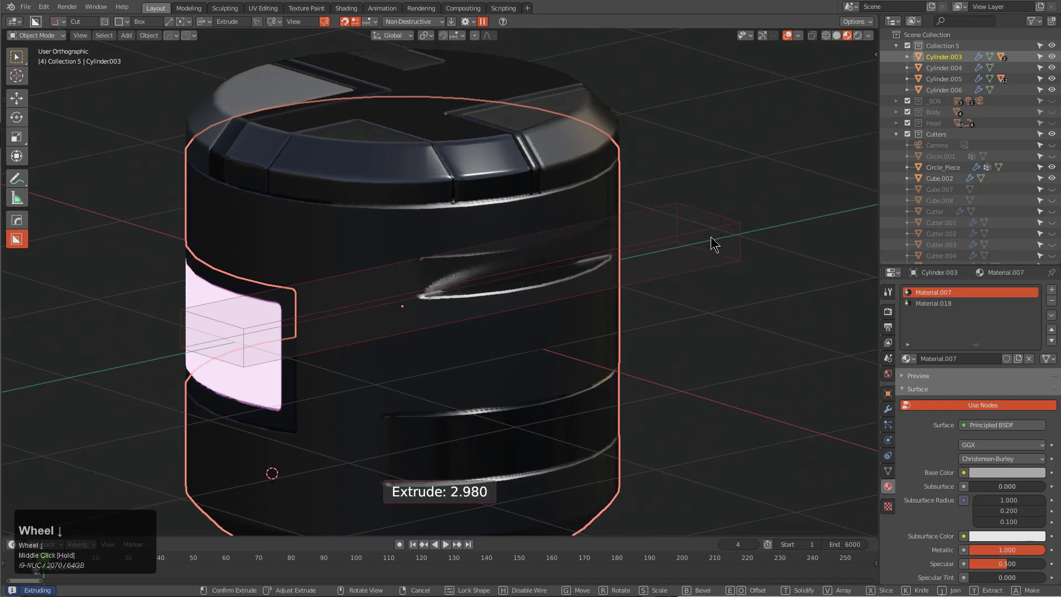
key("m")
key("m")
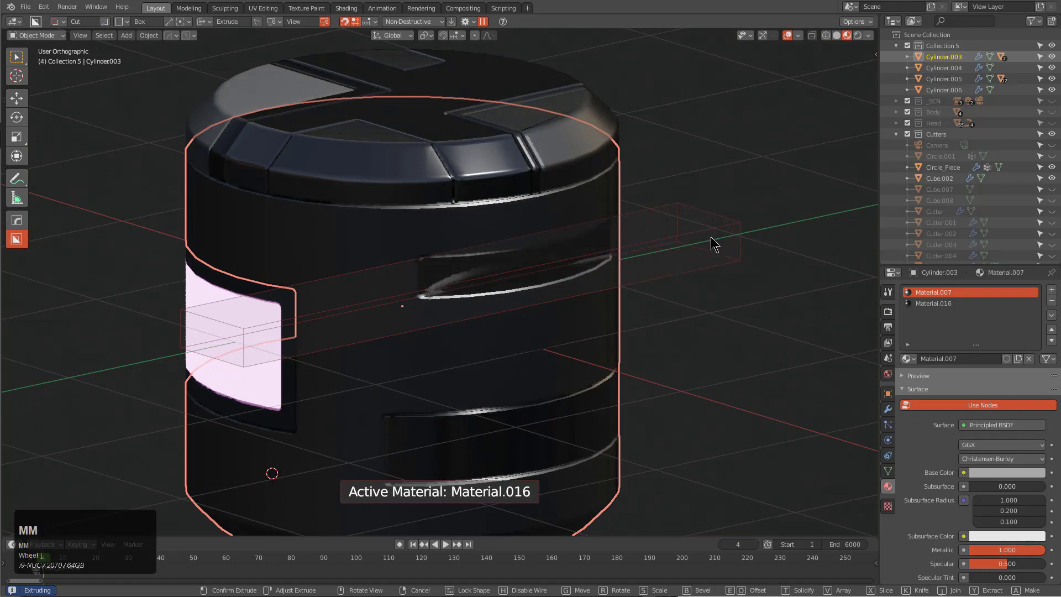
key("m")
key("m")
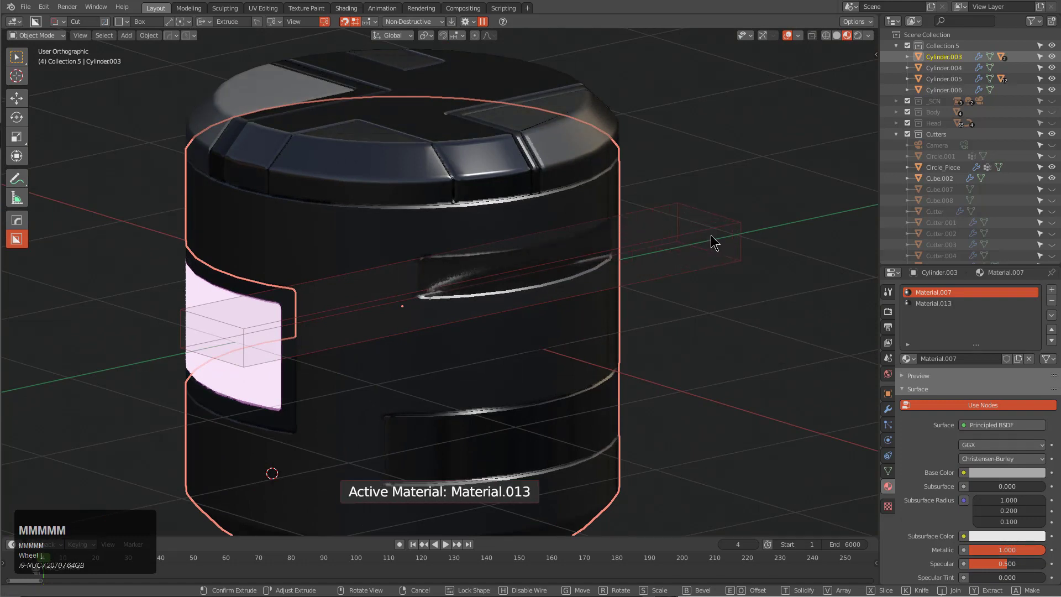
key("m")
key("m")
key("m")
key("m")
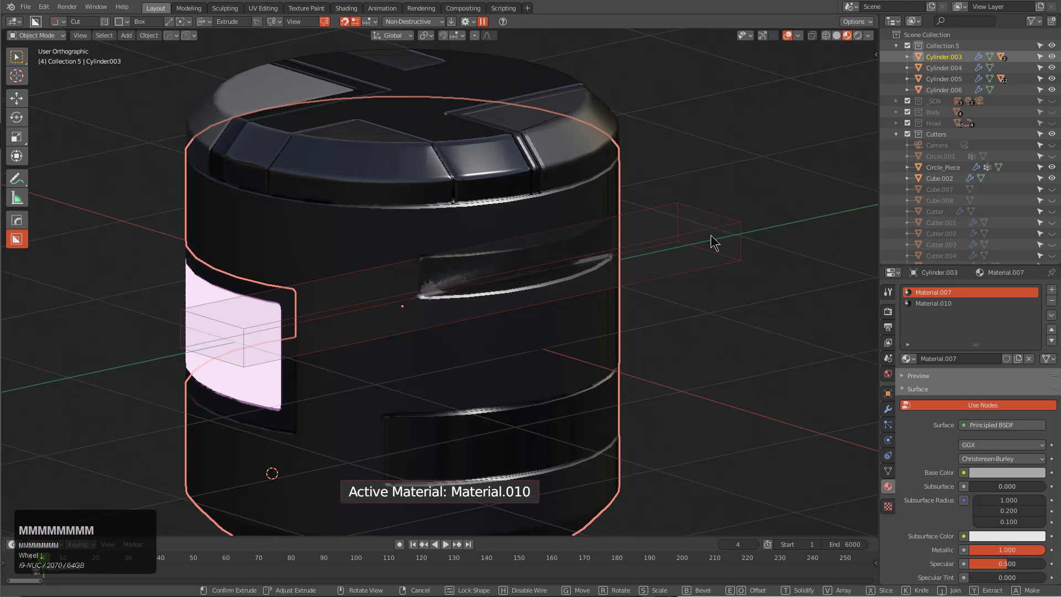
Step: Switch the cut to a slice, cycle its material further, confirm it at an extrusion of about 3.18 and deselect everything
key("x")
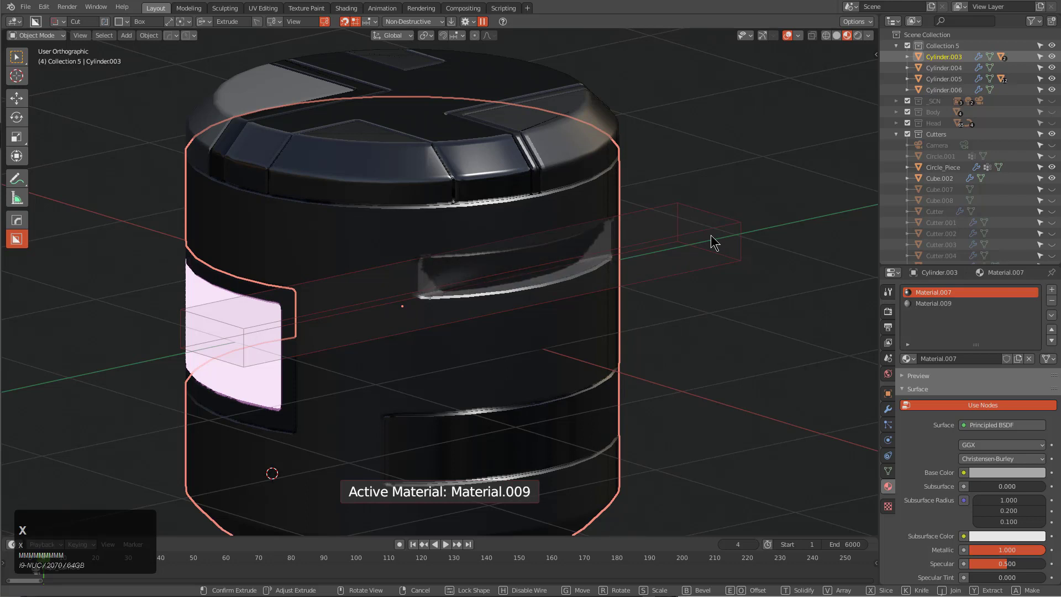
key("m")
key("m")
key("m")
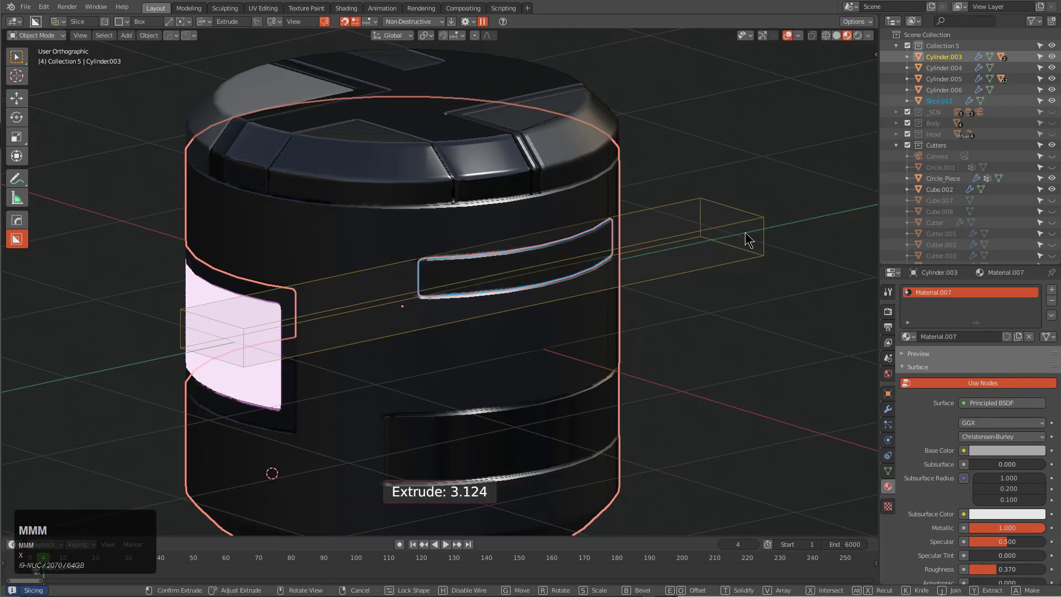
left_click(745, 234)
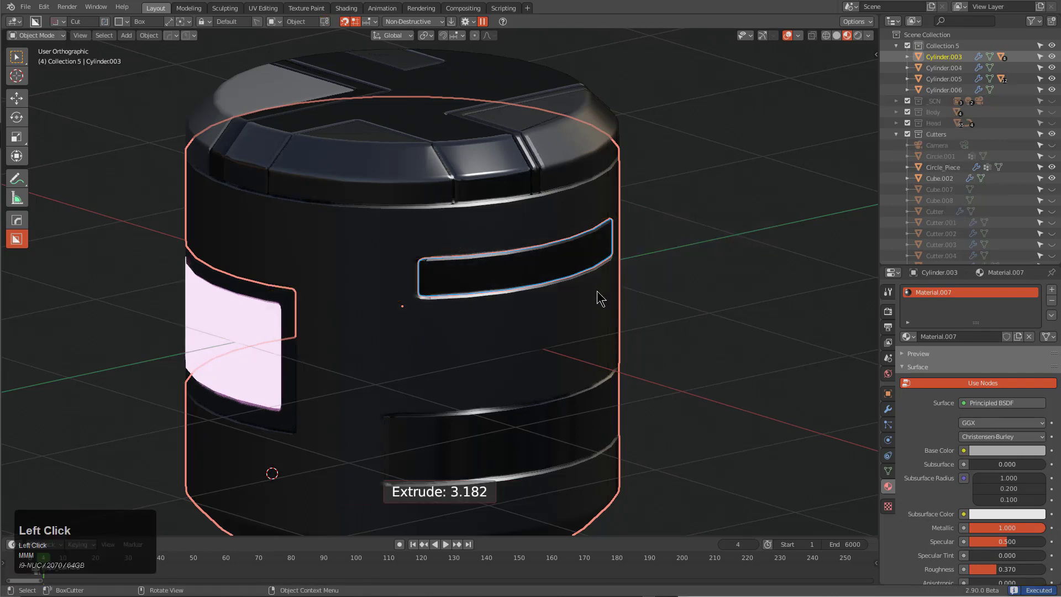
middle_click_drag(600, 296, 663, 263)
key("alt+a")
scroll(652, 265, "down", 1)
middle_click_drag(559, 333, 563, 292, "shift")
left_click(542, 406)
mouse_move(690, 532)
left_mouse_down()
mouse_move(308, 396)
mouse_move(243, 397)
left_mouse_up()
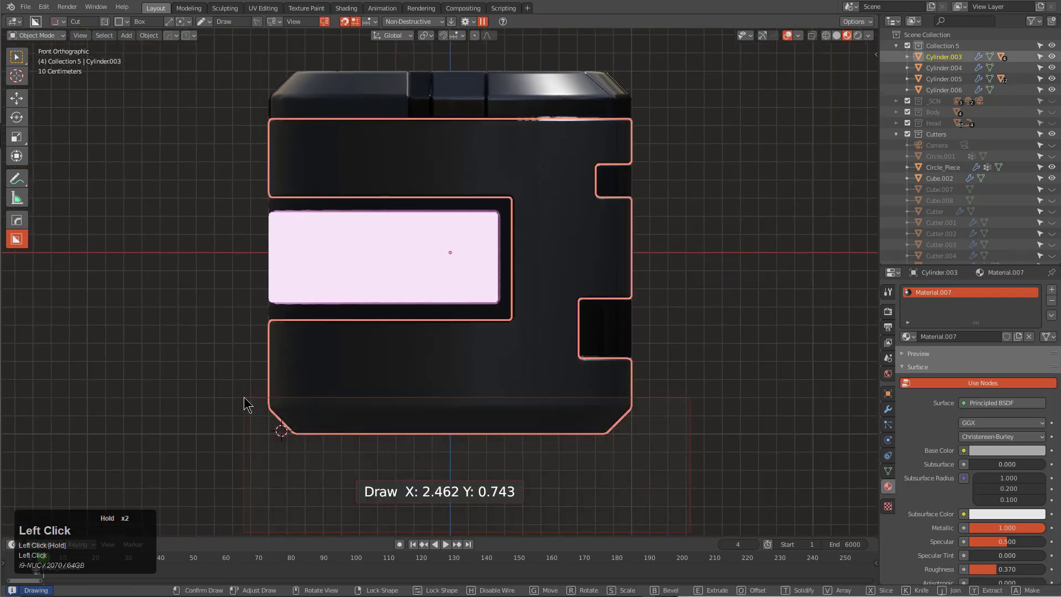
middle_click_drag(280, 403, 330, 359)
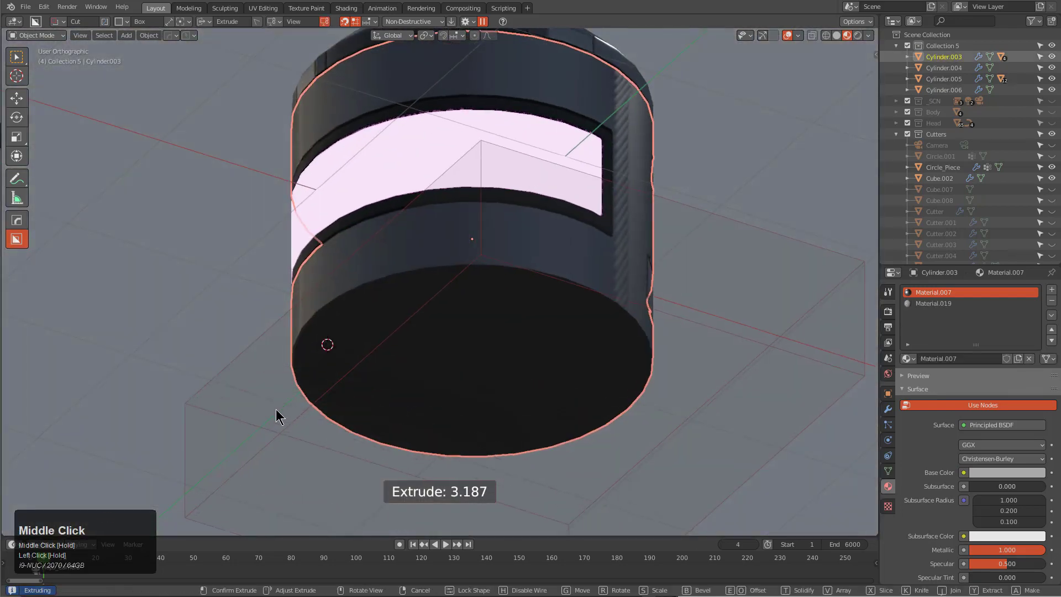
right_click(450, 241)
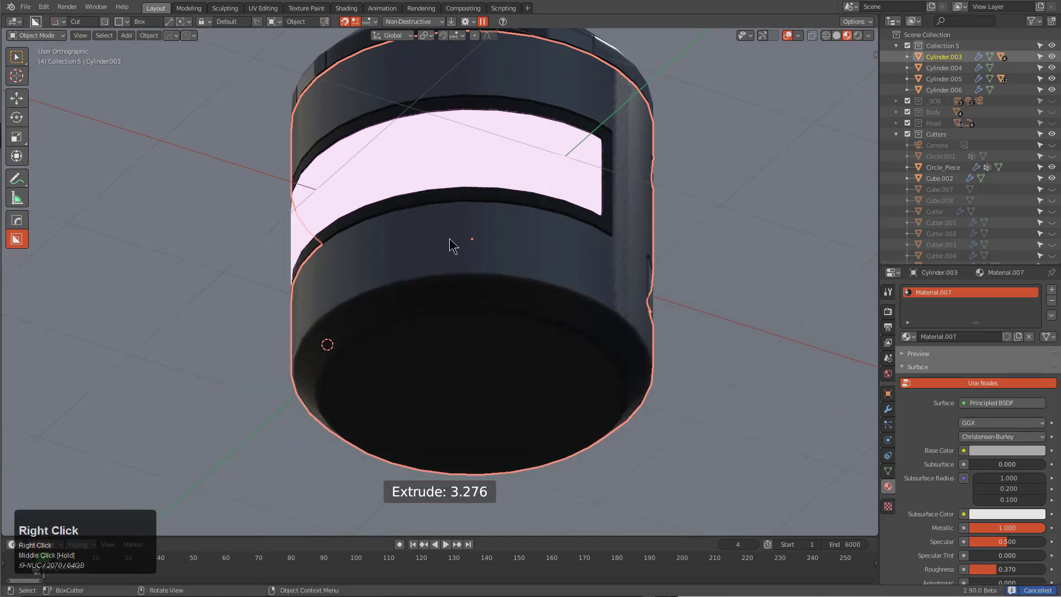
Step: Start a new file without saving the changes to the current scene
scroll(474, 284, "down", 3)
key("ctrl+n")
key("Return")
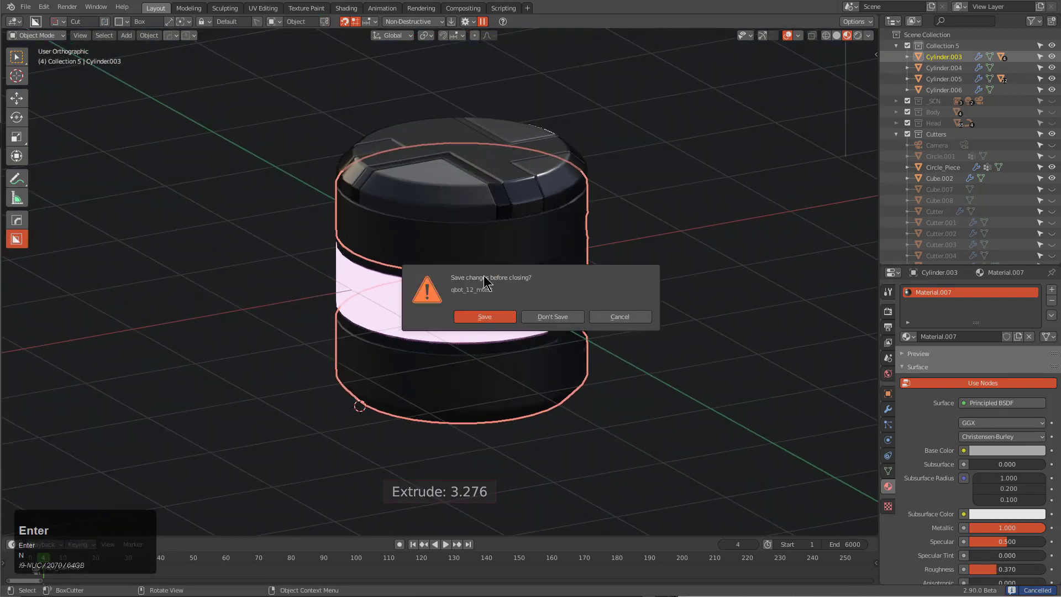
key("d")
middle_click_drag(483, 275, 562, 256)
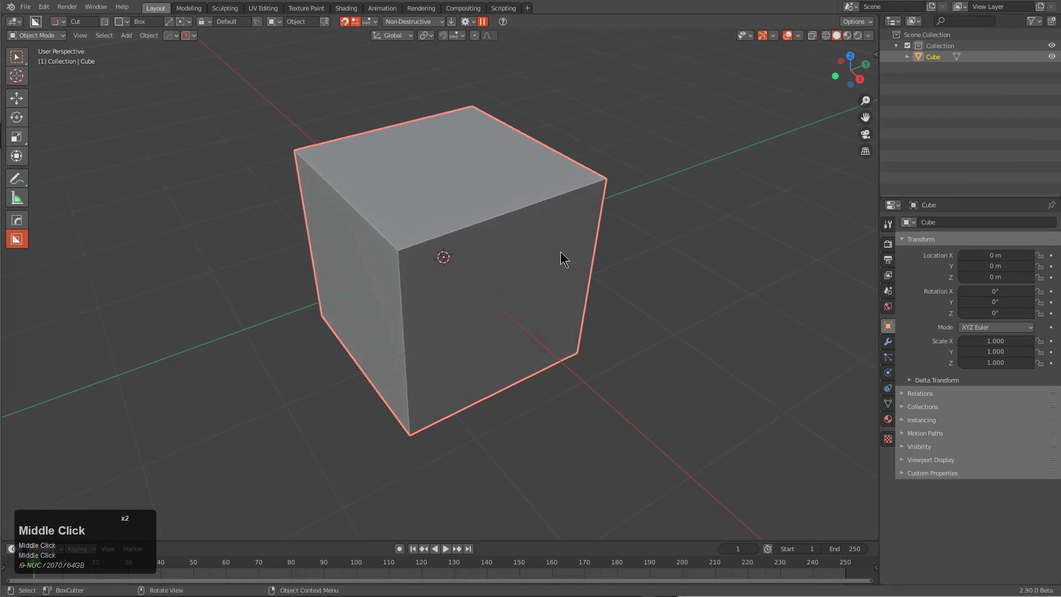
Step: Duplicate the default cube and repeat the duplication to build a diagonal row of five cubes
scroll(552, 315, "down", 3)
key("shift+d")
left_click(434, 229)
key("shift+r")
key("shift+r")
key("shift+r")
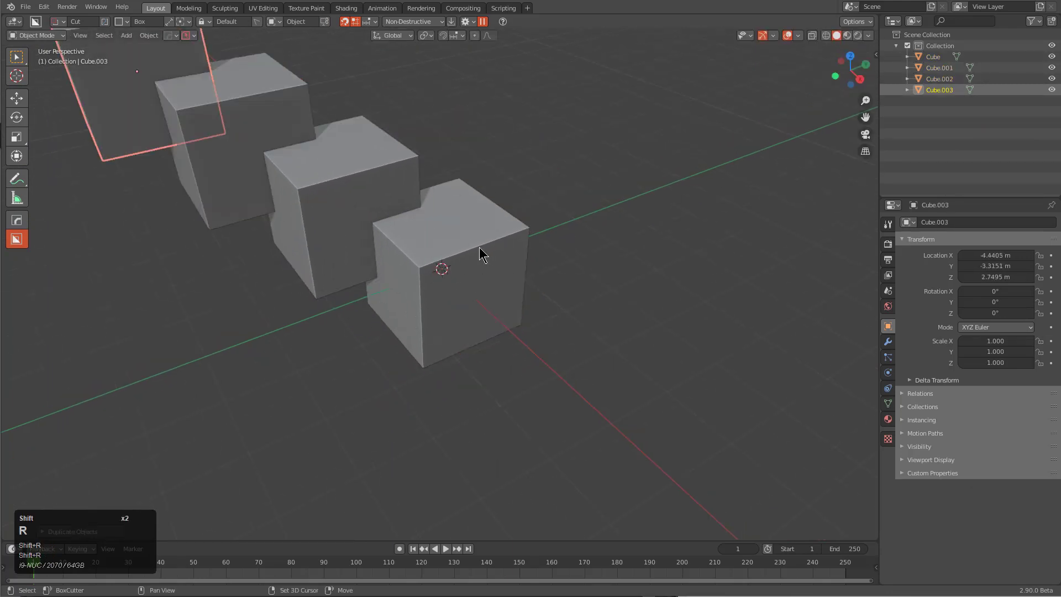
Step: Duplicate the whole row of five cubes and repeat the duplication to form four rows
scroll(467, 262, "down", 2, "shift")
middle_click_drag(454, 271, 476, 296, "shift")
key("a")
key("shift+d")
left_click(446, 356)
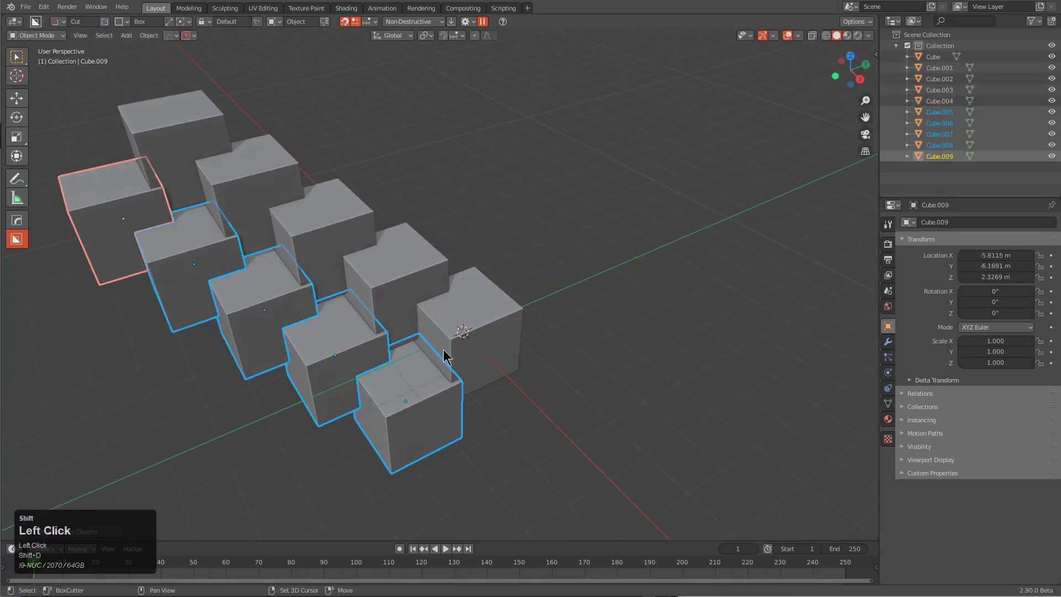
key("shift+r")
key("shift+r")
Step: Assign HardOps blank materials to all the cubes so that each cube has its own random colour
scroll(440, 365, "down", 2)
key("m")
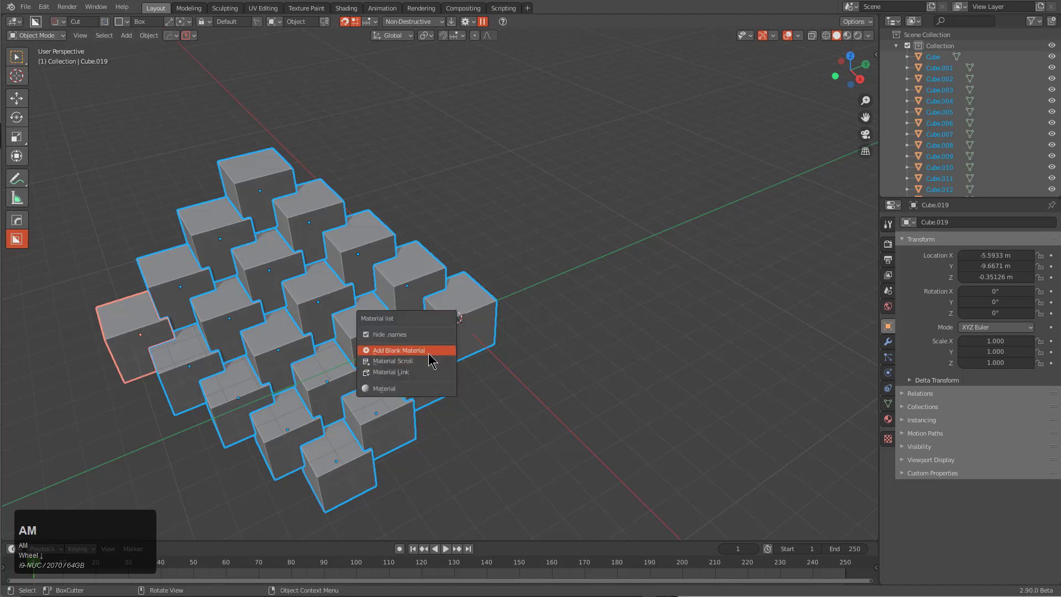
left_click(430, 351)
mouse_move(433, 350)
middle_mouse_down()
mouse_move(405, 357)
mouse_move(523, 317)
mouse_move(492, 287)
mouse_move(443, 301)
middle_mouse_up()
key("m")
left_click(406, 348, "ctrl")
scroll(435, 348, "up", 2)
Step: Draw an inset box on the olive-green cube's corner, extruded about 0.8 with a thickness of about -0.33, and lock the shape
left_click(434, 348)
scroll(503, 317, "up", 2)
scroll(445, 296, "up", 1)
scroll(445, 293, "up", 1)
mouse_move(486, 175)
left_mouse_down()
mouse_move(422, 408)
mouse_move(429, 447)
left_mouse_up()
key("x")
key("x")
mouse_move(429, 457)
middle_mouse_down()
mouse_move(426, 442)
mouse_move(426, 452)
middle_mouse_up()
key("x")
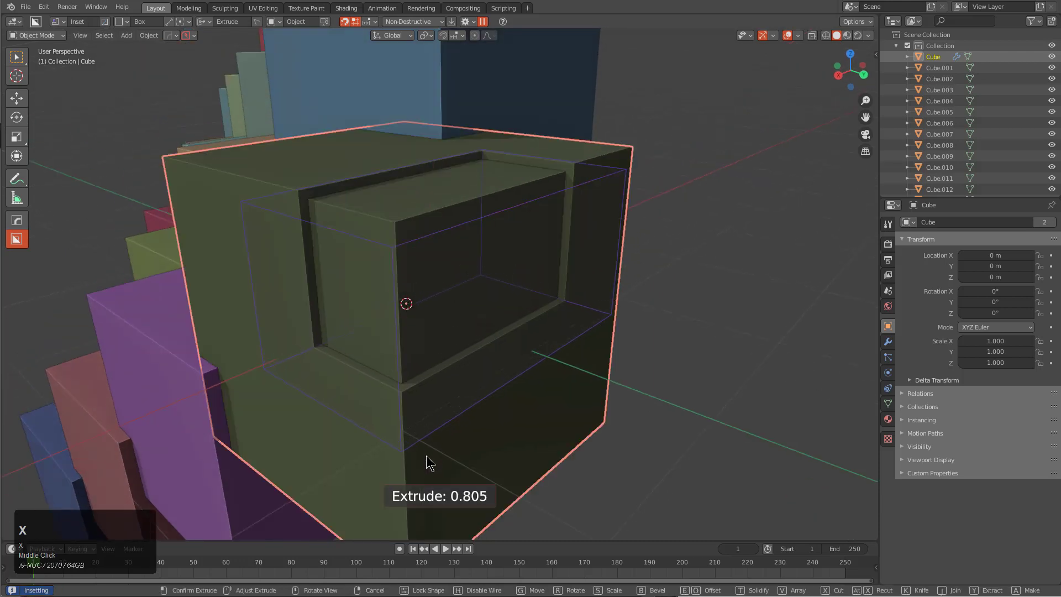
key("t")
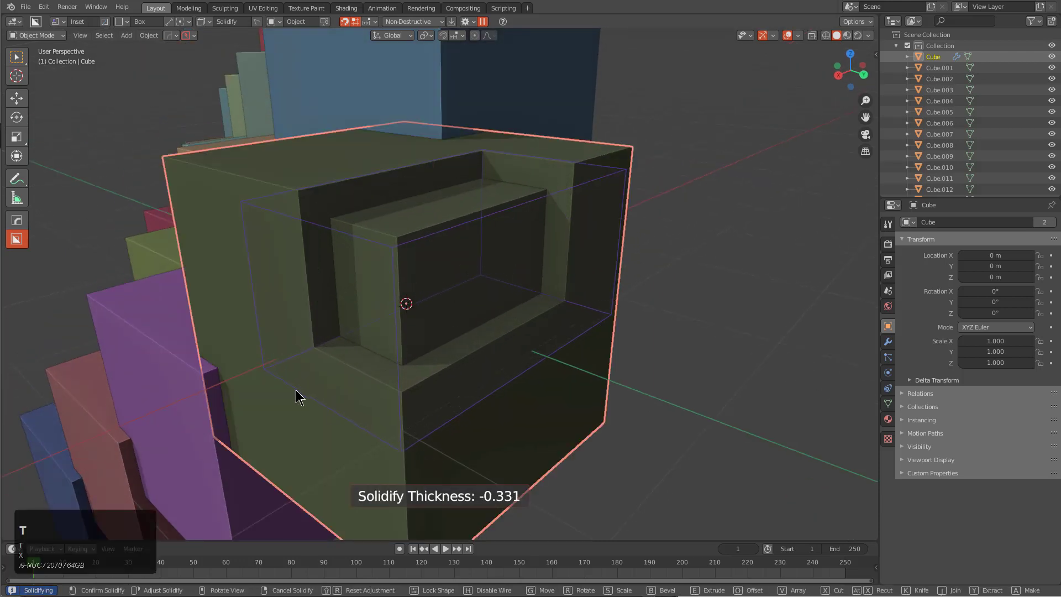
key("Tab")
Step: Cycle the locked inset's active material past Material.021 to a teal green and bevel the cutter's corners about 0.08
key("m")
middle_click_drag(454, 360, 446, 377)
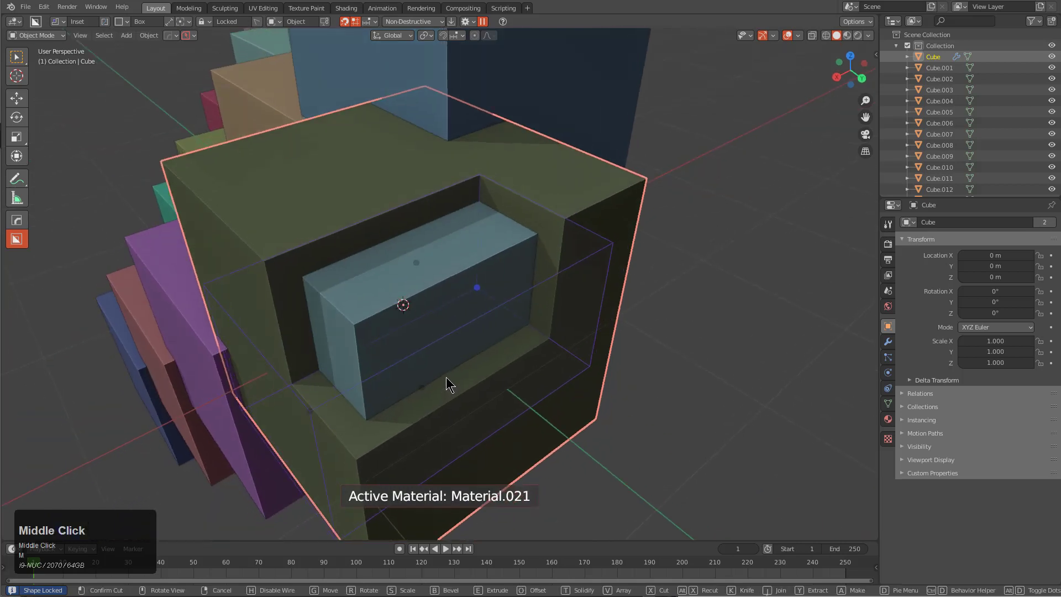
key("m")
key("m")
key("m")
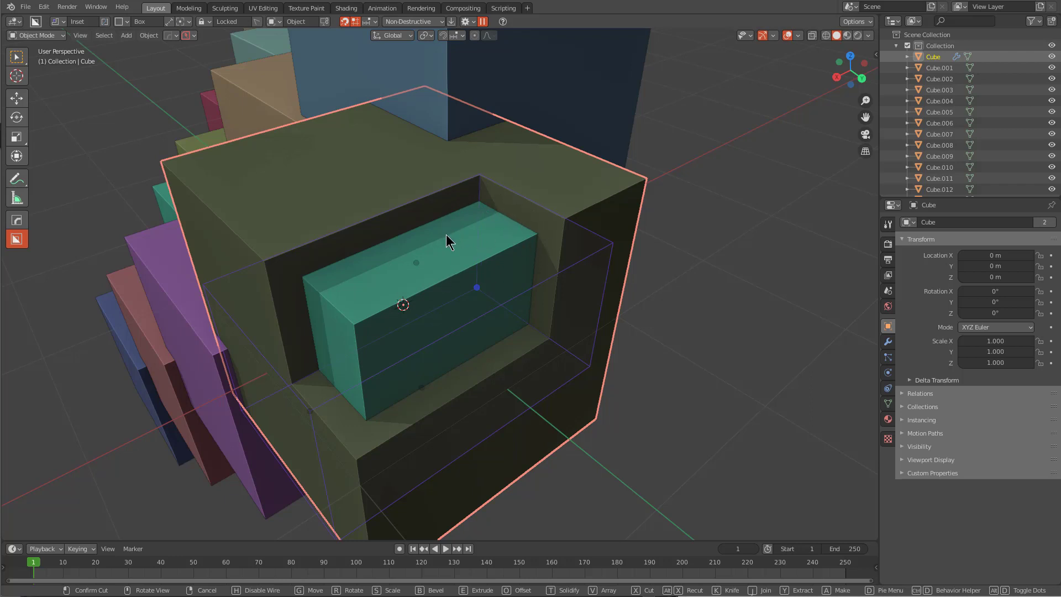
key("b")
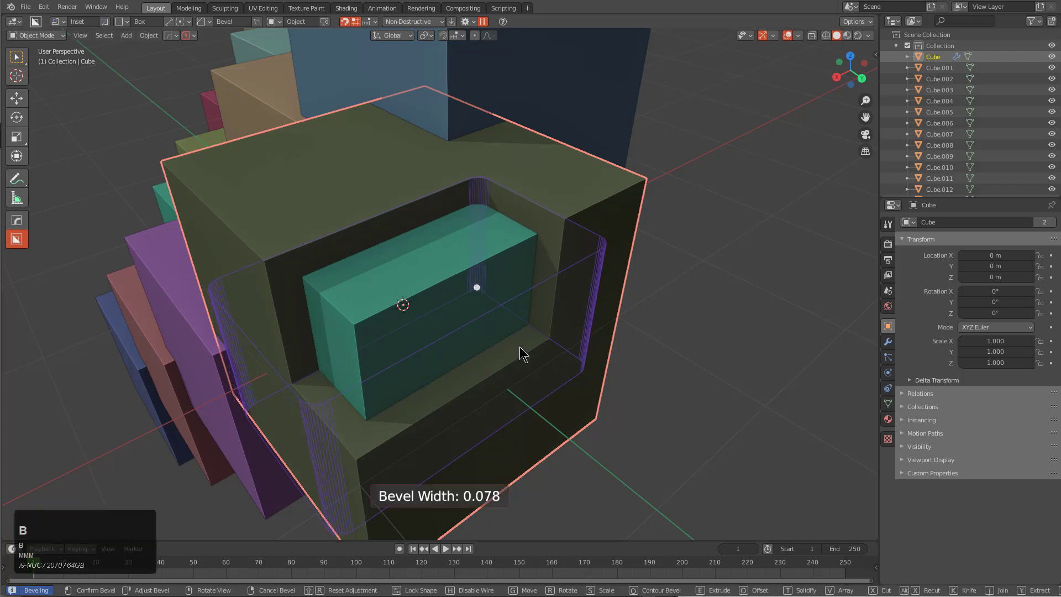
left_click(542, 337)
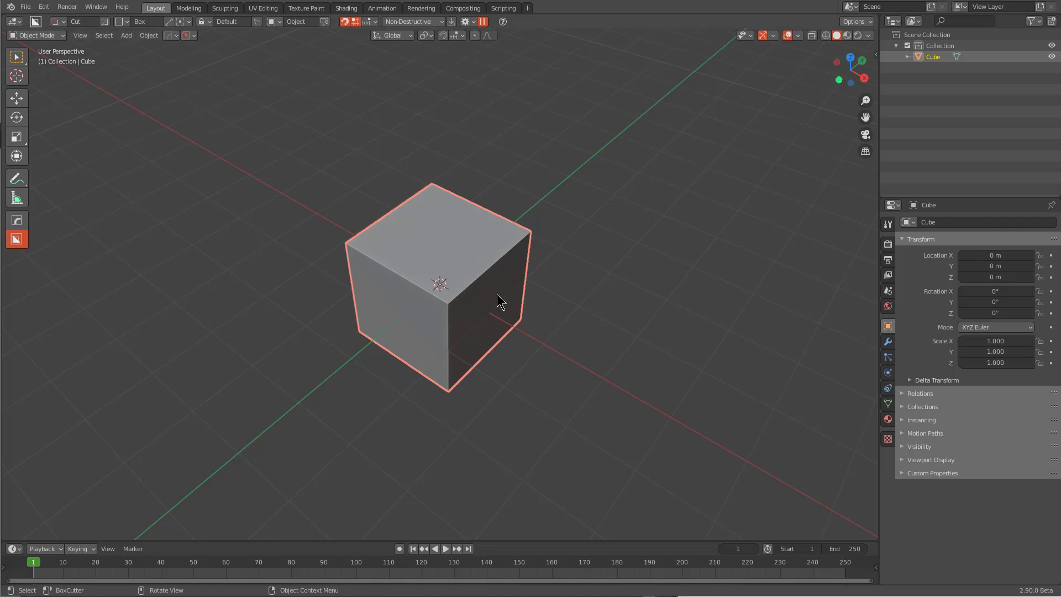
Step: Add a 30° HardOps bevel to the default cube with extra segments and a width of about 0.2
middle_click_drag(492, 295, 503, 292)
scroll(511, 297, "up", 2)
key("q")
left_click(507, 285)
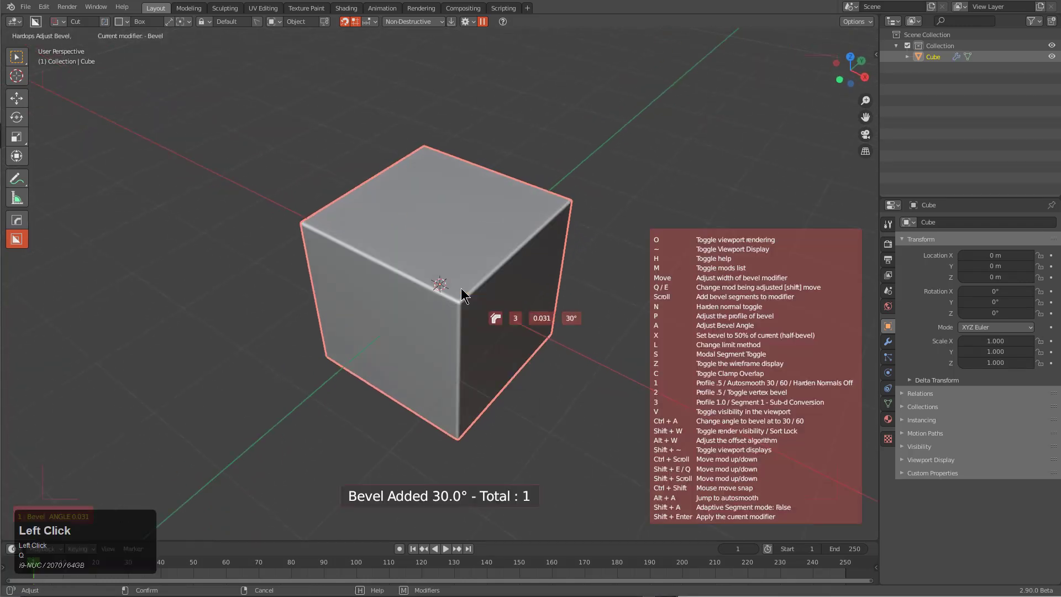
scroll(396, 284, "up", 6)
left_click(396, 284)
Step: Add a second HardOps bevel with a 60° angle to the cube and set it to half width, 0.099
key("q")
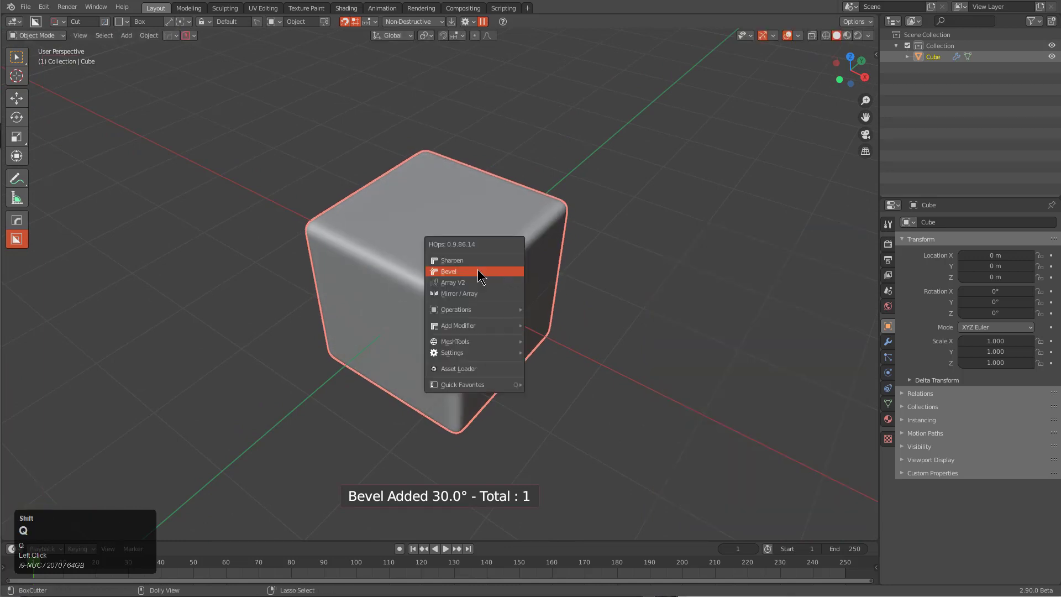
left_click(478, 272, "shift")
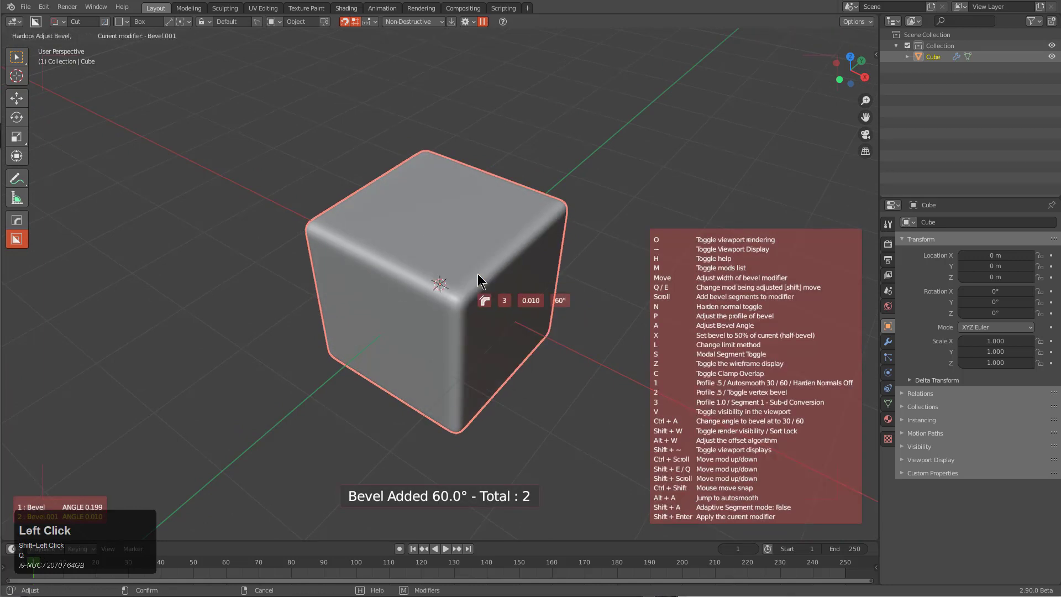
key("x")
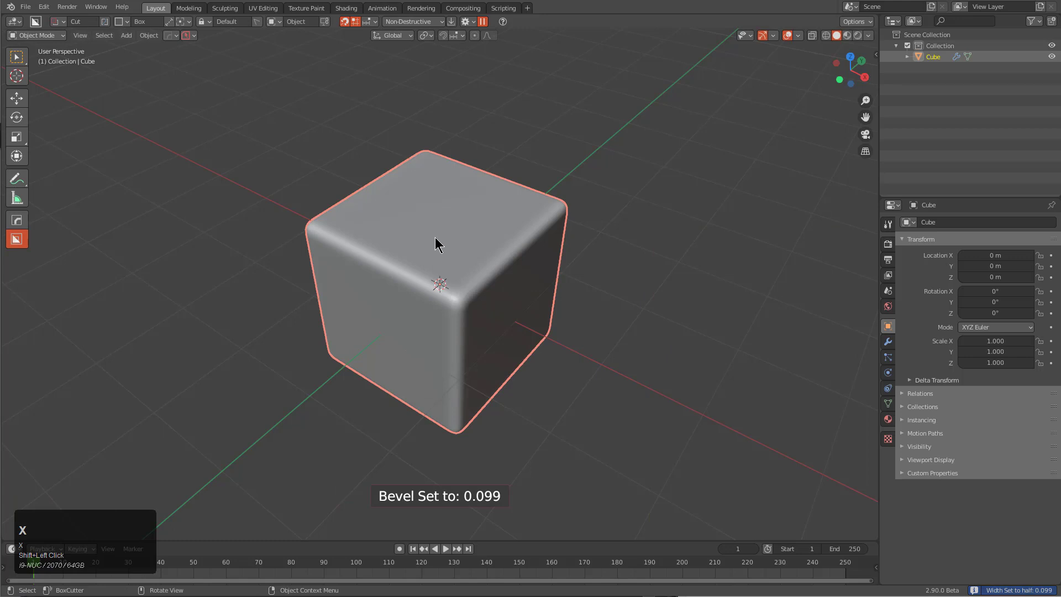
Step: Add a blank material to the cube and slice a box-shaped block out of its upper front corner
middle_click_drag(456, 291, 472, 284)
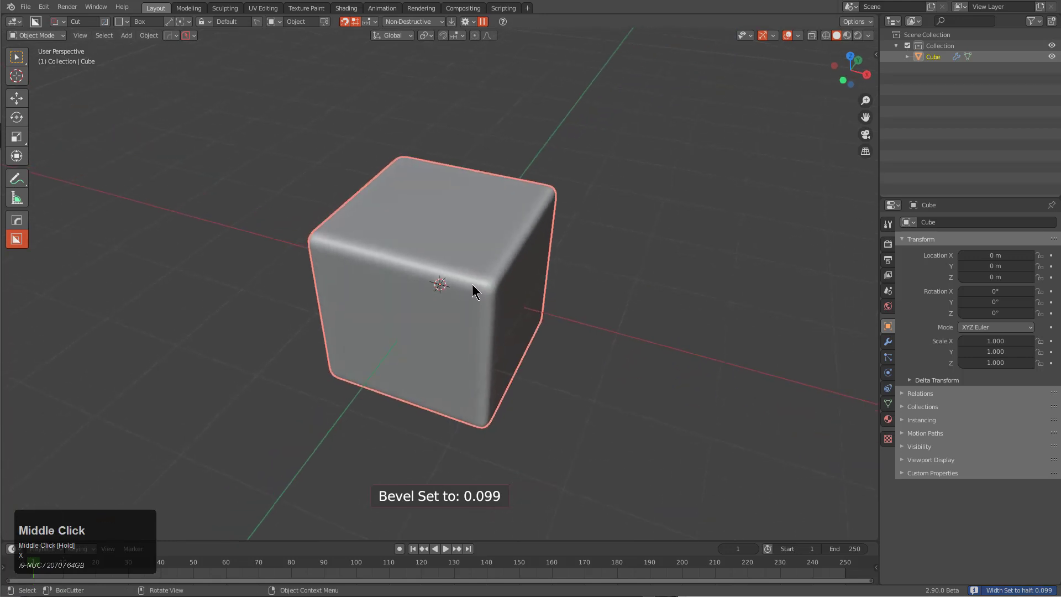
key("alt+m")
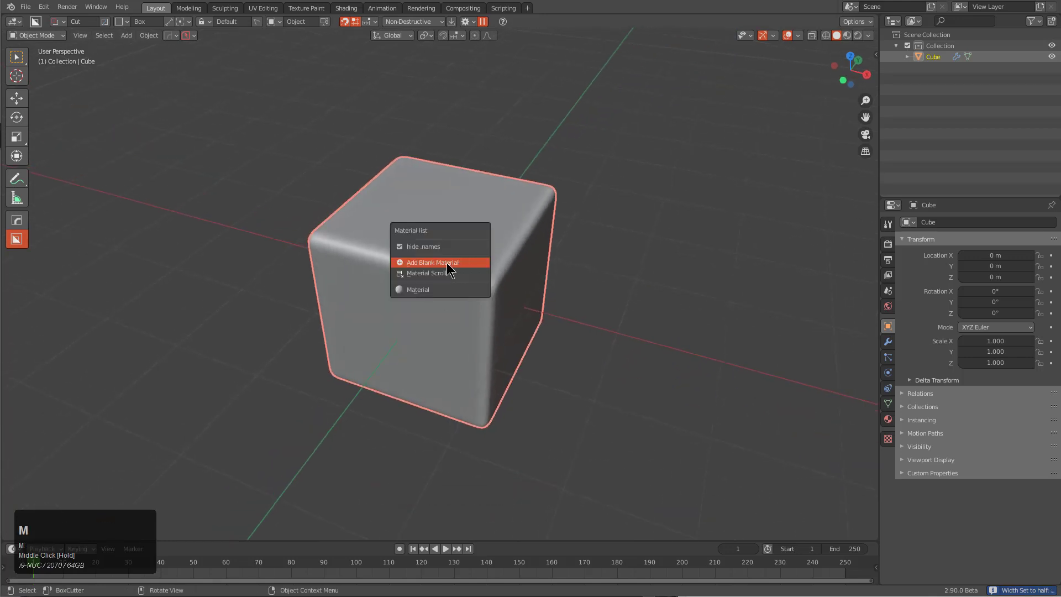
left_click(447, 264)
left_click_drag(429, 241, 525, 332)
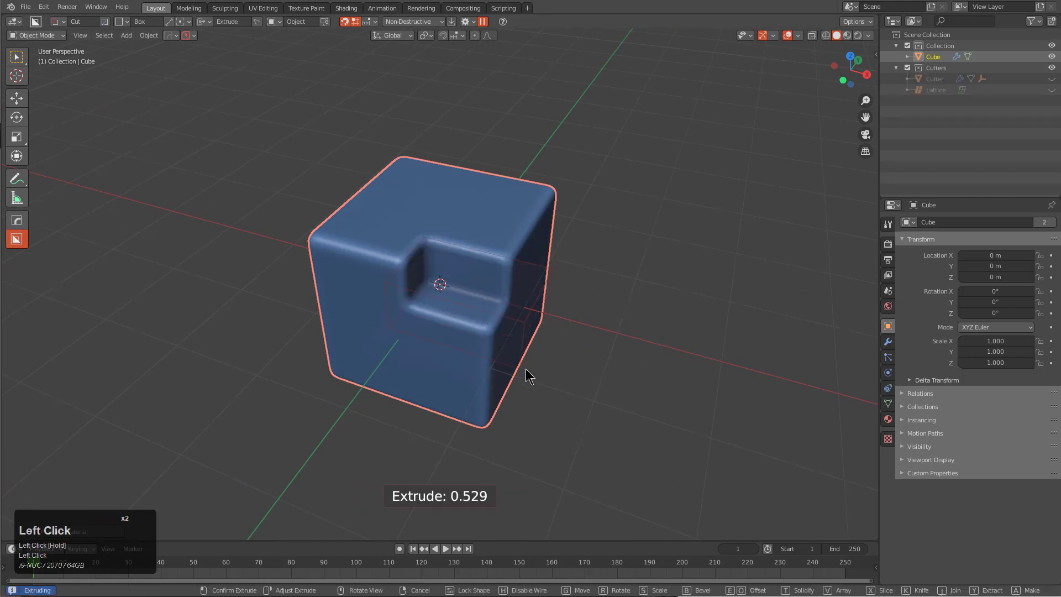
left_click(481, 315)
key("alt+a")
Step: Select the main cube body and slice a second section that wraps around the corner block
left_click_drag(410, 214, 420, 287)
right_click(419, 287)
left_click(427, 196)
left_click_drag(429, 189, 413, 299)
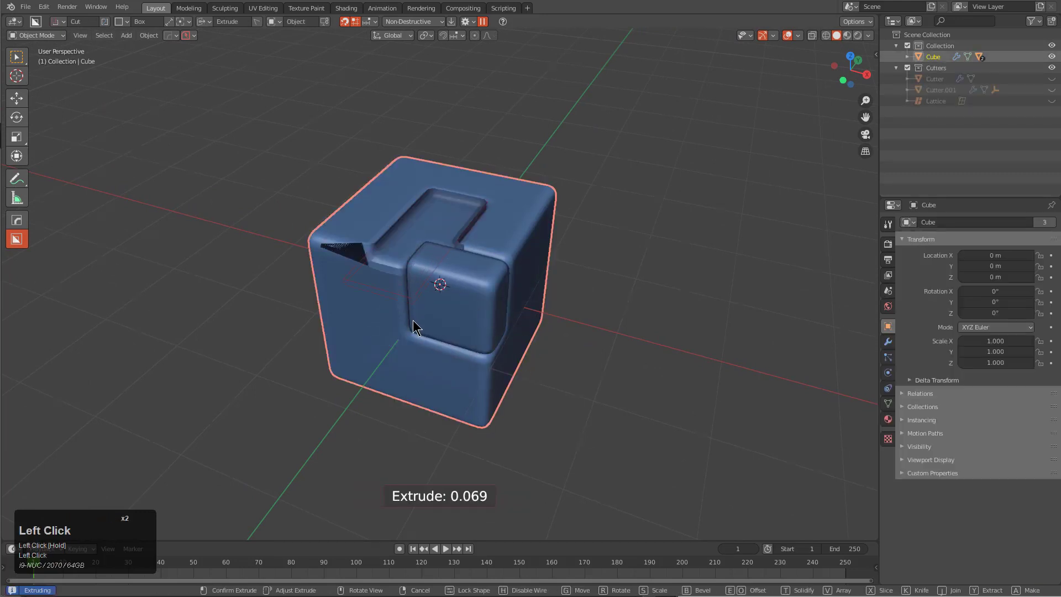
left_click(420, 376)
key("alt+a")
Step: Select the main cube body and halve its HardOps bevel width to 0.050
middle_click_drag(419, 377, 461, 327)
left_click(518, 351)
middle_click_drag(519, 351, 515, 331, "alt")
middle_click_drag(480, 279, 467, 308)
key("ctrl+q")
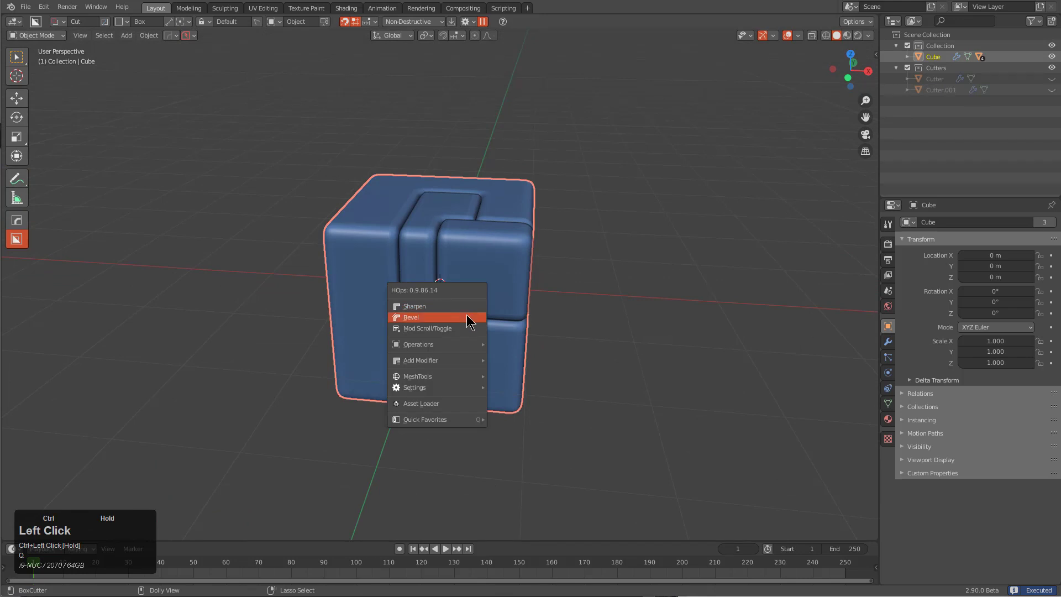
left_click(468, 317)
left_click(466, 314)
Step: In orthographic front view, slice a strip off the main body's top edge with a box about 3.43 by 0.87
middle_click_drag(467, 314, 478, 304, "alt")
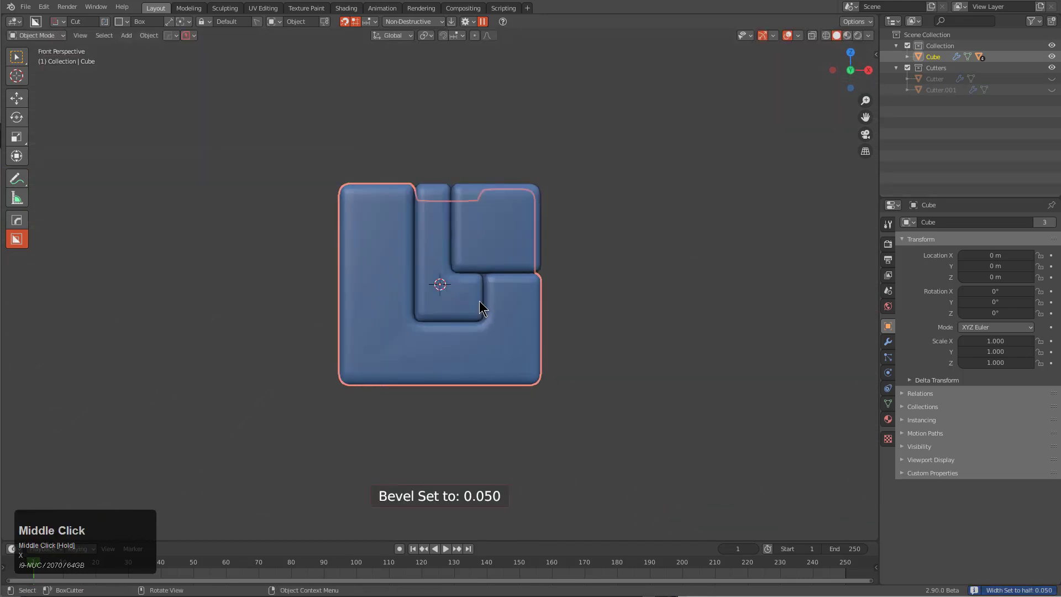
key("KP_2")
key("KP_1")
key("KP_5")
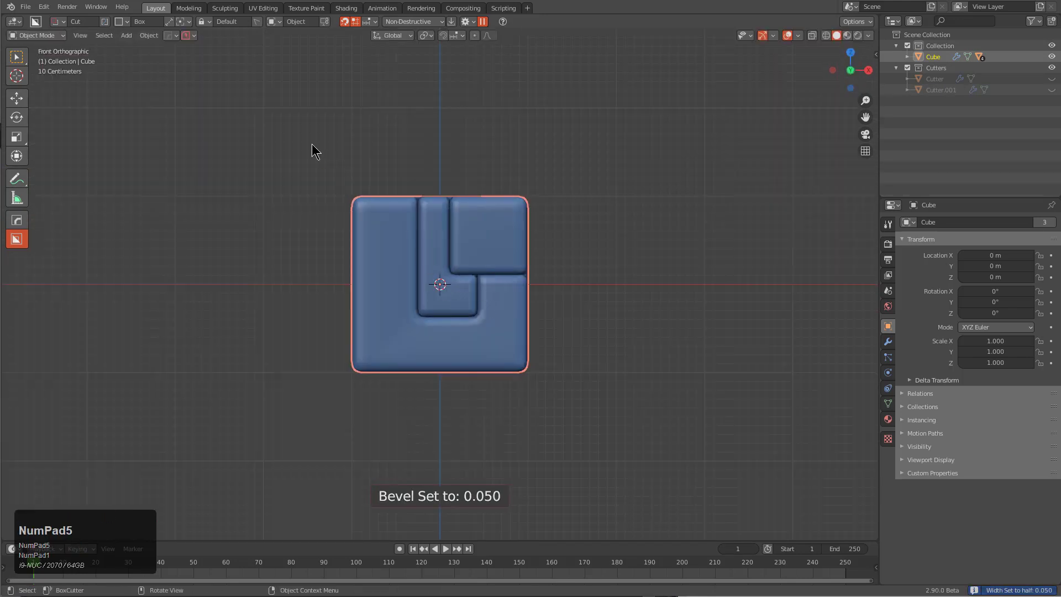
mouse_move(303, 141)
left_mouse_down()
mouse_move(545, 218)
mouse_move(605, 218)
left_mouse_up()
key("x")
key("space")
key("alt+a")
Step: Select the main cube body and cut a box notch about 0.24 by 0.63 just below the sliced top strip
left_click(386, 252)
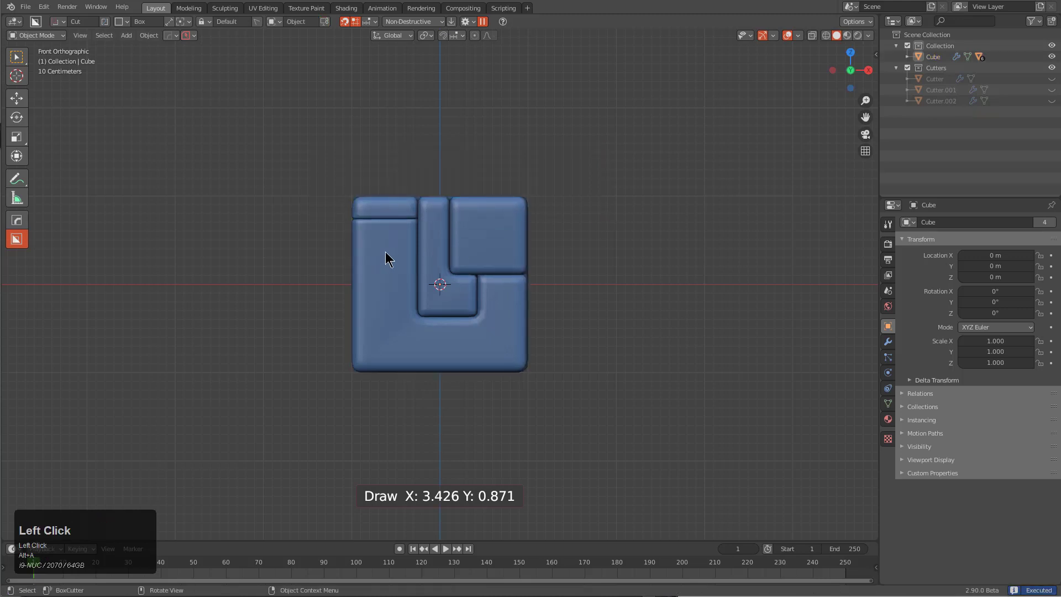
left_click(387, 257)
left_click_drag(377, 191, 397, 240)
left_click_drag(397, 244, 386, 289)
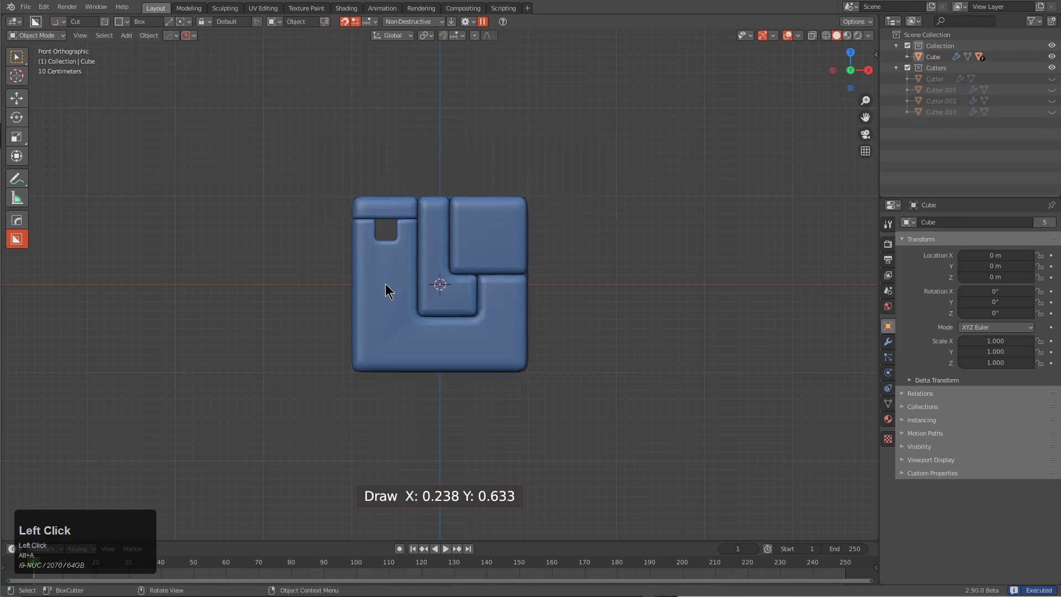
Step: Select the main cube body and slice a strip off its bottom edge with a box about 3.01 by 0.50
key("q")
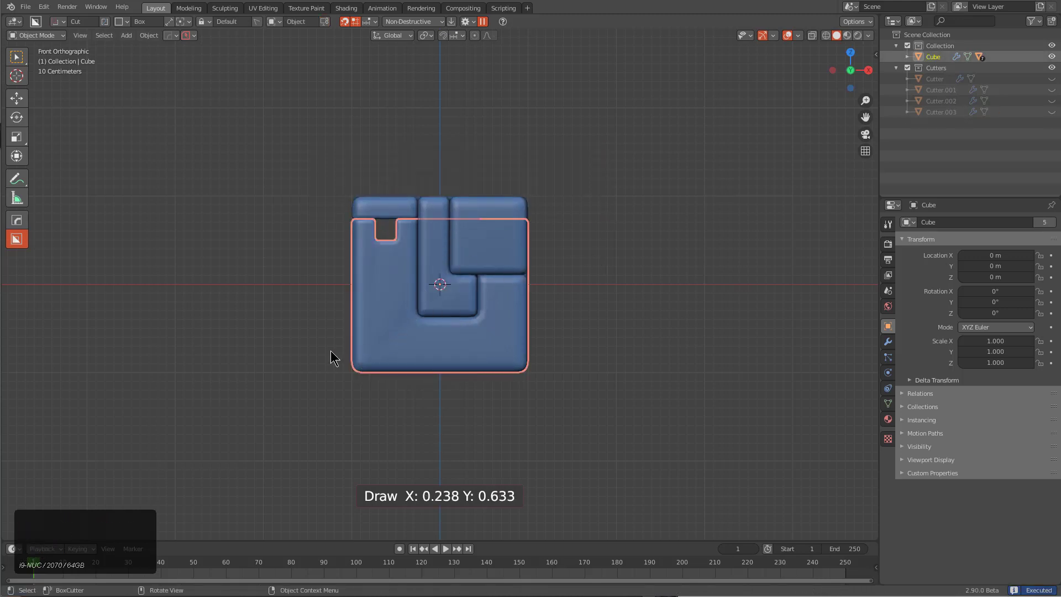
left_click_drag(331, 351, 596, 394)
key("x")
key("space")
key("alt+a")
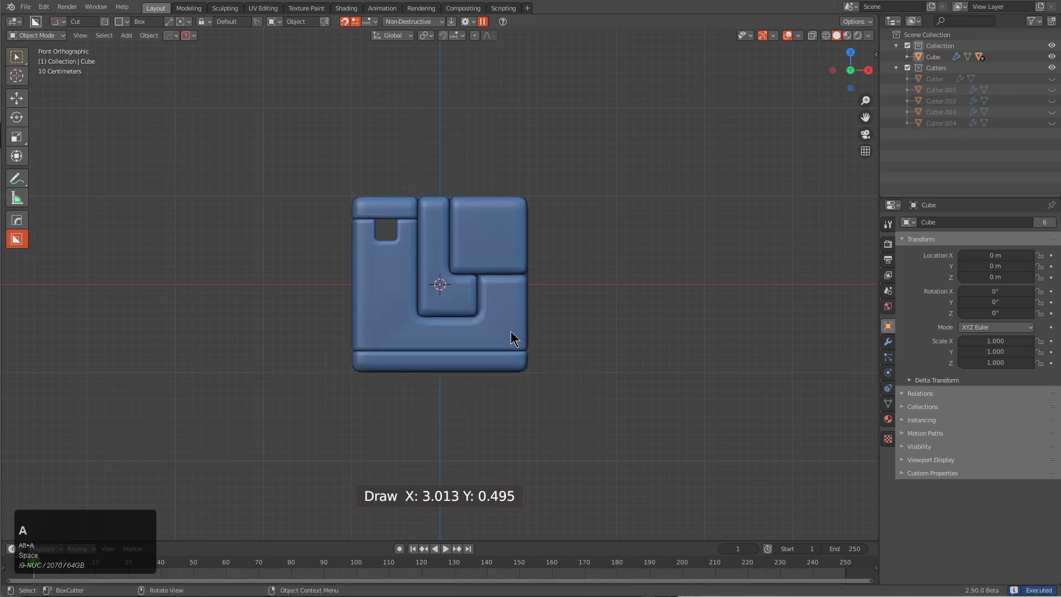
Step: Select the main cube body and slice a small block about 0.52 by 0.53 out of its right edge
left_click(511, 331)
left_click_drag(545, 291, 498, 336)
key("x")
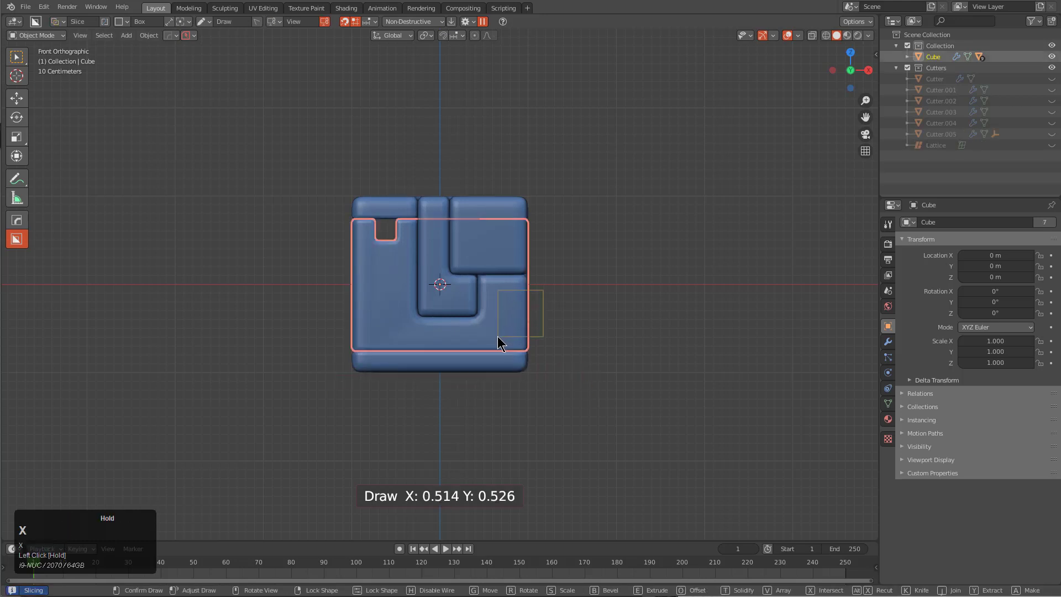
key("space")
key("alt+a")
Step: Select the main cube body and slice a vertical section about 0.70 by 2.68, starting through the middle of the top notch
left_click(402, 248)
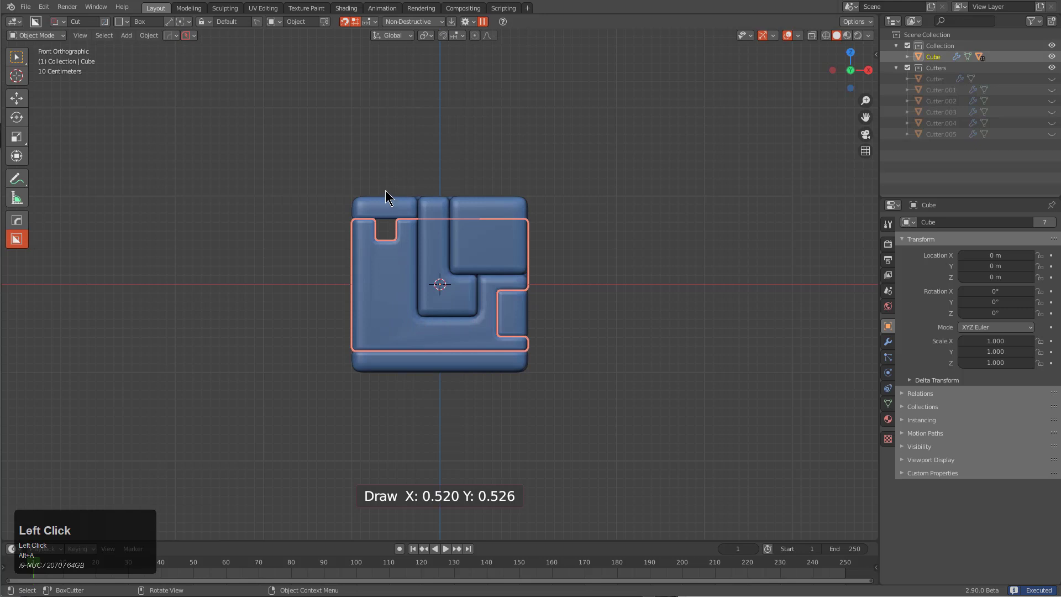
left_click_drag(386, 190, 453, 426)
key("x")
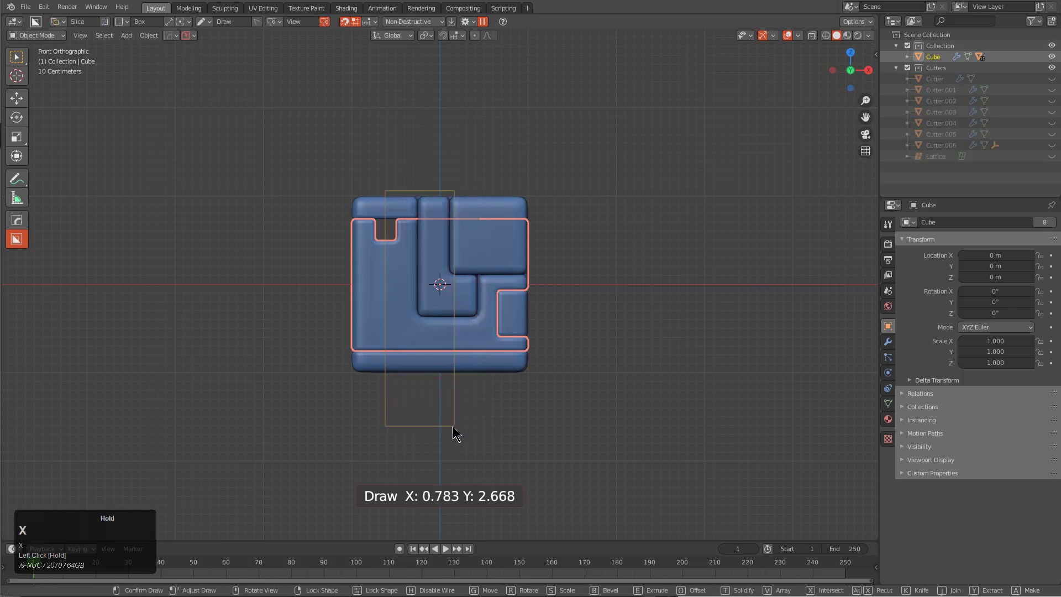
key("space")
scroll(477, 373, "up", 3)
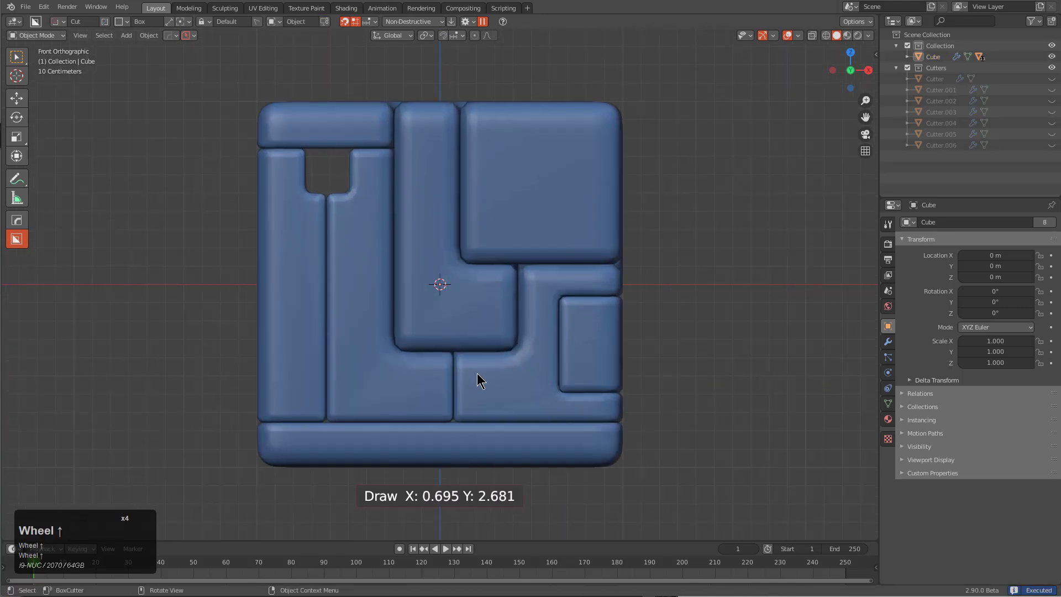
Step: Try to cut a box notch about 0.27 by 0.18 at the lower vertical seam of the main body, and undo it
left_click(500, 388)
scroll(502, 365, "up", 2, "shift")
scroll(508, 339, "up", 3)
left_click(504, 341)
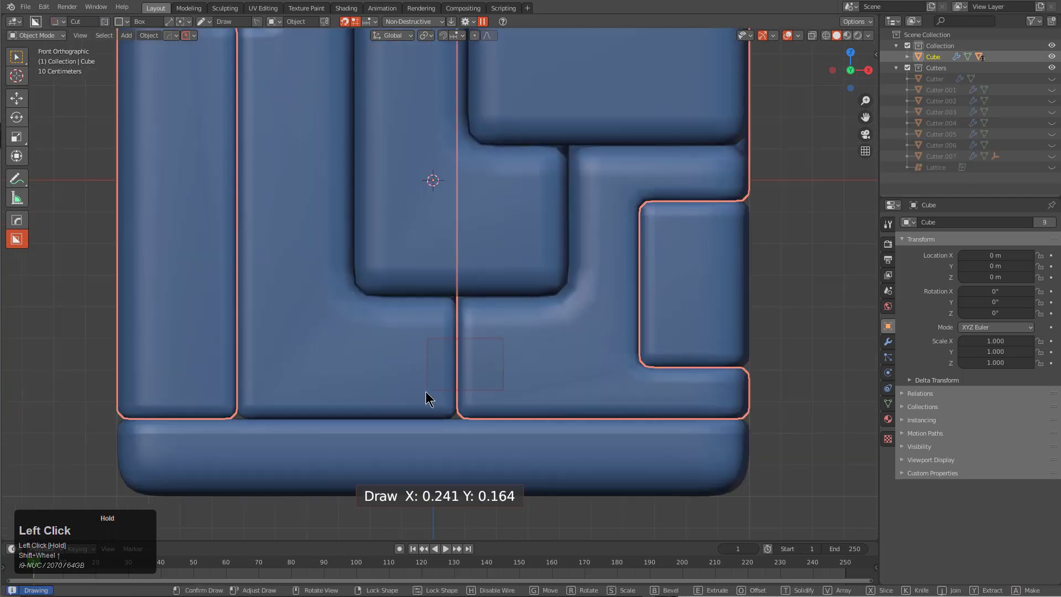
key("space")
scroll(497, 387, "up", 1)
key("z")
key("z")
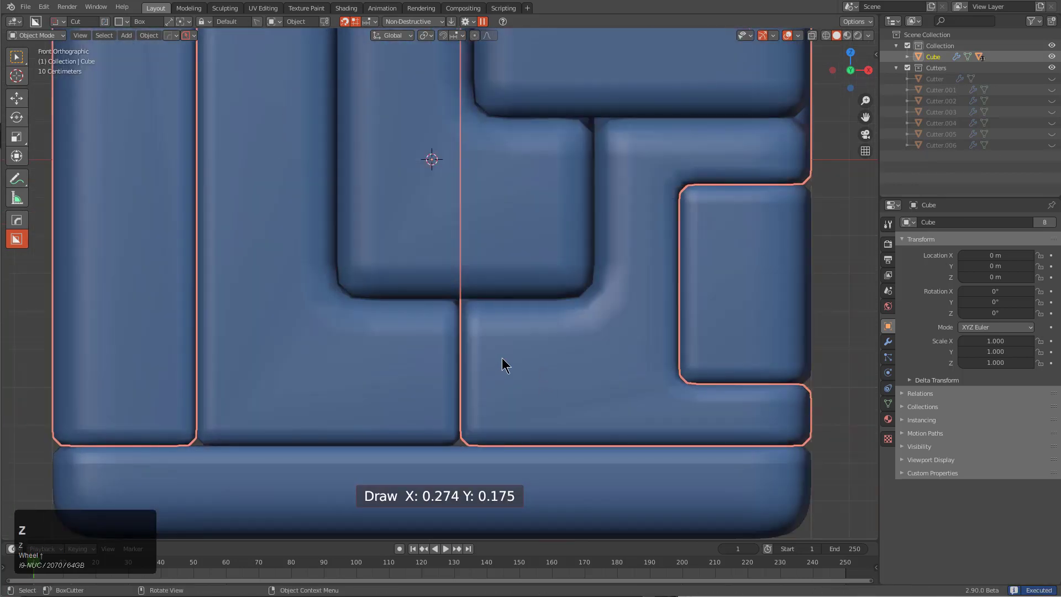
Step: Cut a box notch about 0.30 by 0.13 into the main body at the lower vertical seam beneath the L-shaped block
key("q")
left_click(501, 358)
left_click(507, 359)
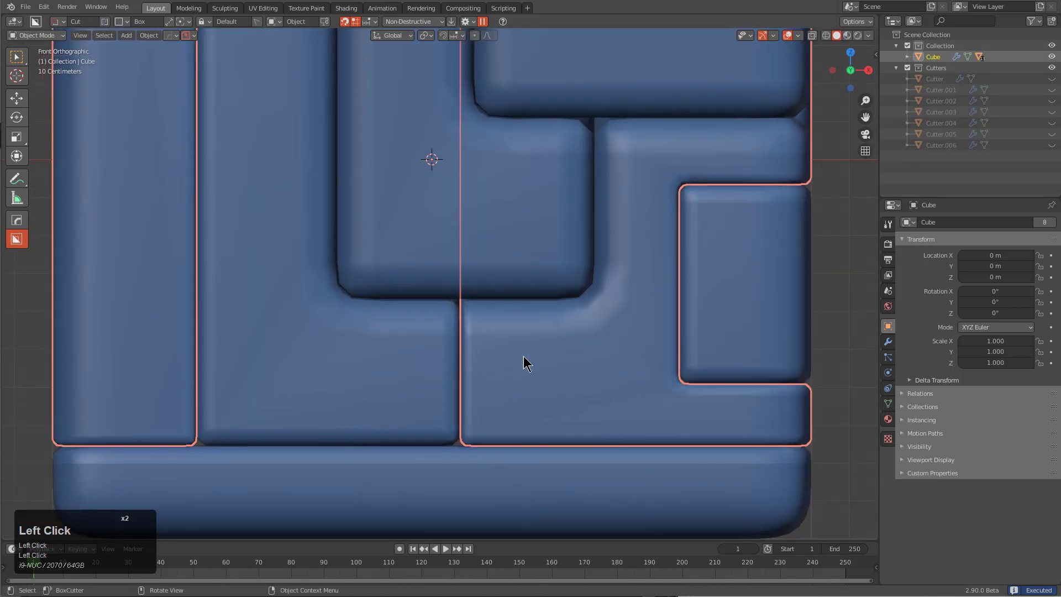
left_click_drag(523, 355, 410, 405)
key("space")
scroll(492, 340, "down", 4)
Step: Select all cube pieces and add a HardOps Weighted Normal modifier to them
middle_click_drag(492, 340, 483, 360)
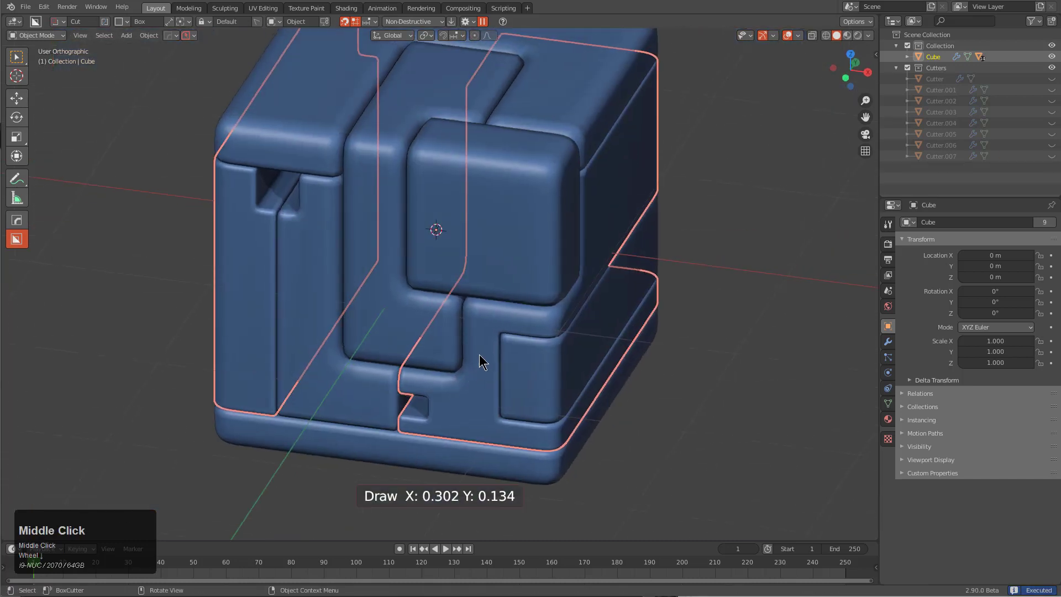
key("a")
key("q")
mouse_move(510, 387)
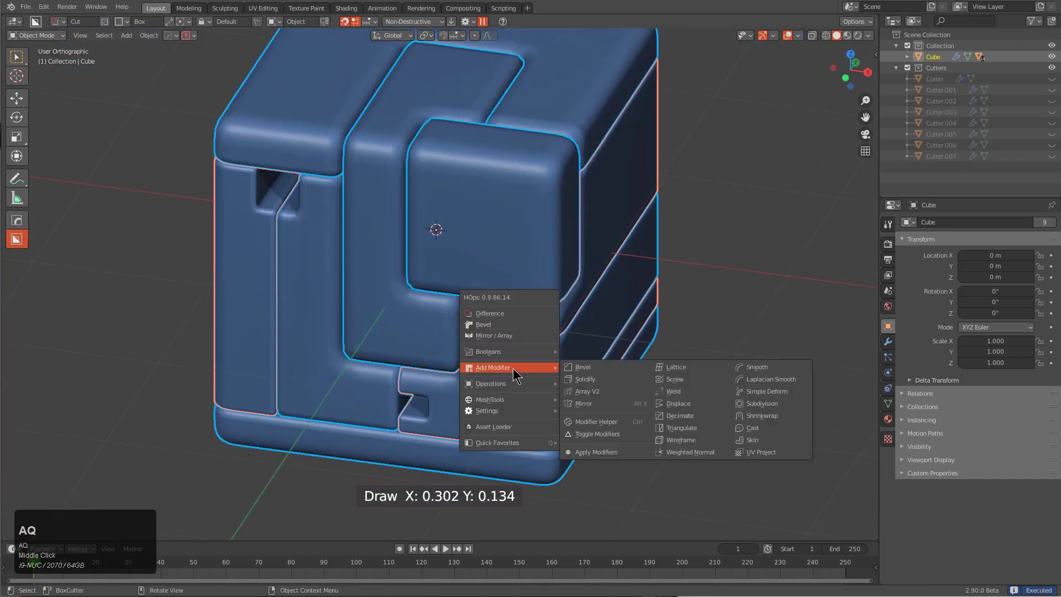
left_click(676, 449)
Step: Select all cube pieces and give each one its own unique HardOps blank material
middle_click_drag(545, 364, 366, 220)
scroll(558, 339, "down", 2)
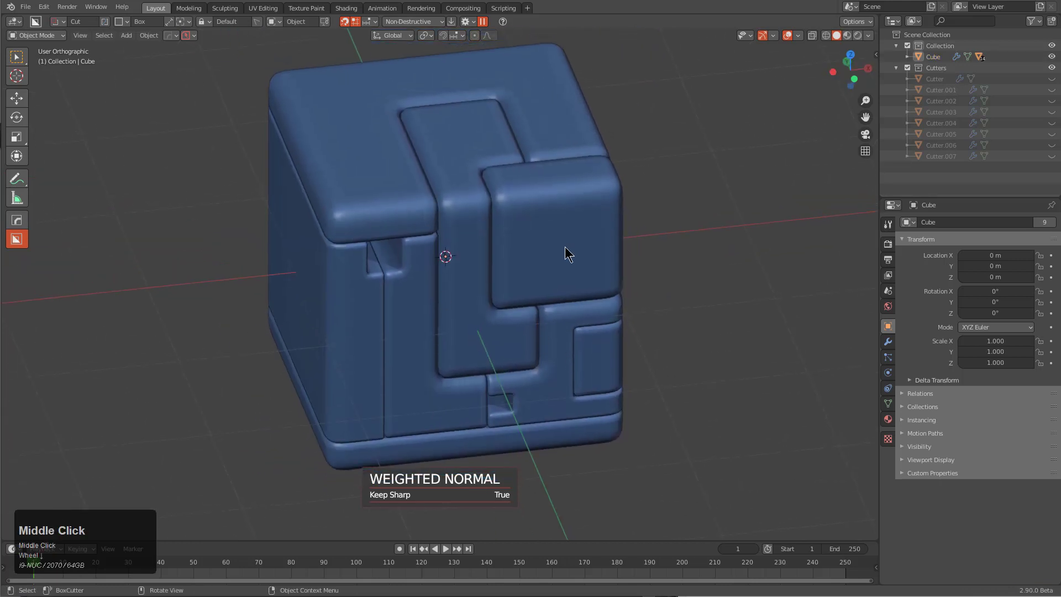
middle_click_drag(568, 255, 439, 175)
middle_click_drag(539, 287, 486, 303)
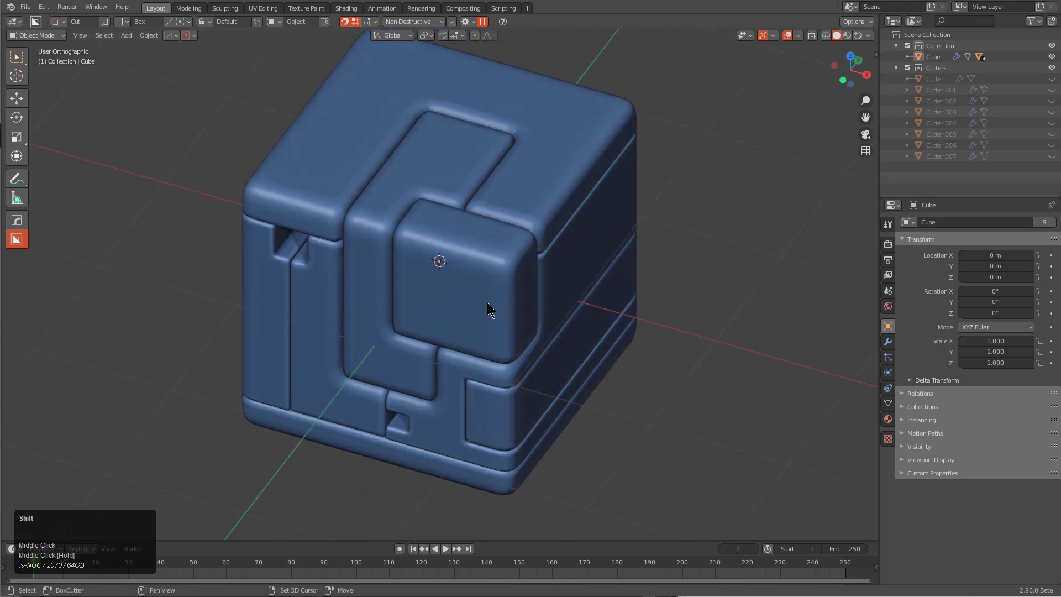
scroll(493, 315, "down", 2)
key("a")
key("m")
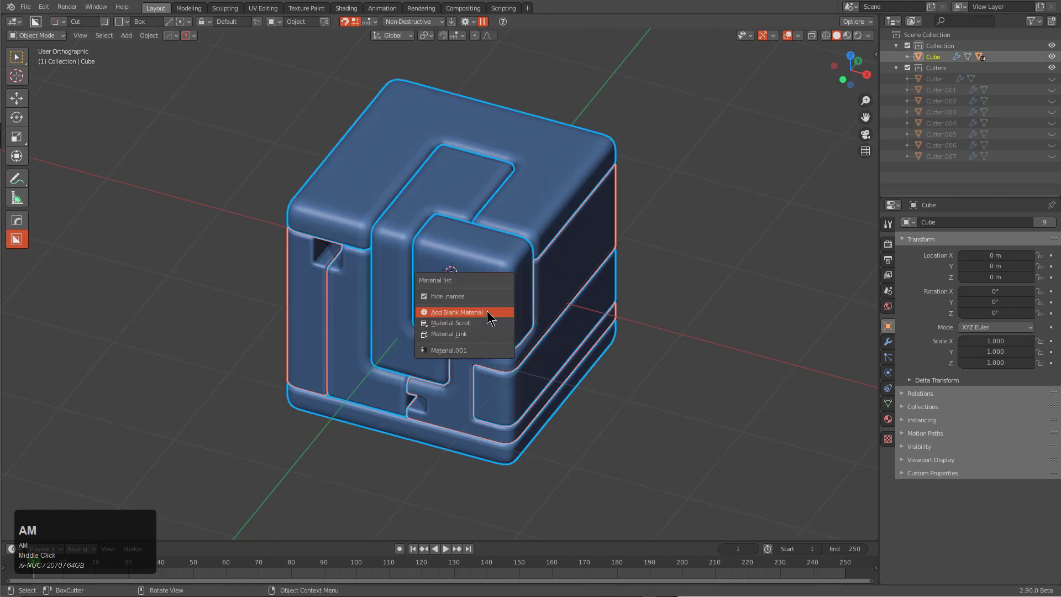
left_click(478, 315)
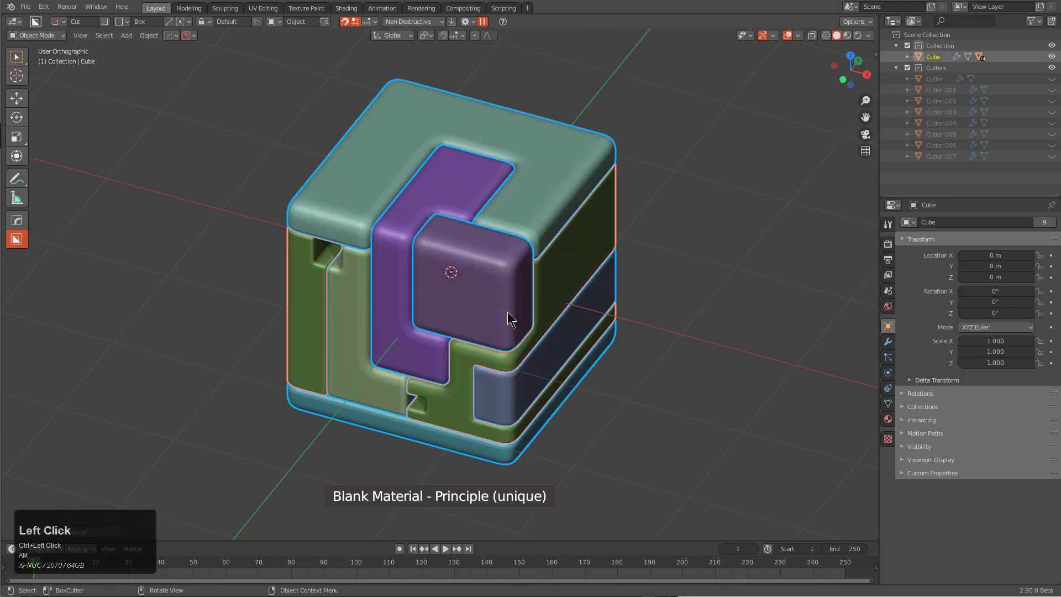
key("alt+a")
Step: Add a ground plane, scale it by 80 and move it -1 m along Z beneath the cube
scroll(531, 309, "down", 2)
key("shift+a")
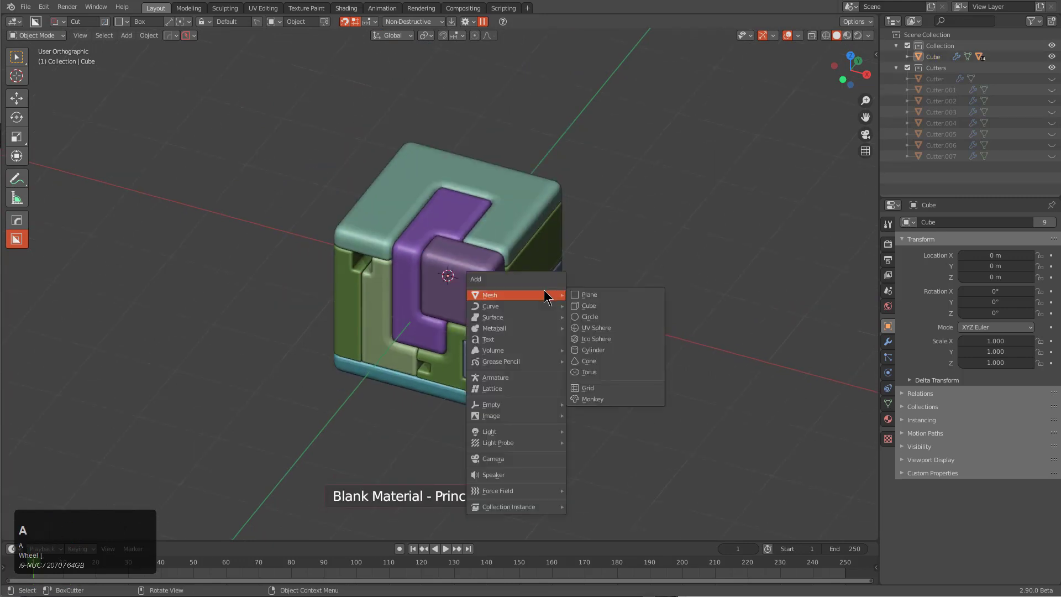
left_click(545, 293)
left_click(587, 296)
type("s80")
key("KP_Enter")
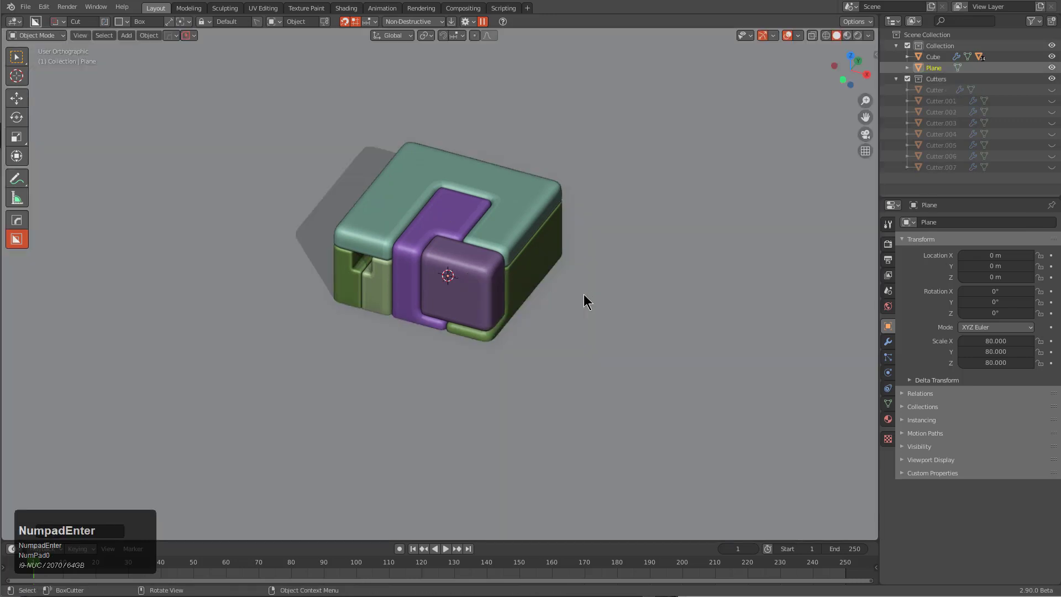
type("gz-1")
key("KP_Enter")
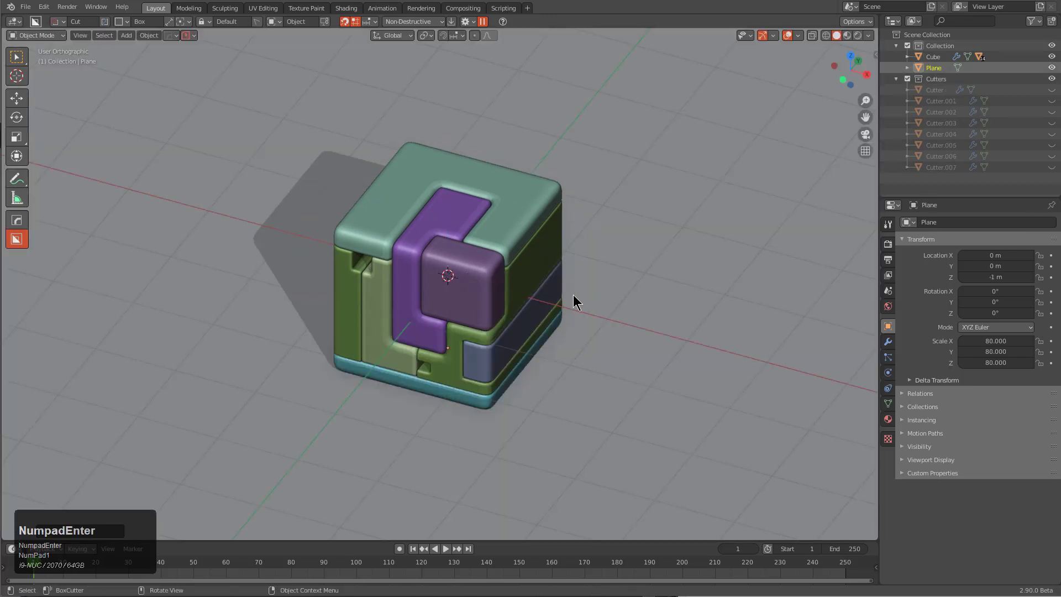
Step: Assign a new blank material to the ground plane and switch the viewport to Material Preview shading
key("m")
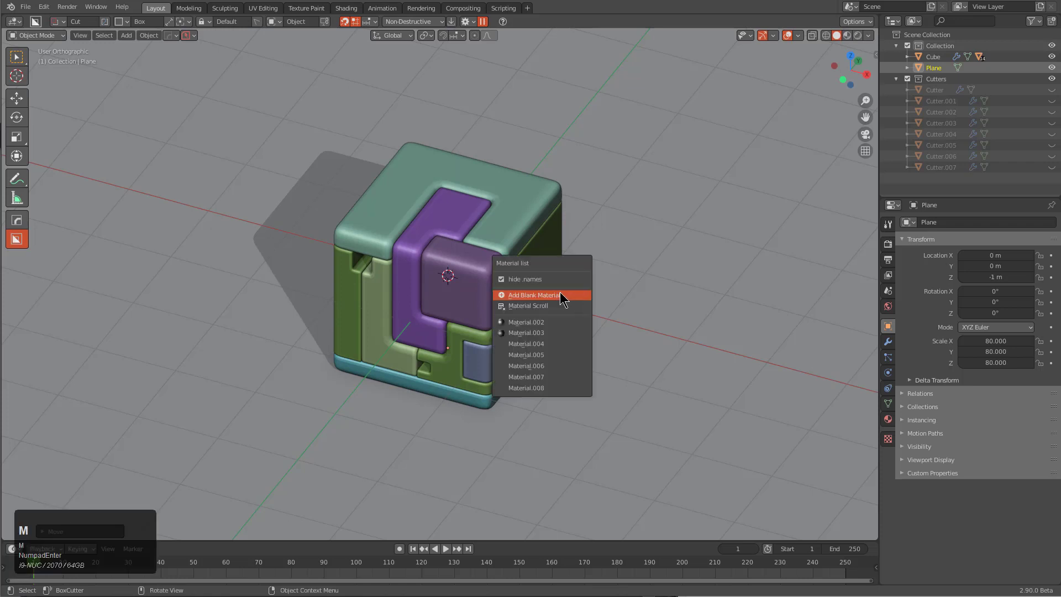
left_click(557, 292)
middle_click_drag(714, 149, 588, 246)
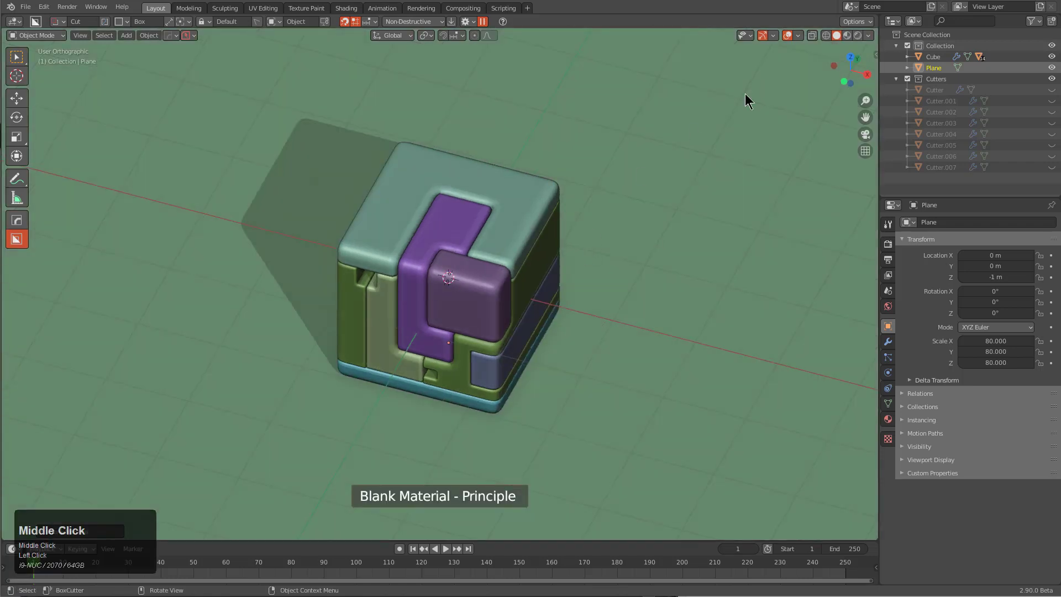
left_click(847, 34)
mouse_move(722, 118)
middle_mouse_down()
mouse_move(646, 206)
mouse_move(621, 210)
middle_mouse_up()
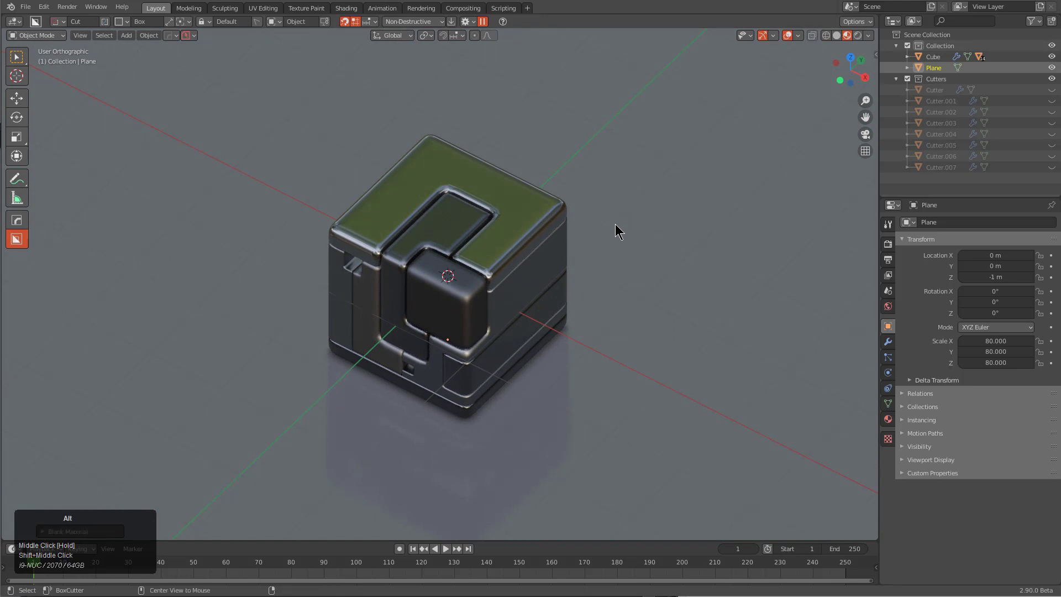
Step: Turn off the environment light's intensity with the HardOps viewport adjustment, keeping To_Render set to True
key("alt+v")
key("v")
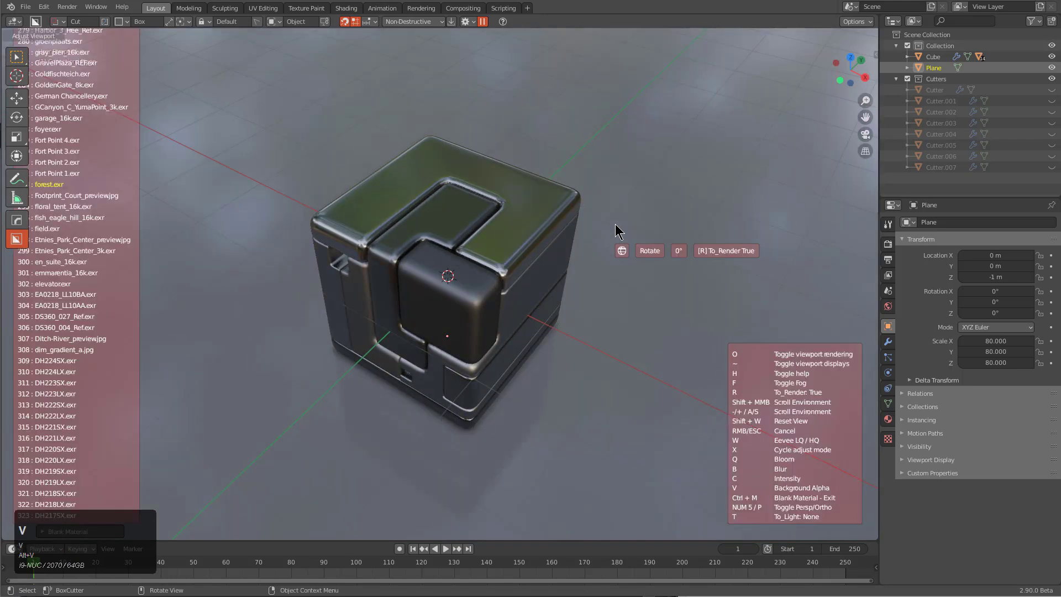
key("c")
left_click(618, 231)
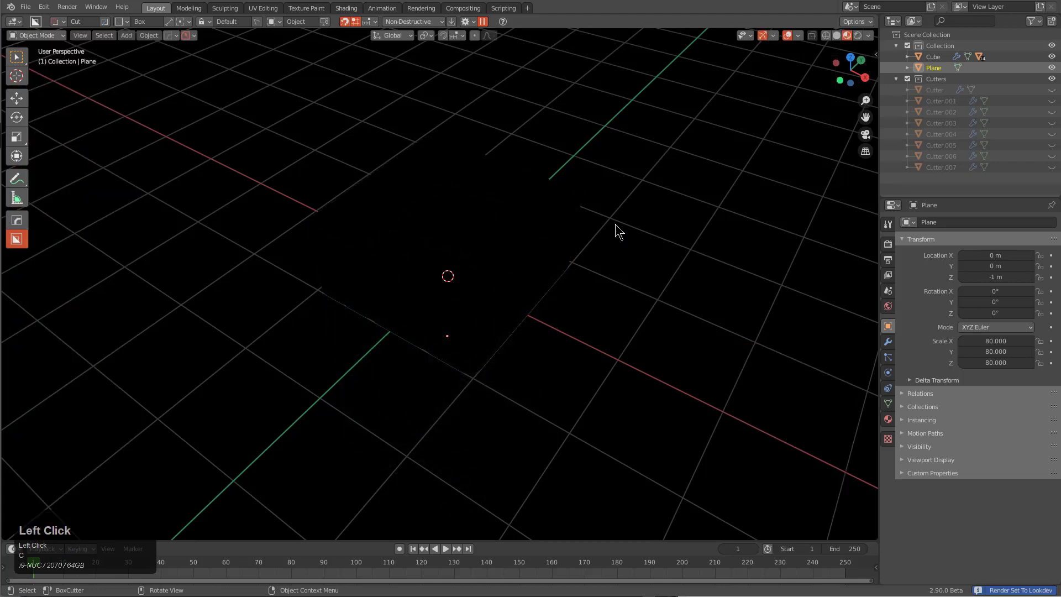
Step: Add a HardOps blank light rig to the scene
scroll(552, 300, "down", 2)
middle_click_drag(552, 300, 545, 287)
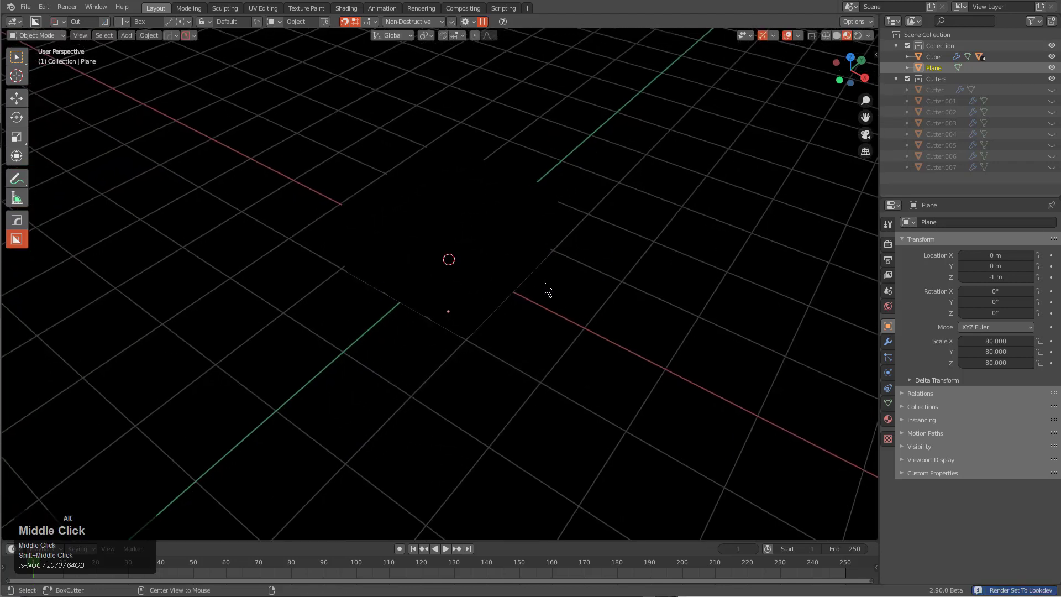
key("alt+v")
key("b")
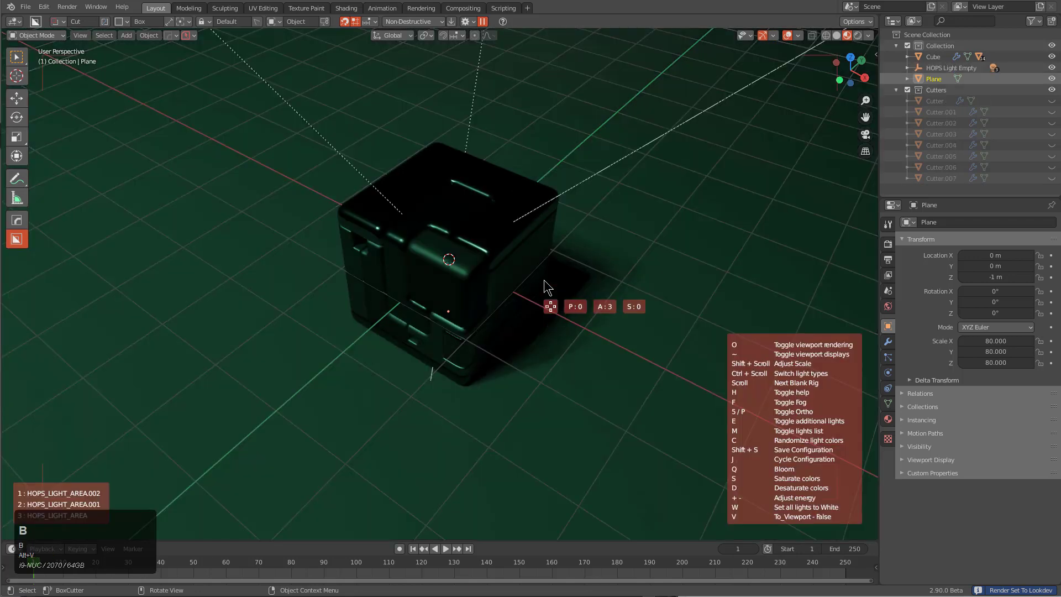
Step: Cycle through the random blank light rigs and keep one with four area lights and one sun light
scroll(545, 287, "up", 3)
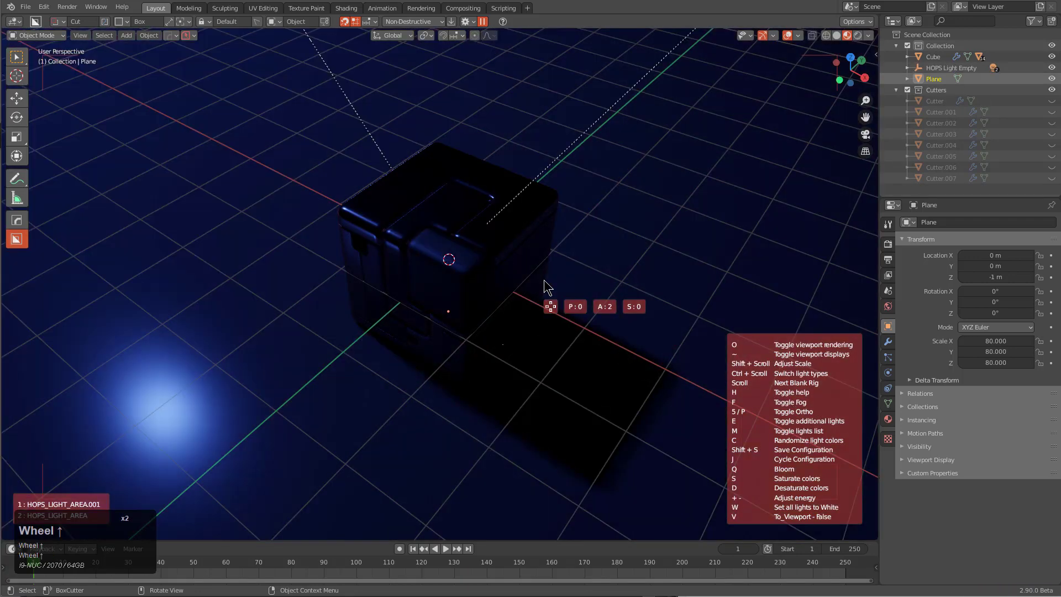
scroll(215, 232, "up", 4)
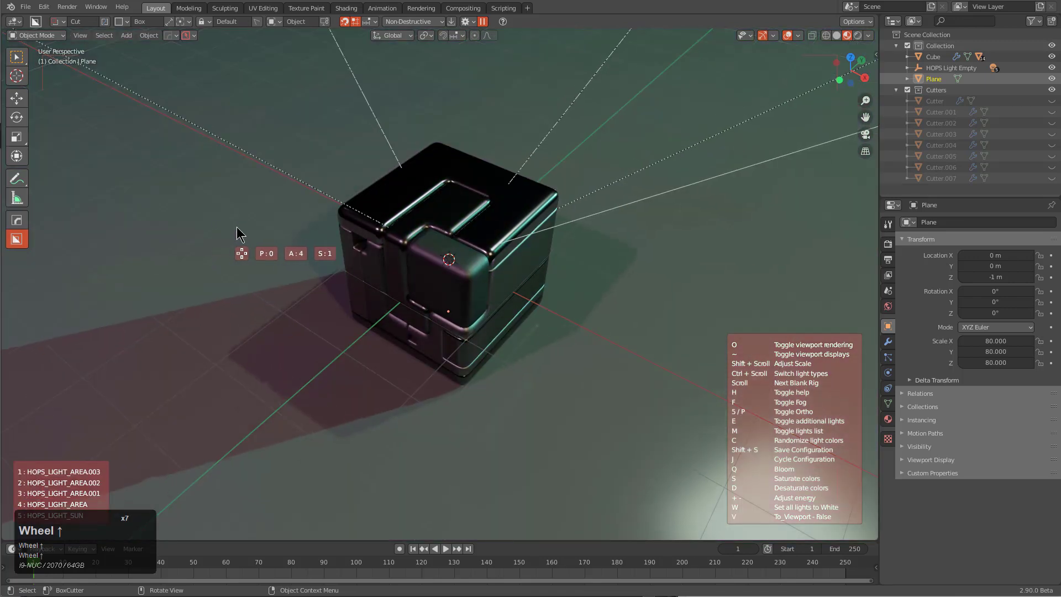
scroll(216, 233, "up", 2)
scroll(217, 229, "up", 4)
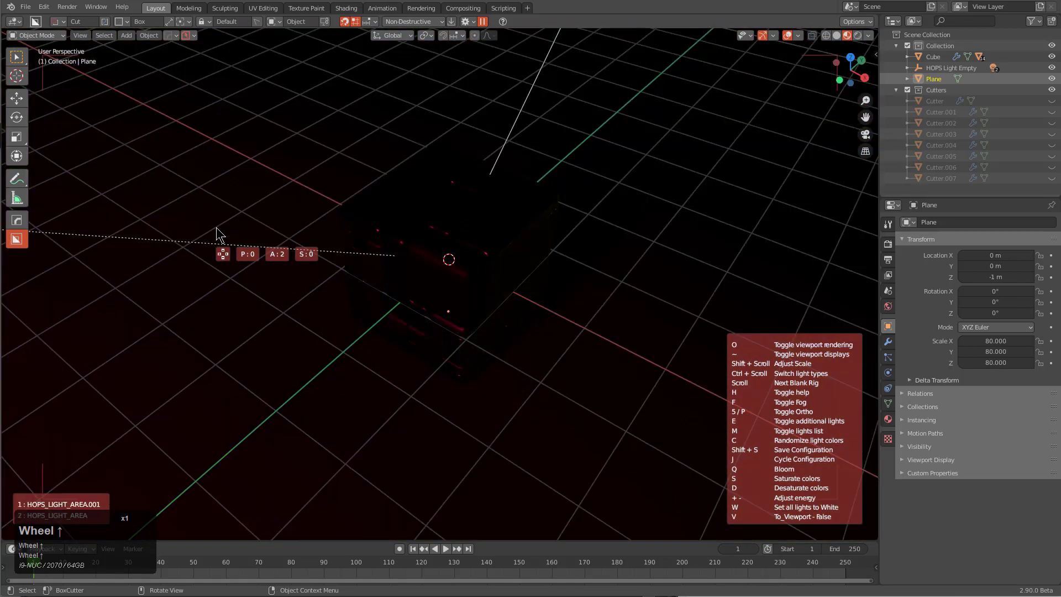
scroll(219, 235, "up", 1)
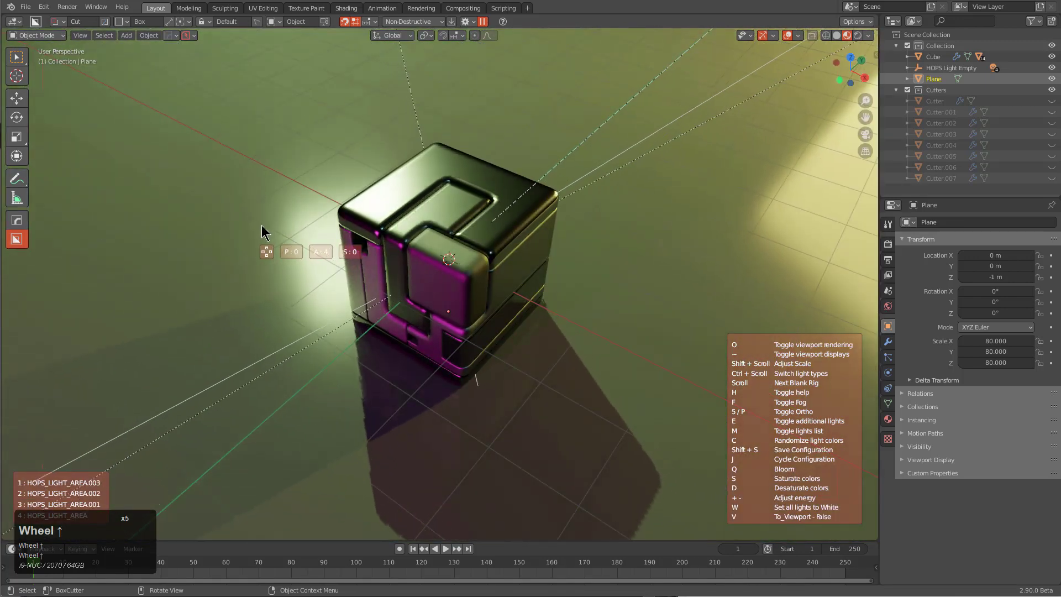
scroll(810, 245, "up", 3)
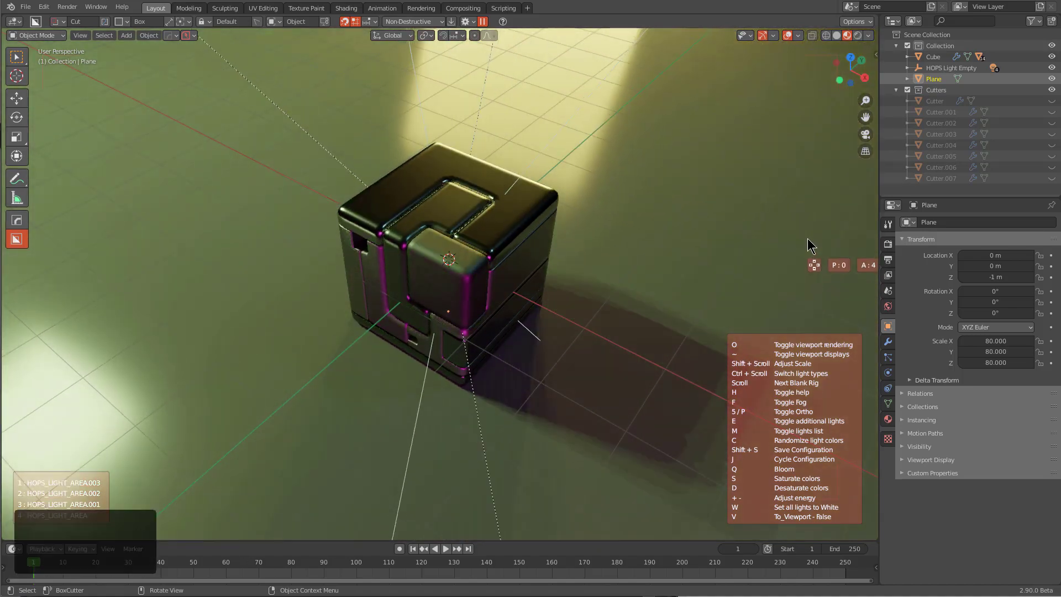
scroll(808, 245, "down", 1)
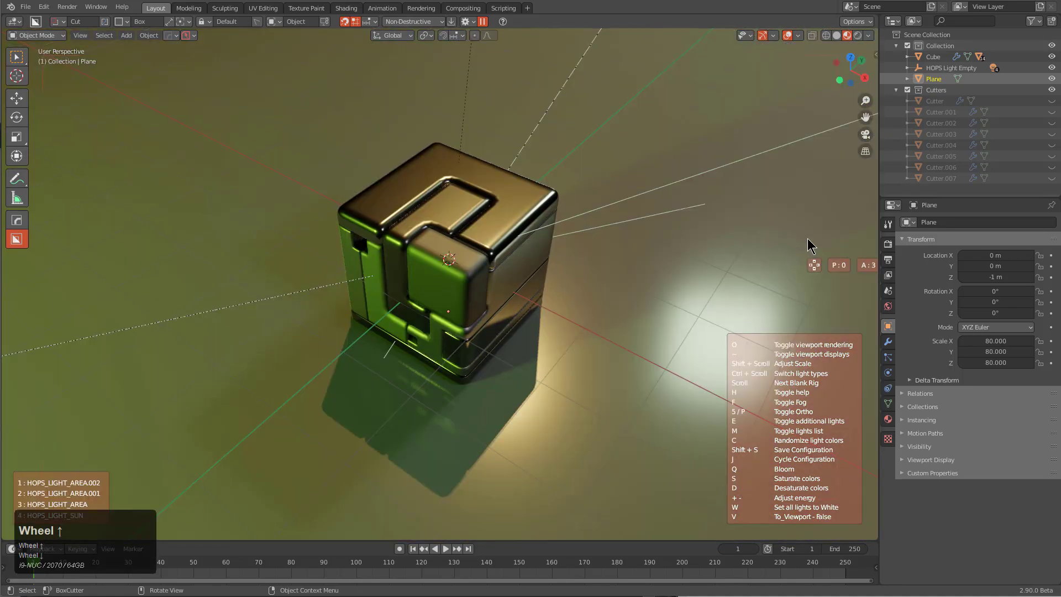
scroll(810, 244, "up", 1)
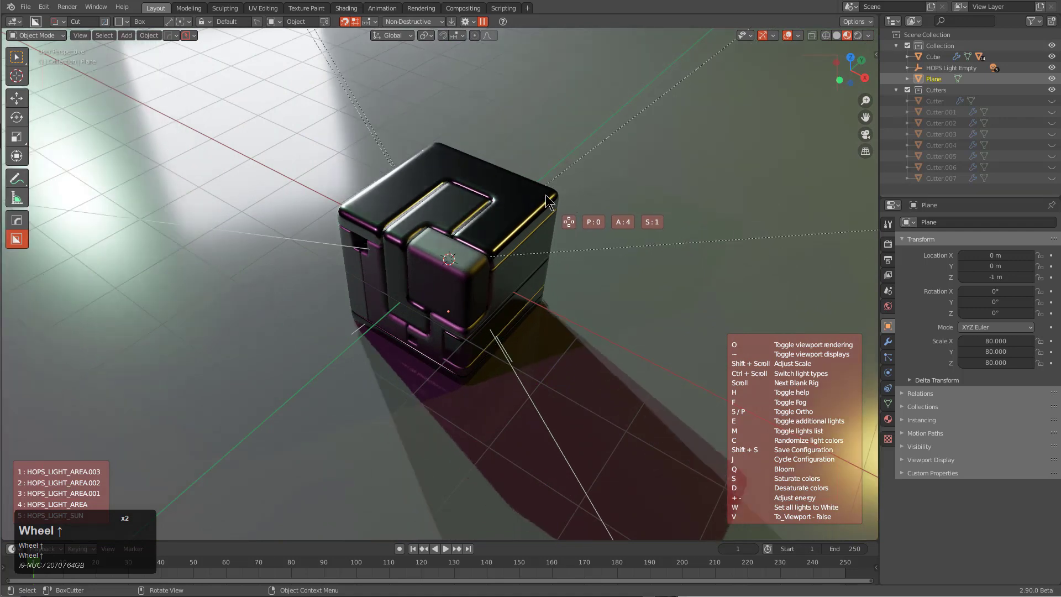
left_click(543, 201)
Step: Select all objects in the scene and shuffle their materials with Material Scroll, keeping variation 21
mouse_move(607, 290)
middle_mouse_down()
mouse_move(618, 293)
mouse_move(519, 264)
mouse_move(564, 271)
mouse_move(564, 289)
mouse_move(522, 267)
middle_mouse_up()
scroll(519, 263, "up", 2)
key("b")
left_click_drag(532, 156, 350, 385)
key("m")
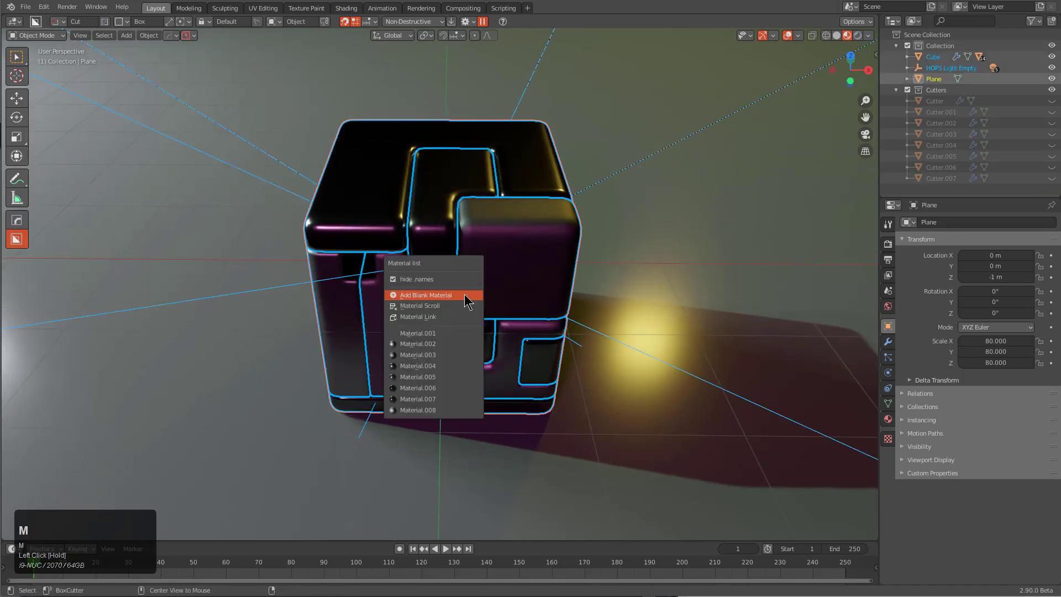
left_click(442, 303)
scroll(483, 284, "up", 5)
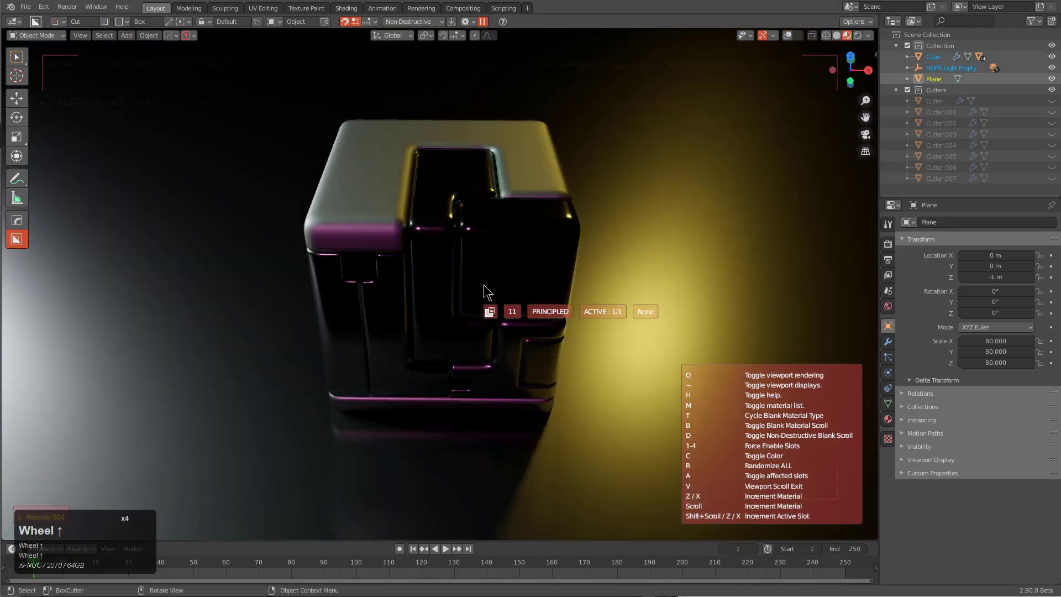
scroll(484, 285, "up", 4)
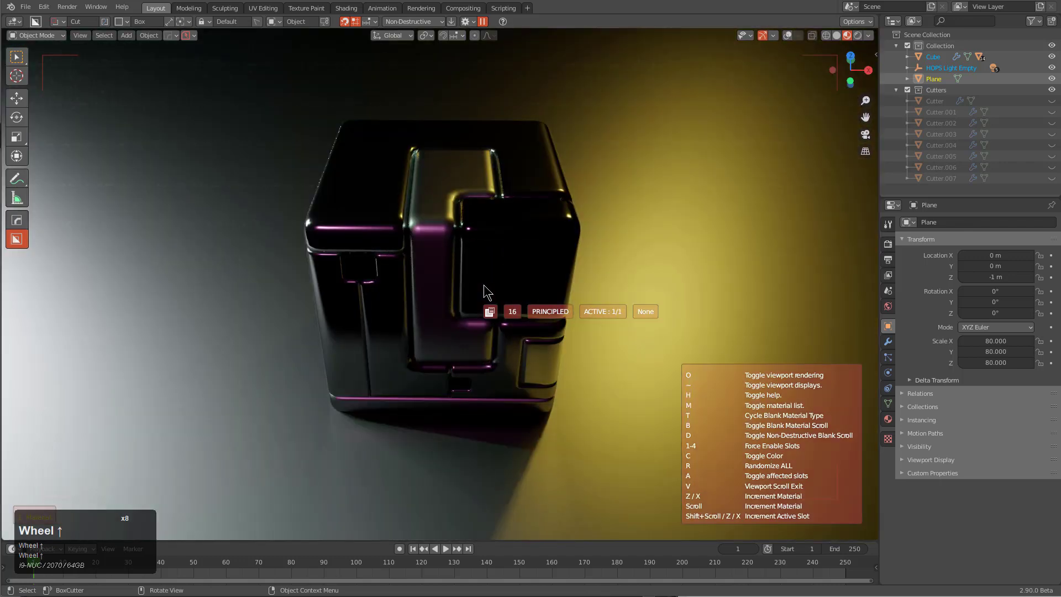
scroll(483, 284, "up", 2)
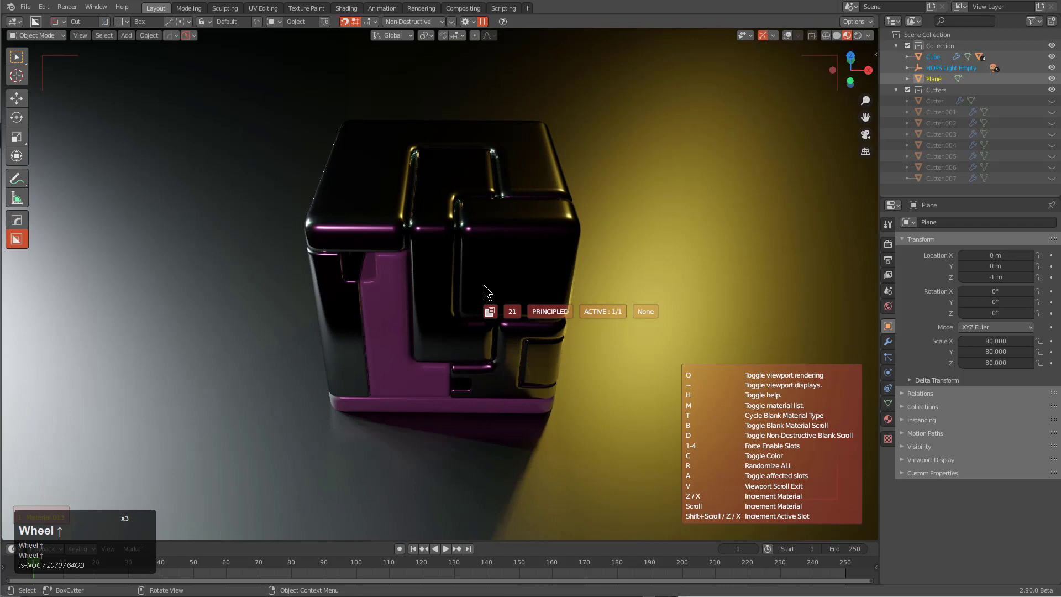
left_click(484, 285)
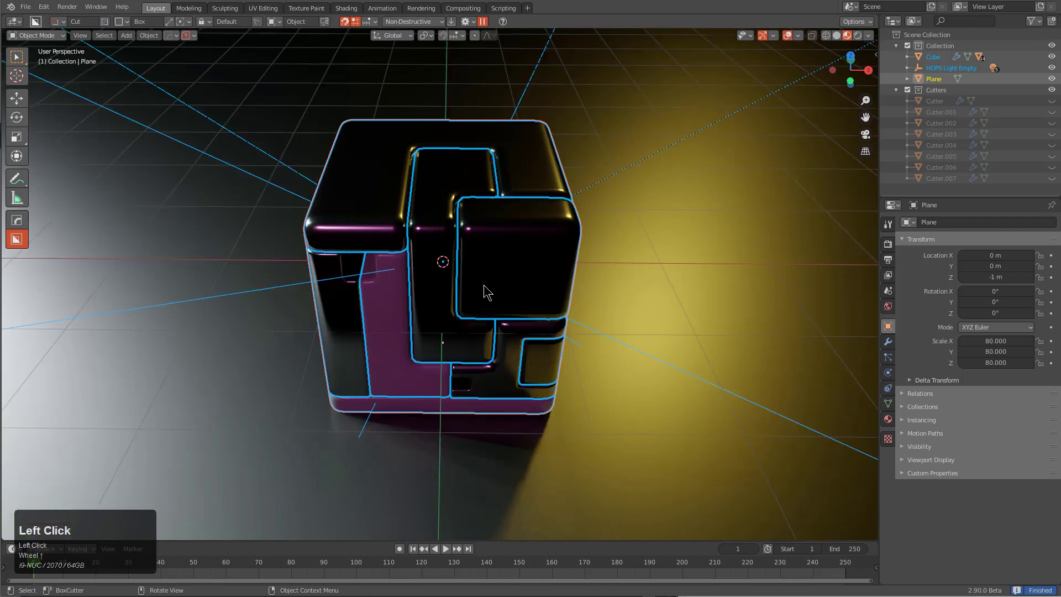
Step: Deselect everything and switch the blank light rig to a neutral variation with four area lights
key("alt+a")
middle_click_drag(484, 292, 497, 293)
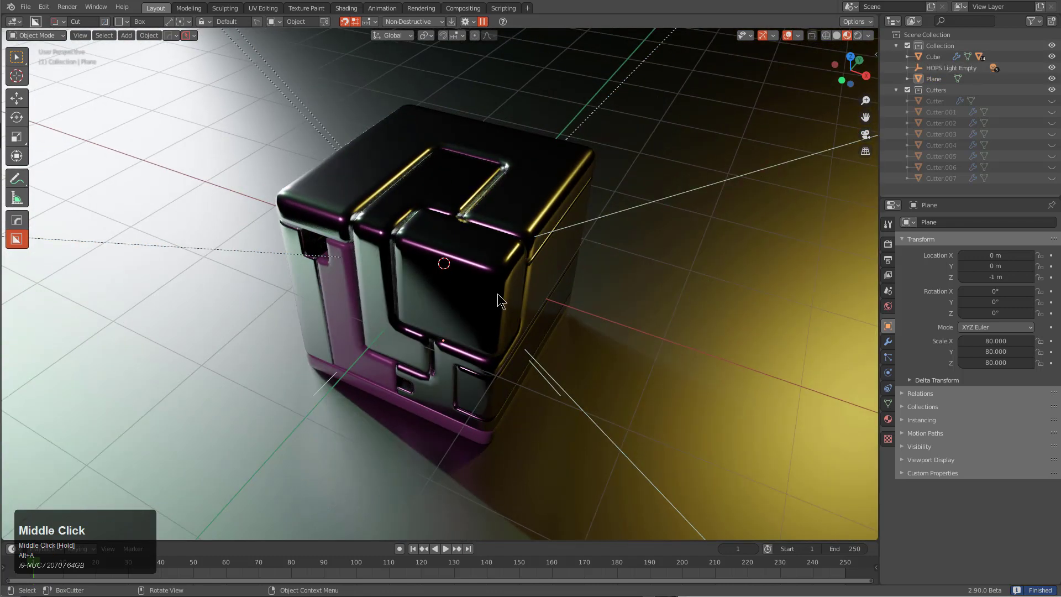
key("alt+v")
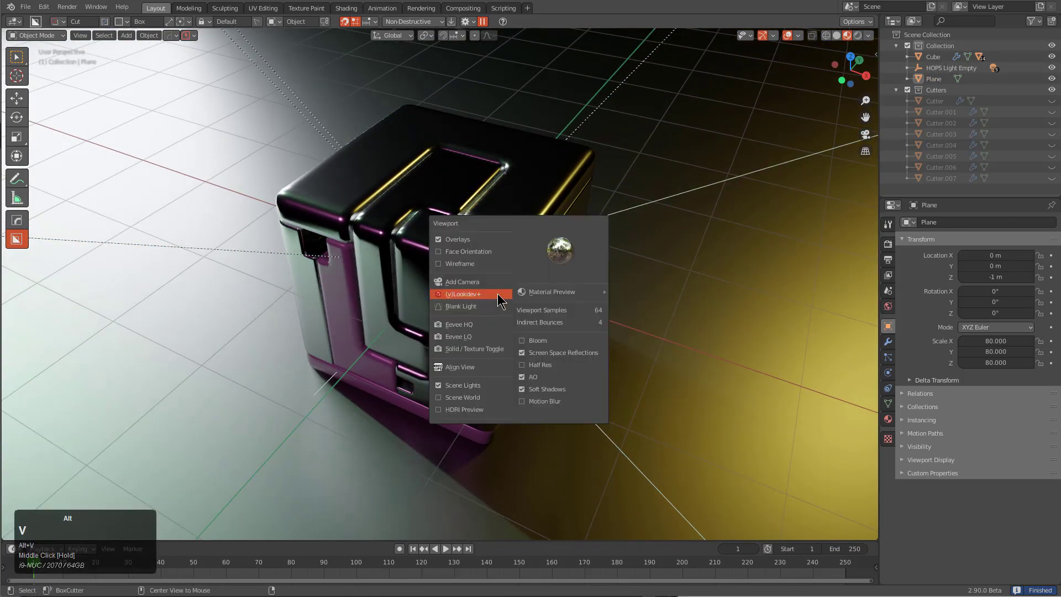
left_click(489, 308)
scroll(490, 308, "up", 1)
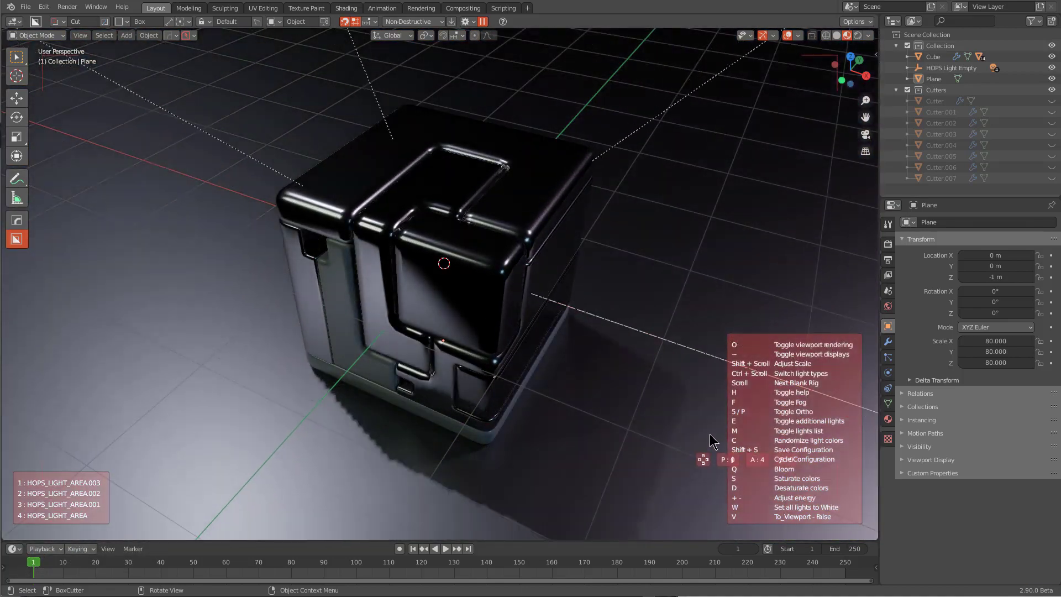
left_click(705, 436)
Step: Cut a box recess 0.232 deep into the front face of the raised corner panel
left_click(421, 319)
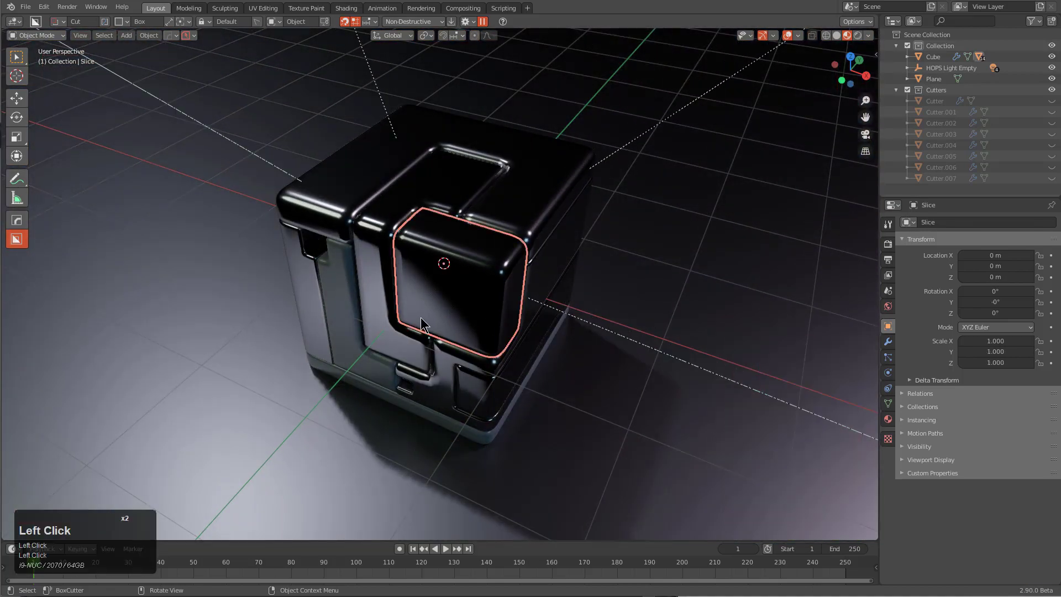
left_click_drag(426, 305, 565, 237)
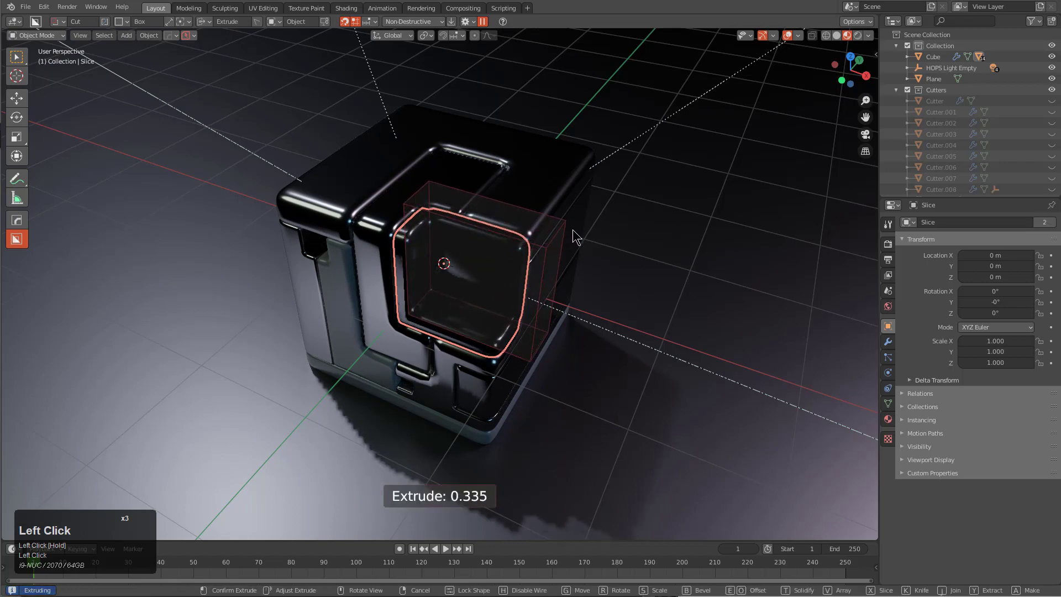
left_click(550, 252)
scroll(544, 241, "up", 6)
Step: Adjust the recessed panel's bevel with HardOps Bevel to a width of 0.033 with 3 segments
key("q")
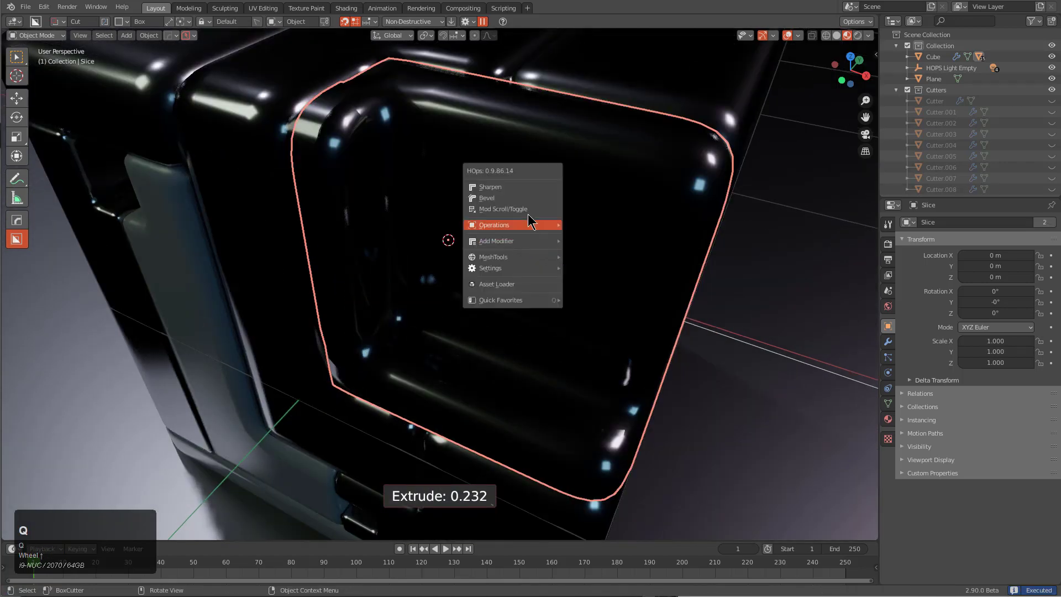
left_click(531, 200)
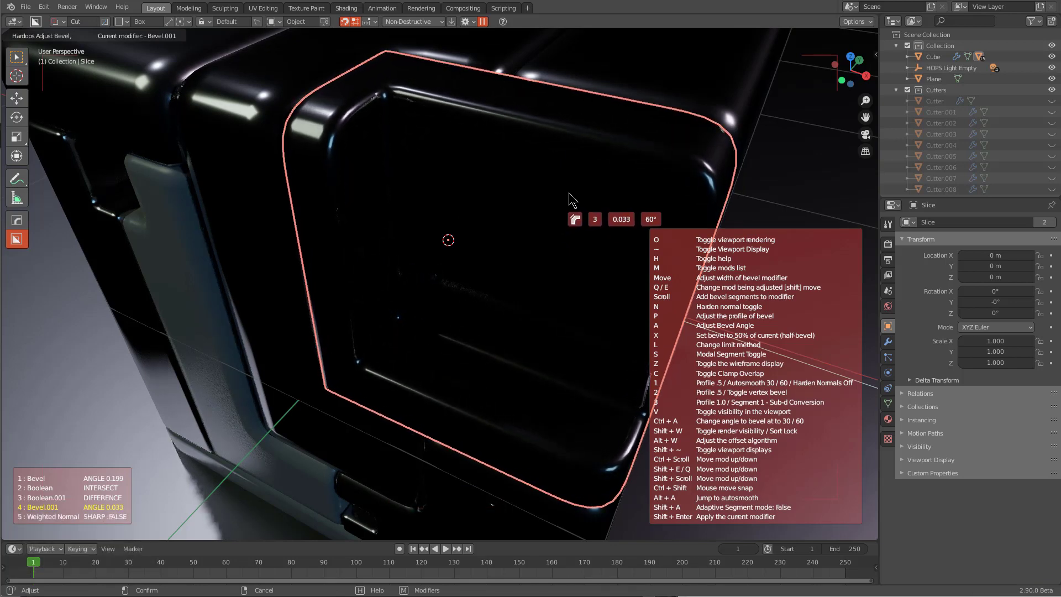
double_click(568, 198)
Step: Assign a new blank material to the recessed corner panel
middle_click_drag(567, 198, 540, 223)
key("m")
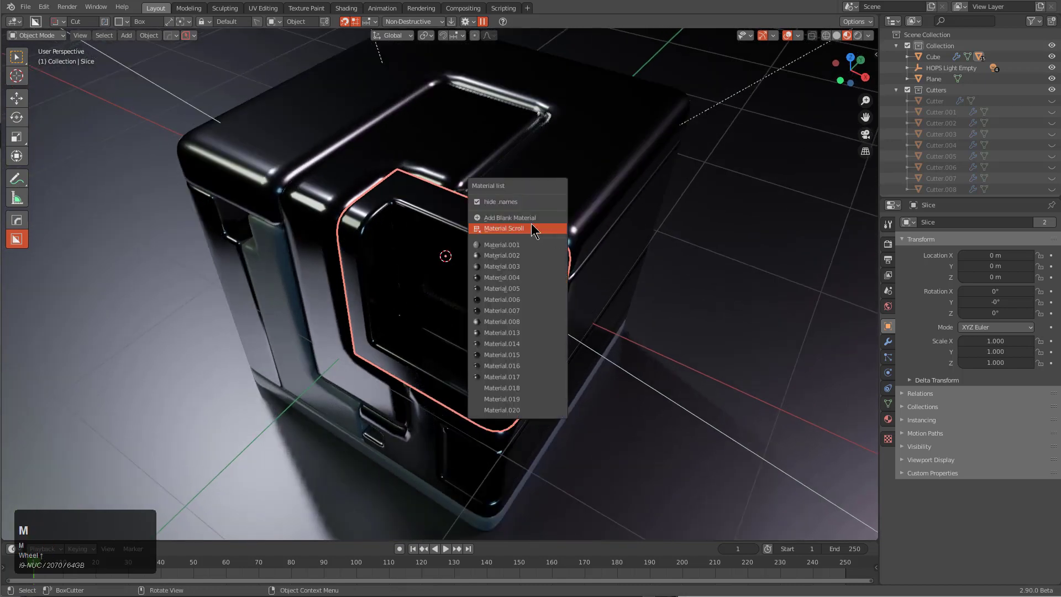
left_click(509, 218)
Step: Cut two box notches into the recess's upper rim, a wide one 0.121 deep and a narrow one 0.189 deep
left_click_drag(468, 273, 590, 220)
left_click(524, 226)
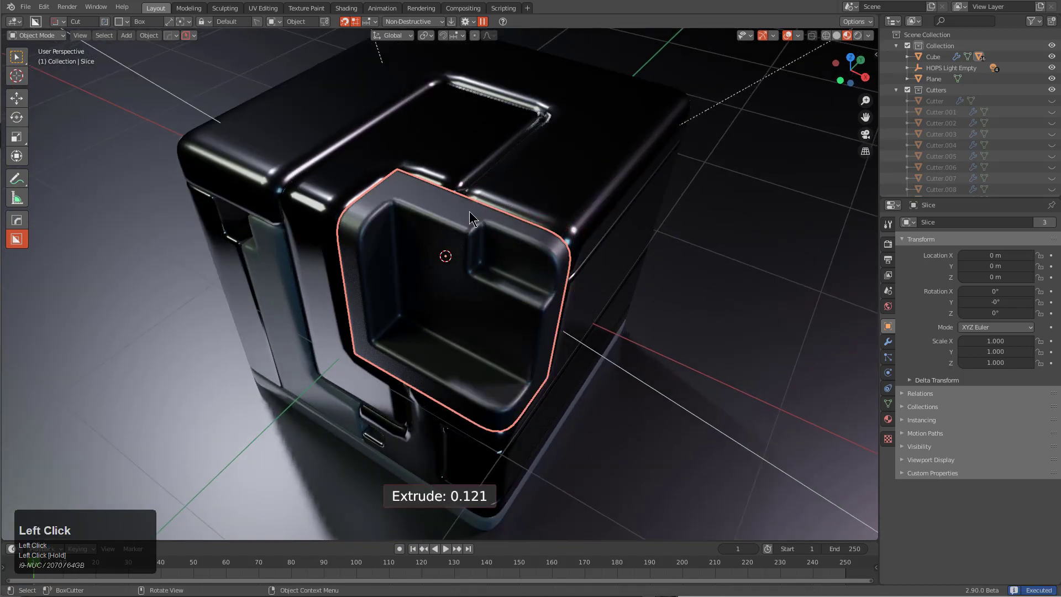
mouse_move(445, 220)
left_mouse_down()
mouse_move(417, 237)
mouse_move(423, 255)
left_mouse_up()
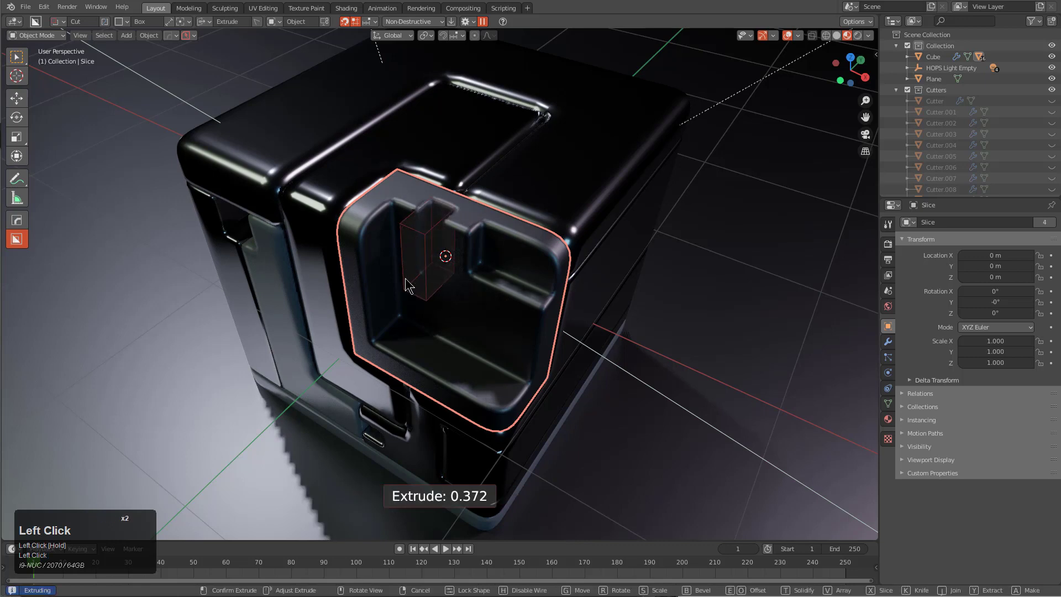
left_click(449, 269)
Step: Adjust the notched panel's bevel with HardOps Bevel to a width of 0.019
key("q")
left_click(541, 288)
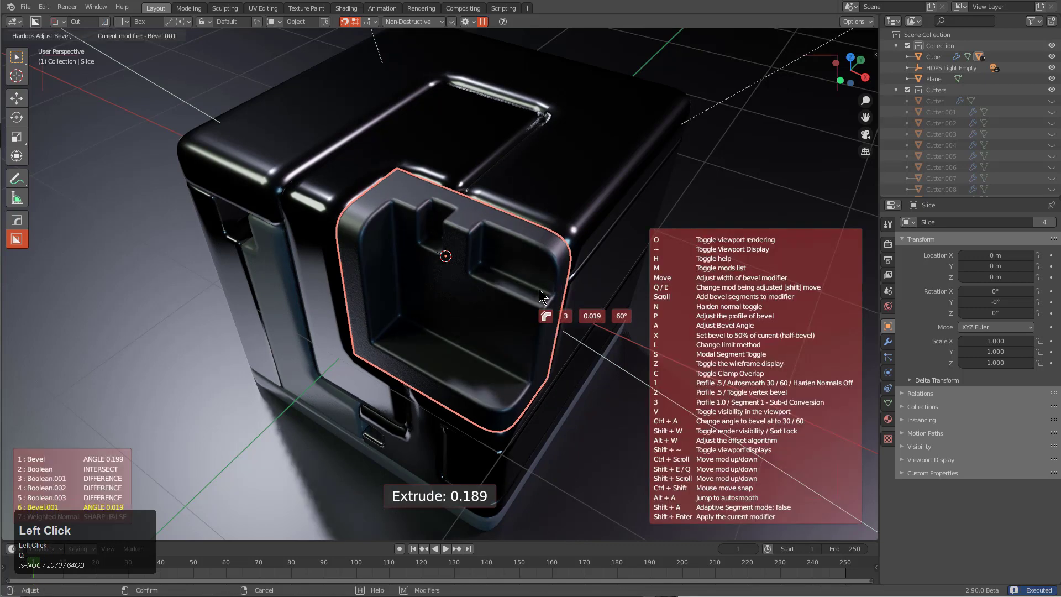
left_click(541, 292)
Step: Slice a long box with beveled corners out of the recessed panel's lower edge as a separate piece
middle_click_drag(457, 349, 405, 288)
mouse_move(389, 270)
left_mouse_down()
mouse_move(526, 406)
mouse_move(433, 399)
left_mouse_up()
key("b")
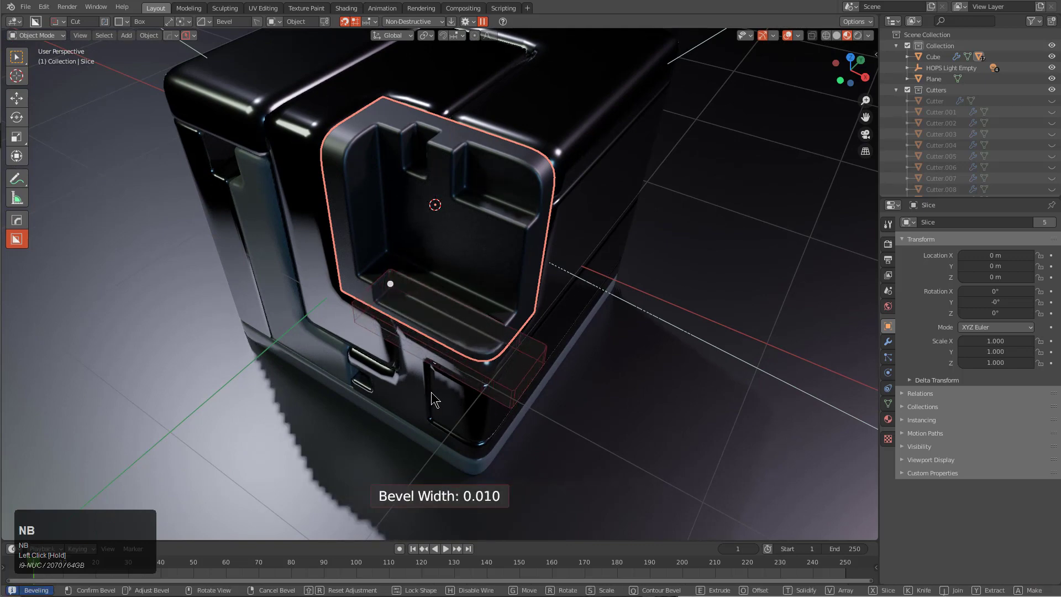
scroll(446, 388, "up", 1)
key("x")
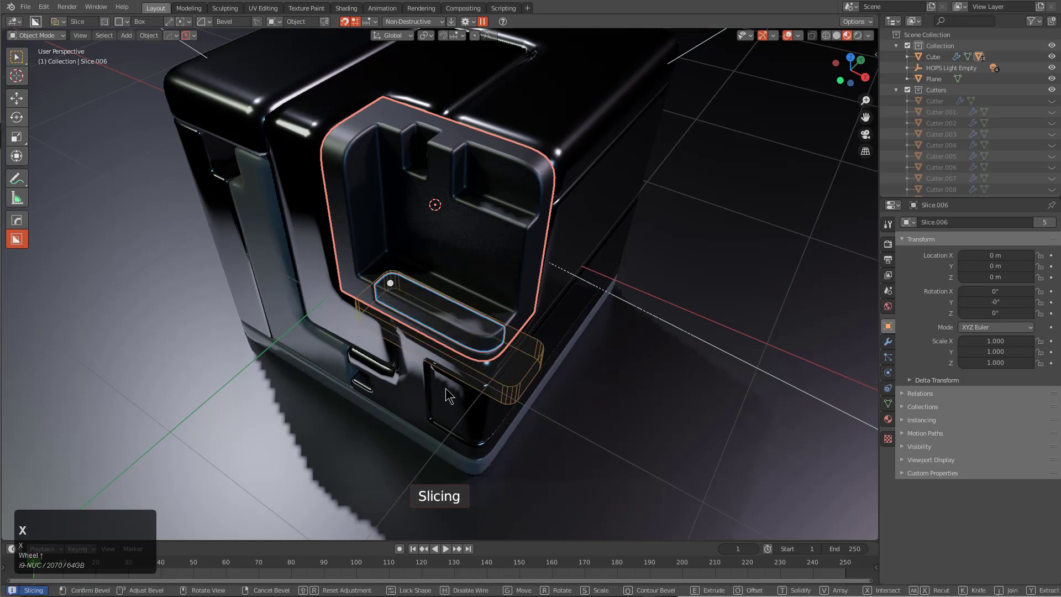
key("m")
left_click(472, 363)
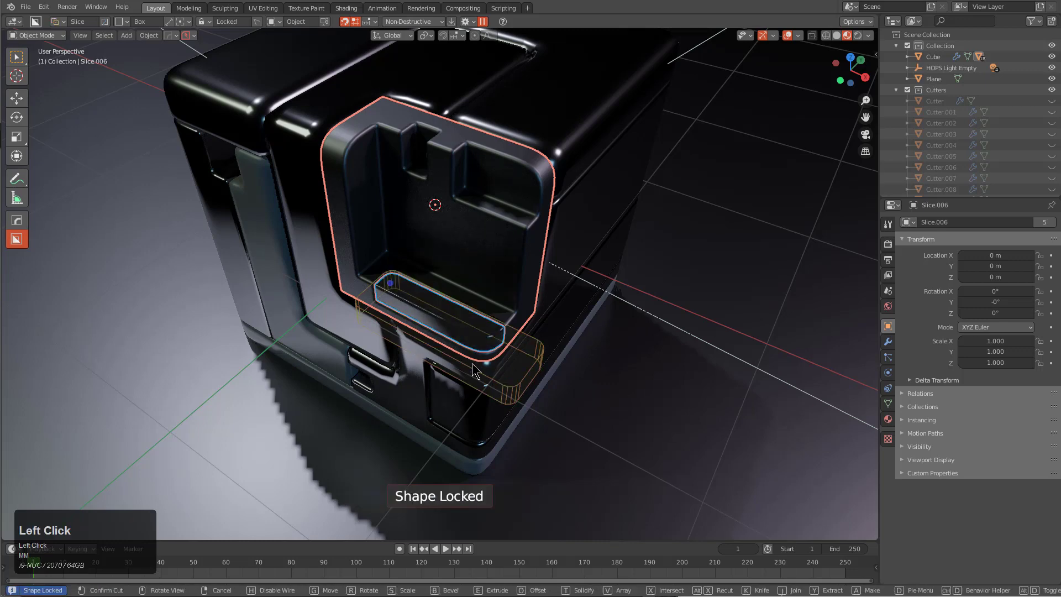
key("alt+a")
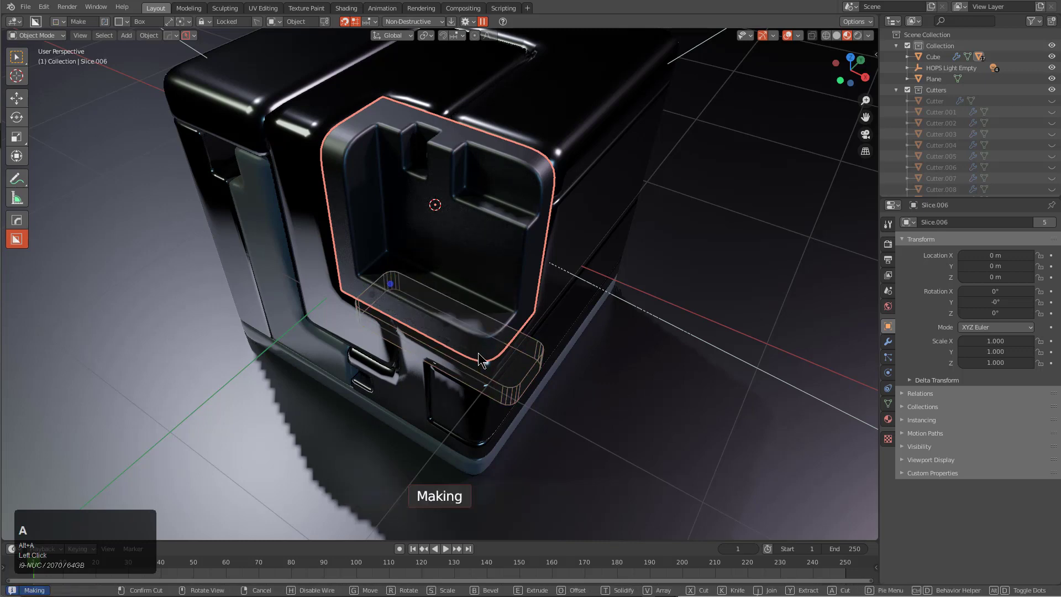
key("x")
key("x")
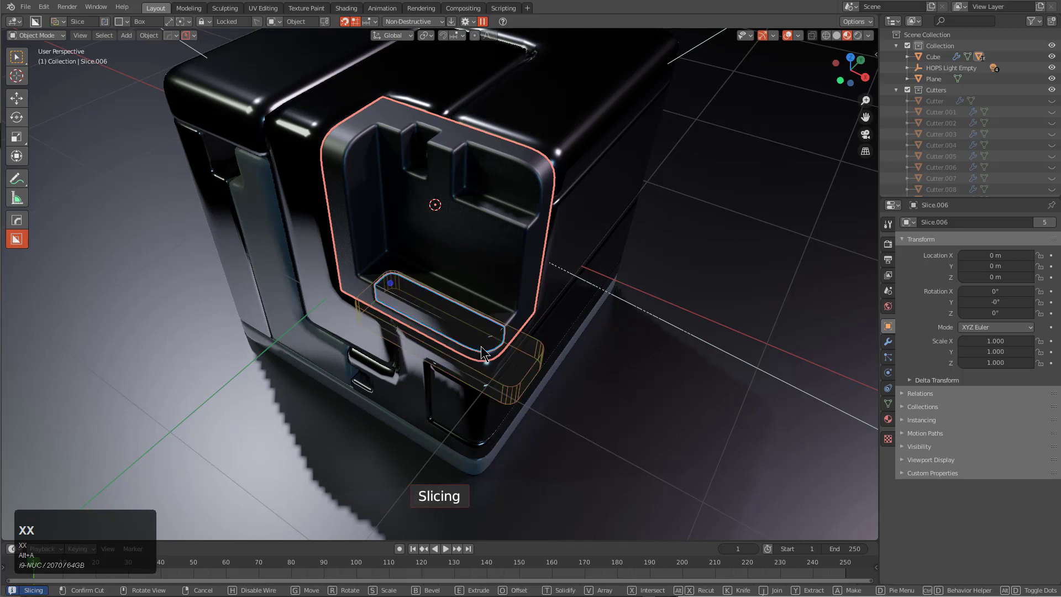
key("space")
Step: Select all objects, shuffle their materials with Material Scroll to variation 12, and clear the selection
middle_click_drag(481, 346, 504, 344)
key("a")
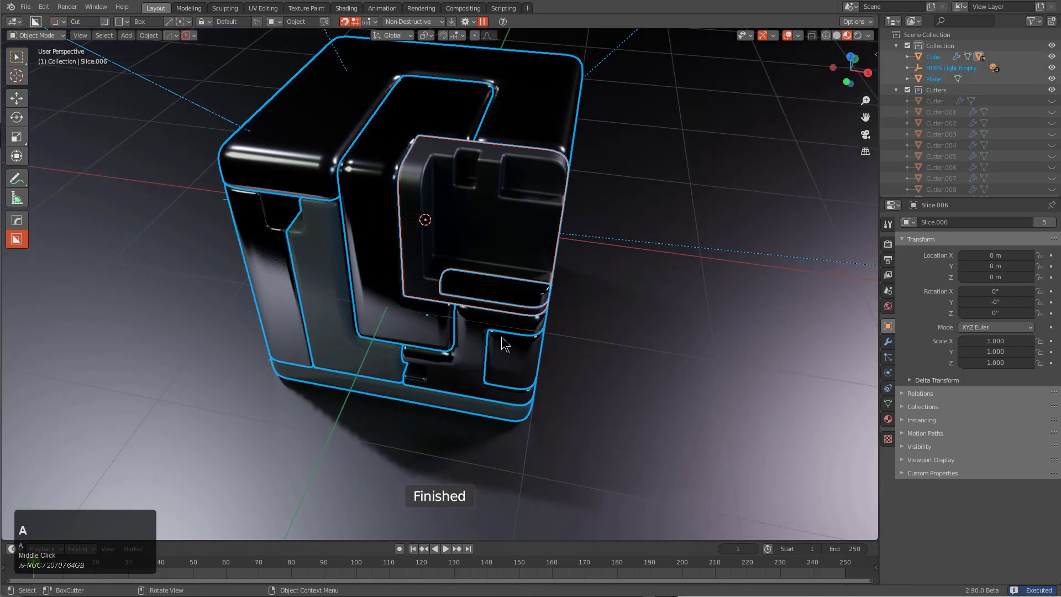
key("m")
left_click(487, 346)
scroll(487, 345, "up", 4)
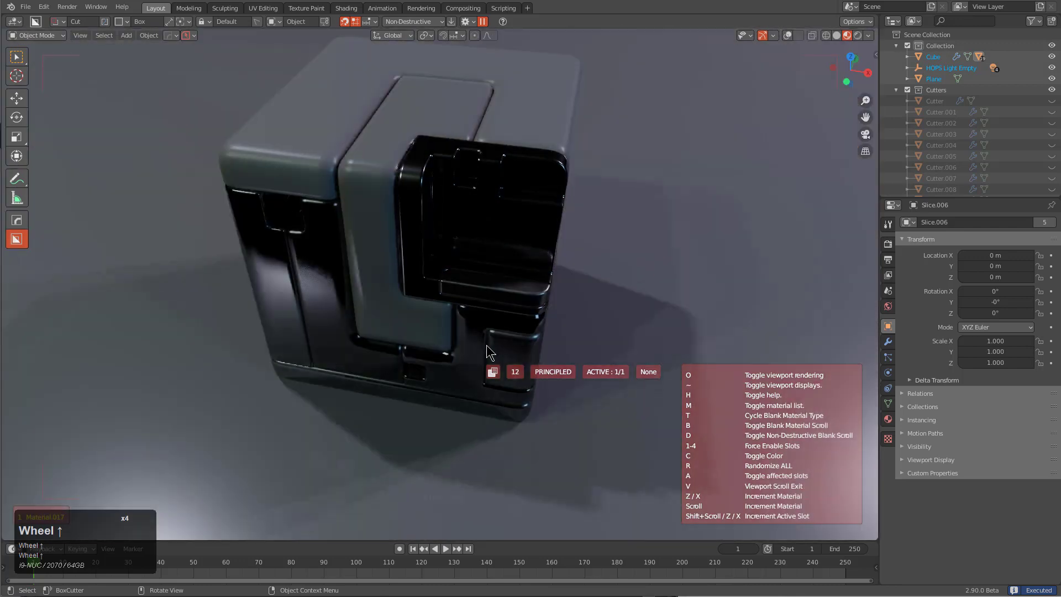
left_click(502, 340)
key("alt+a")
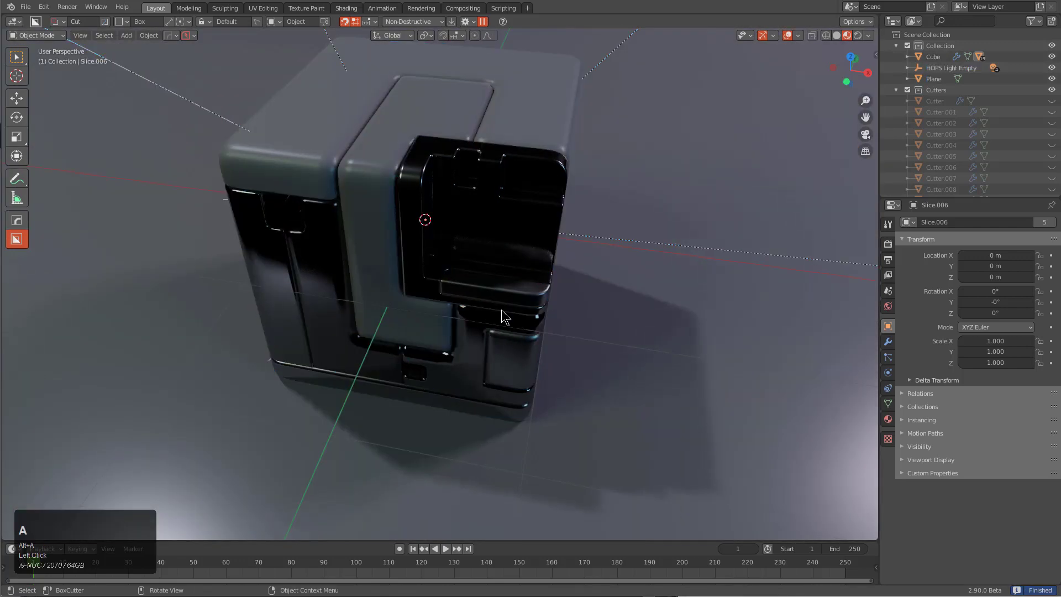
Step: Shuffle the materials of the main cube body and its adjoining front slice with Material Scroll, enabling color and keeping variation 26
left_click(490, 322)
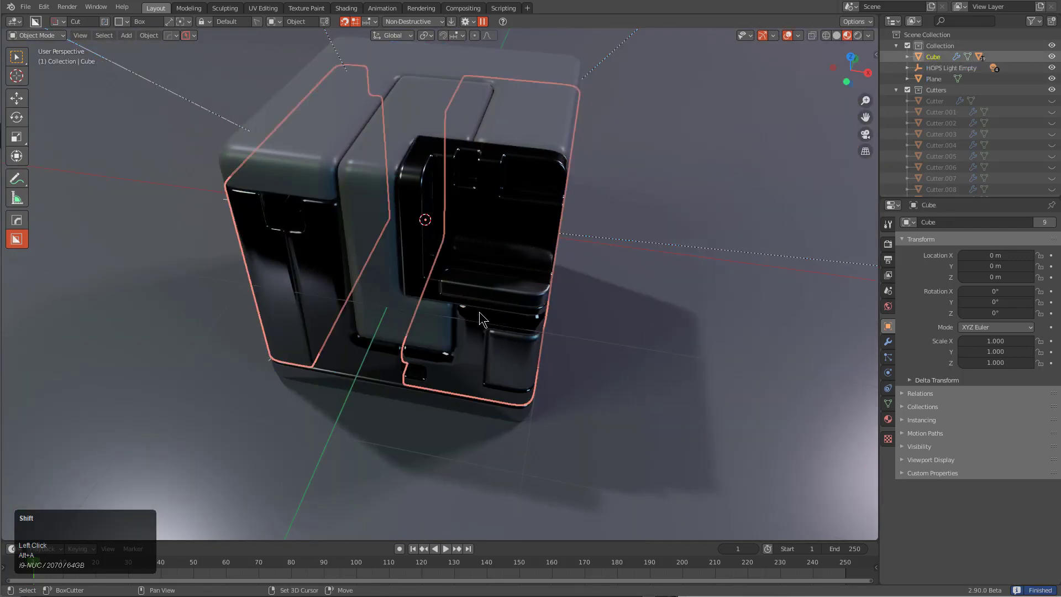
left_click(303, 269)
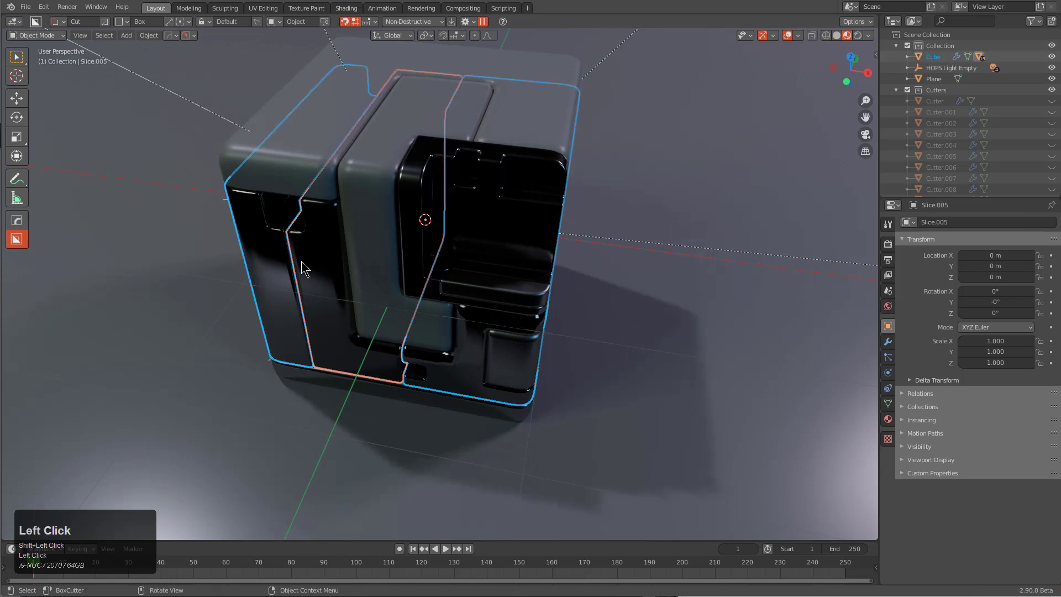
key("m")
left_click(303, 269)
scroll(303, 269, "up", 2)
scroll(303, 270, "up", 4)
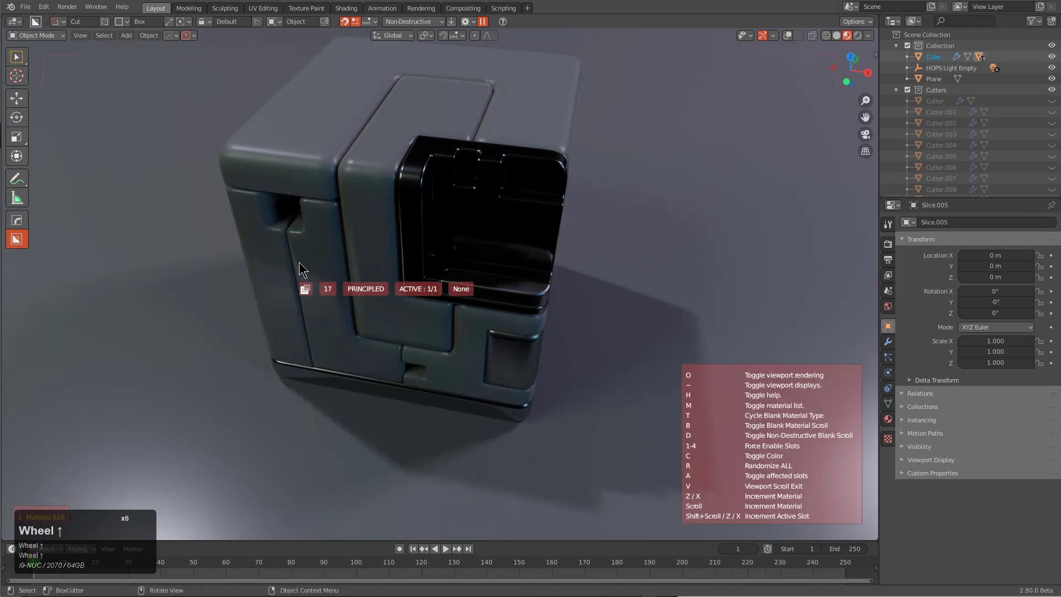
scroll(303, 269, "up", 2)
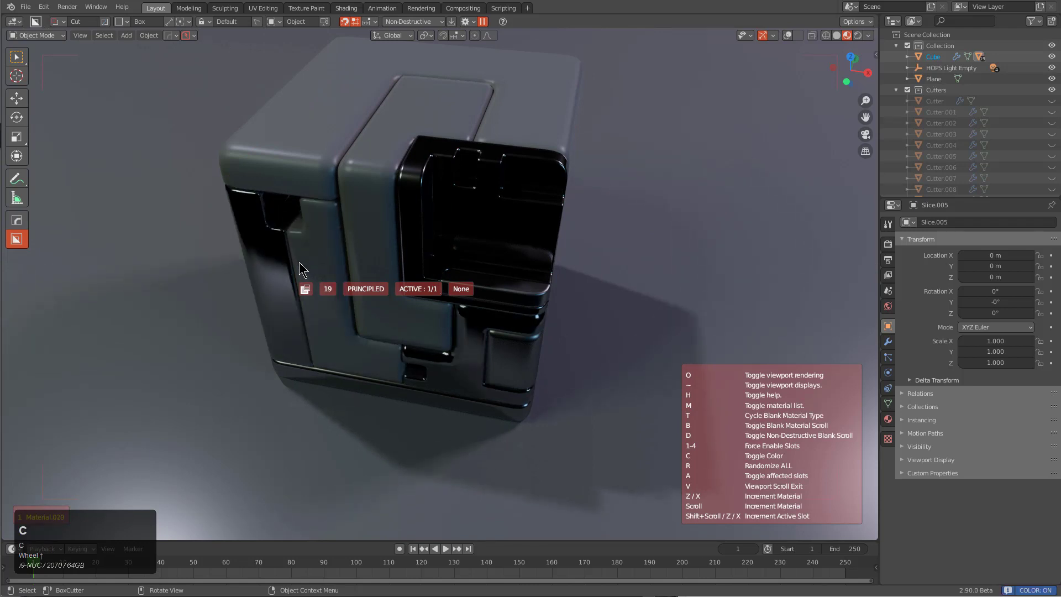
scroll(303, 269, "up", 3)
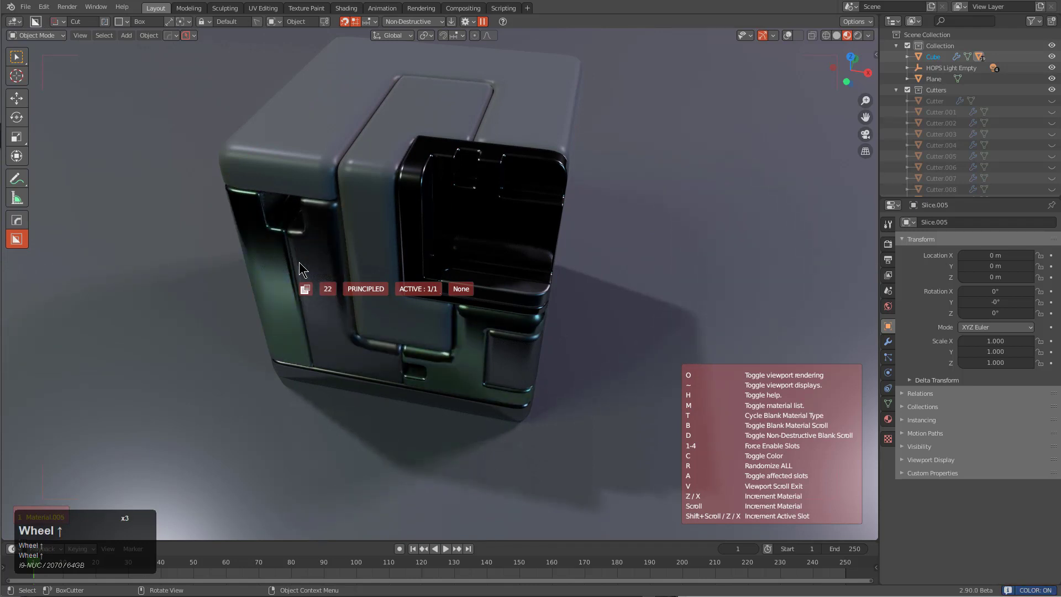
scroll(303, 269, "up", 4)
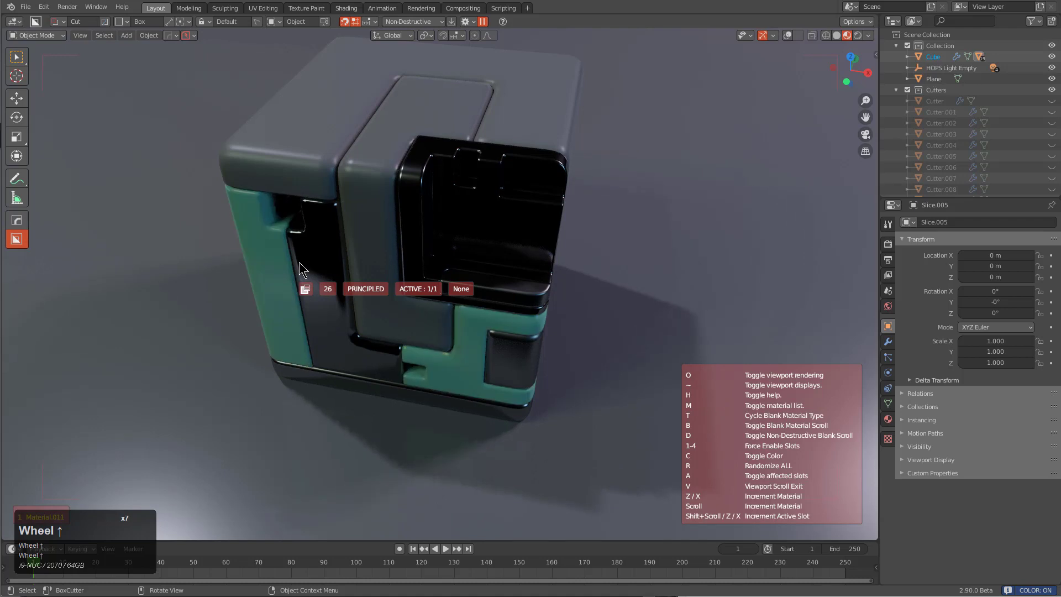
left_click(300, 270)
key("alt+a")
Step: Assign the teal material to the slice that wraps over the cube's top and front
middle_click_drag(495, 280, 467, 203)
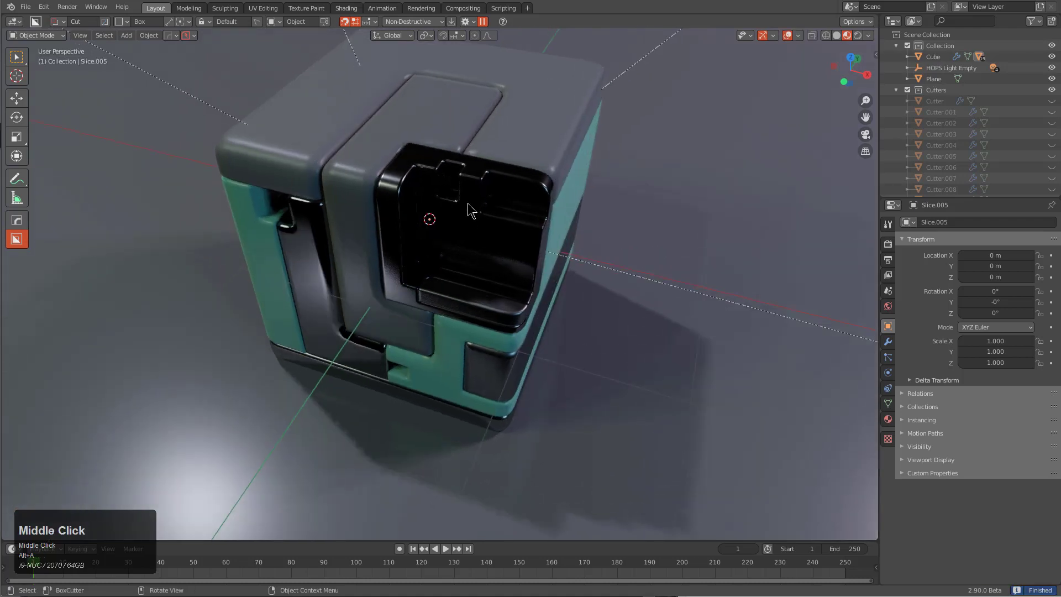
left_click(421, 128)
key("m")
left_click(405, 284)
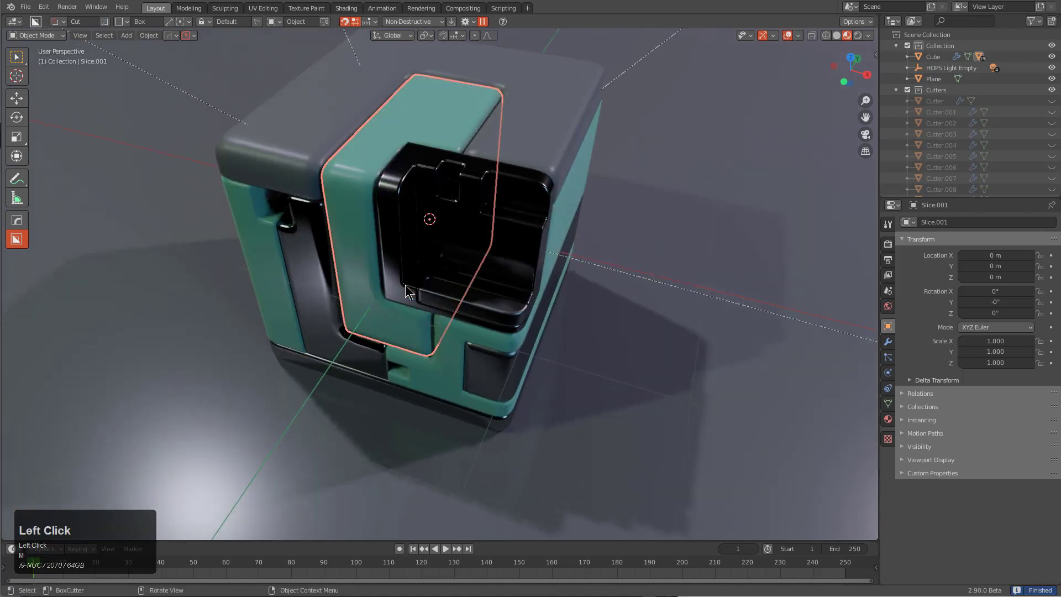
Step: Adjust the bevel of the teal wraparound slice with HardOps Bevel
key("q")
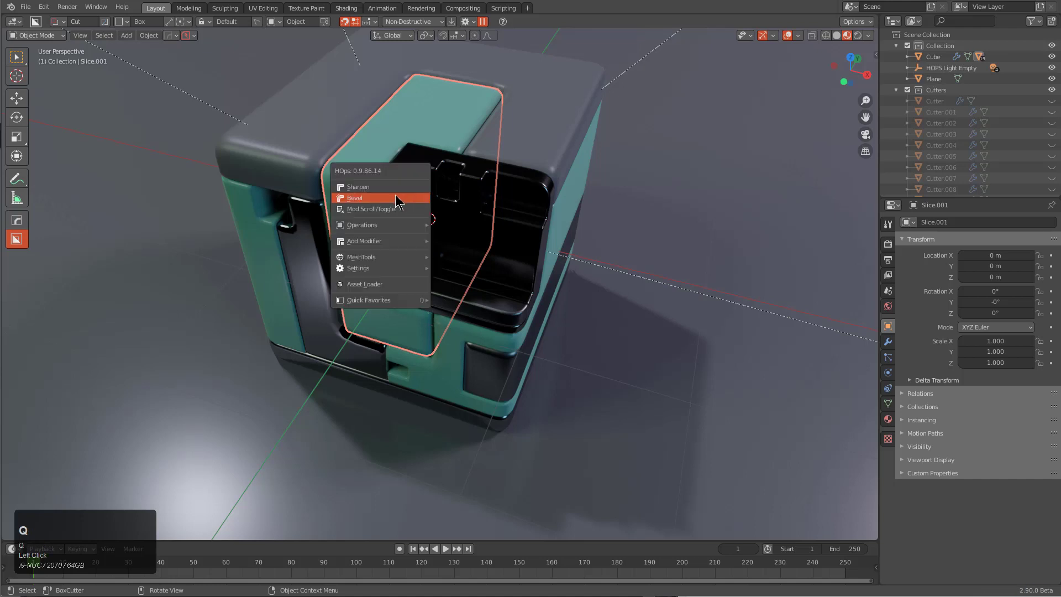
left_click(400, 197)
left_click(400, 200)
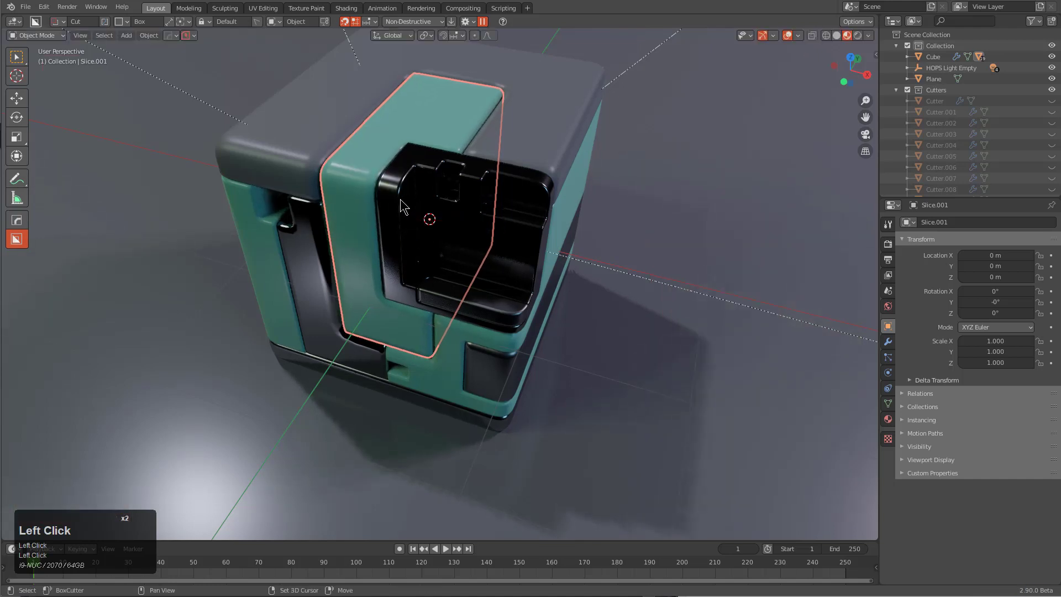
Step: Slice a box-shaped section out of the teal wraparound piece beside the black recess with BoxCutter, extruded about 0.65
middle_click_drag(400, 200, 419, 147)
scroll(419, 147, "up", 3)
mouse_move(446, 121)
left_mouse_down()
mouse_move(421, 330)
mouse_move(430, 380)
mouse_move(428, 366)
left_mouse_up()
key("x")
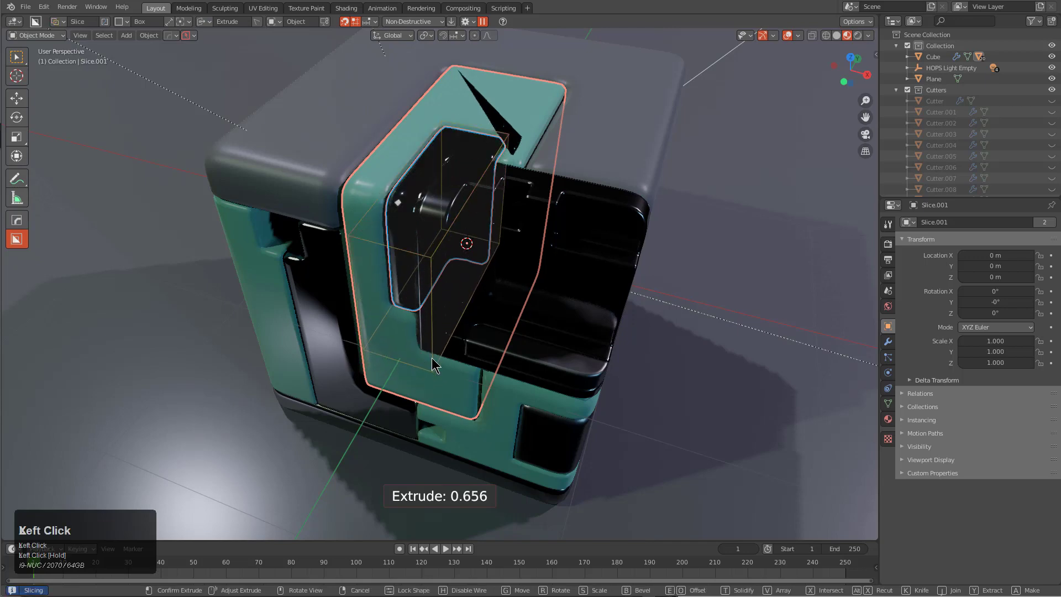
Step: Adjust the second bevel of the sliced teal wraparound piece to about 0.017 with HardOps Bevel
scroll(509, 230, "up", 4)
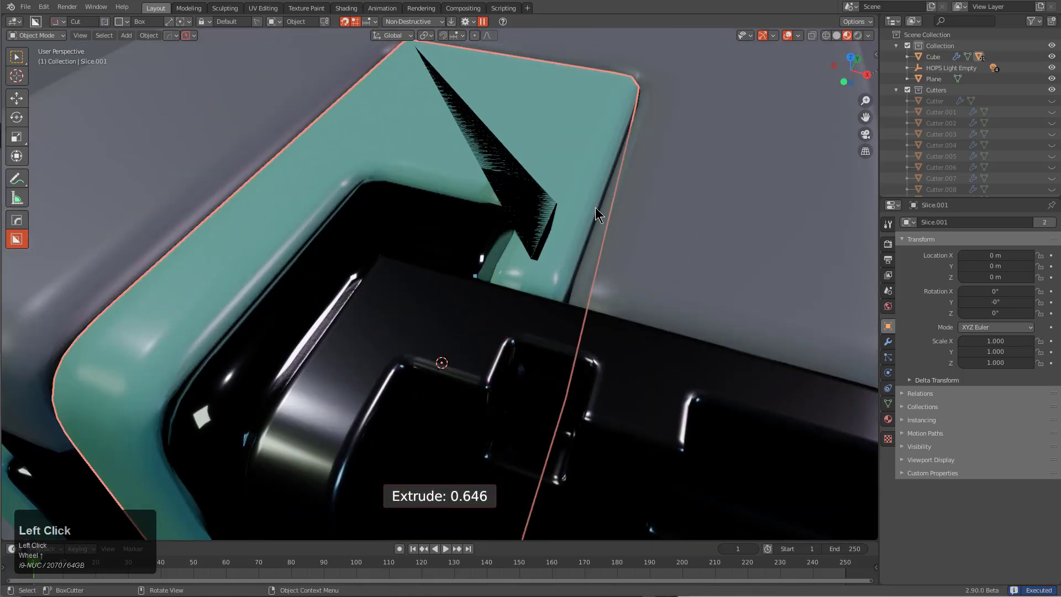
key("q")
left_click(569, 210)
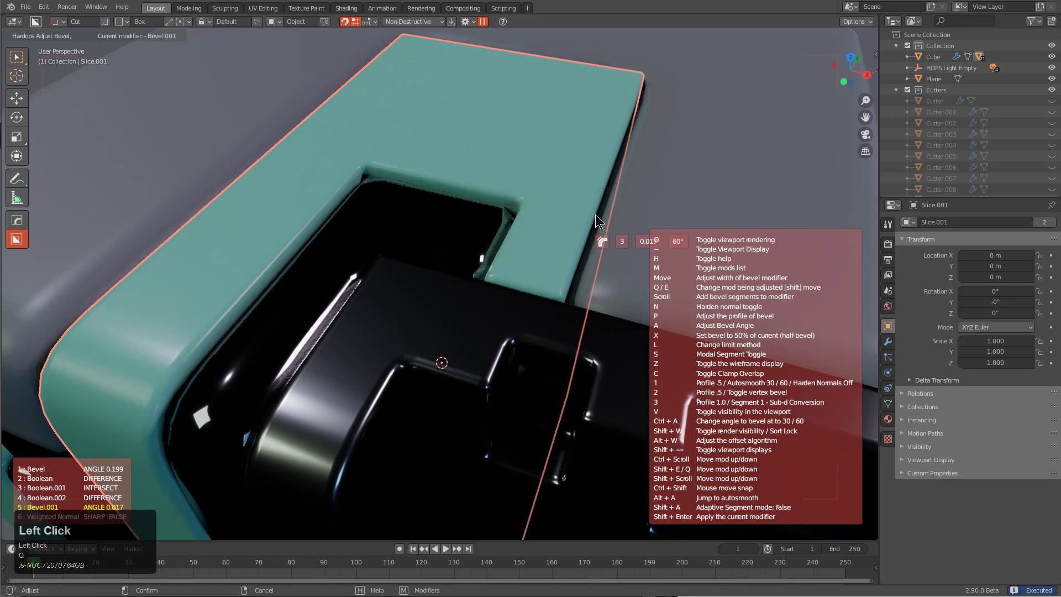
left_click(526, 208)
Step: Set the second bevel of the newly sliced black piece to about 0.059 with HardOps Bevel and clear the selection
left_click(526, 224)
key("q")
left_click(547, 228)
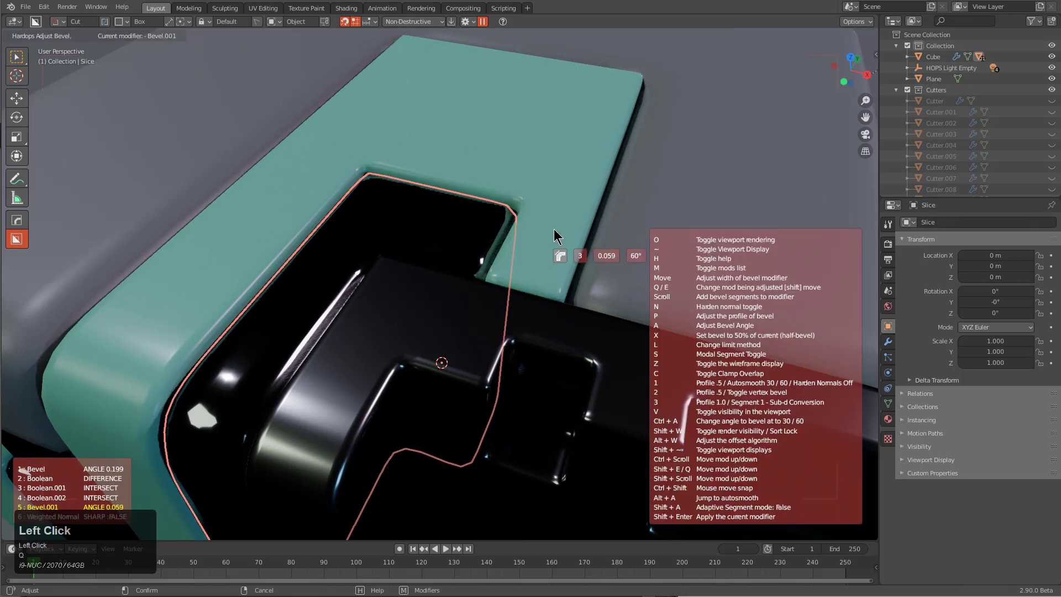
left_click(554, 229)
scroll(554, 230, "down", 4)
key("alt+a")
Step: Slice a box out of the grey top cover's front corner with BoxCutter, extruded about 0.46
middle_click_drag(500, 311, 526, 208)
left_click(525, 207)
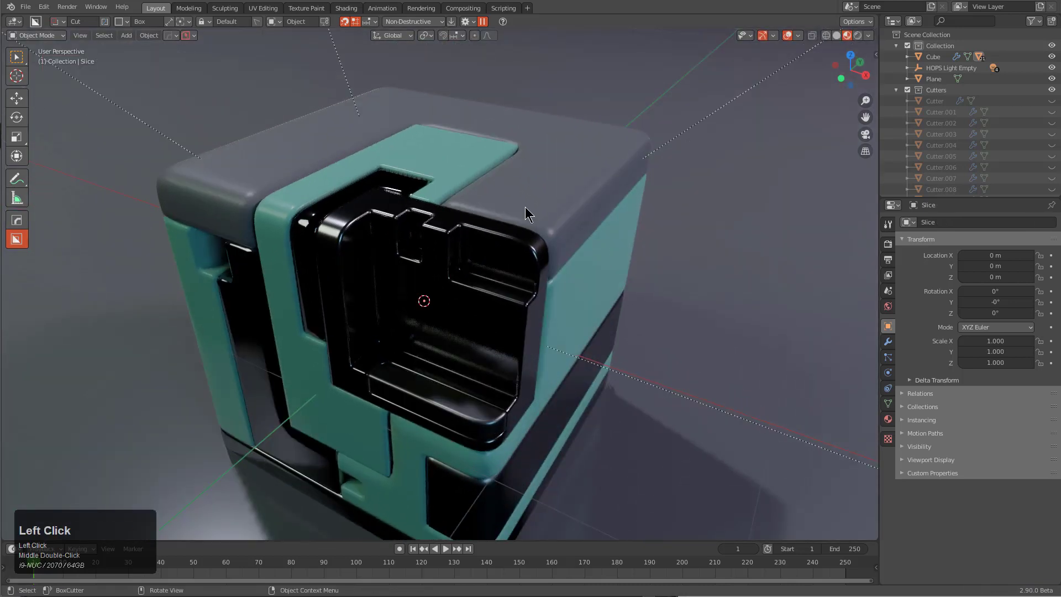
scroll(509, 222, "down", 1)
left_click_drag(516, 203, 515, 302)
key("x")
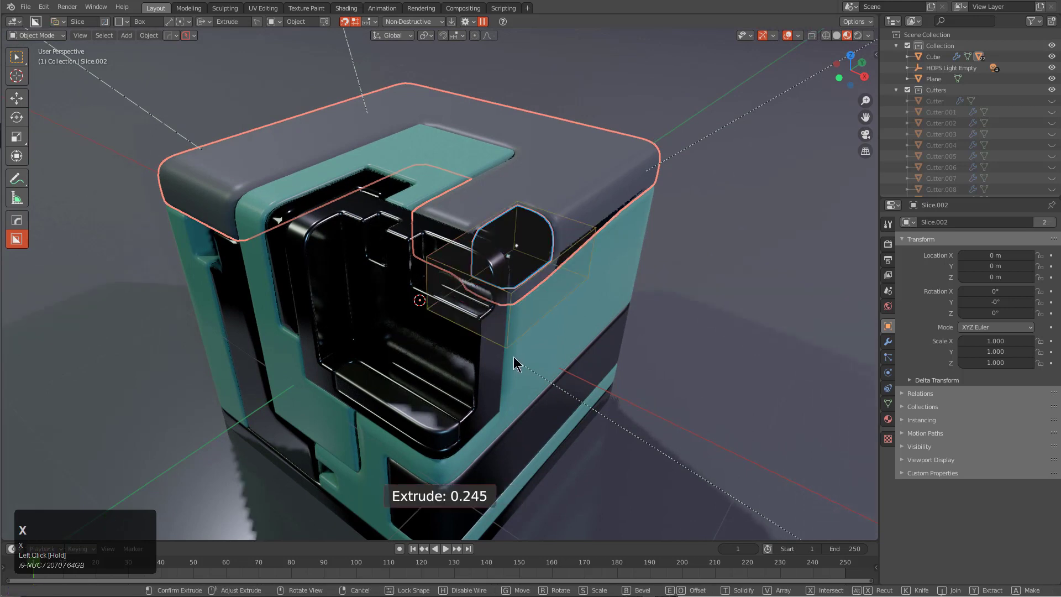
left_click(519, 381)
Step: Shuffle the main cube body's material with Material Scroll, enabling color and keeping a dusty pink variation, and clear the selection
left_click(544, 324)
key("shift+m")
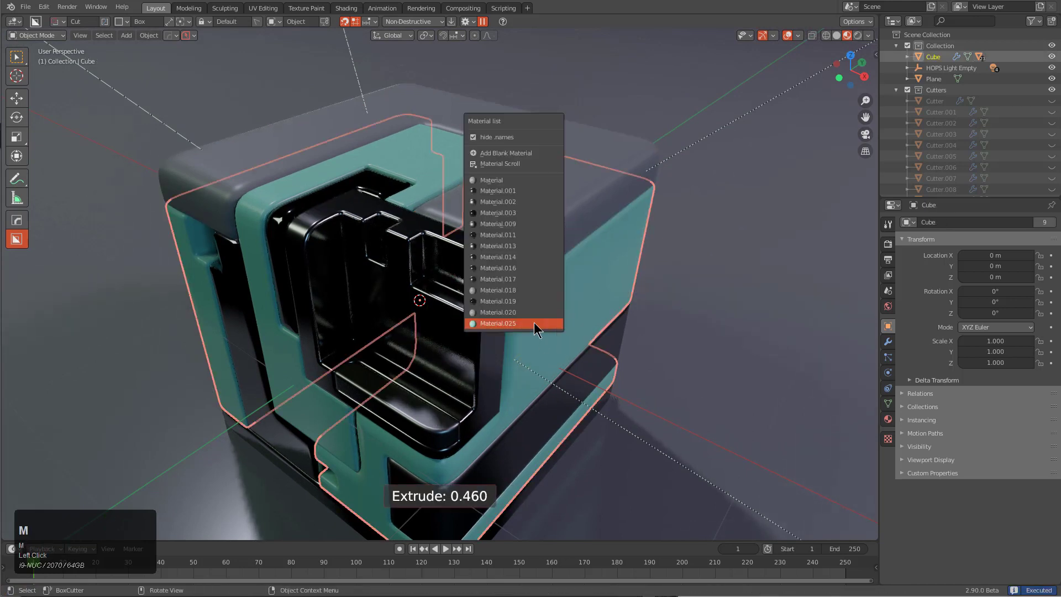
left_click(522, 164)
scroll(585, 227, "up", 10)
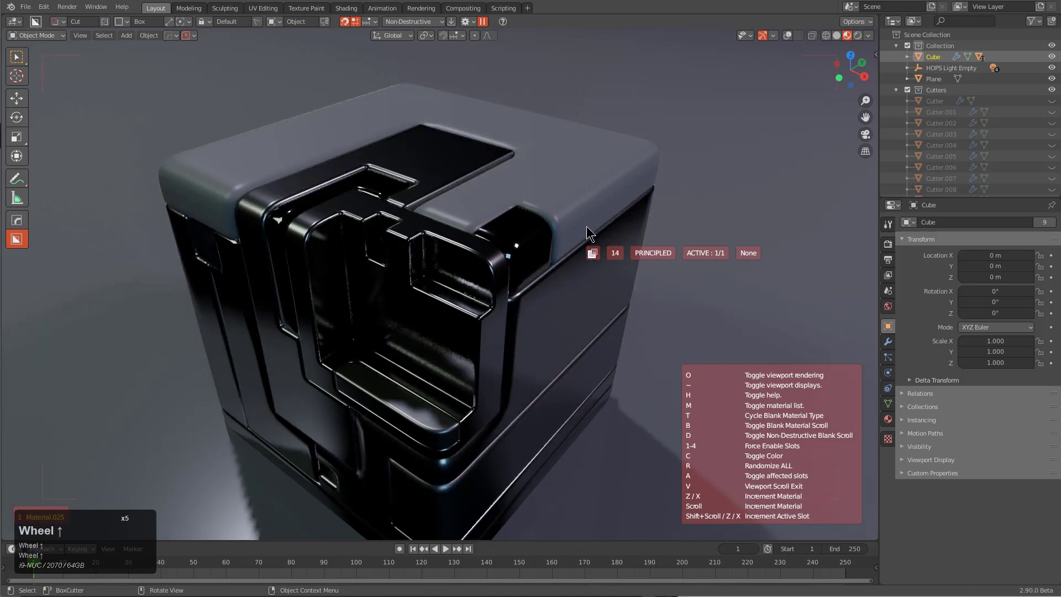
key("c")
scroll(587, 232, "up", 3)
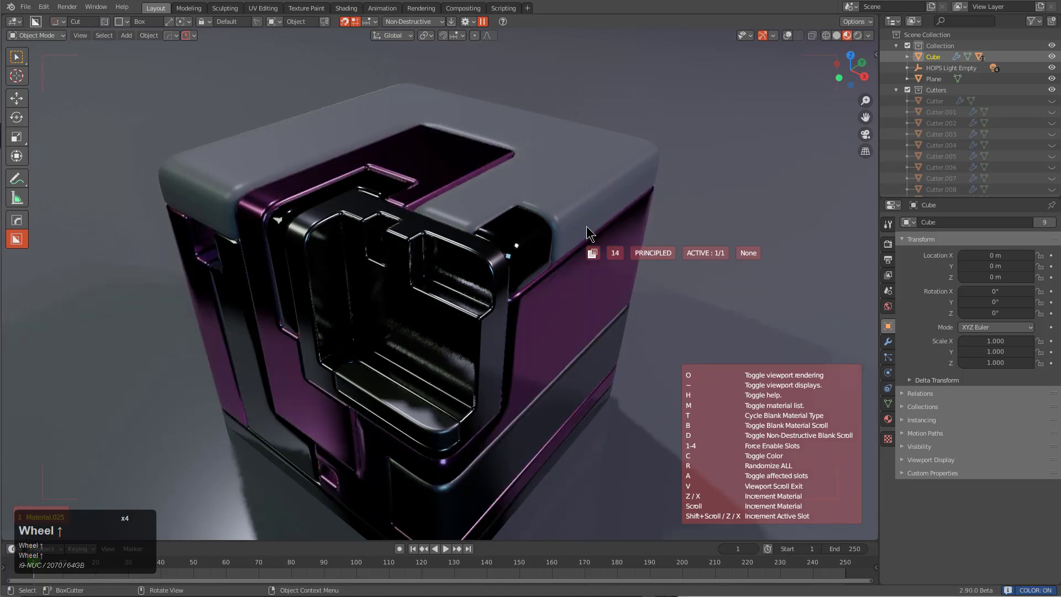
scroll(587, 228, "up", 7)
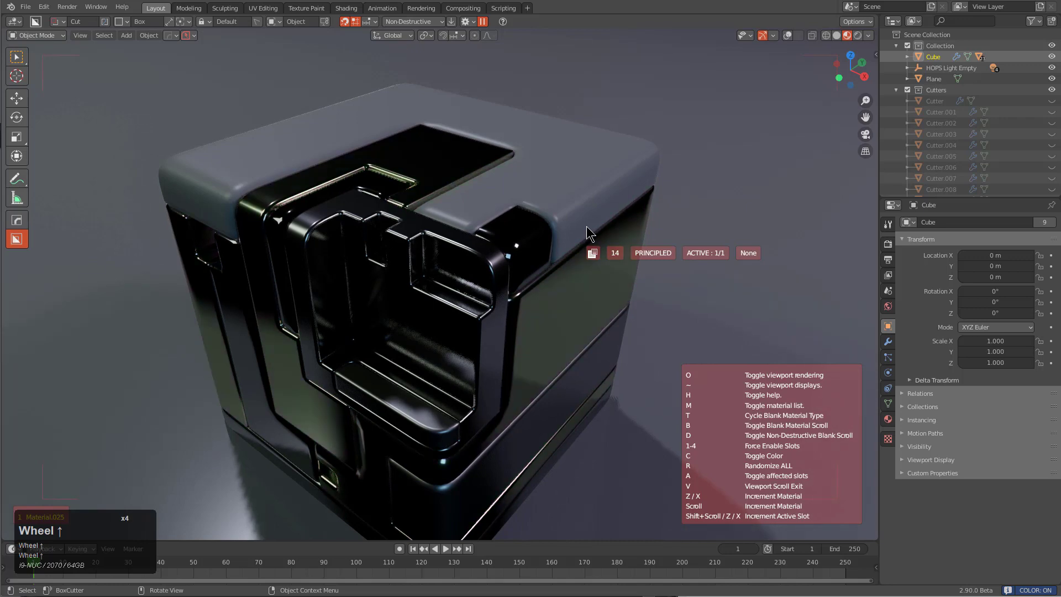
scroll(586, 227, "up", 2)
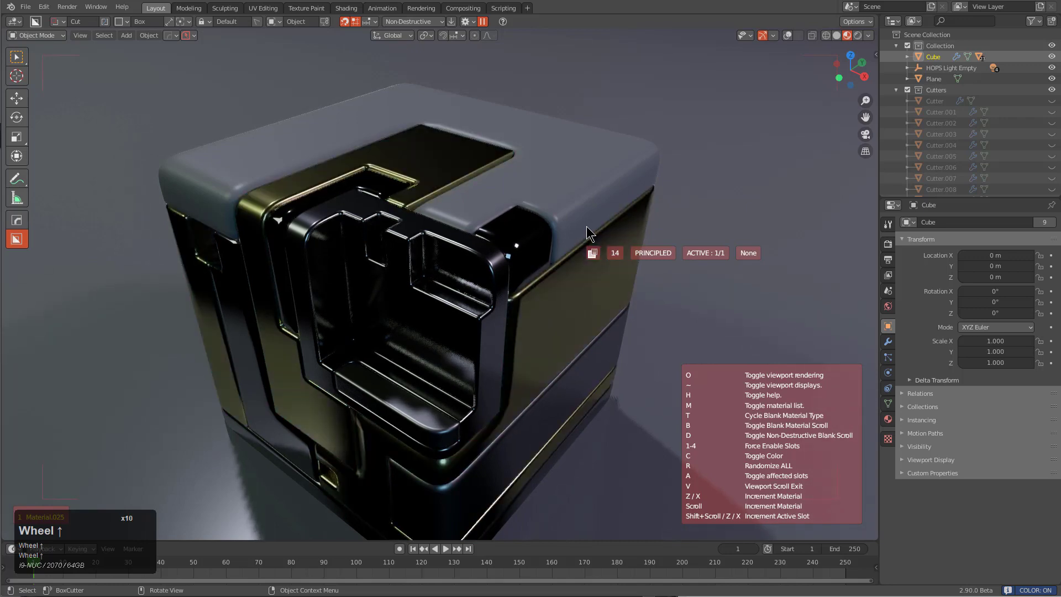
left_click(586, 226)
scroll(581, 235, "down", 3)
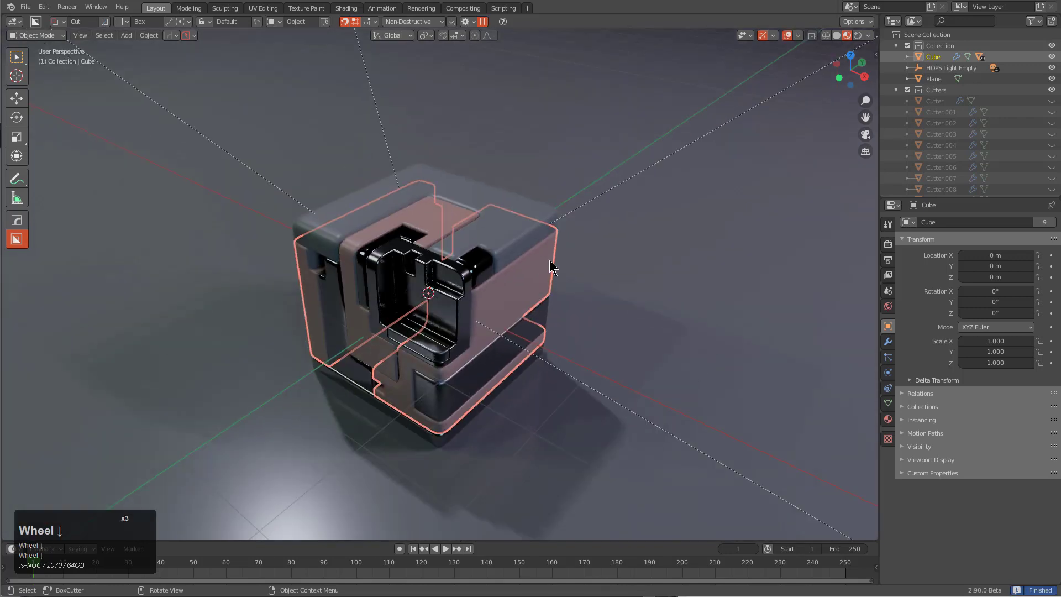
middle_click_drag(552, 264, 521, 295)
key("alt+a")
Step: Shuffle the material of the small slice at the grey cover's front corner with Material Scroll, keeping variation 44
scroll(521, 294, "up", 1)
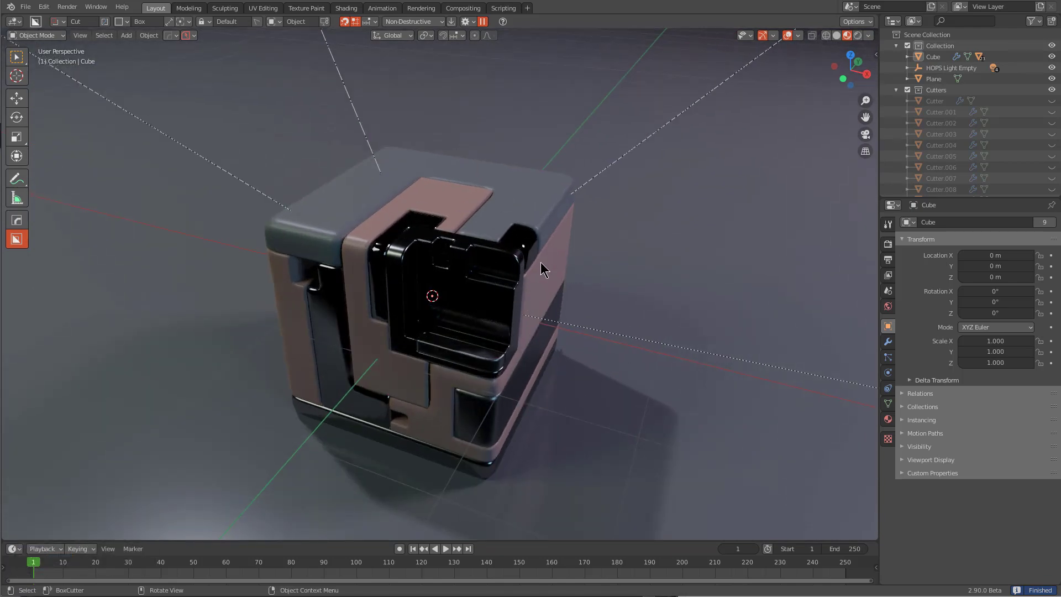
middle_click_drag(541, 262, 518, 273)
scroll(519, 273, "up", 1)
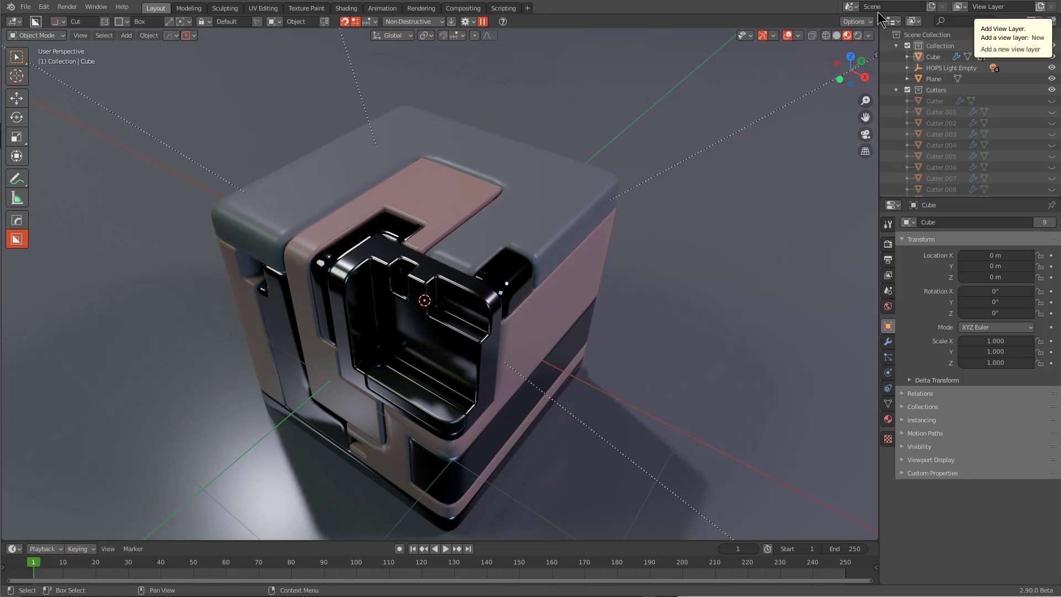
left_click(506, 280)
left_click(497, 279)
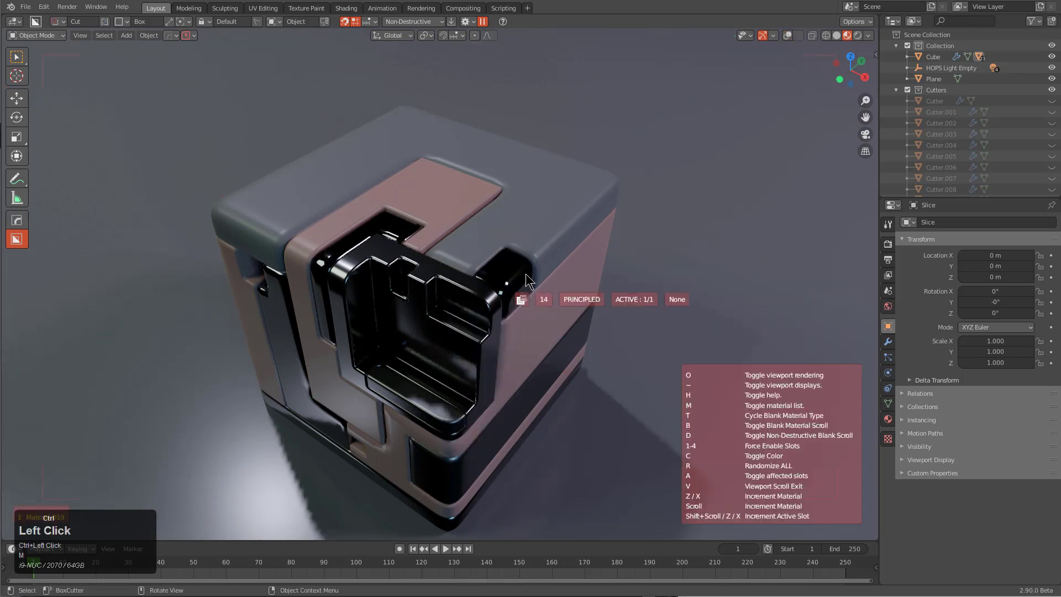
scroll(606, 287, "up", 4)
scroll(606, 288, "up", 5)
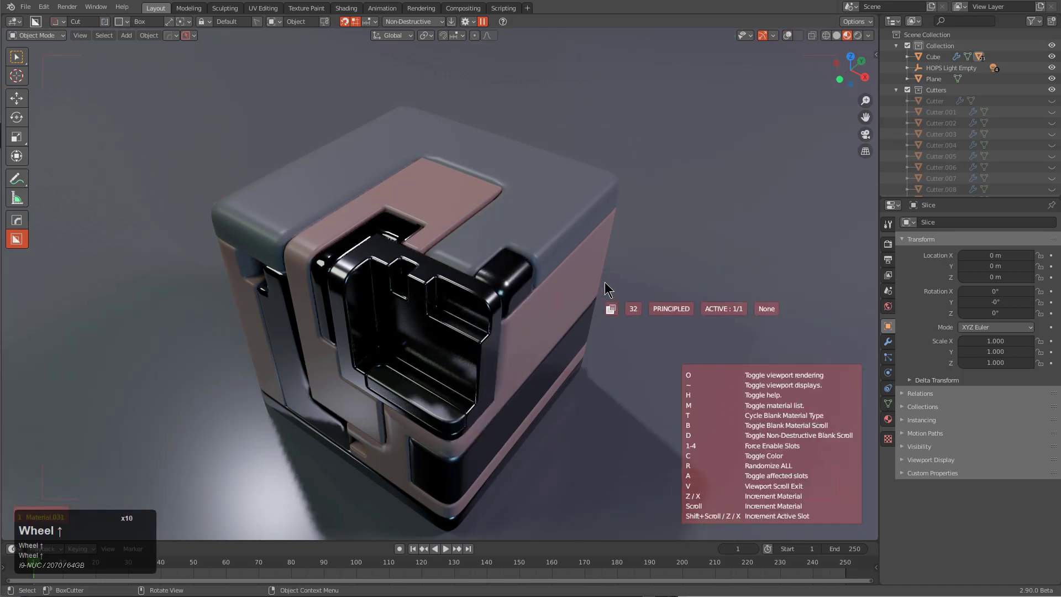
scroll(605, 283, "up", 4)
scroll(605, 282, "up", 5)
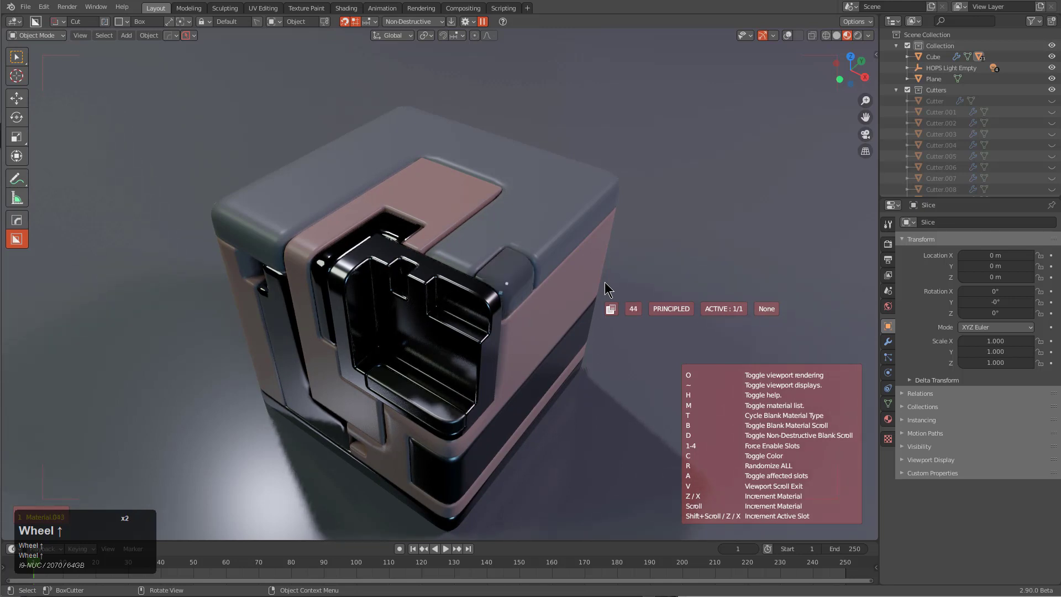
left_click(604, 282)
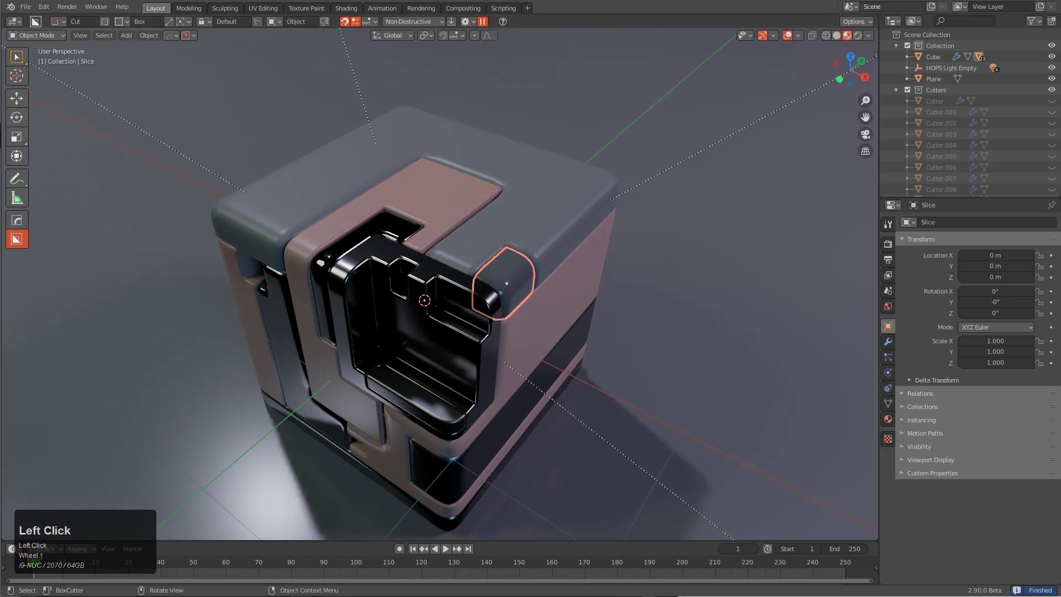